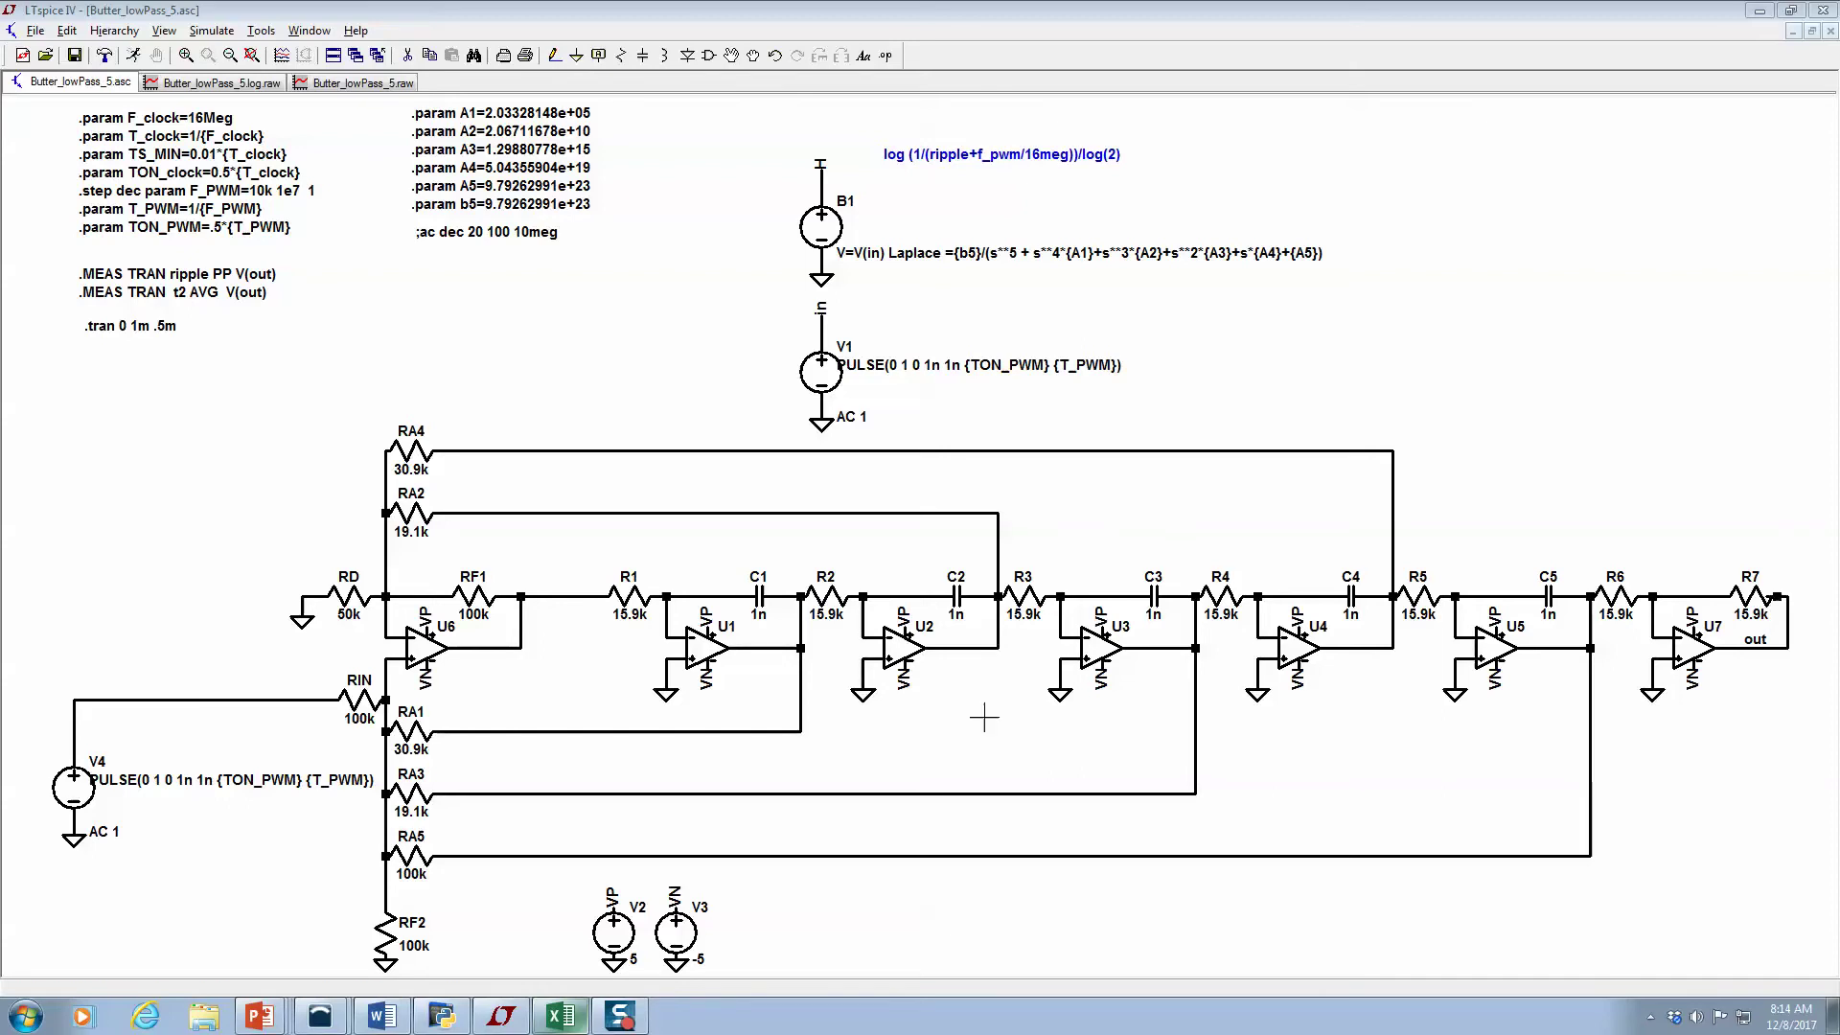
Bring up the Butterworth frequency-response plot, then list the open Canopy windows
click(441, 1018)
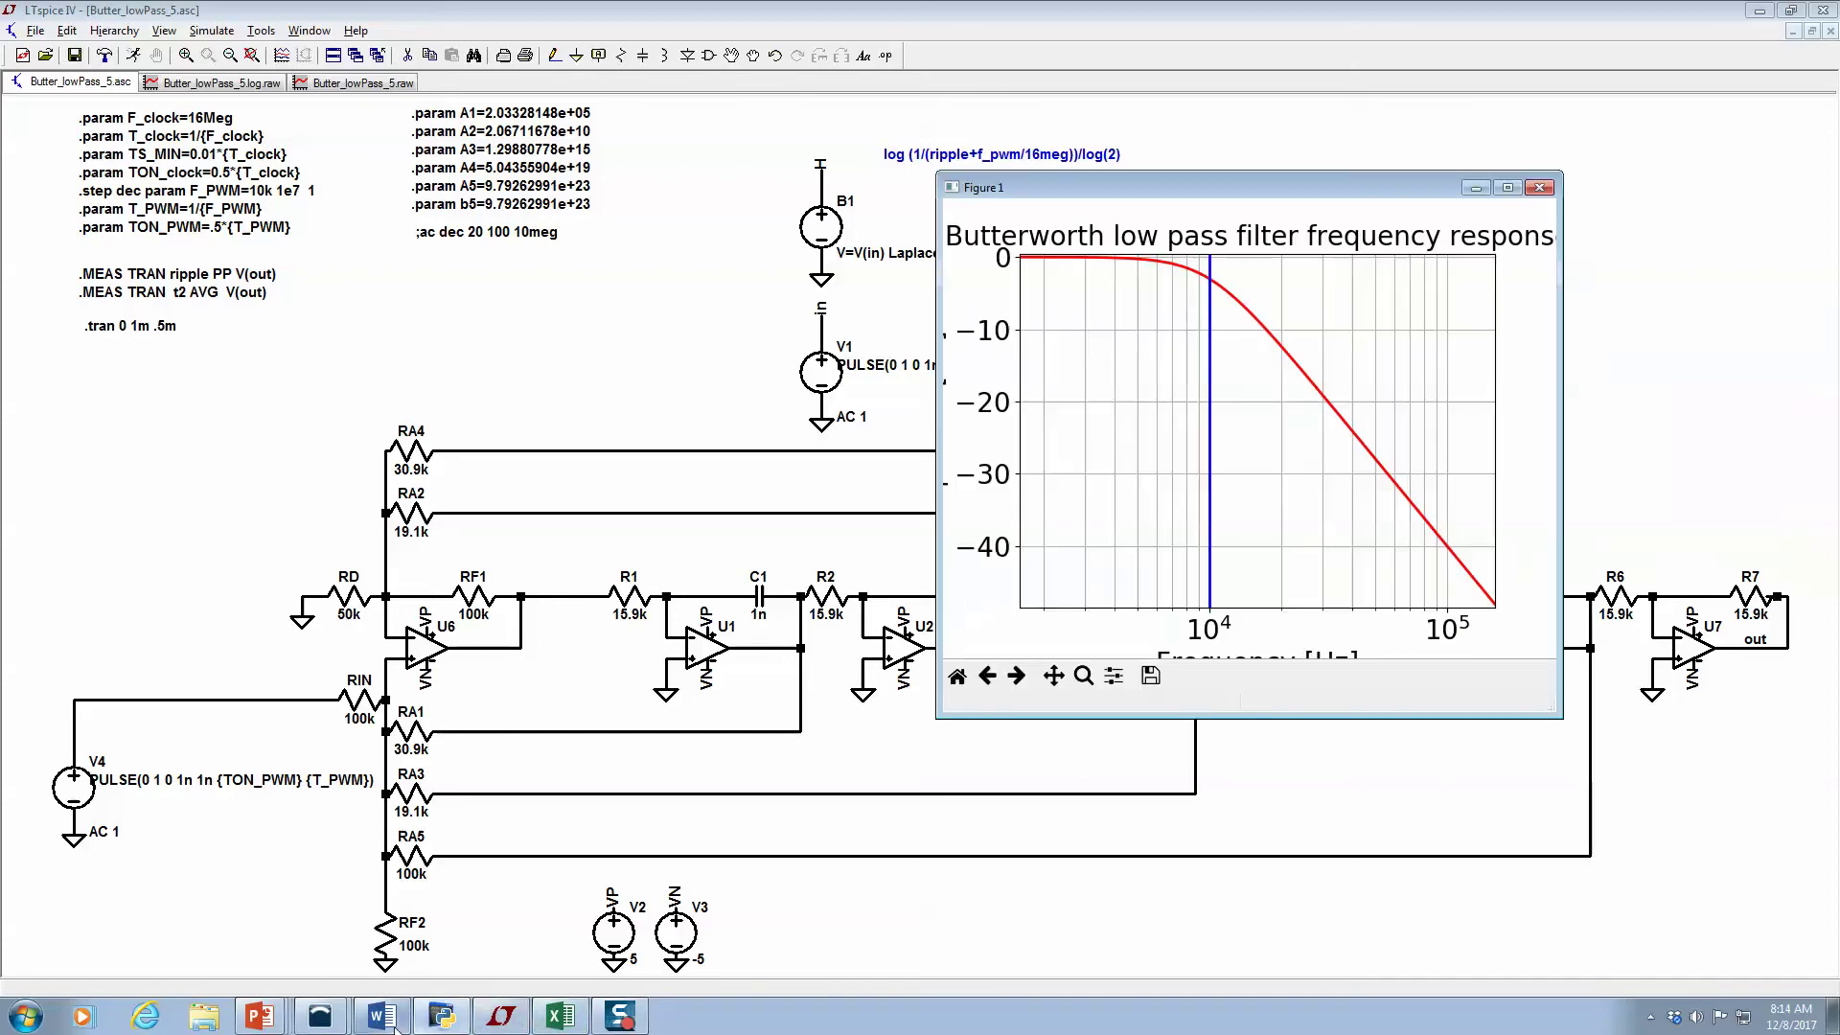
click(324, 1017)
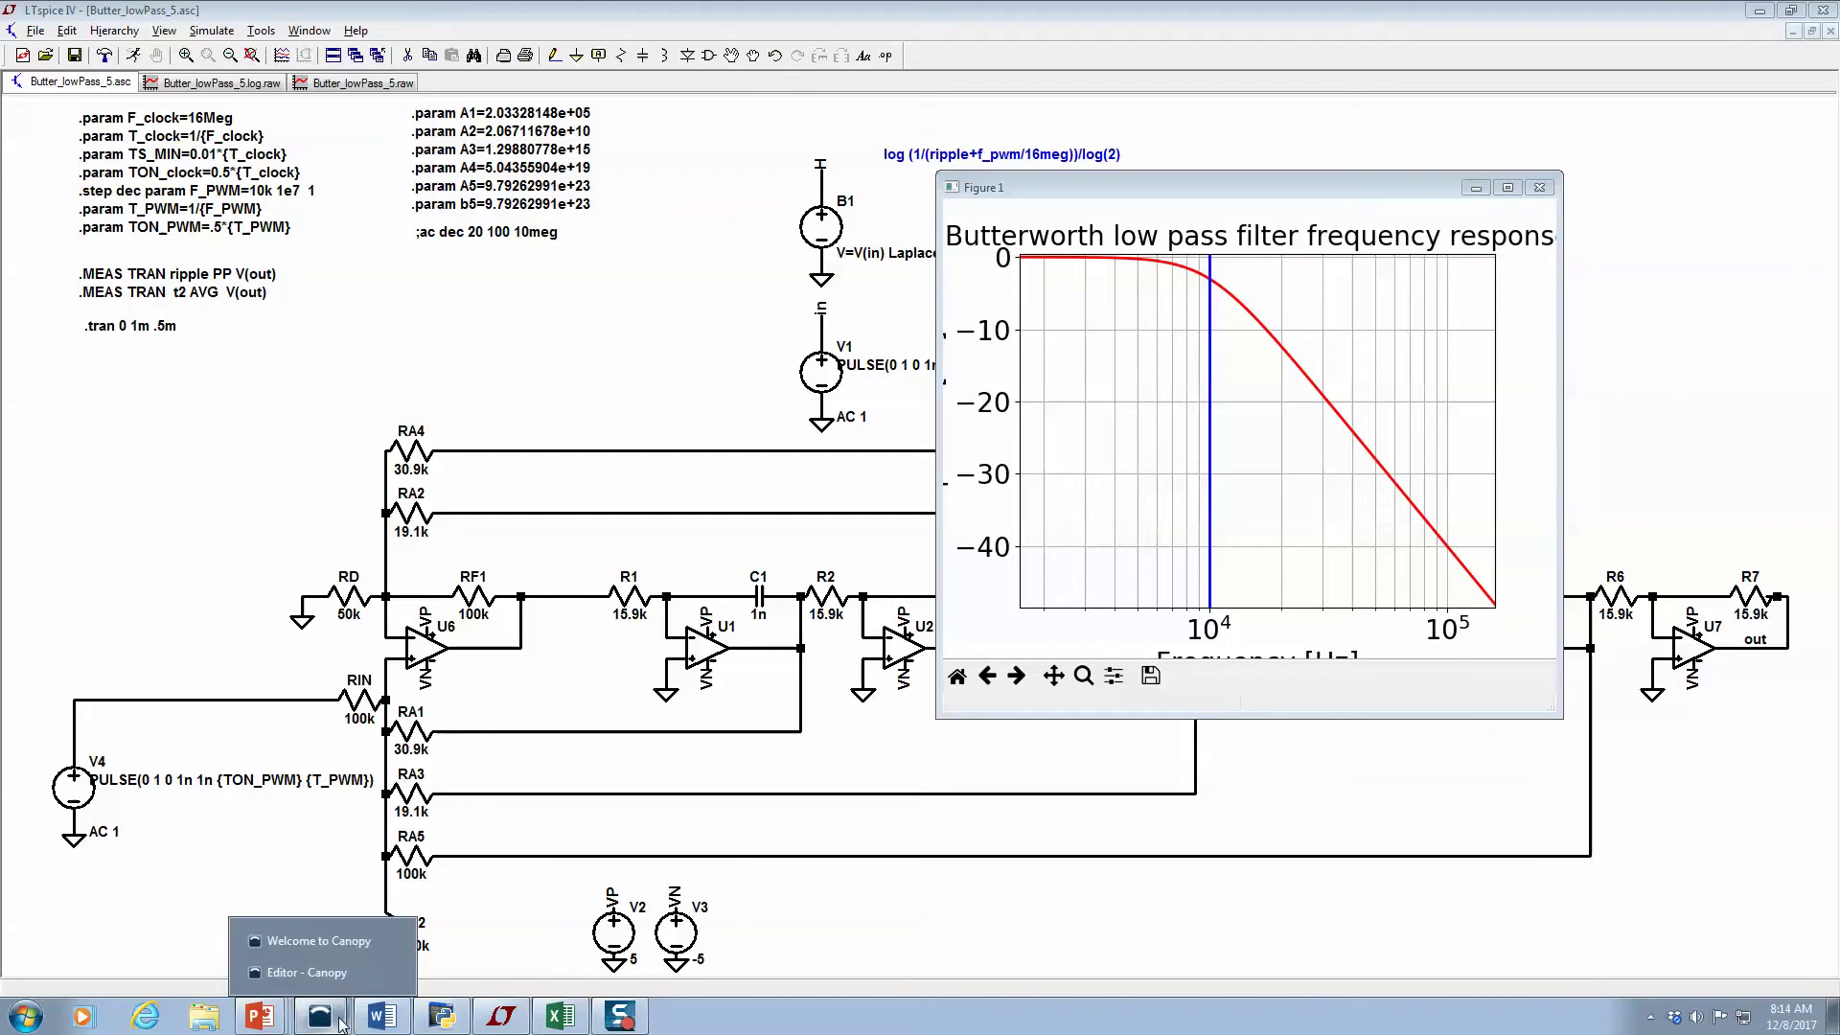
Review the 10000 Hz cutoff f2 in the Canopy filter script and rerun it
click(307, 972)
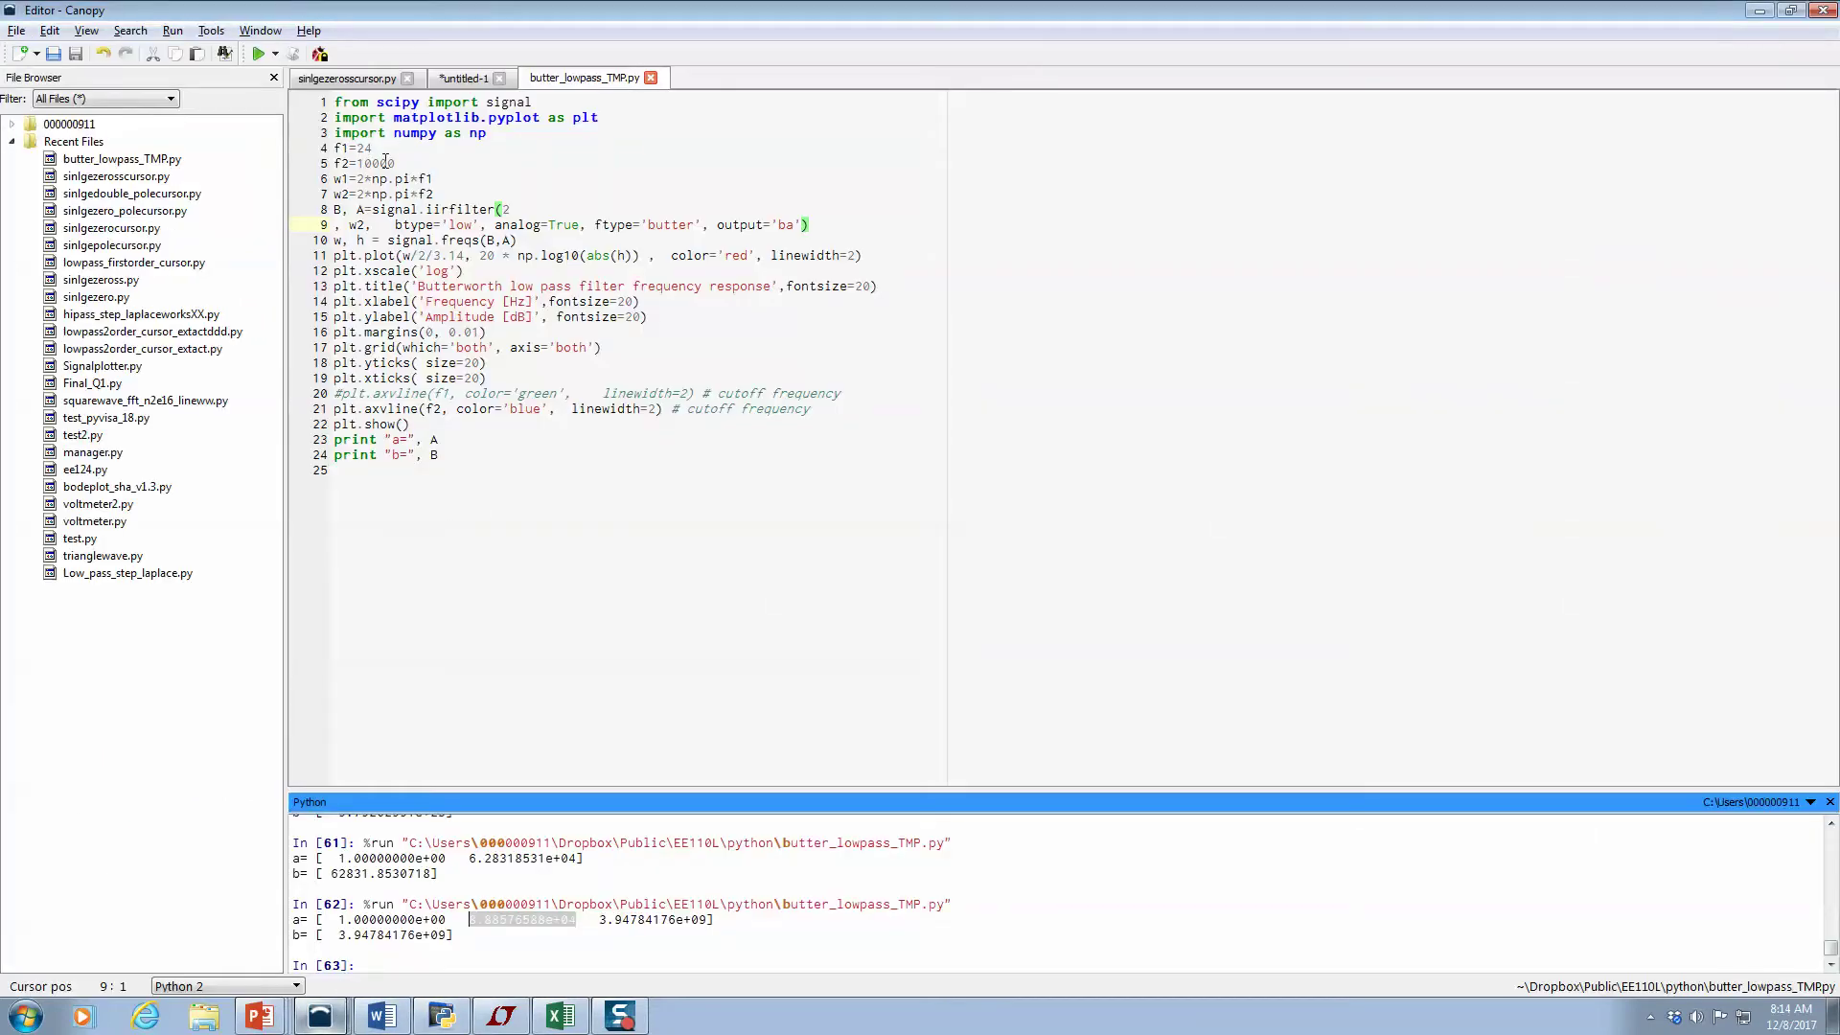
drag(397, 163, 372, 163)
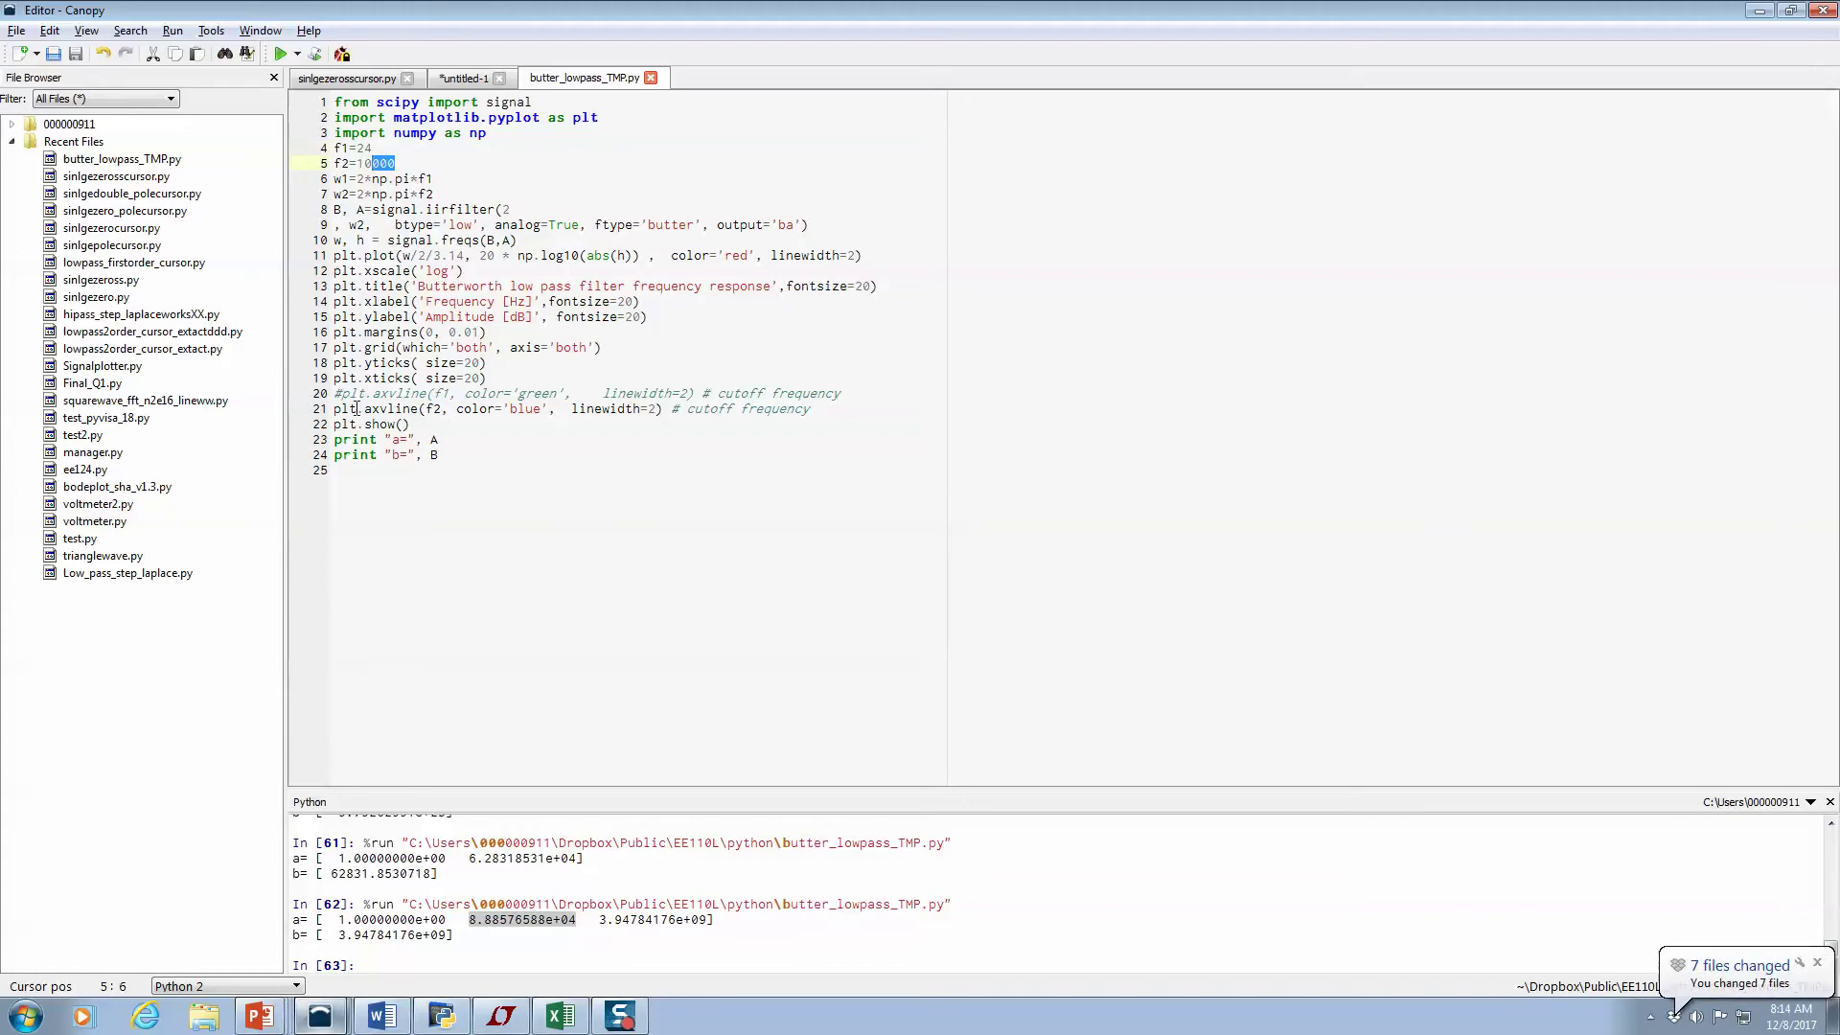
click(280, 53)
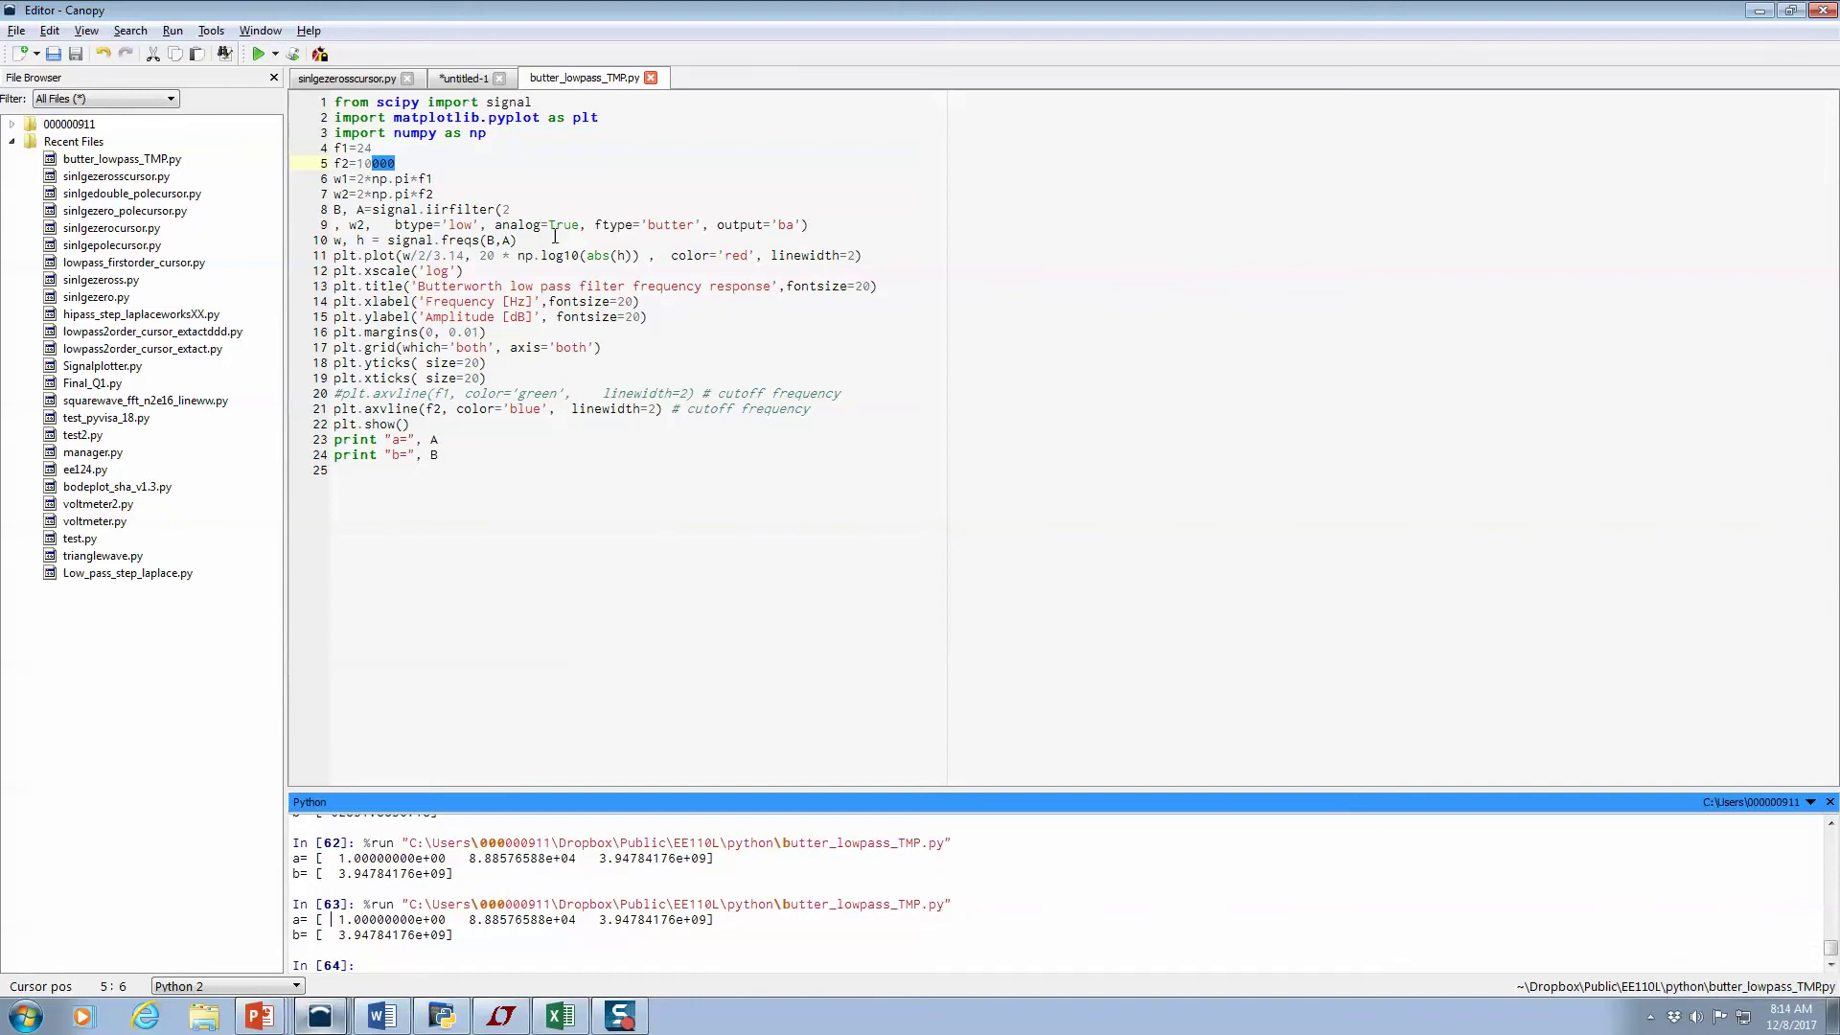
Change the iirfilter order from 2 to 5, rejoin the argument line, and save and run the script
click(520, 210)
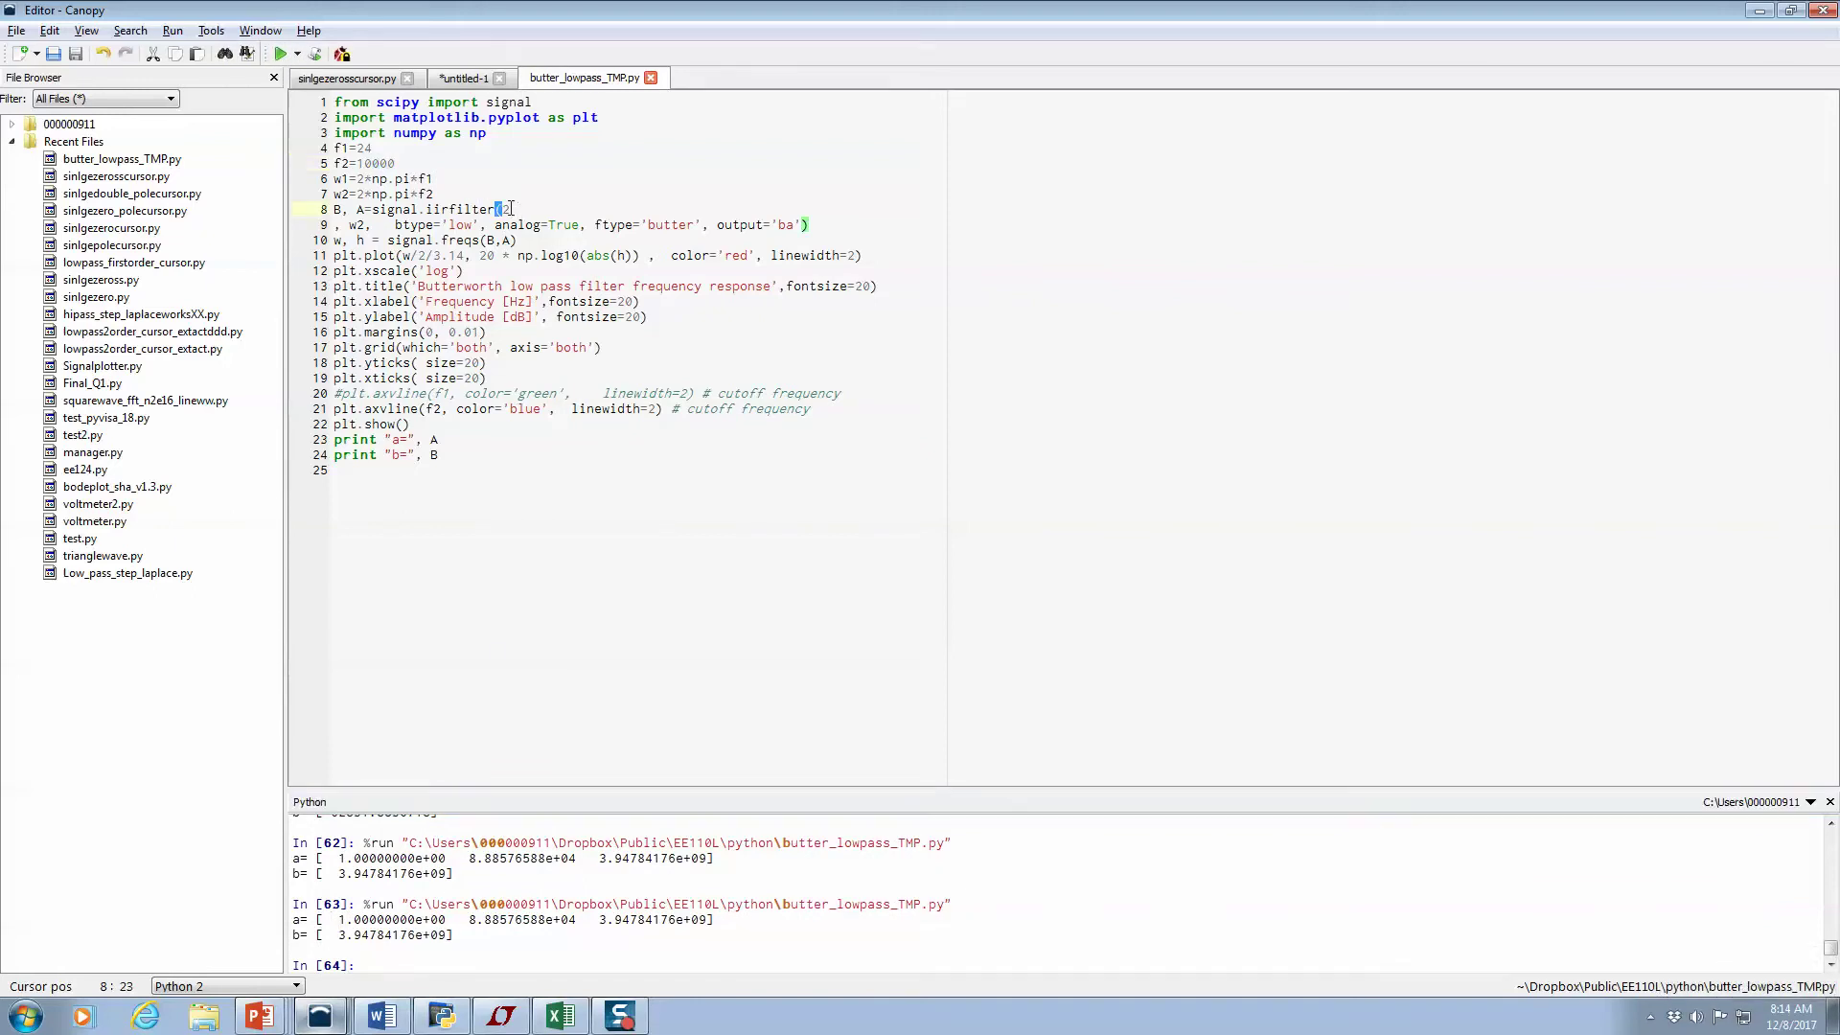
click(499, 209)
click(531, 207)
key(BackSpace)
text(5)
key(Return)
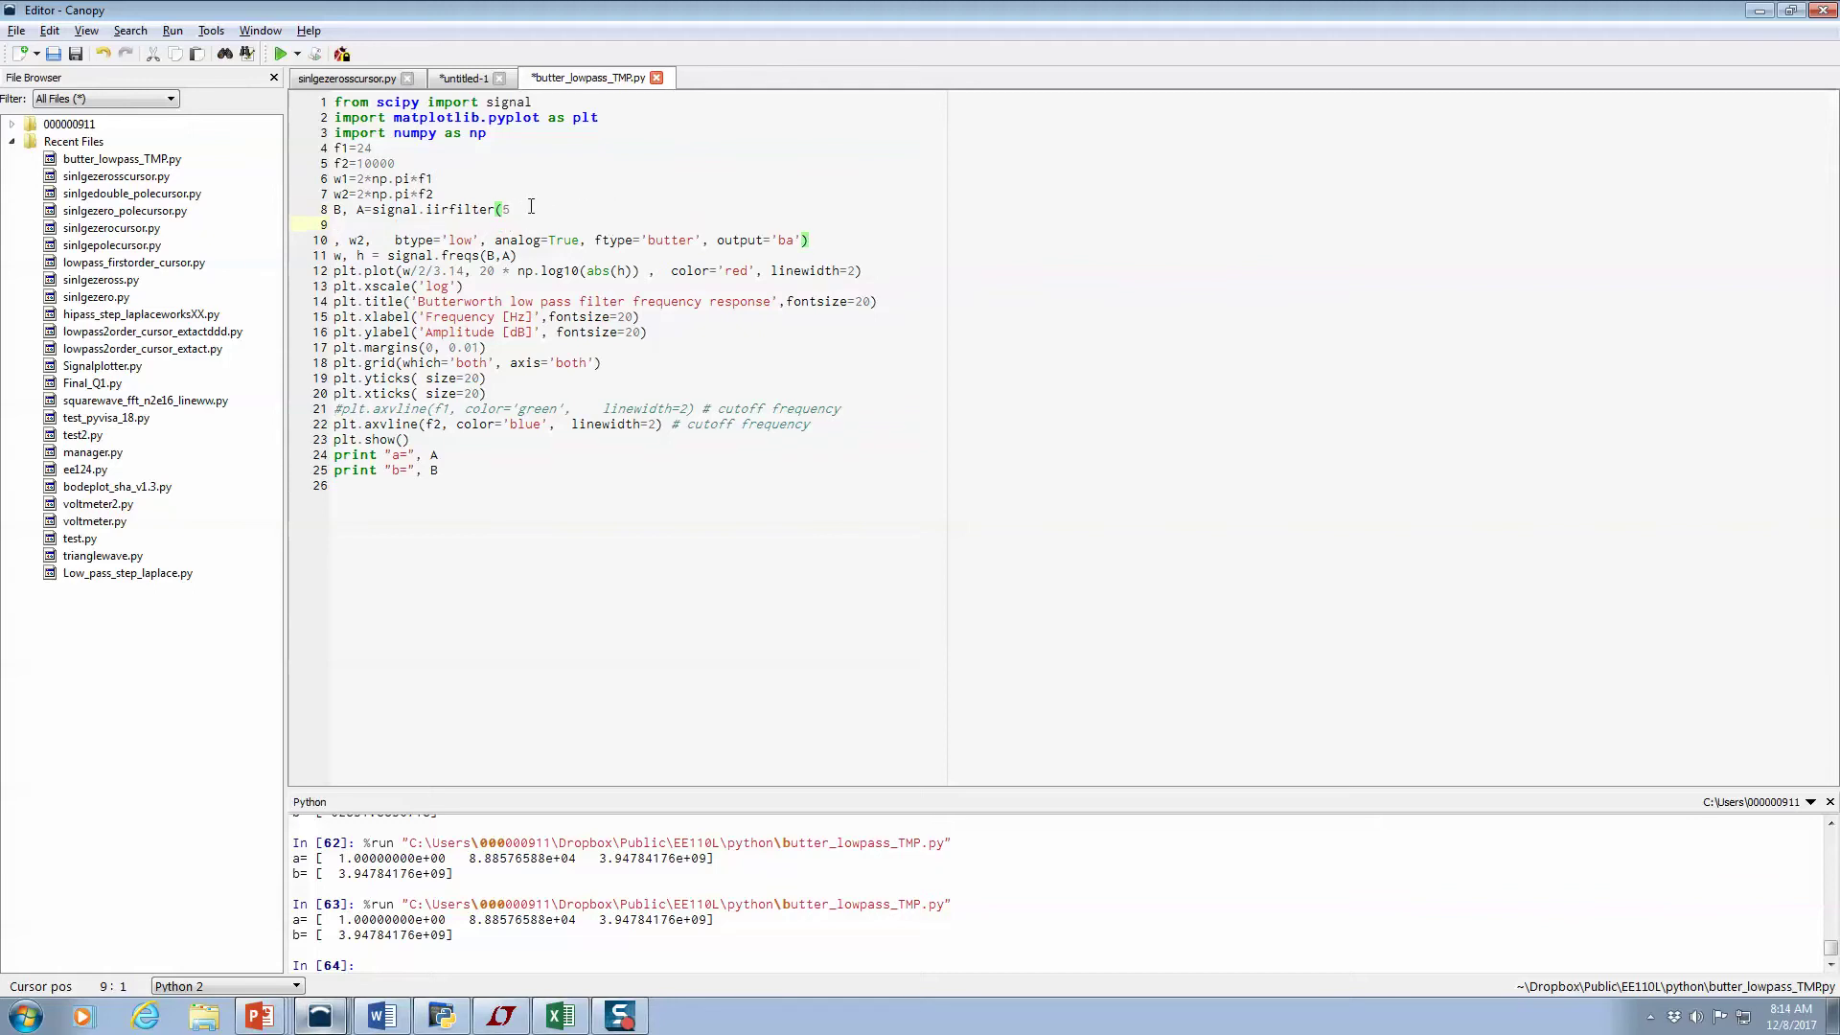
key(BackSpace)
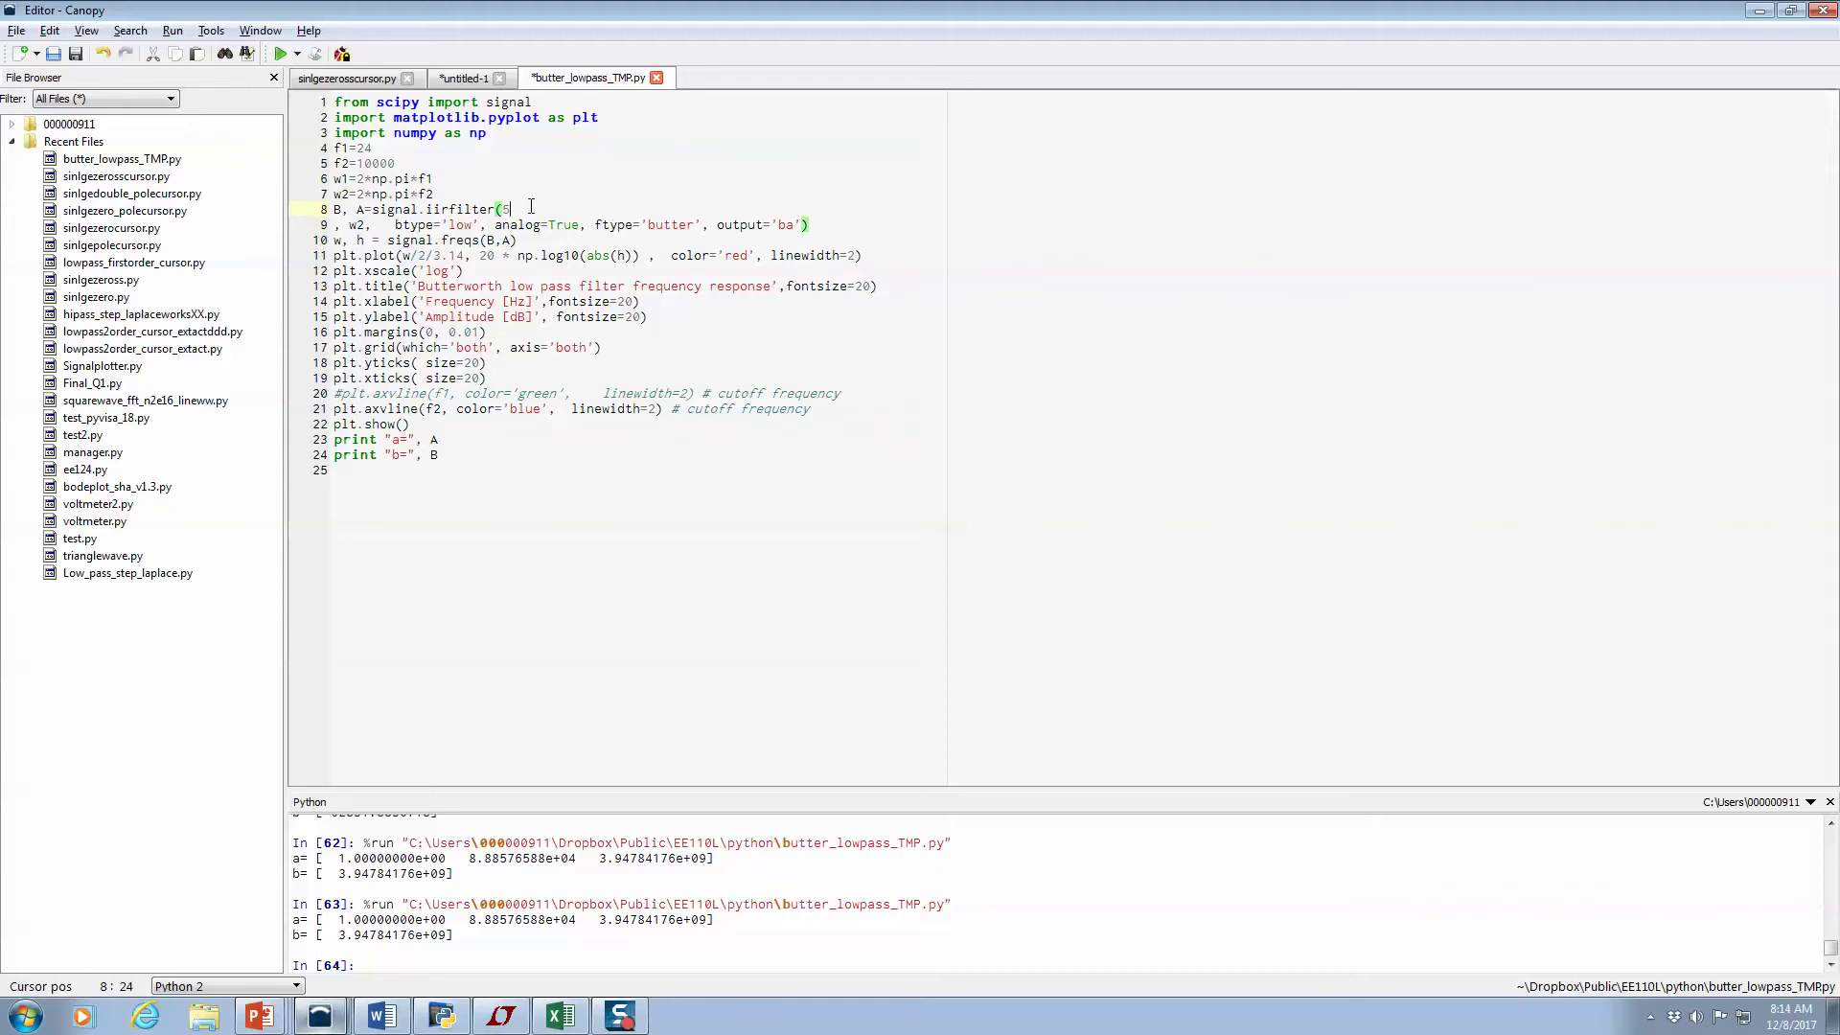
key(Delete)
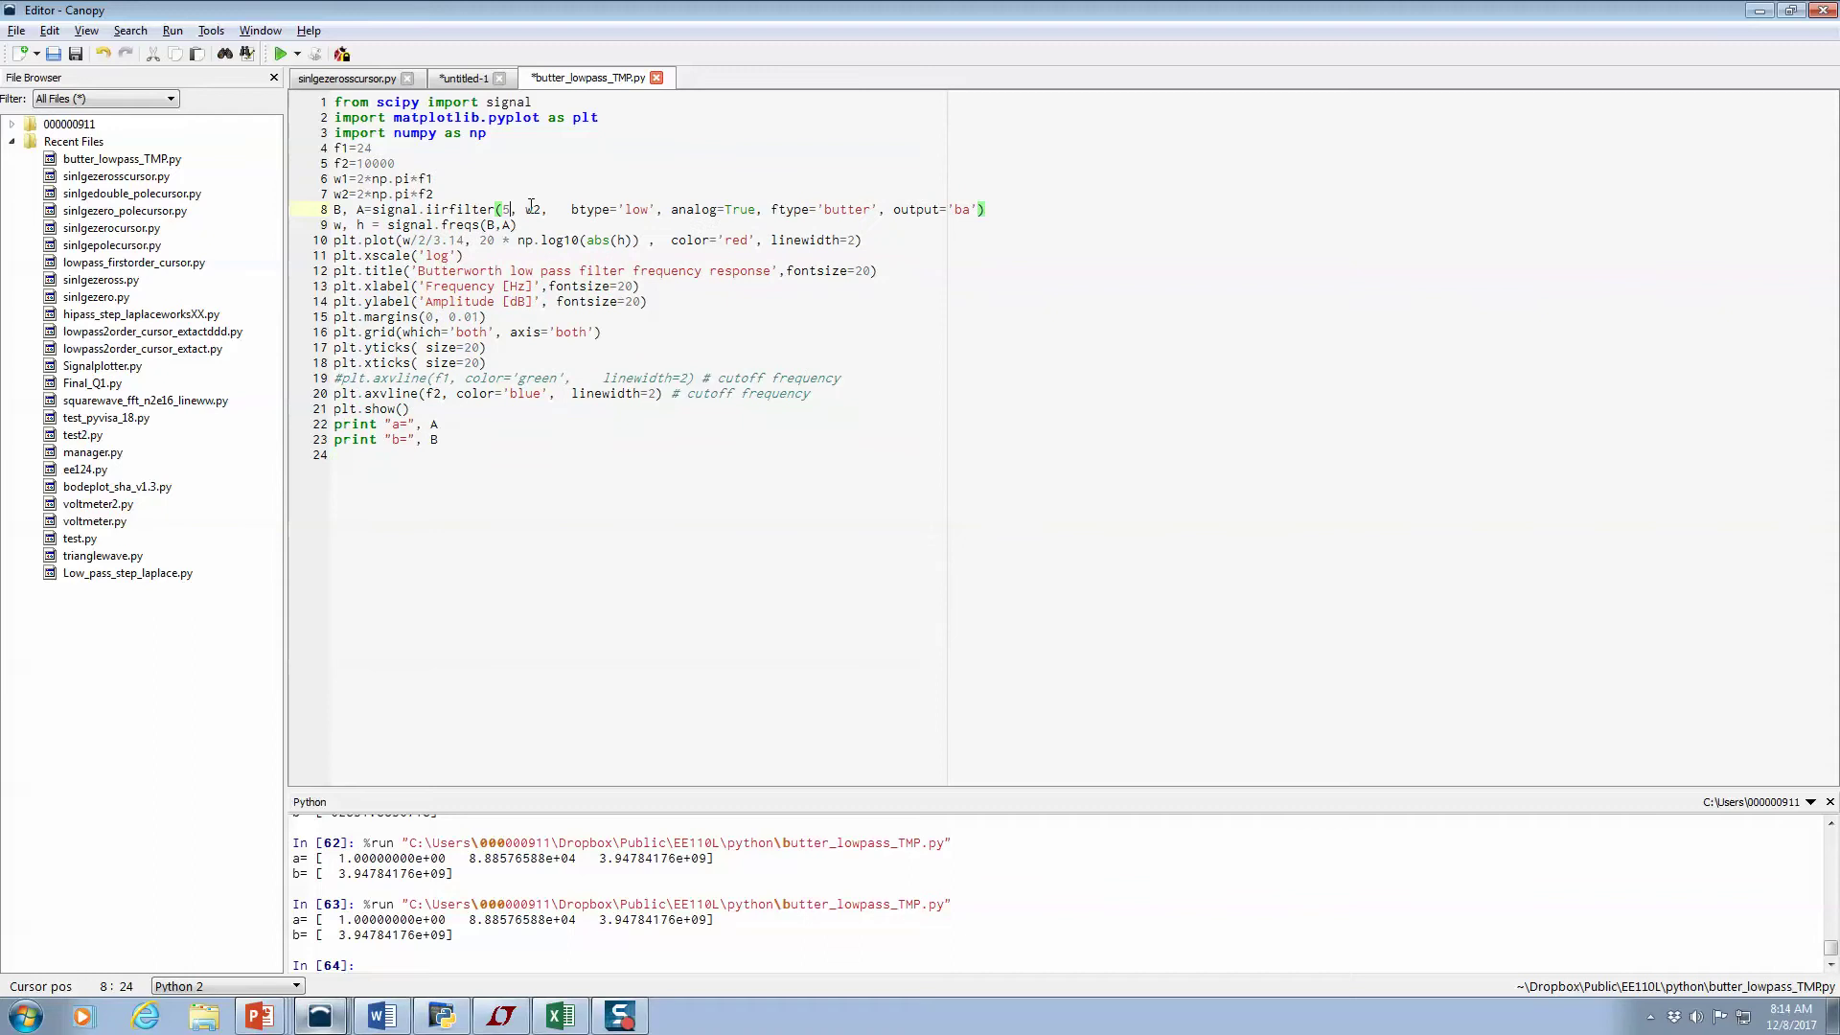
click(280, 54)
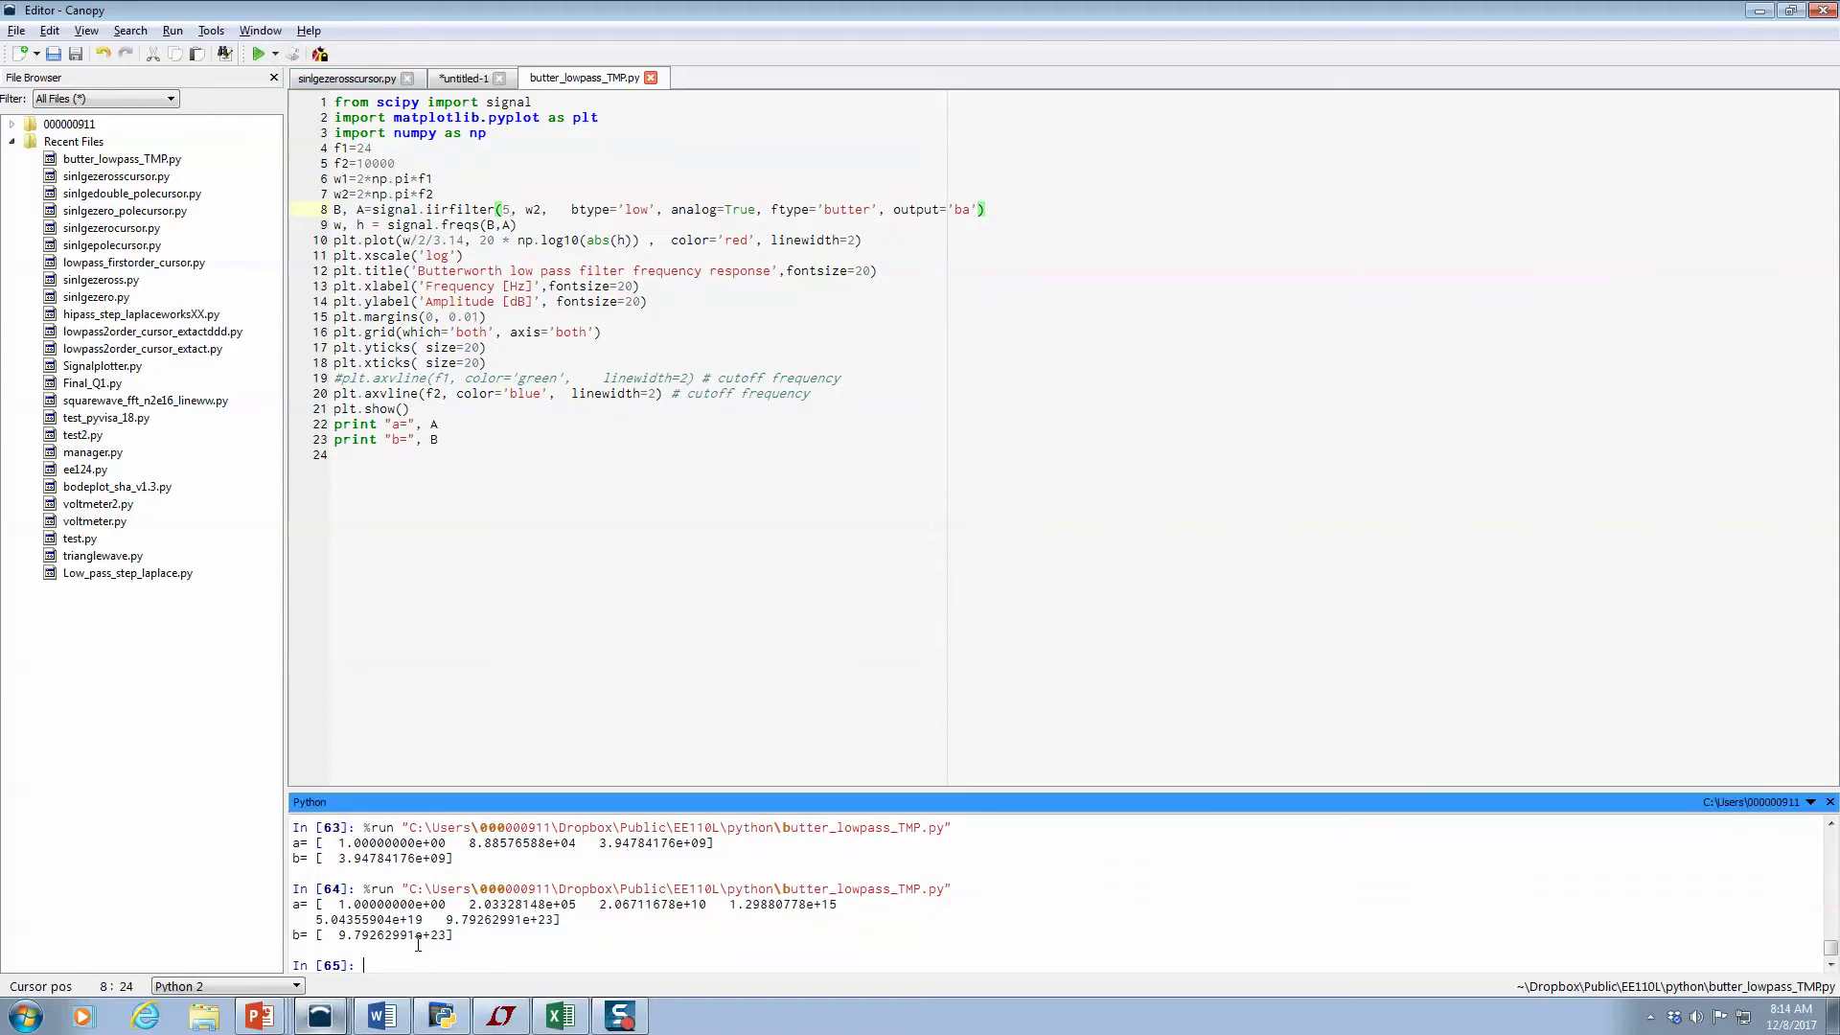
click(382, 1015)
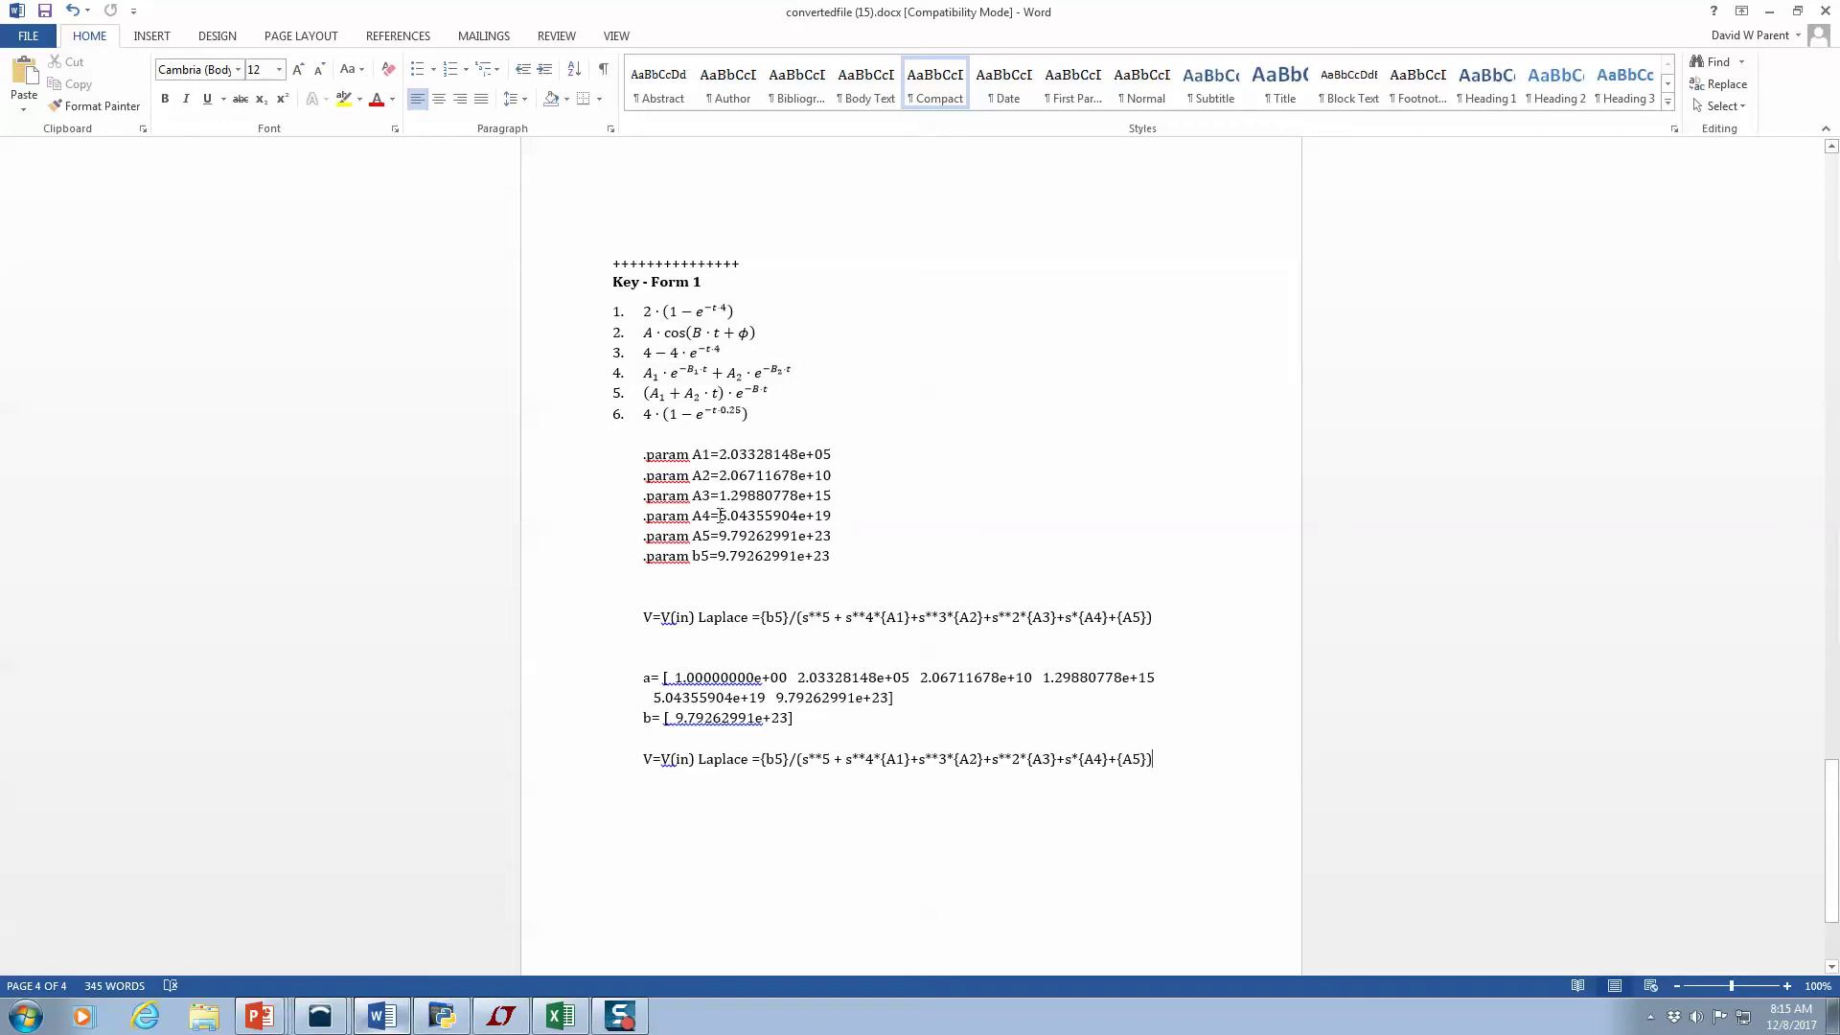
Review the six .param coefficient lines and the V=V(in) Laplace line in Word, then return to LTspice
shift+click(841, 558)
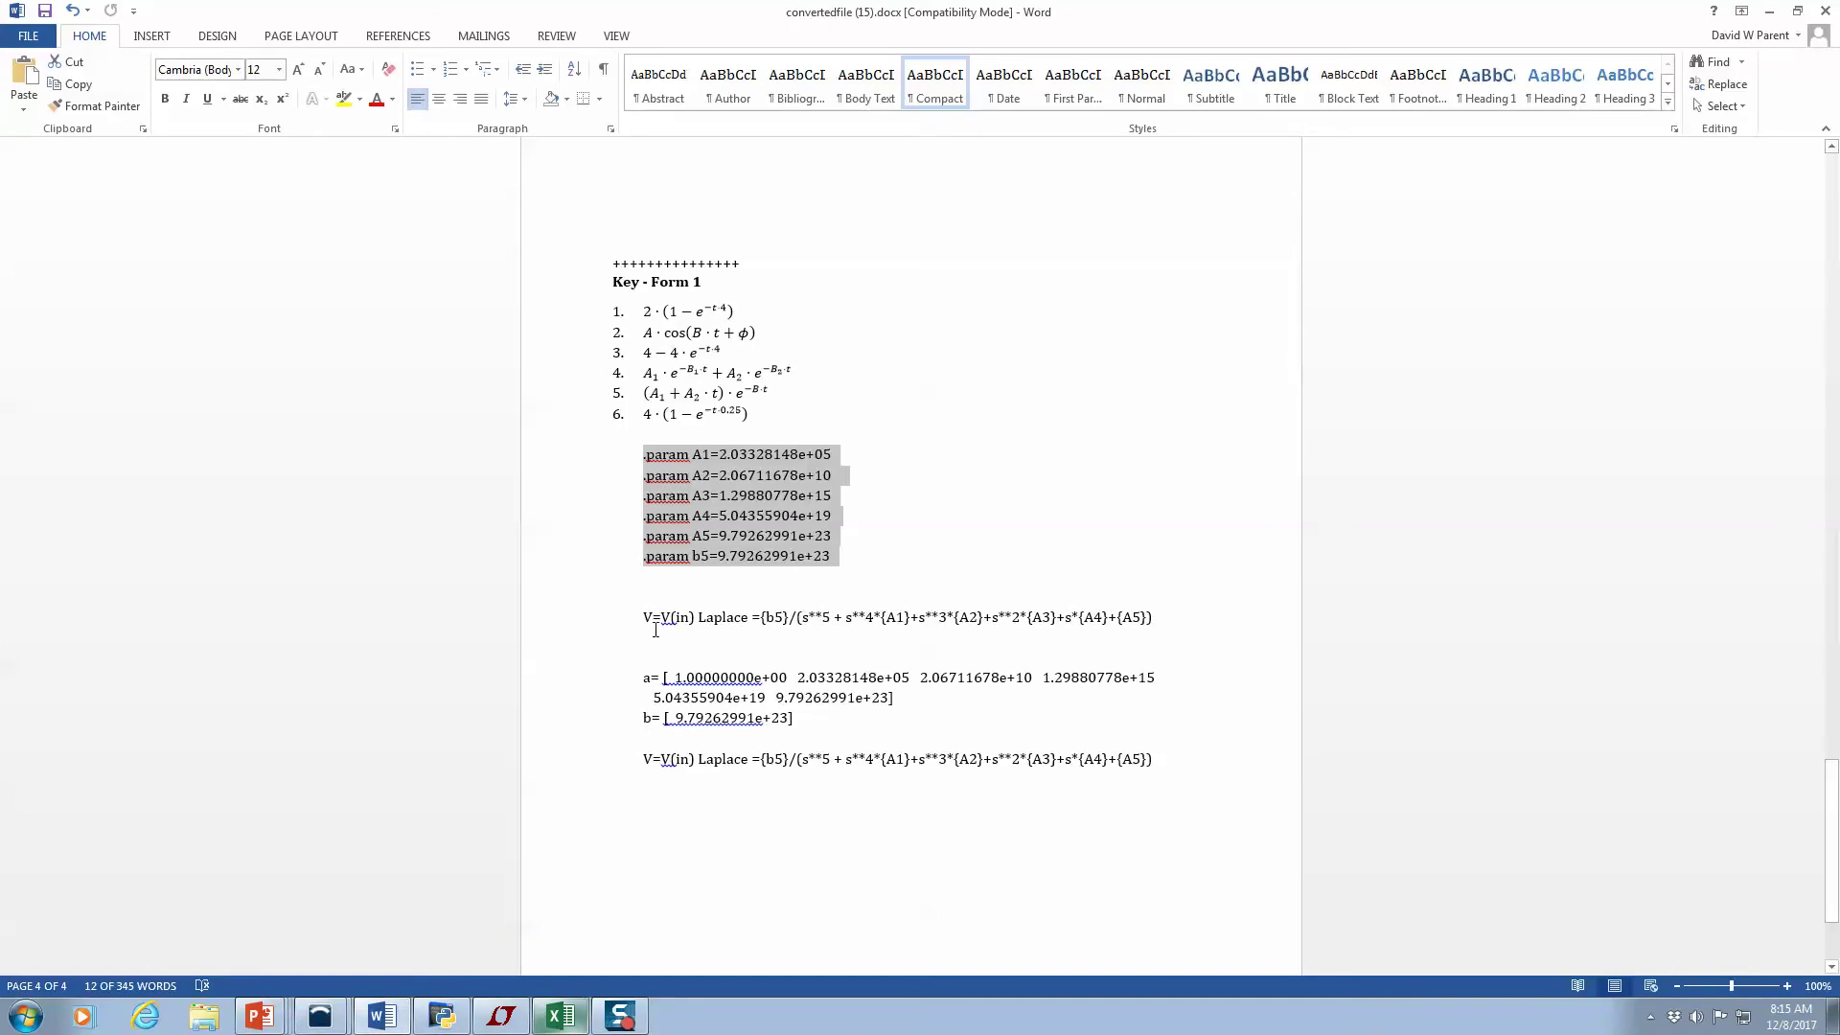
drag(656, 623, 1101, 636)
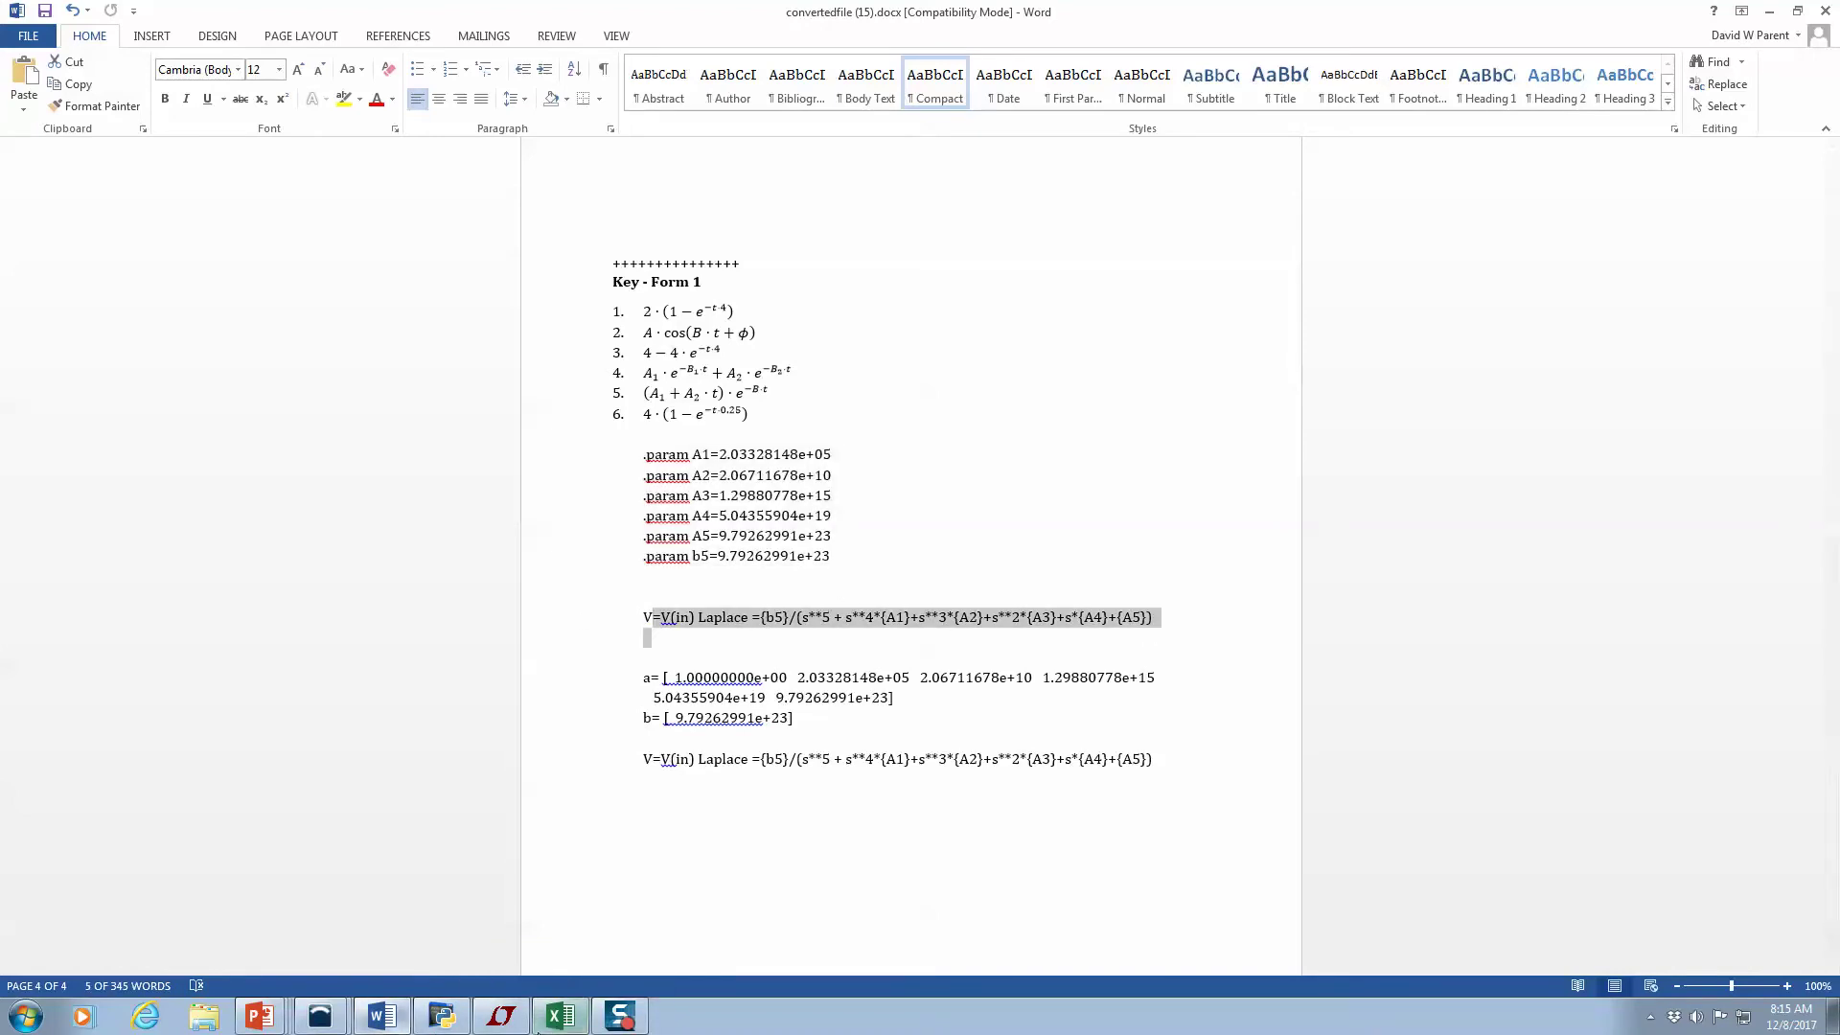
click(506, 1020)
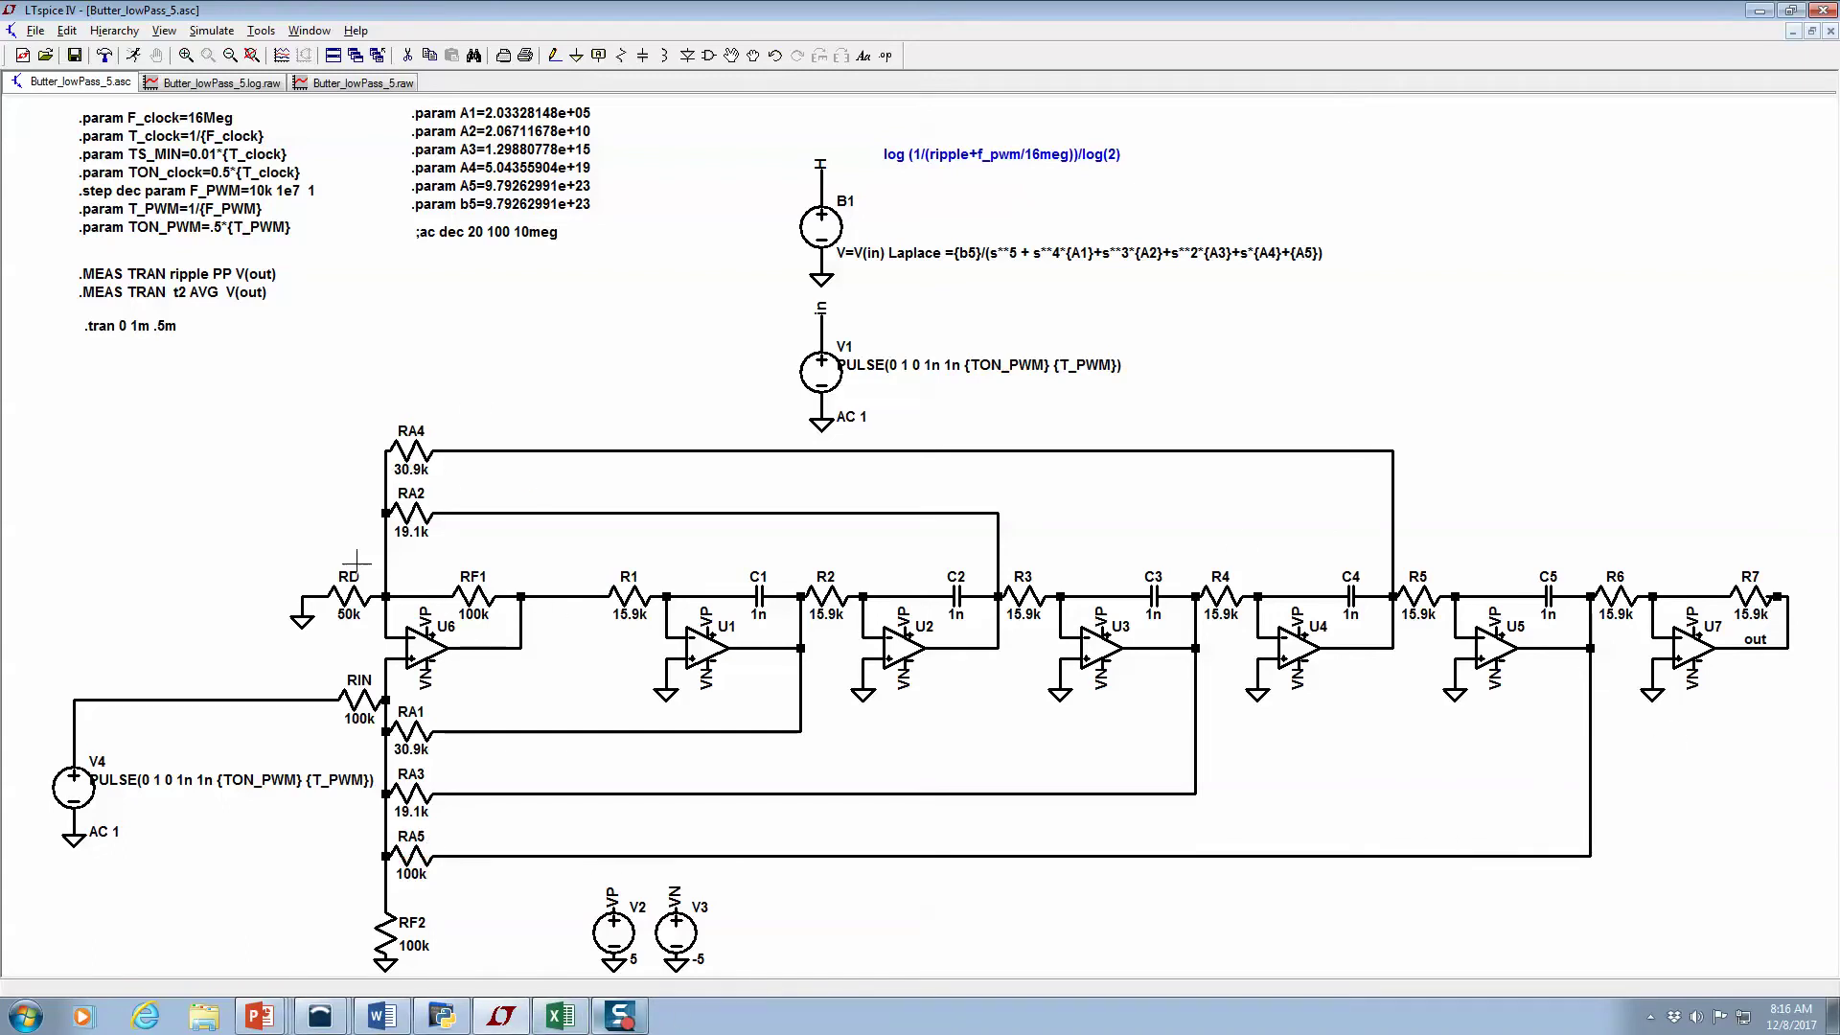
click(561, 1018)
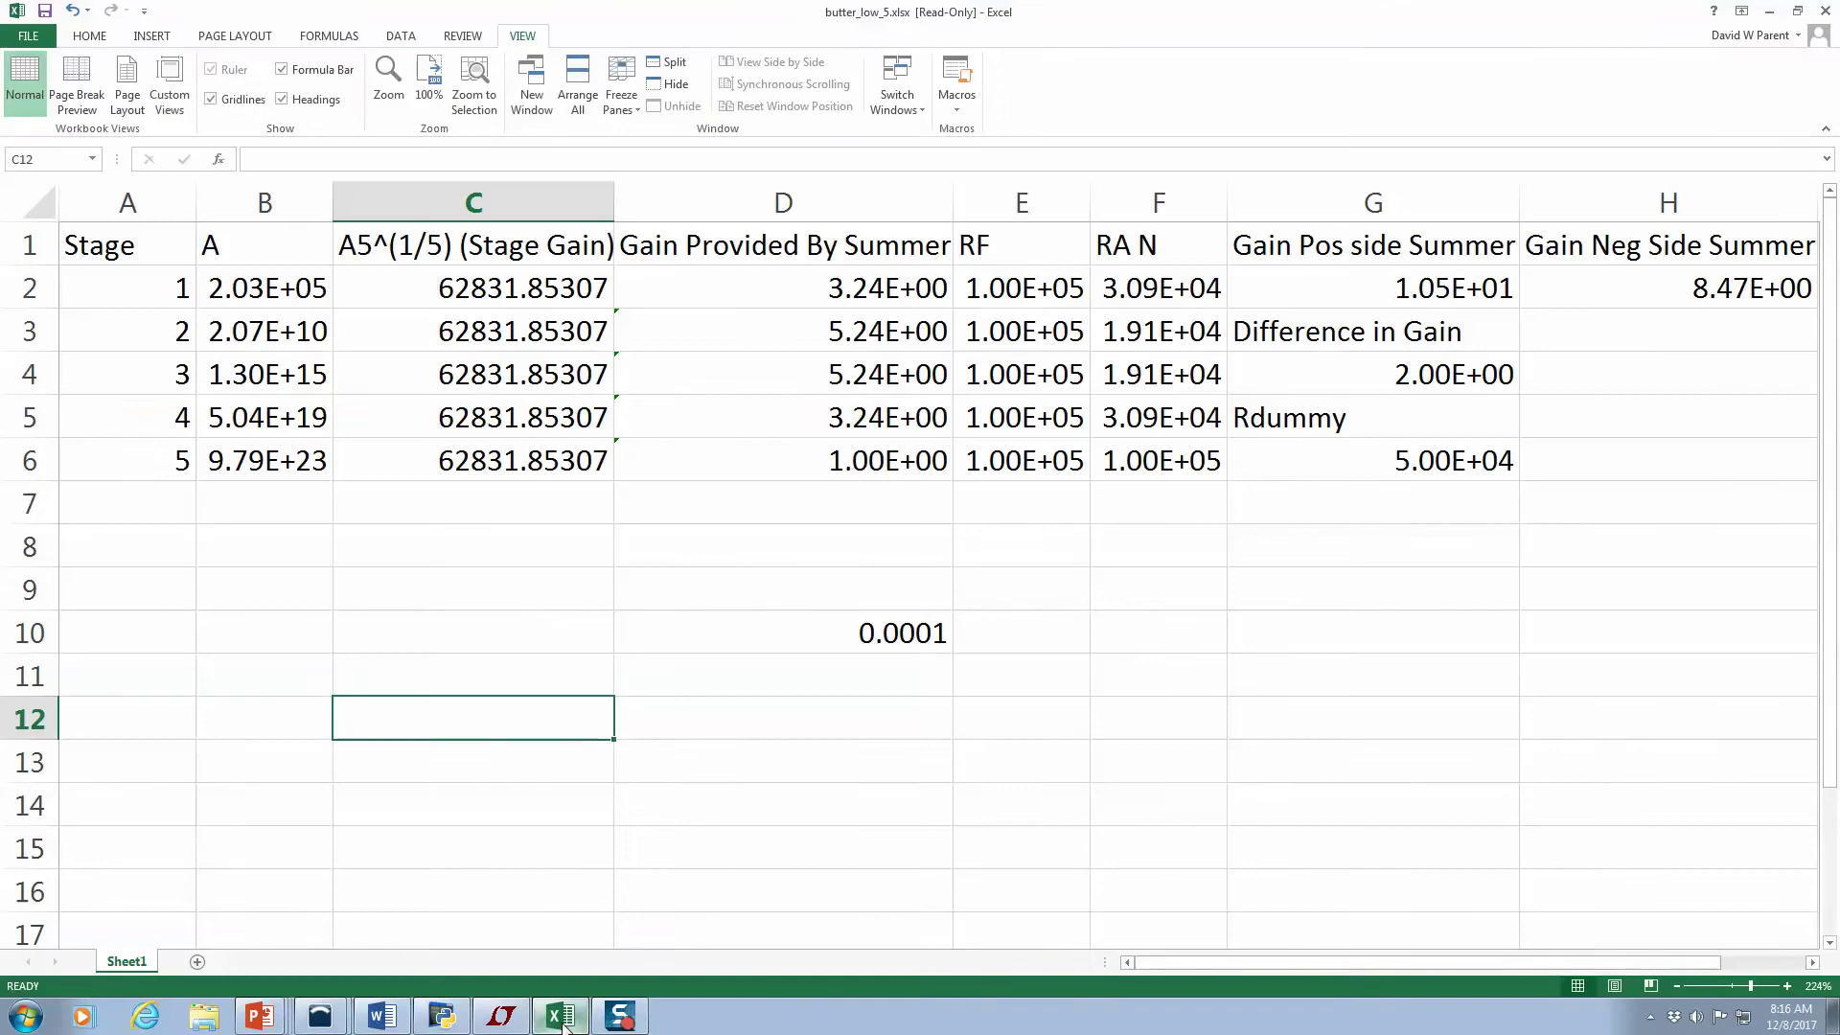
Step through the A coefficients in B2–B6 and the stage-gain formulas in C2–C6
click(251, 285)
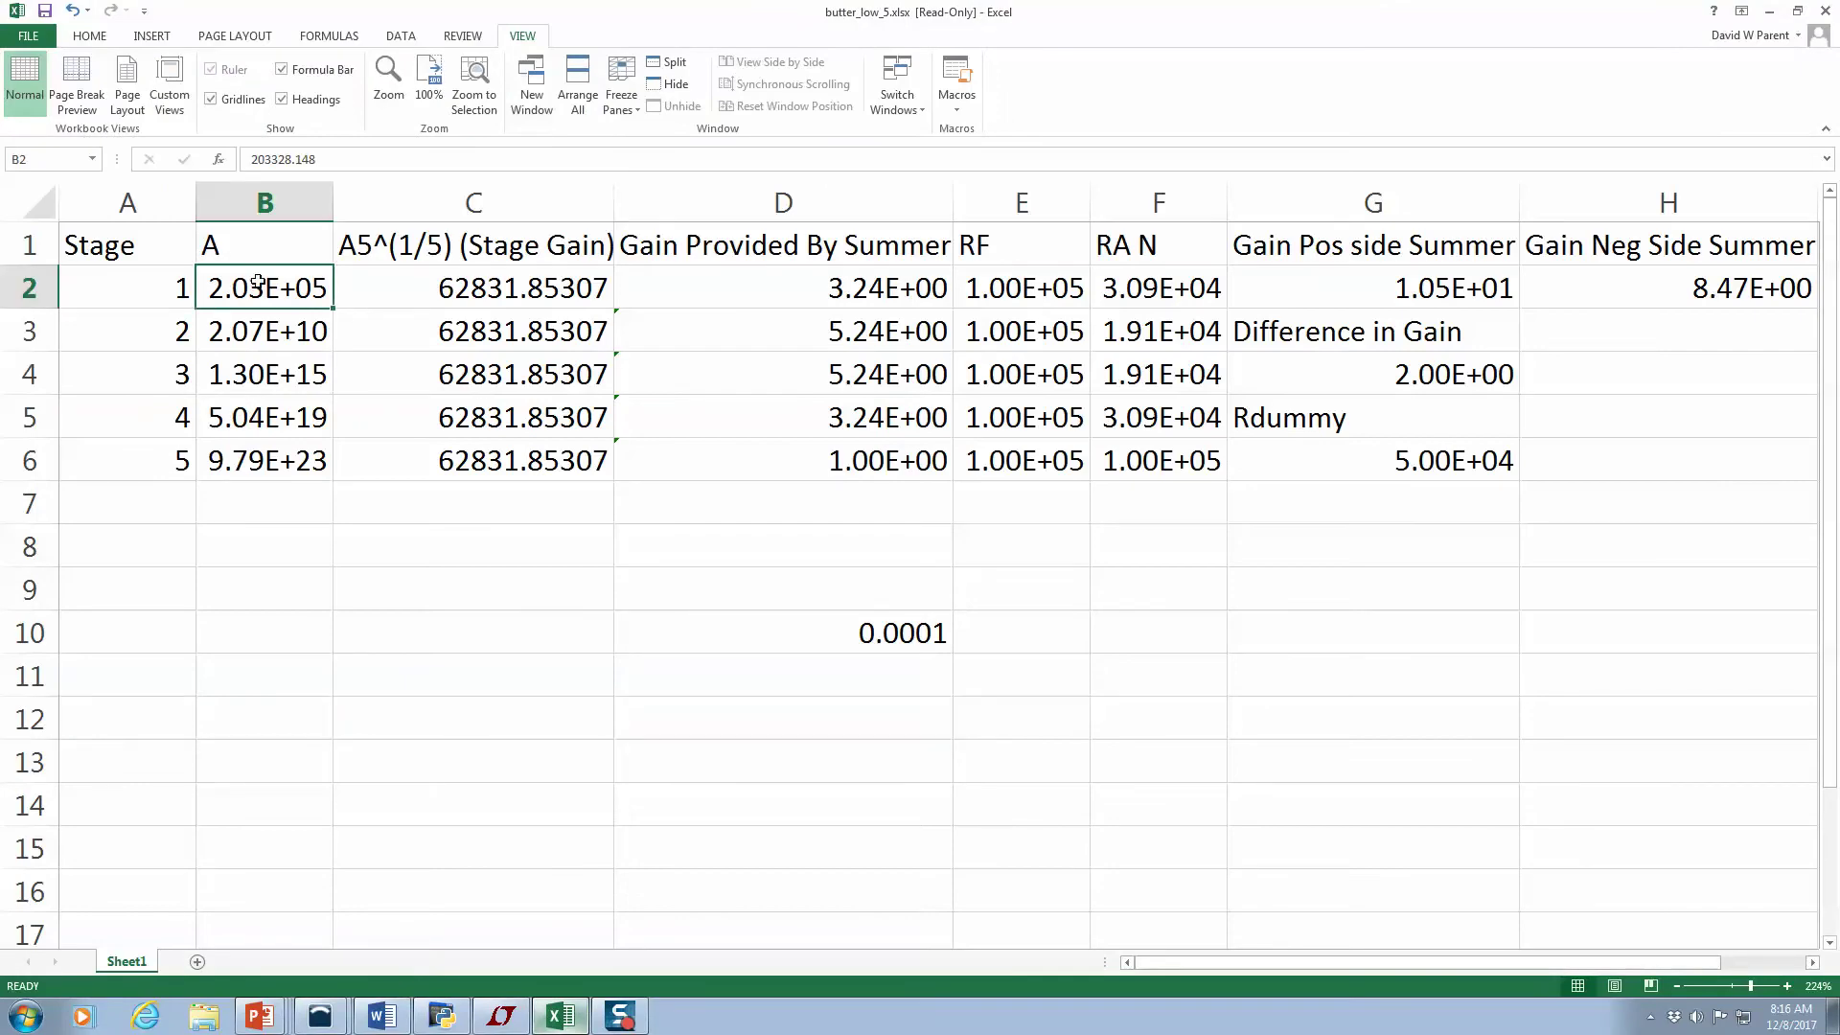
key(Down)
key(Down)
key(Down)
key(Down)
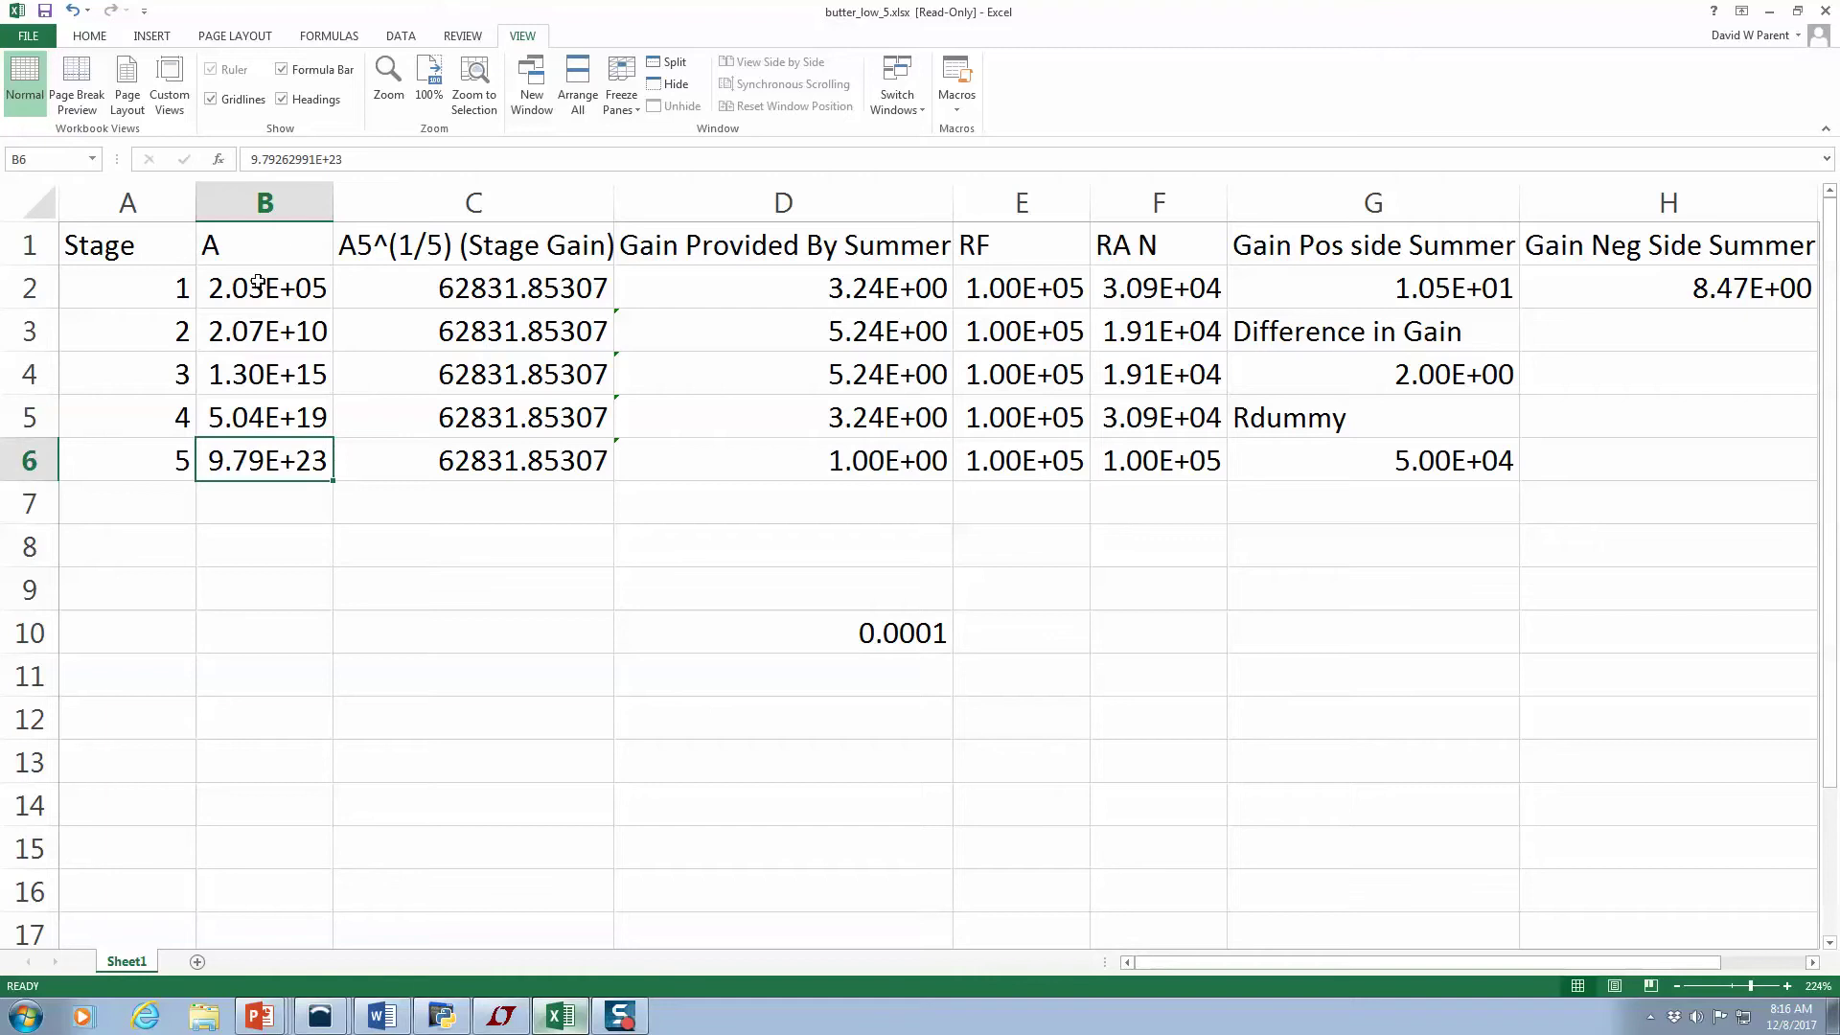
key(Up)
key(Up)
key(Up)
key(Up)
key(Right)
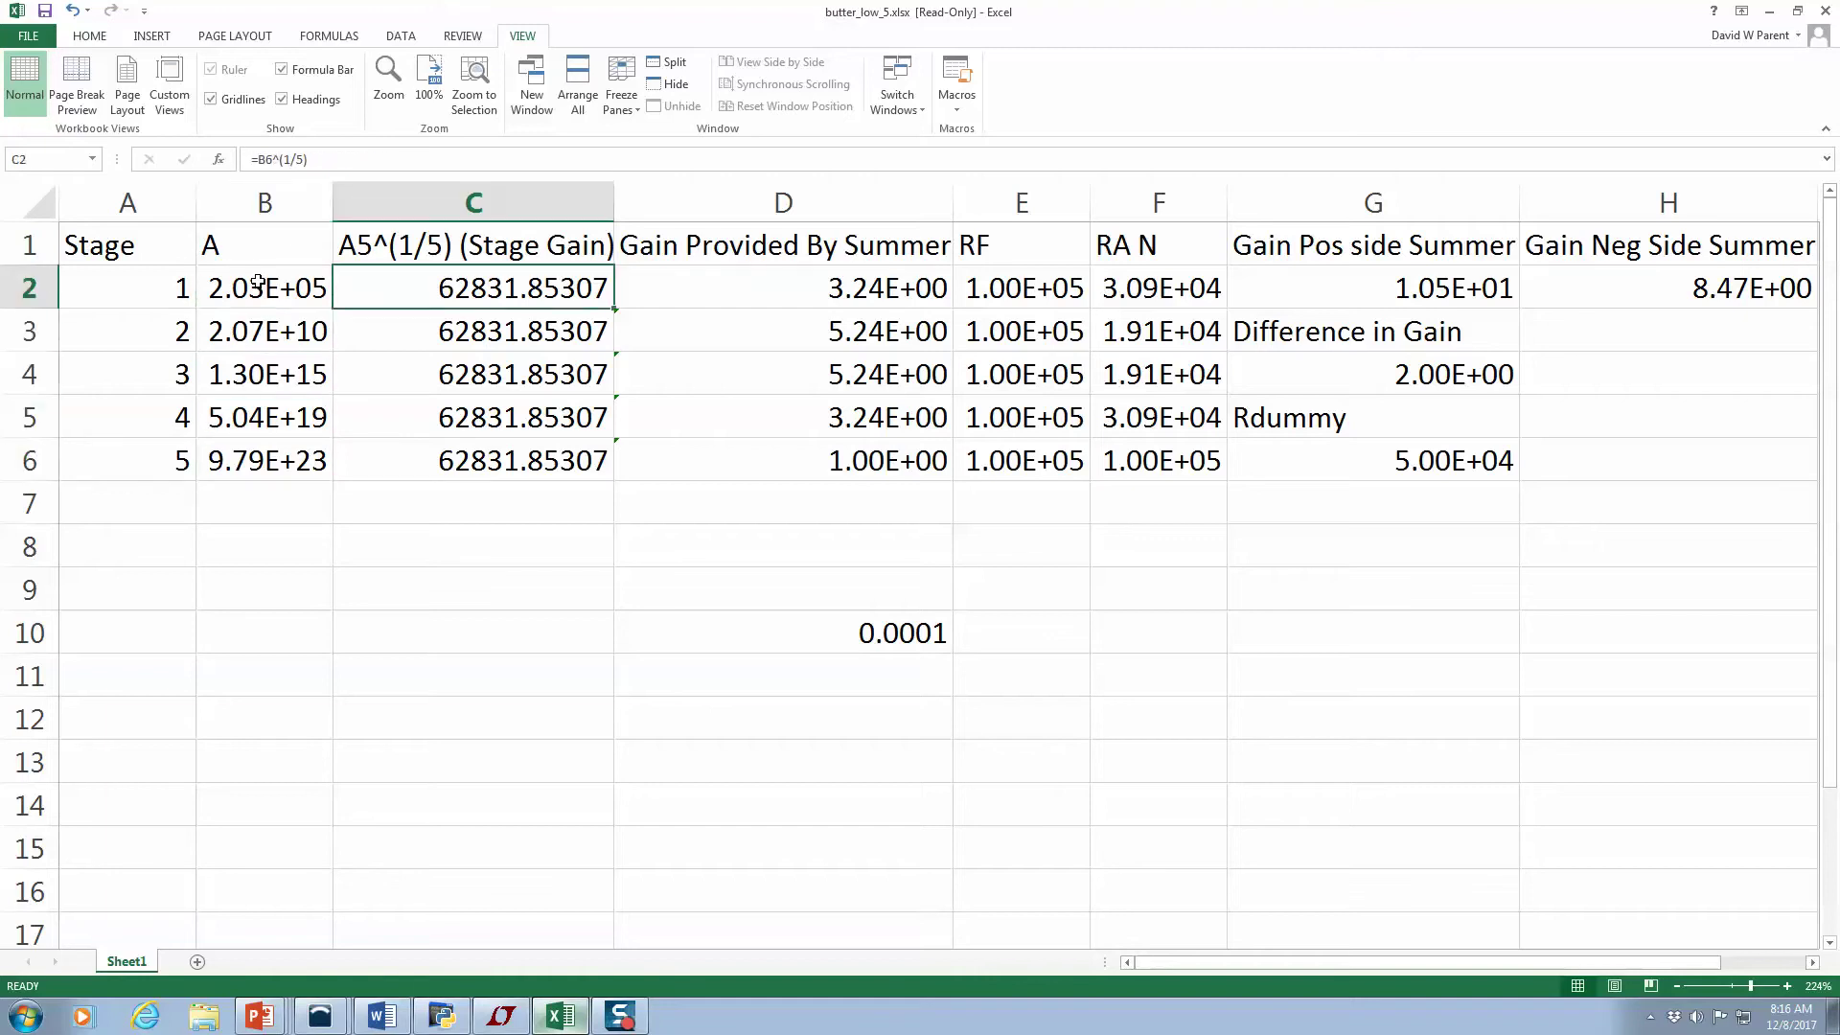
key(Down)
key(Down)
key(Down)
key(Down)
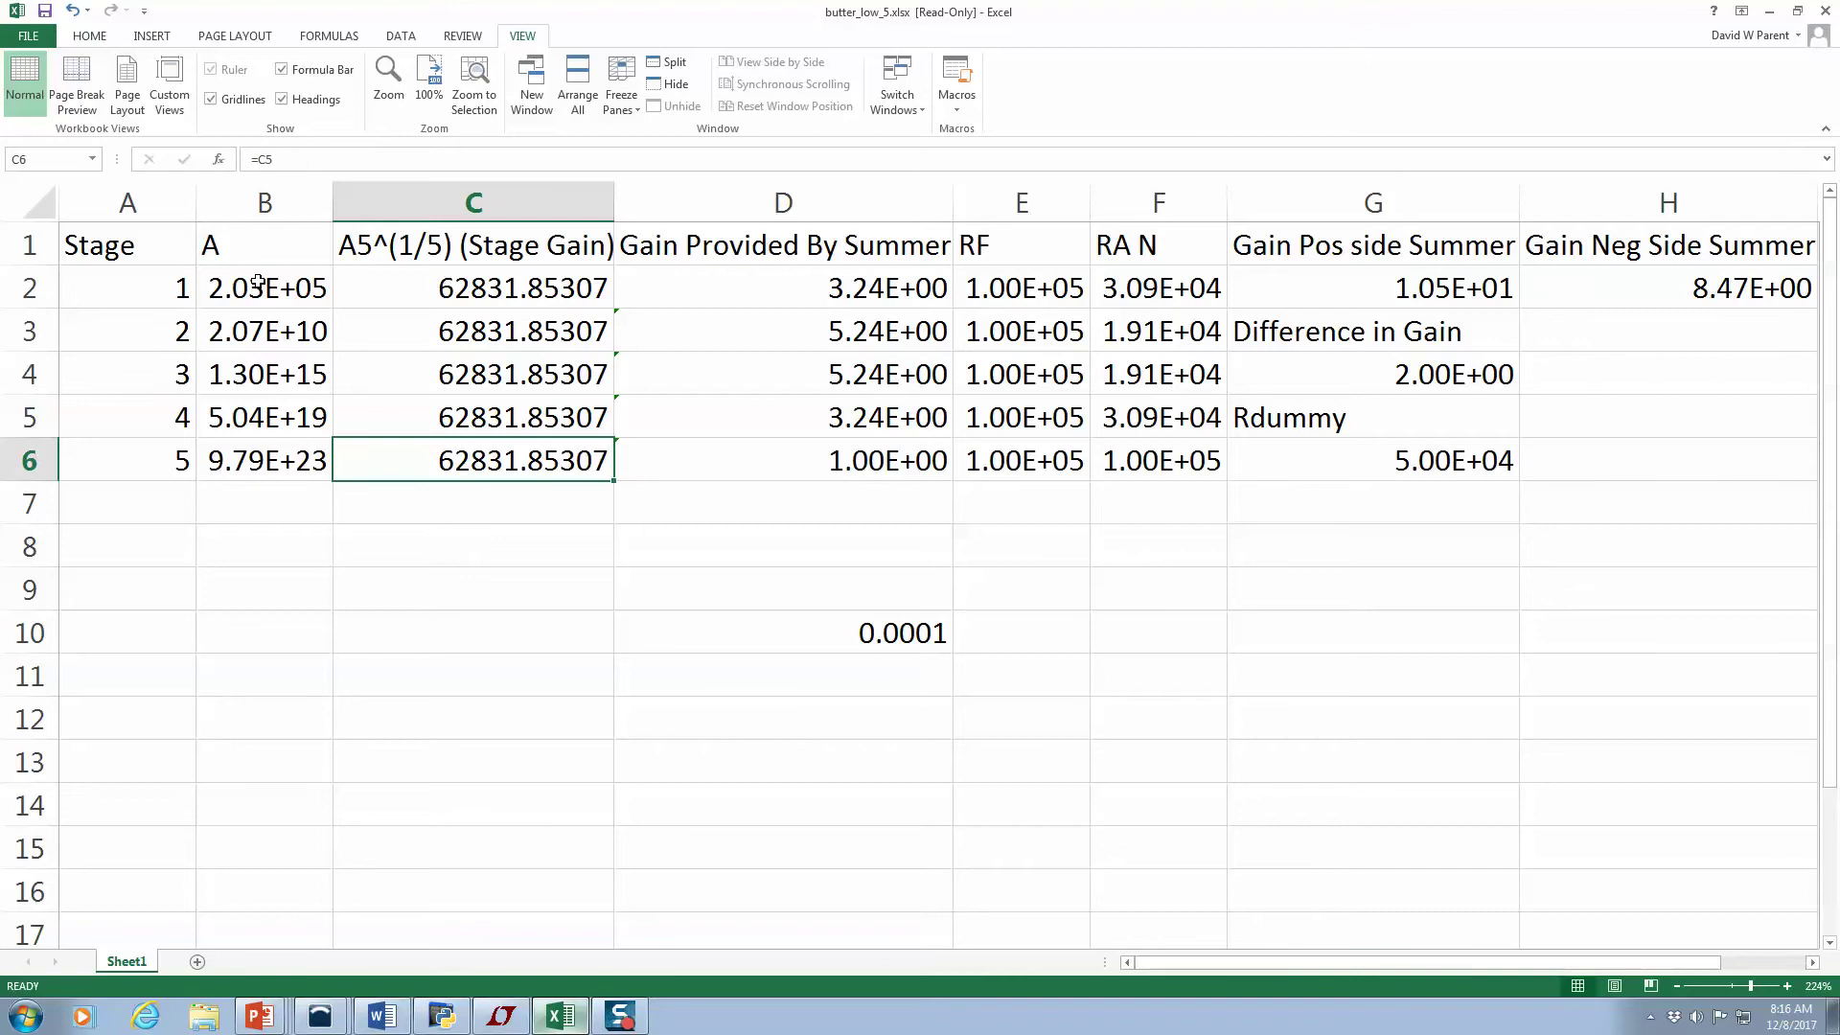
key(Up)
key(Up)
key(Up)
key(Up)
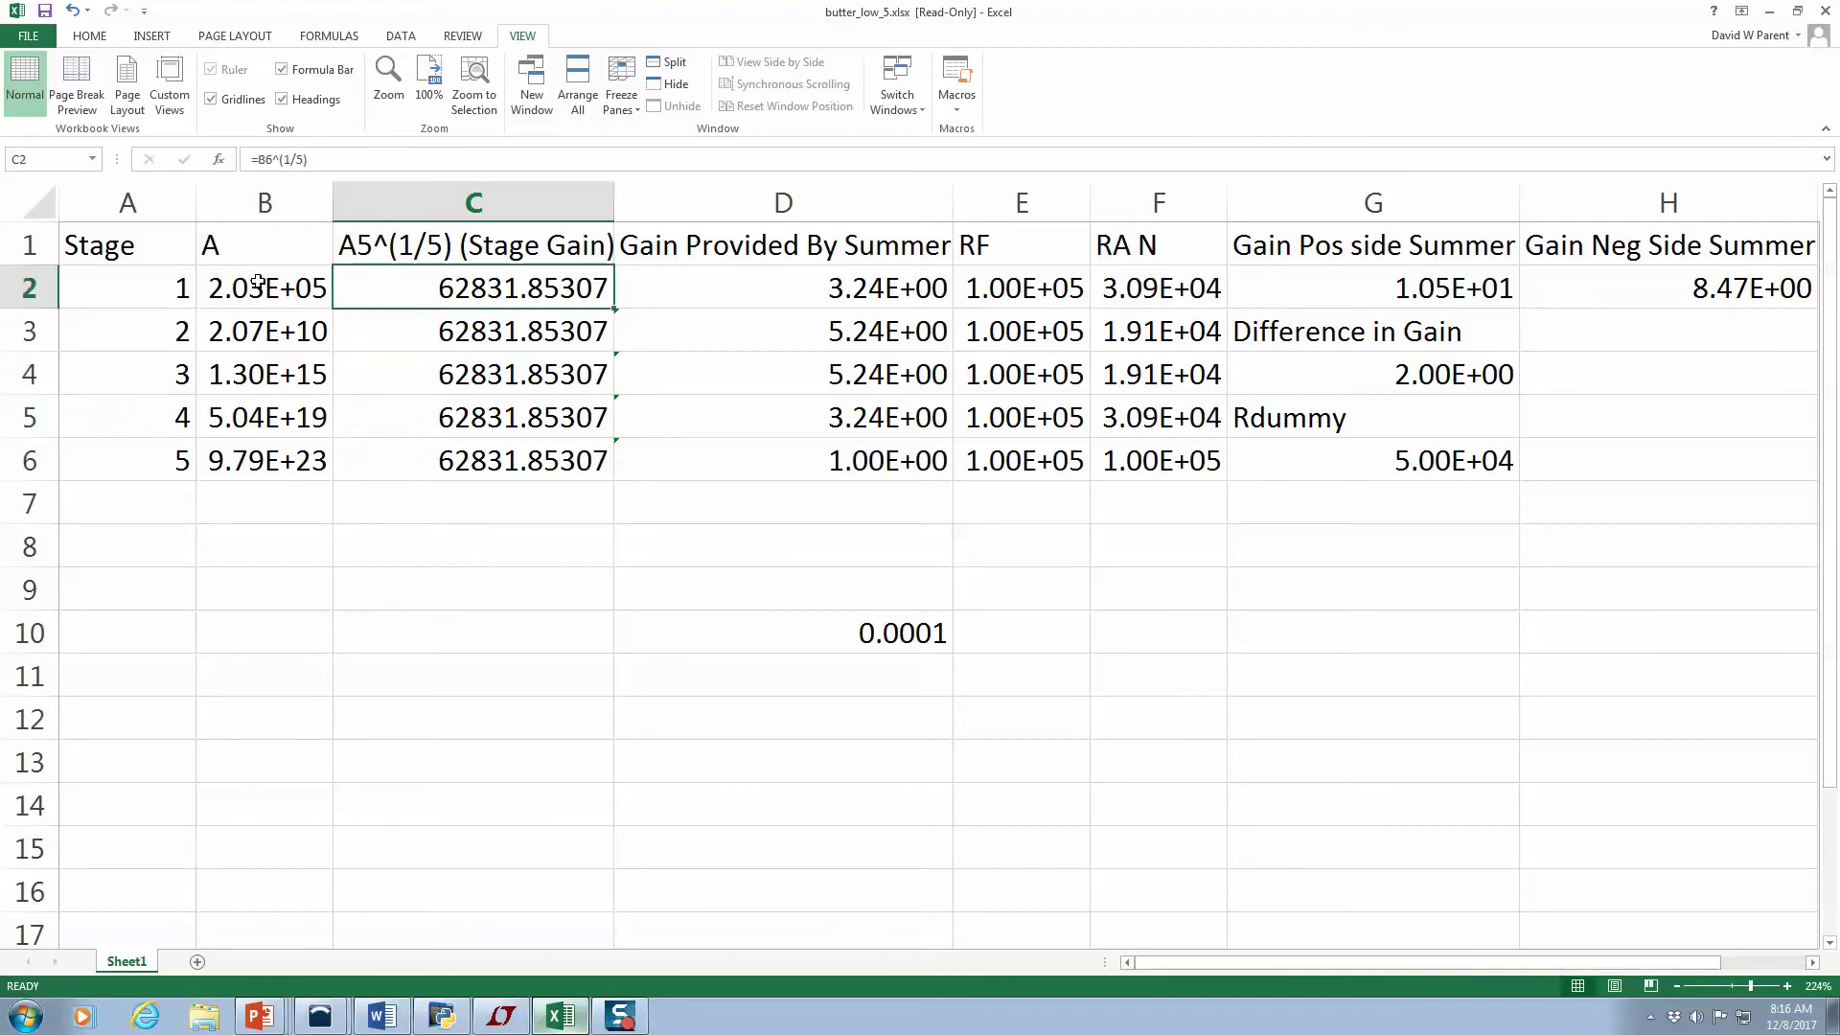
key(Down)
key(Down)
key(Down)
key(Down)
key(Up)
key(Up)
key(Up)
key(Up)
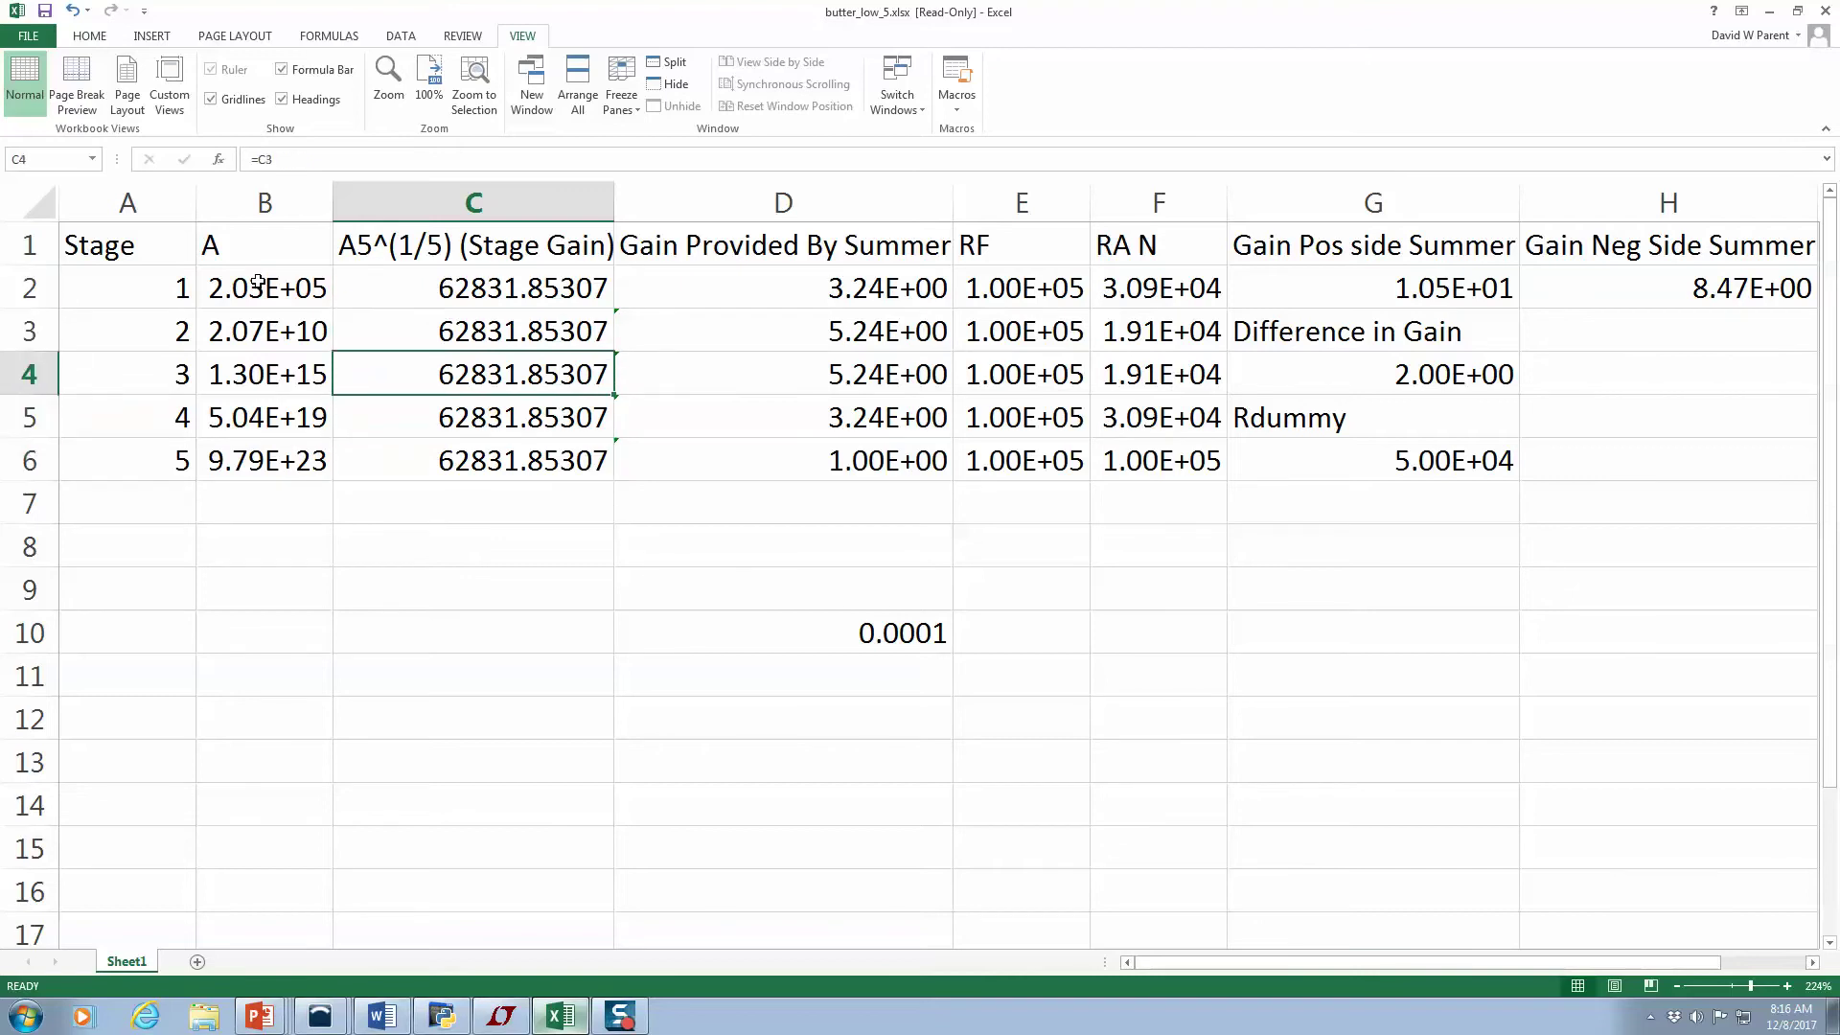
key(Down)
key(Down)
key(Down)
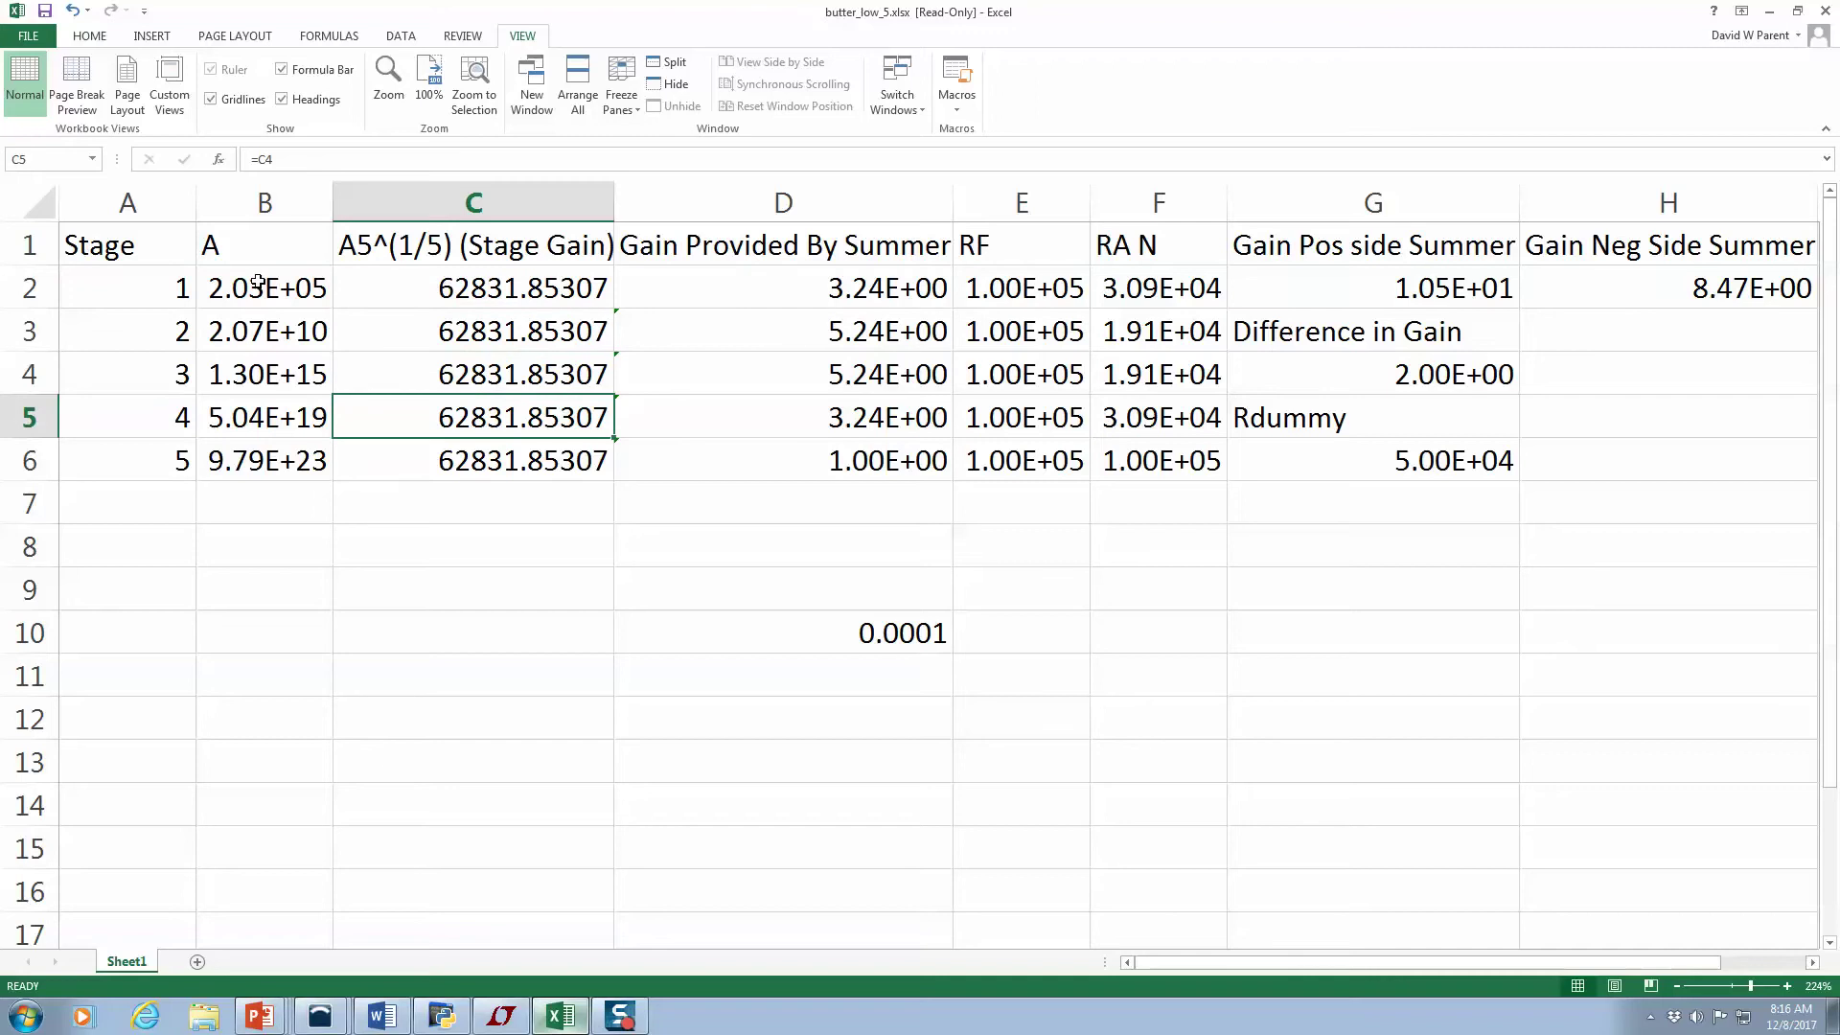
key(Up)
key(Up)
key(Up)
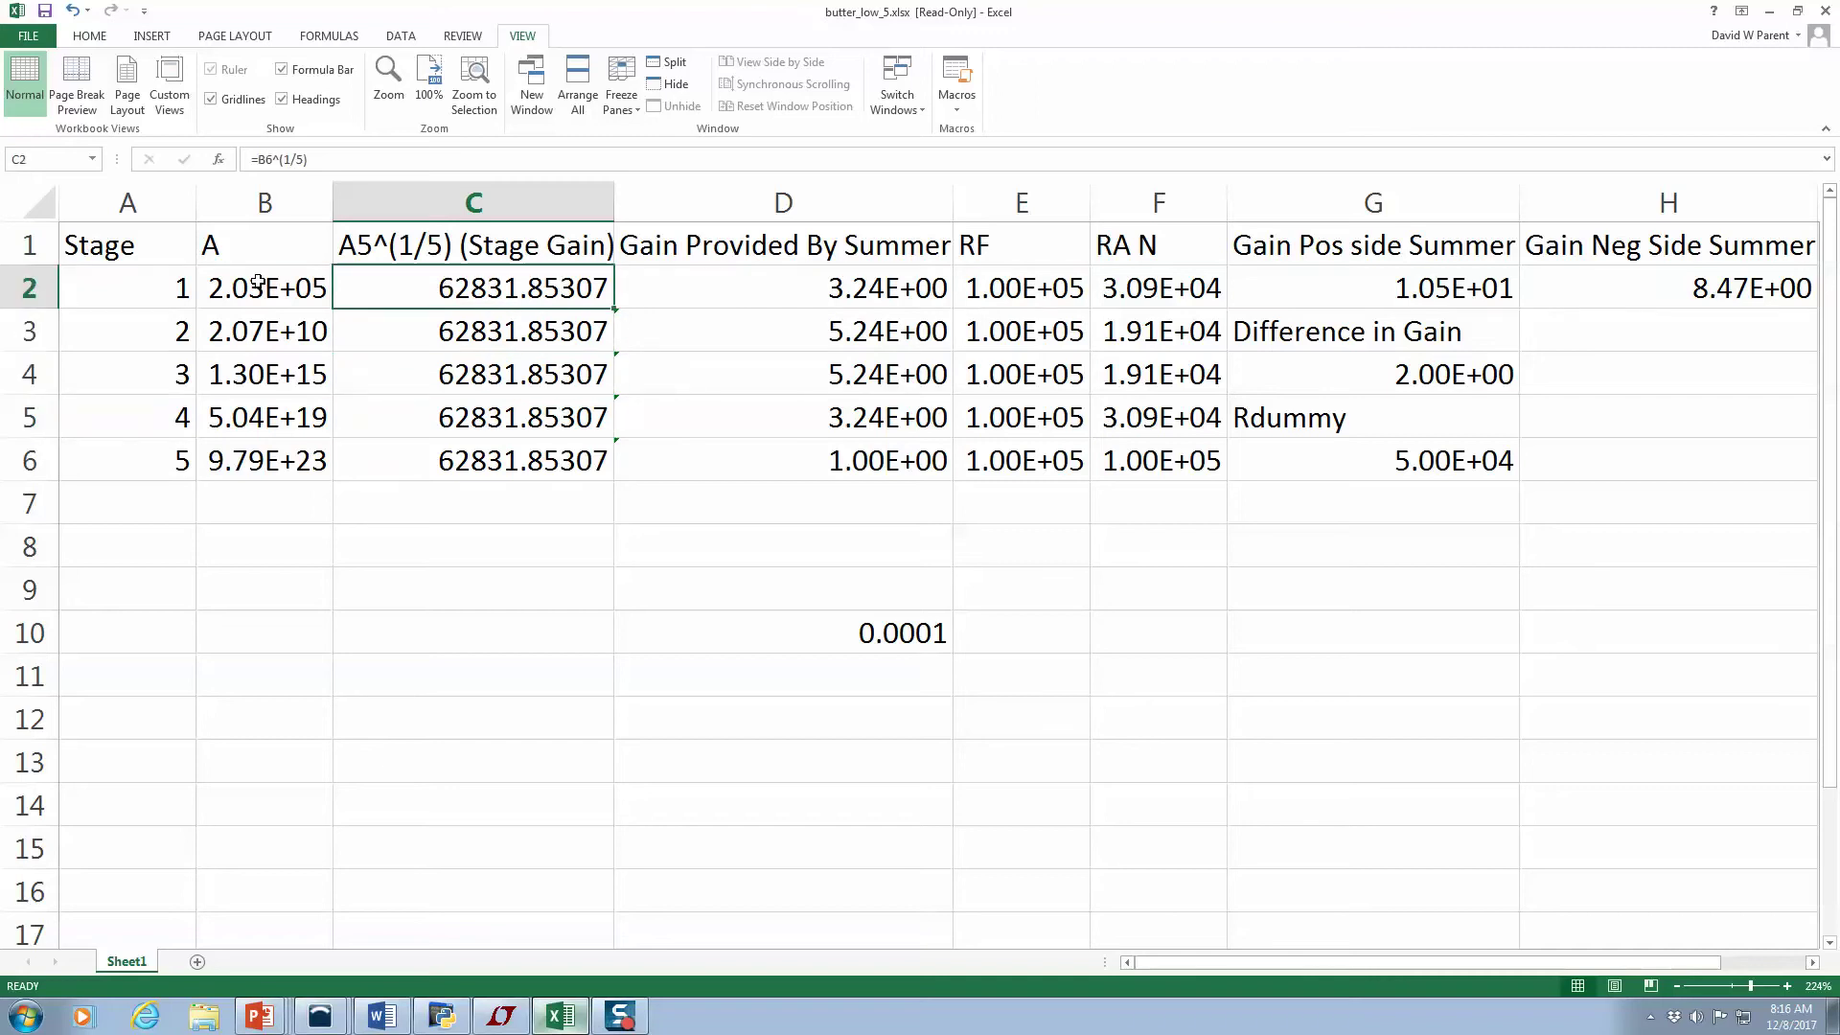
Compare the D2 summer gain formula with the C2 and C3 stage-gain formulas
key(Right)
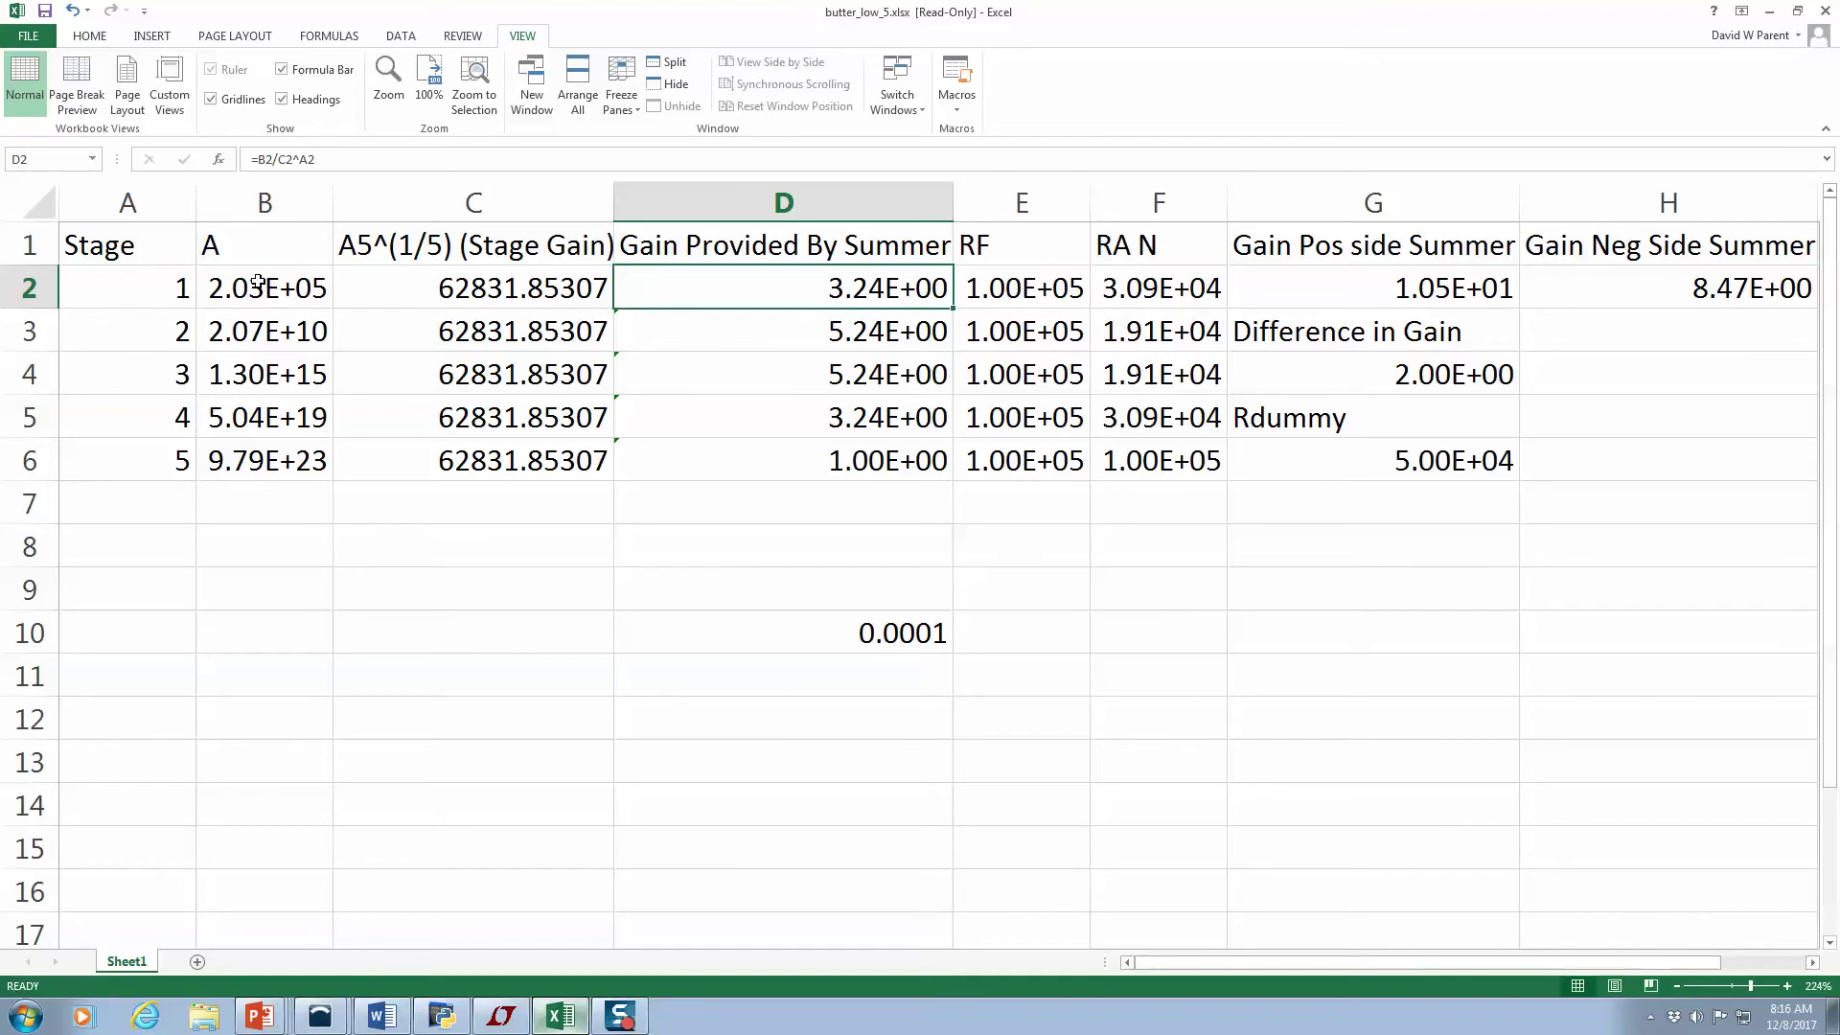
key(Left)
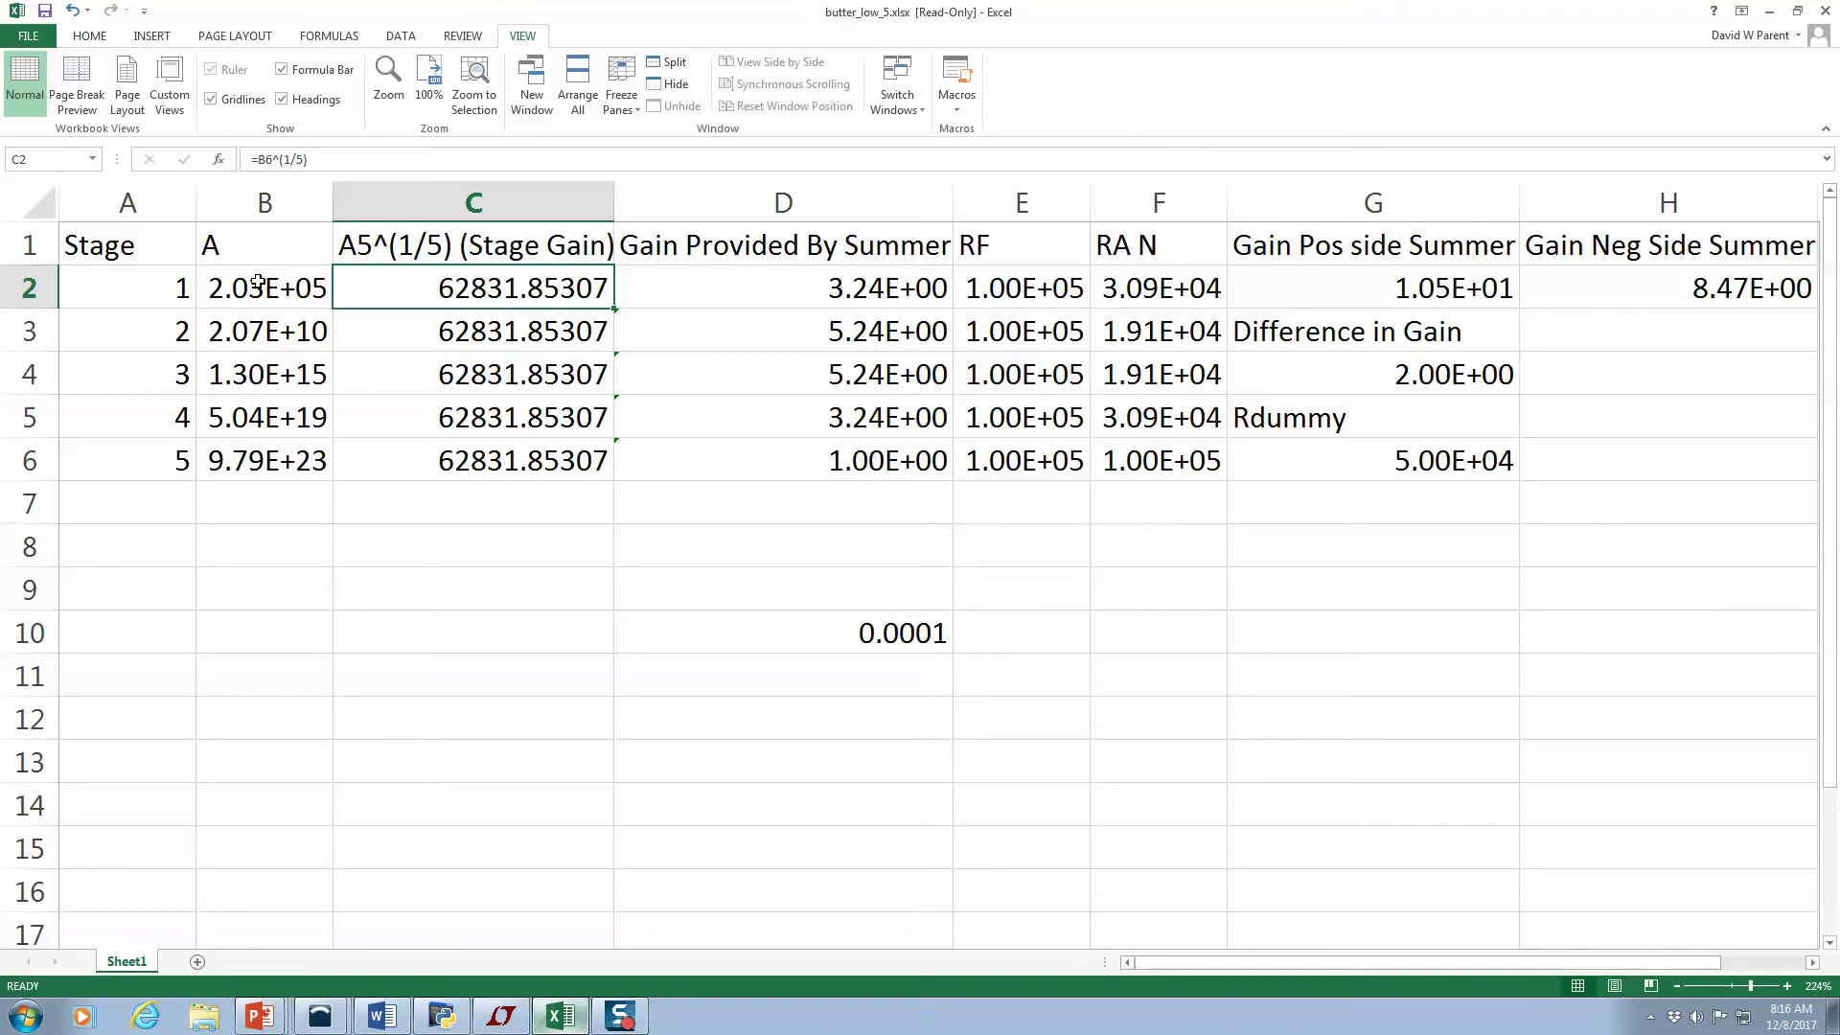
key(Down)
key(Up)
key(Left)
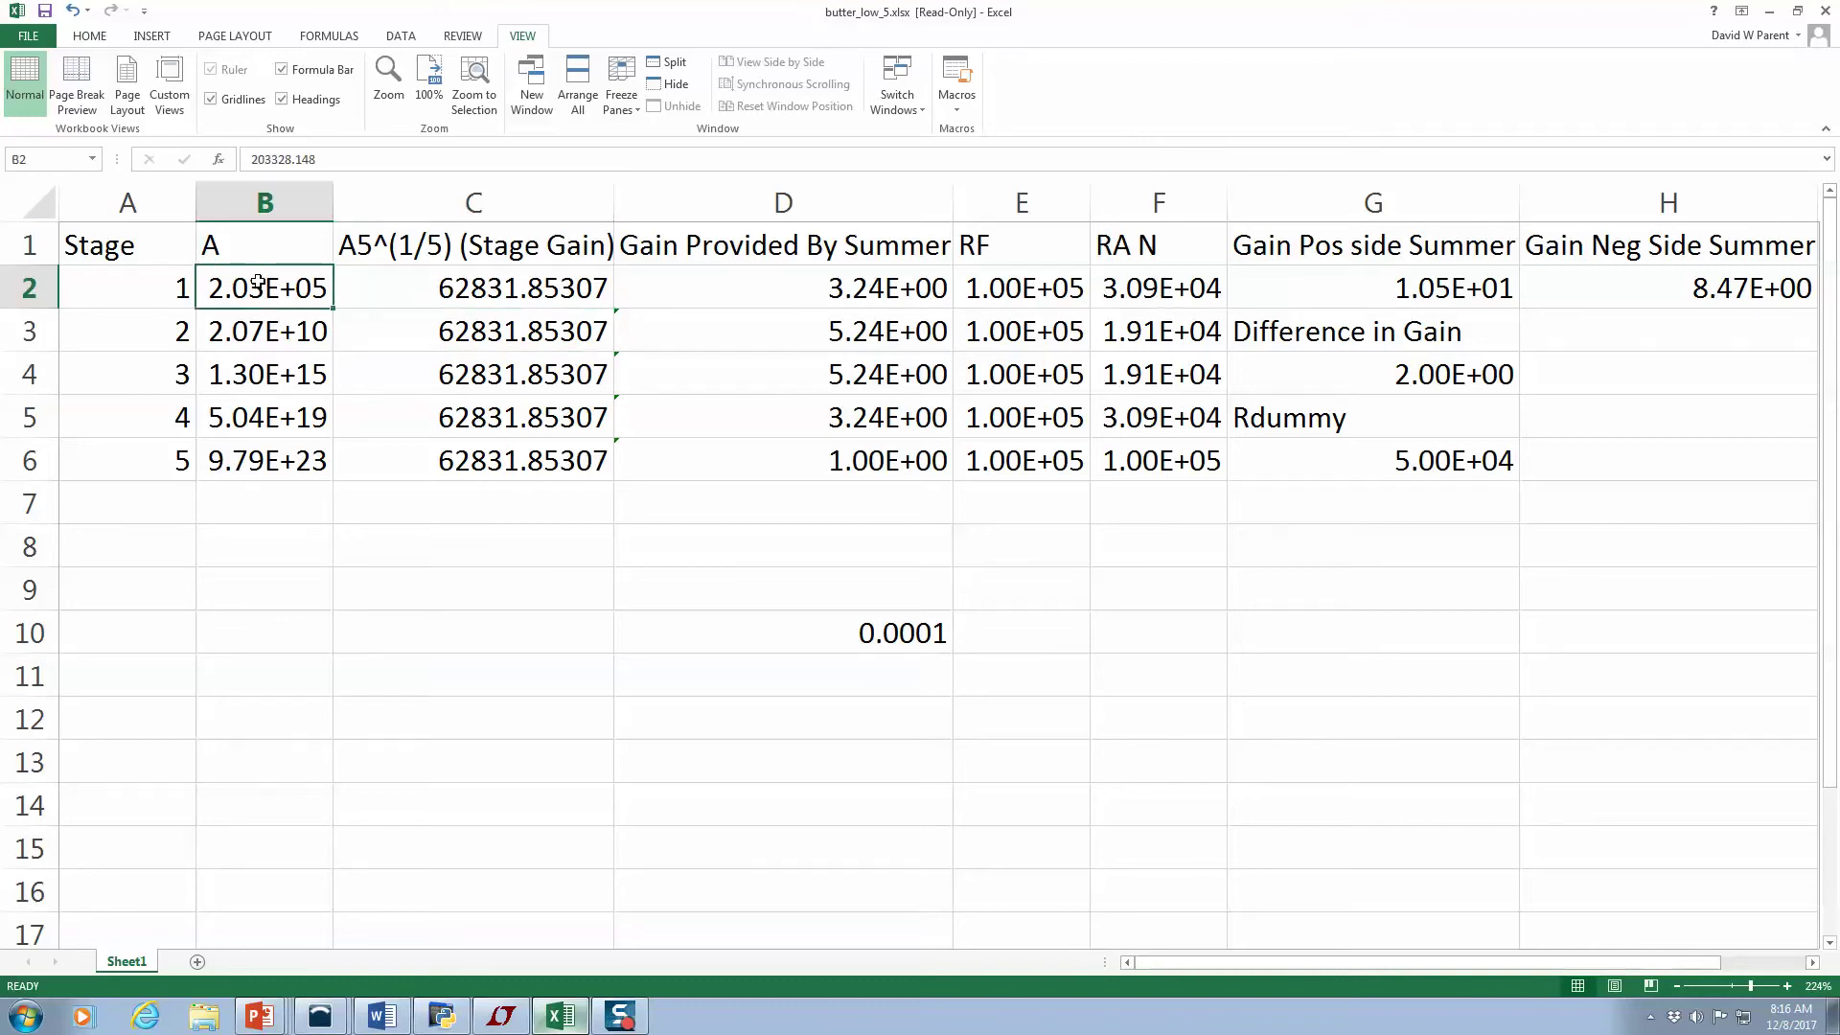
key(Right)
key(Right)
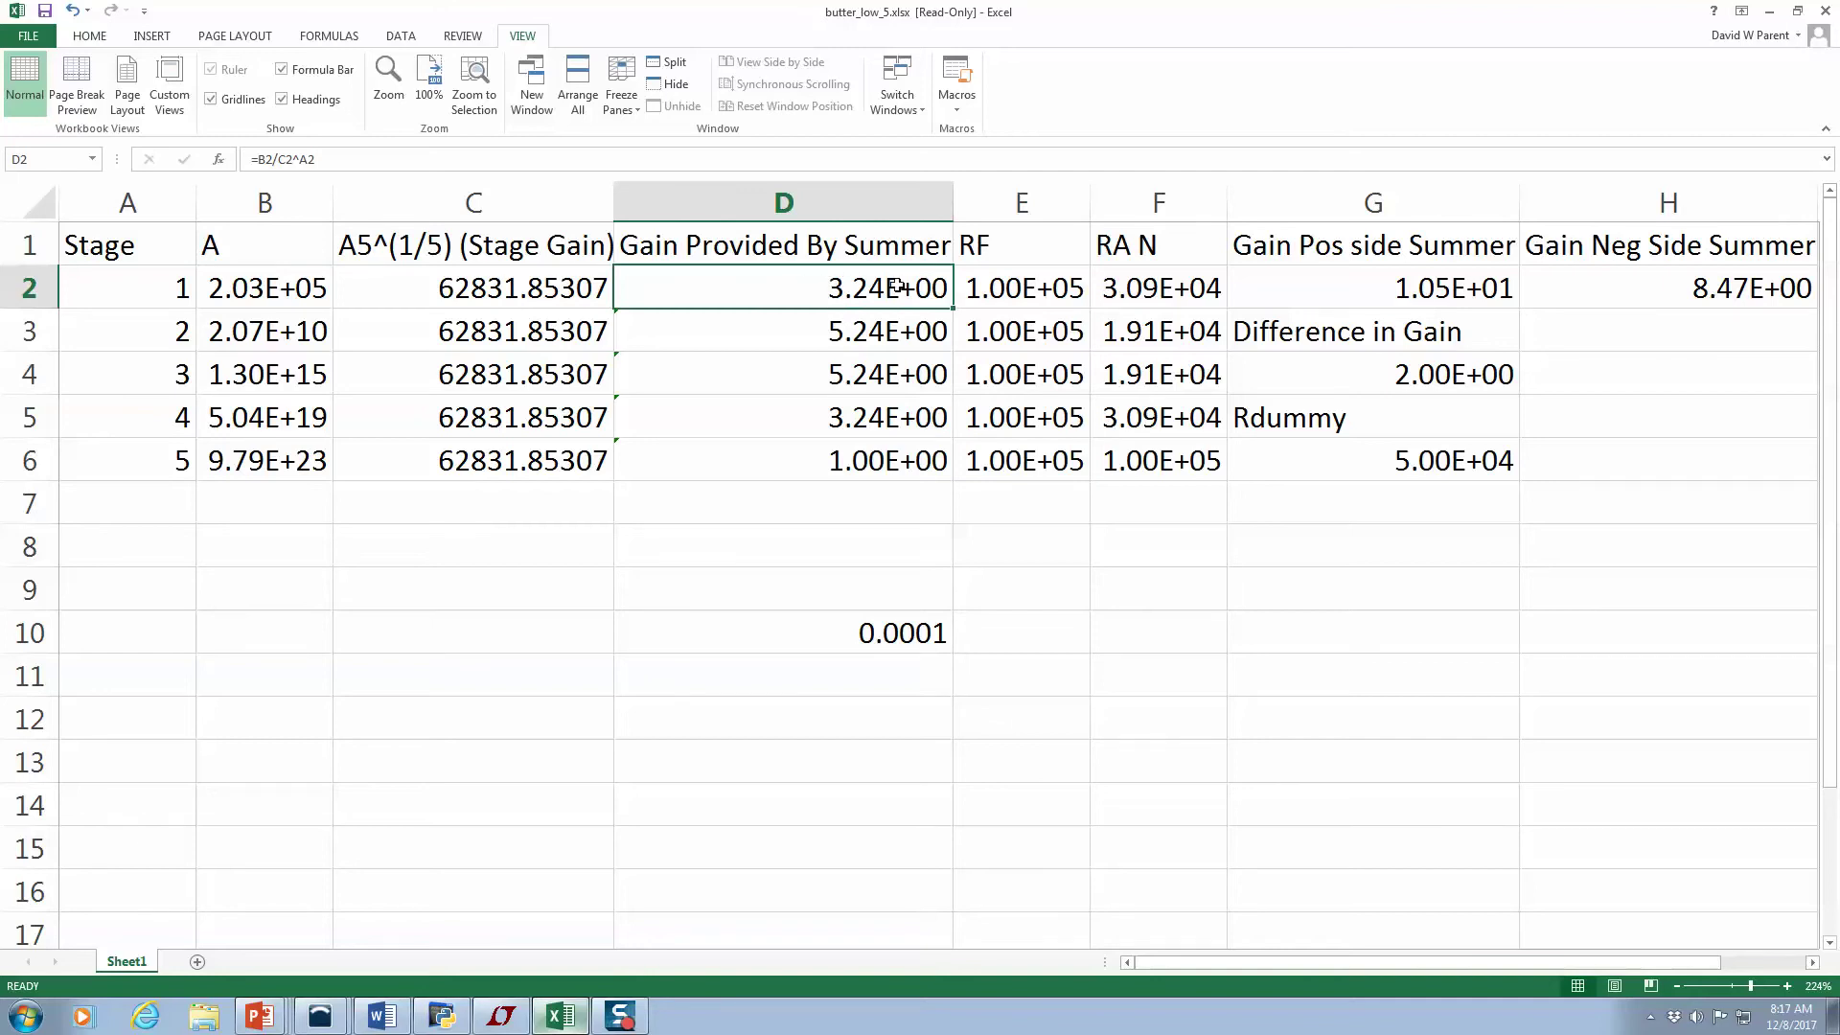
key(Down)
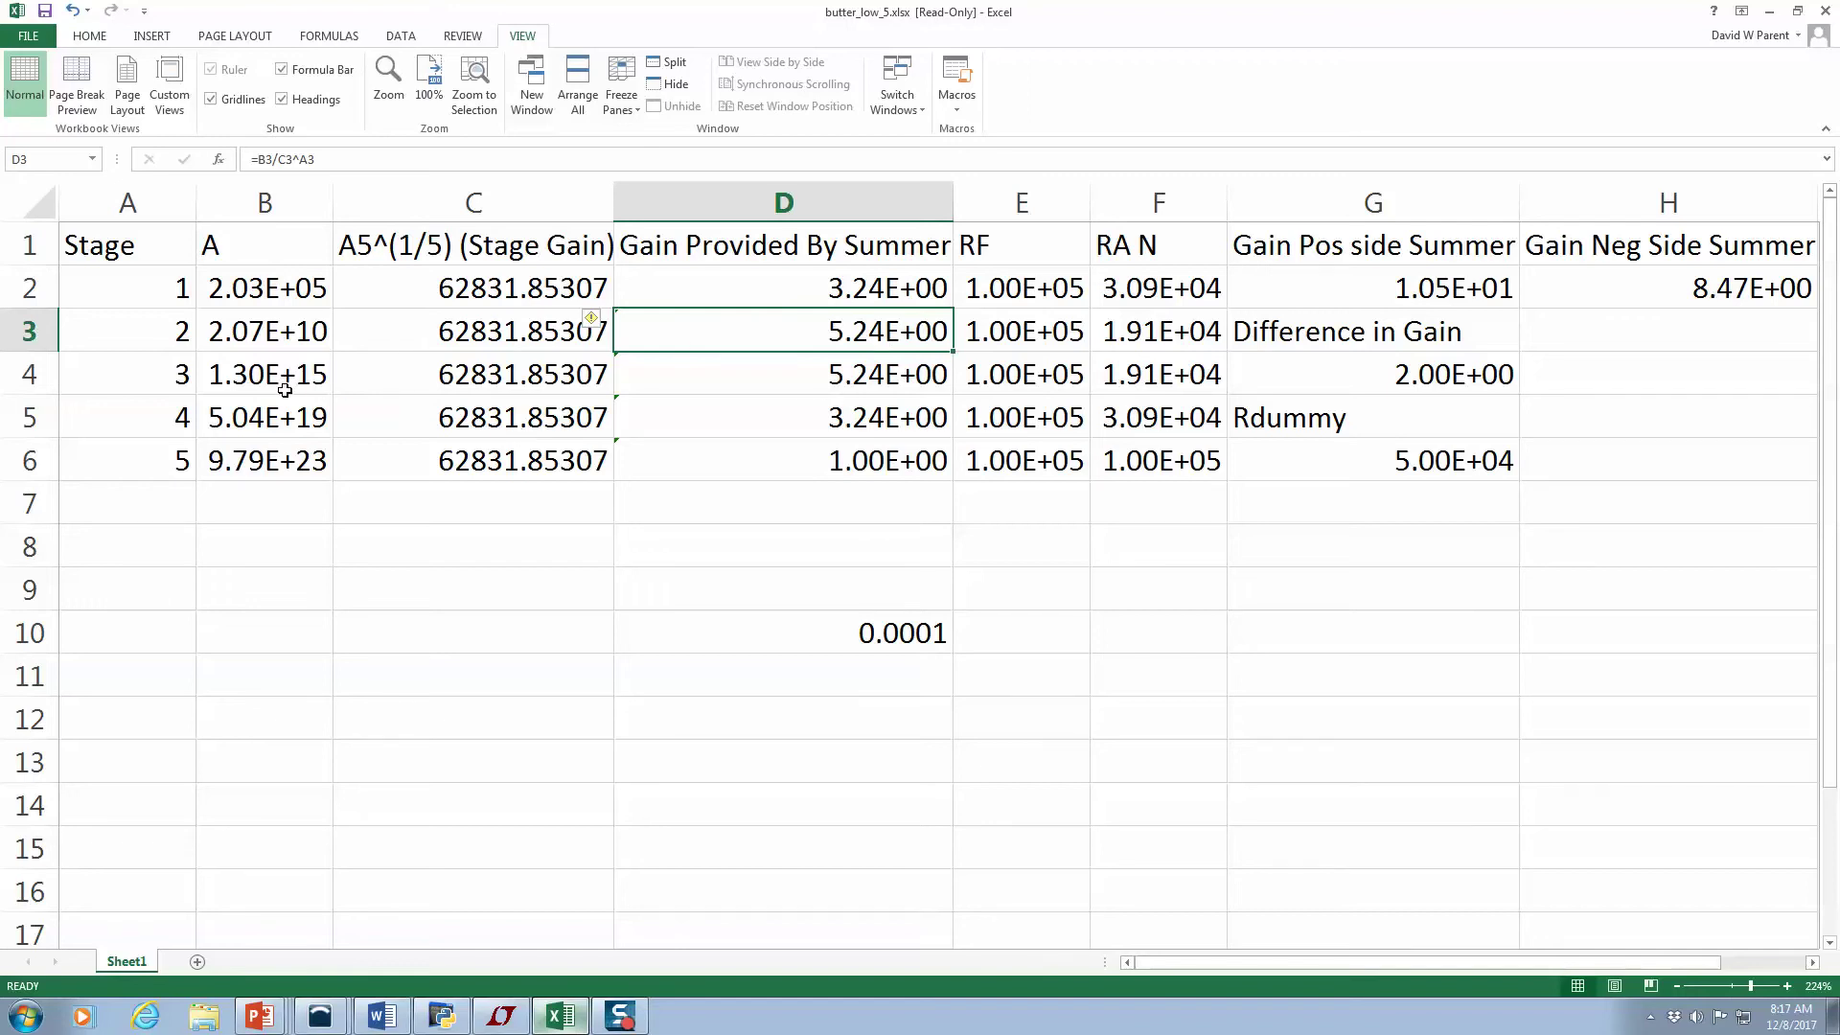
click(30, 373)
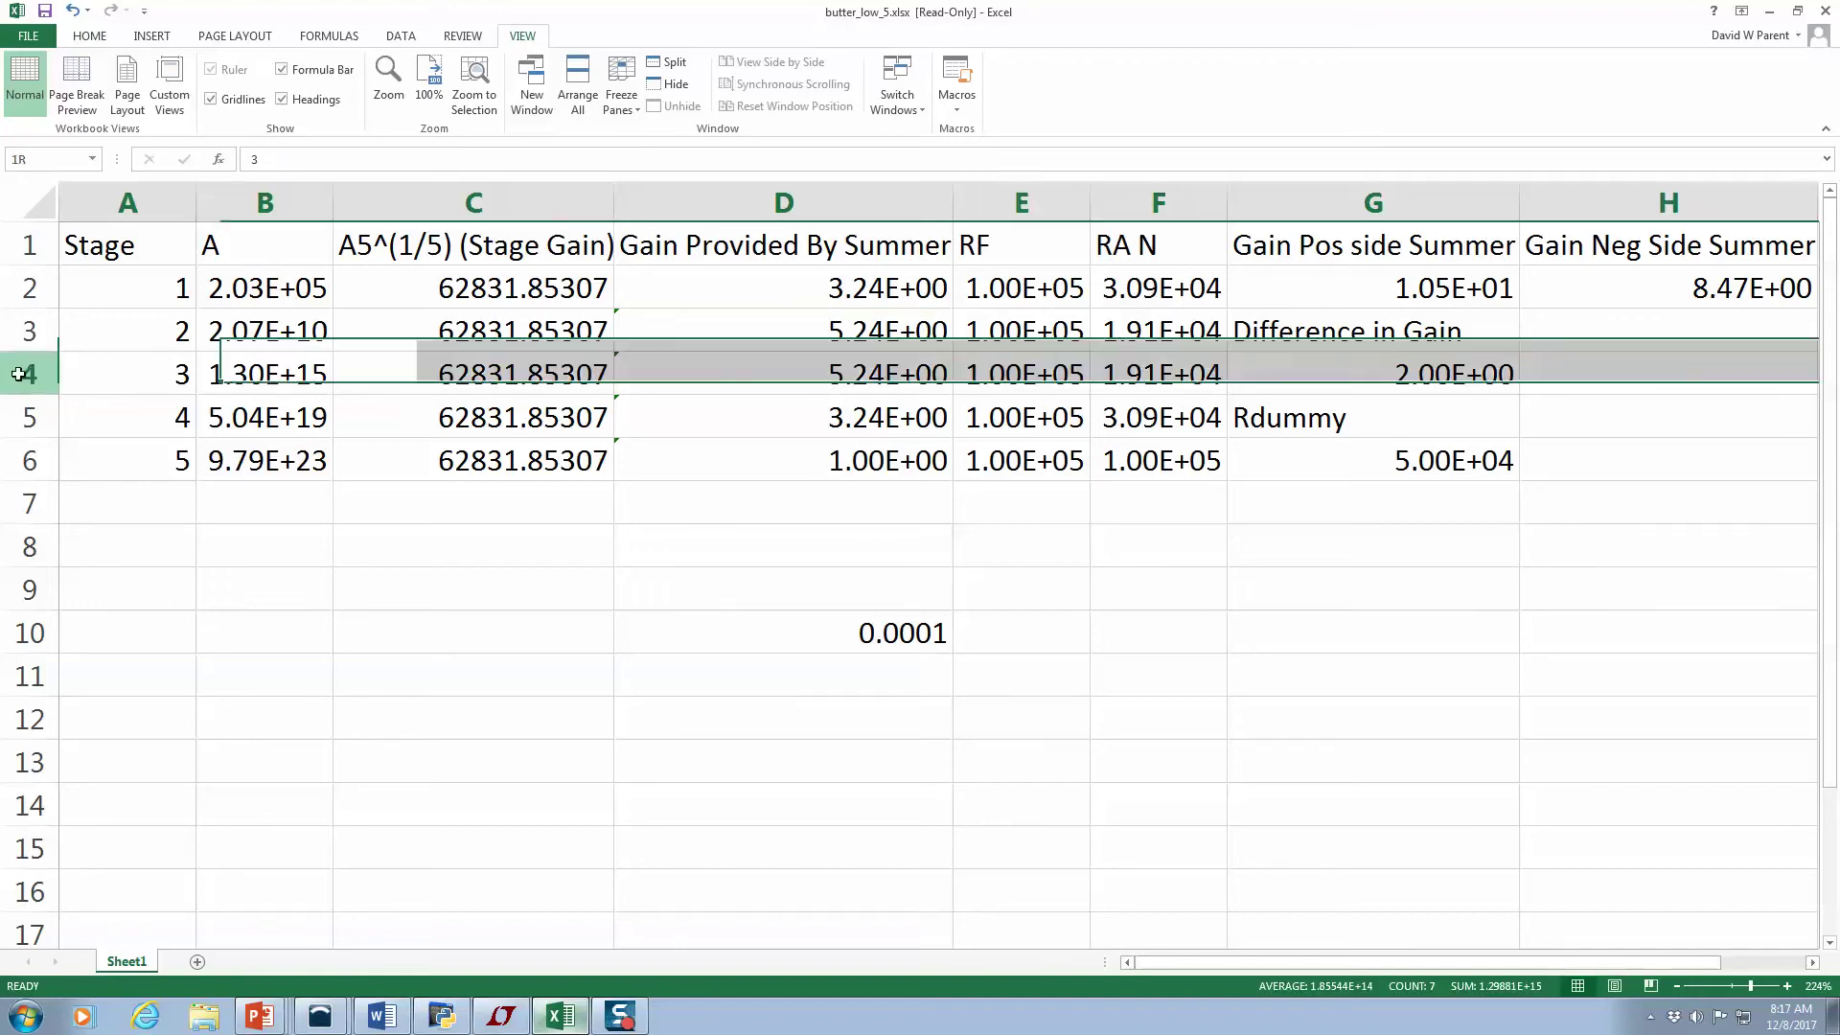
click(469, 371)
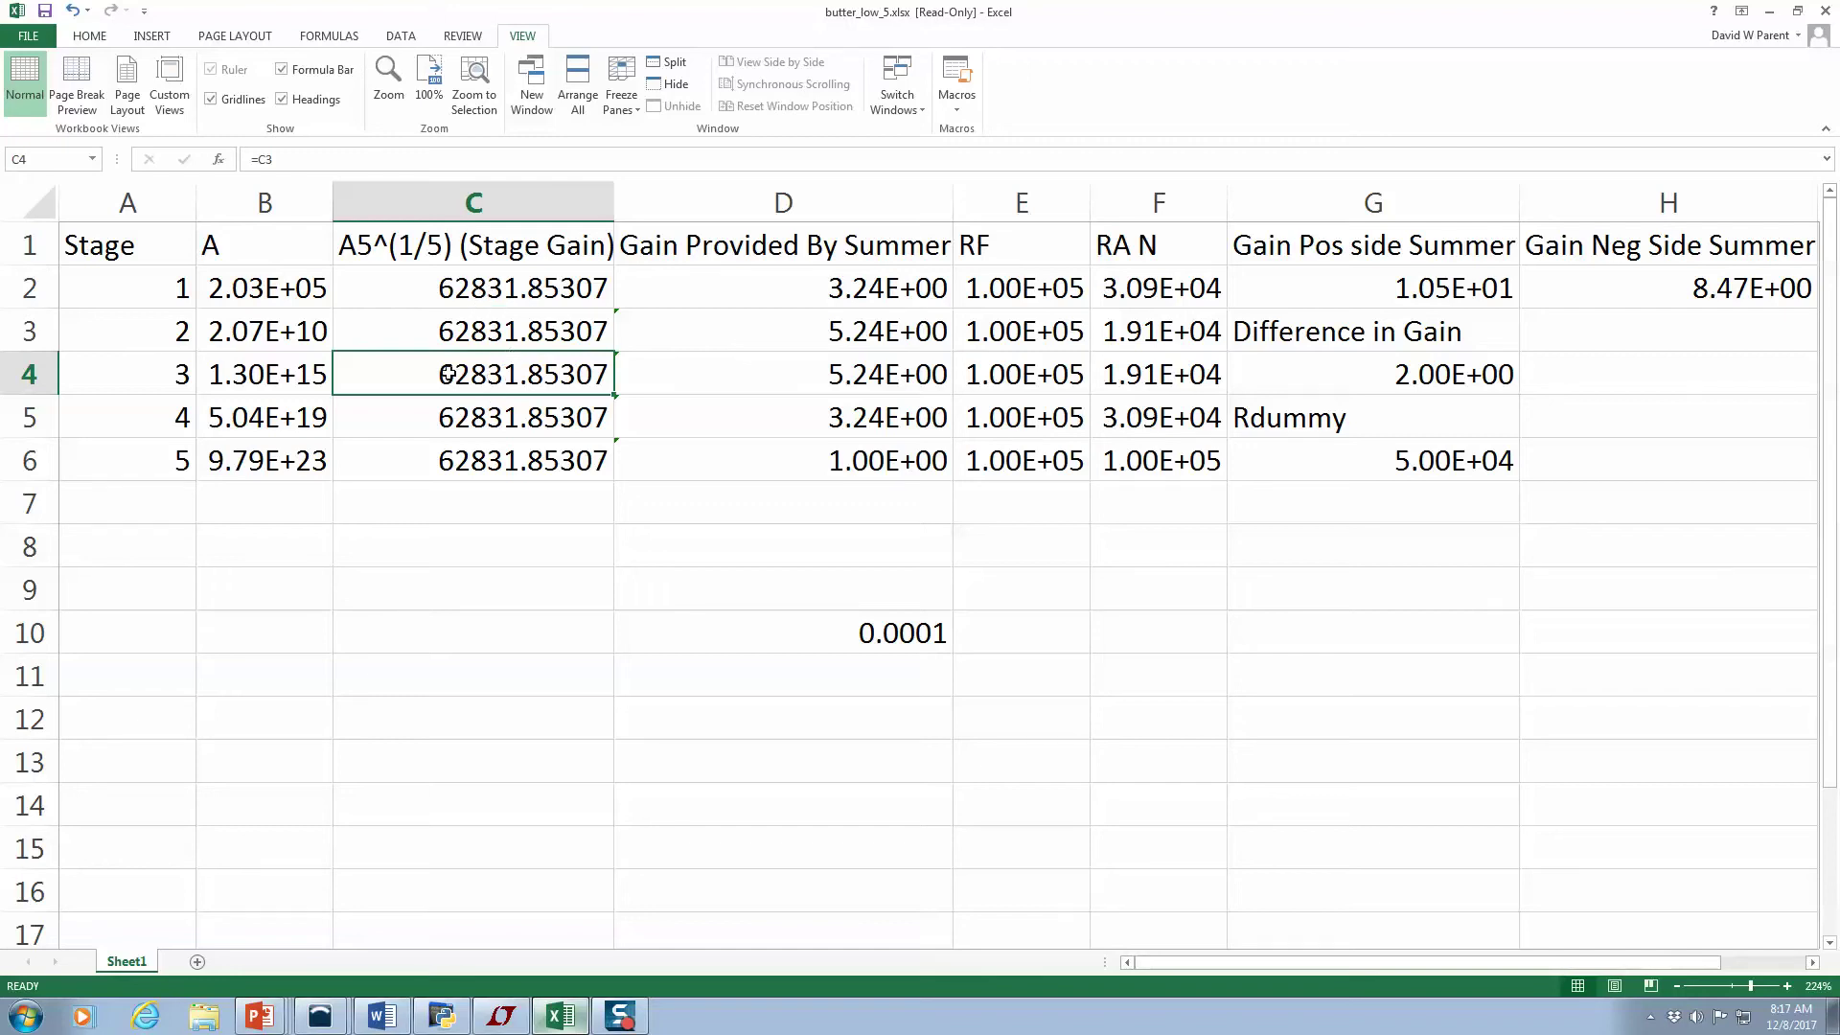
click(811, 384)
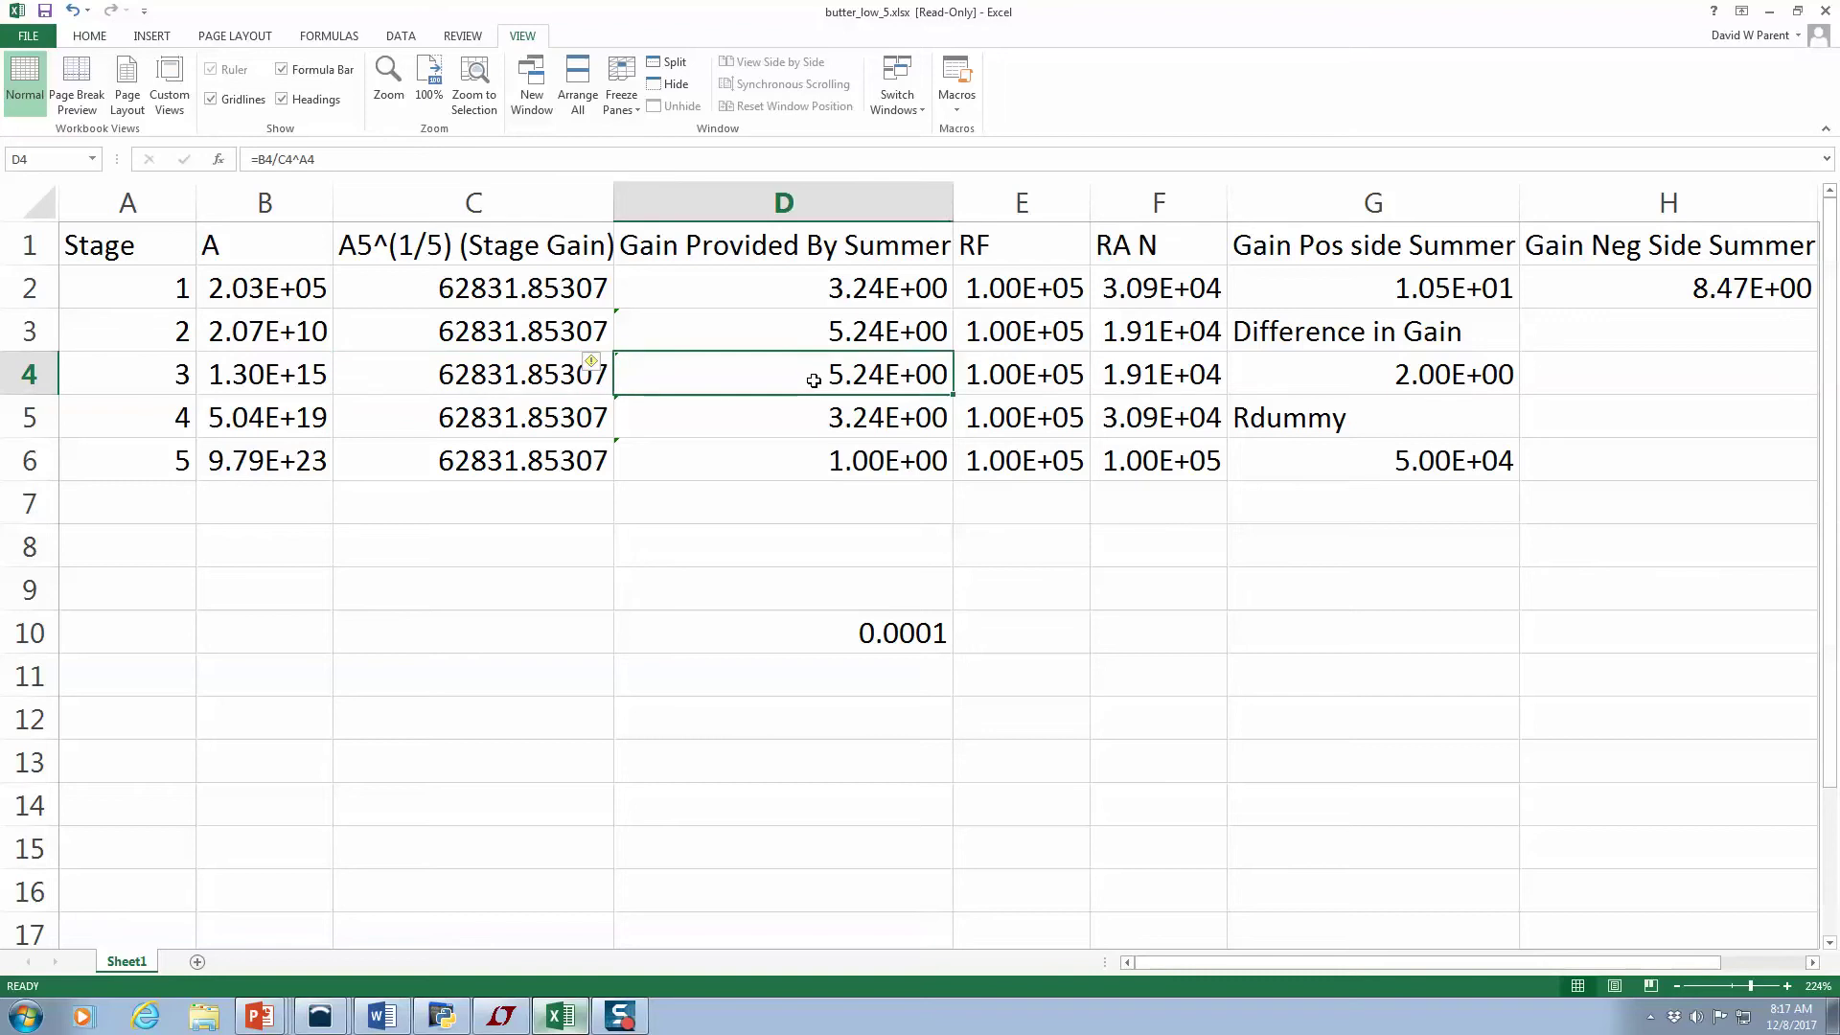
click(832, 416)
click(834, 461)
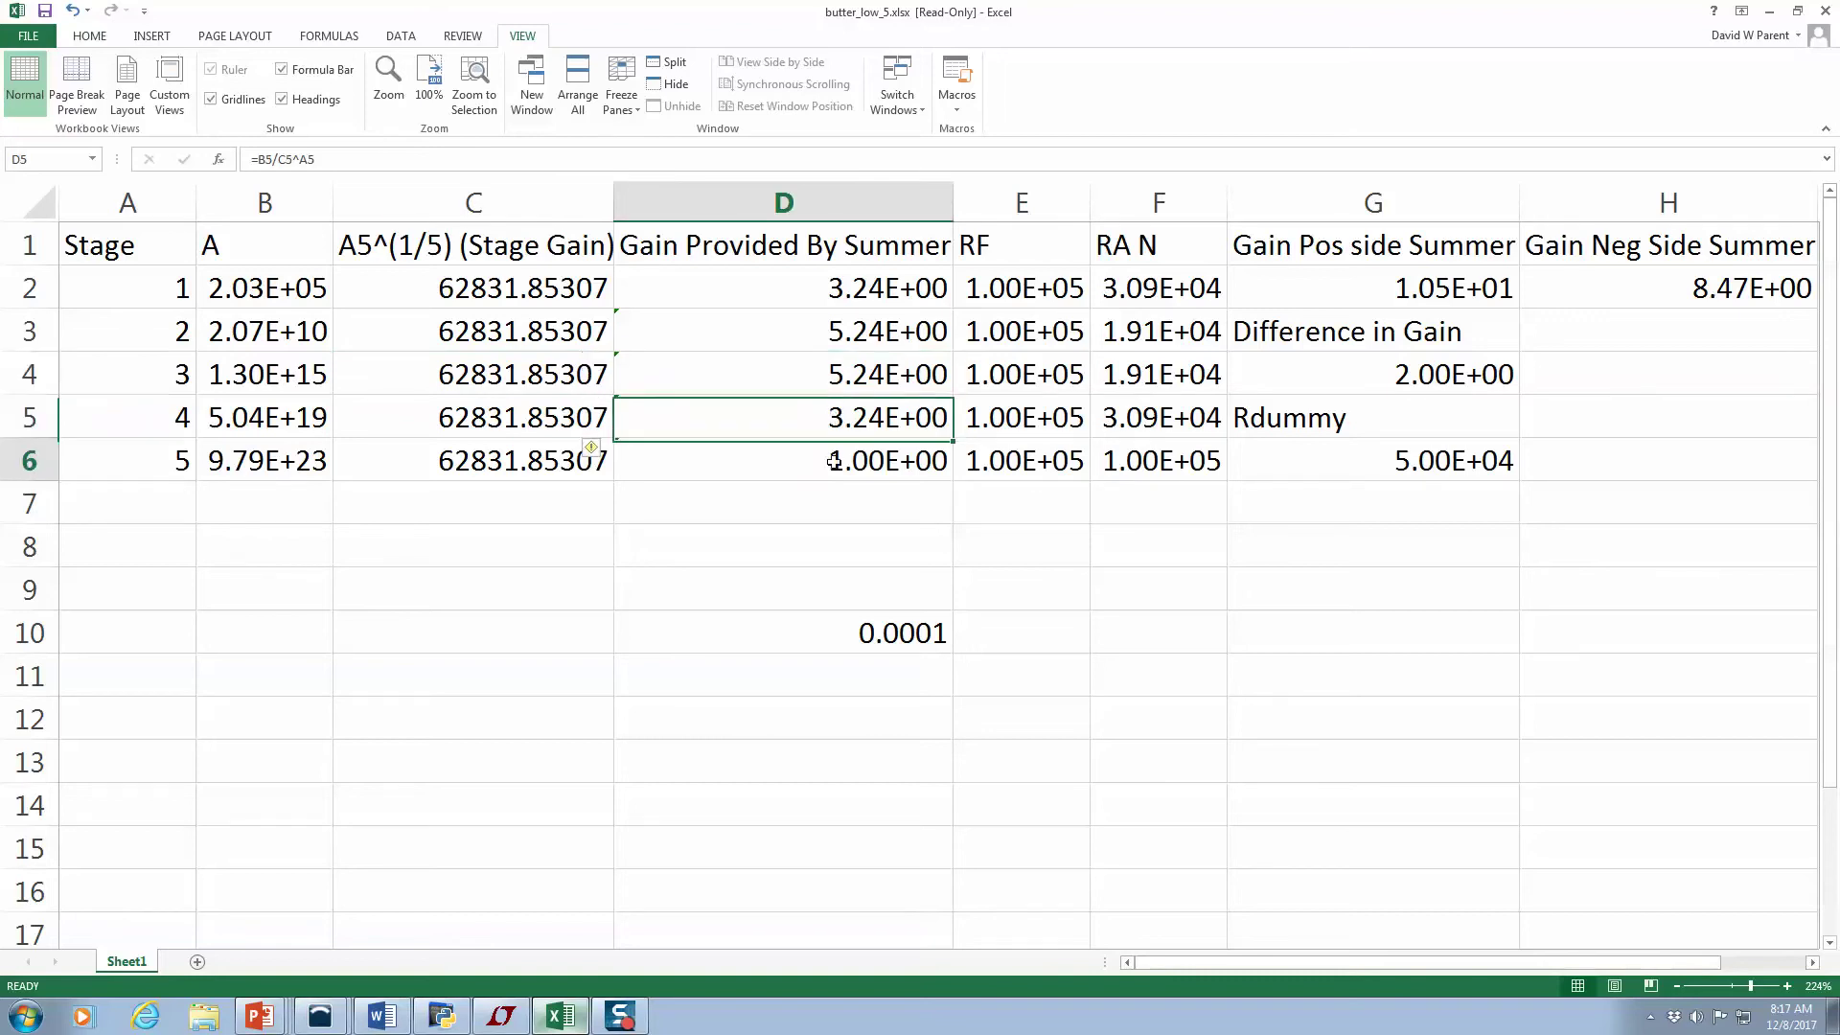
click(987, 306)
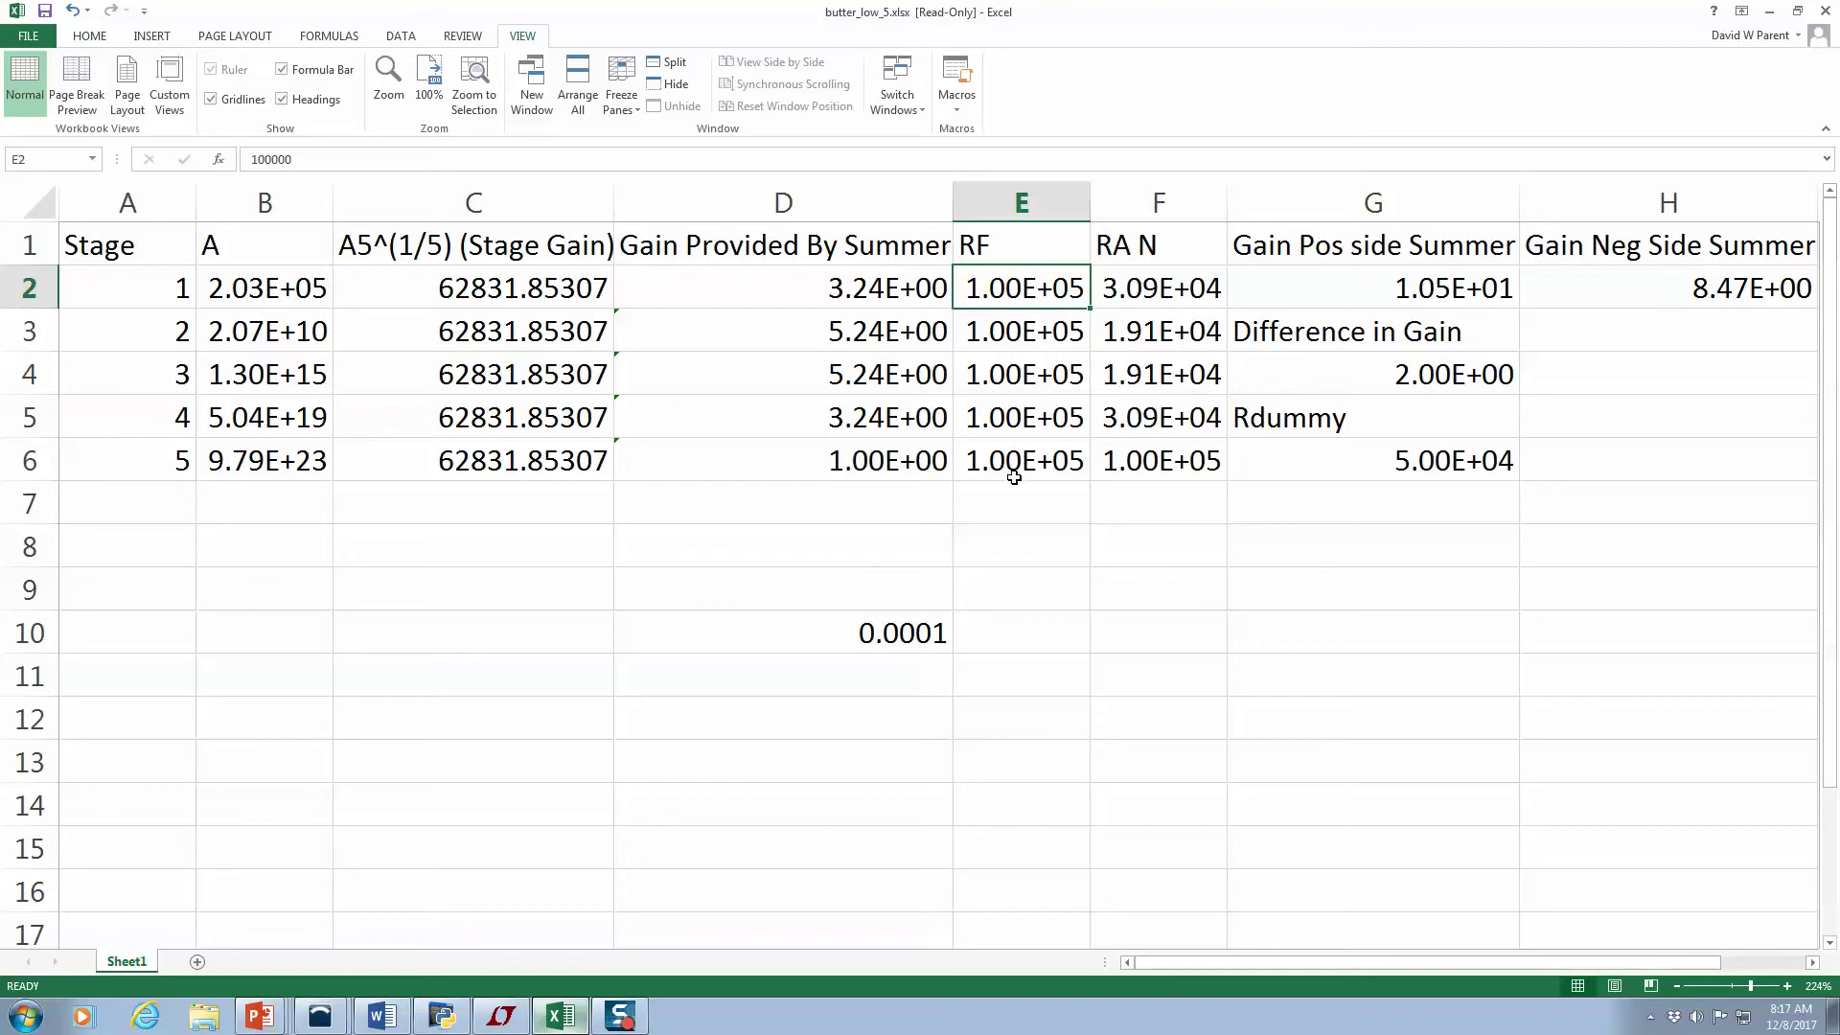
click(1154, 241)
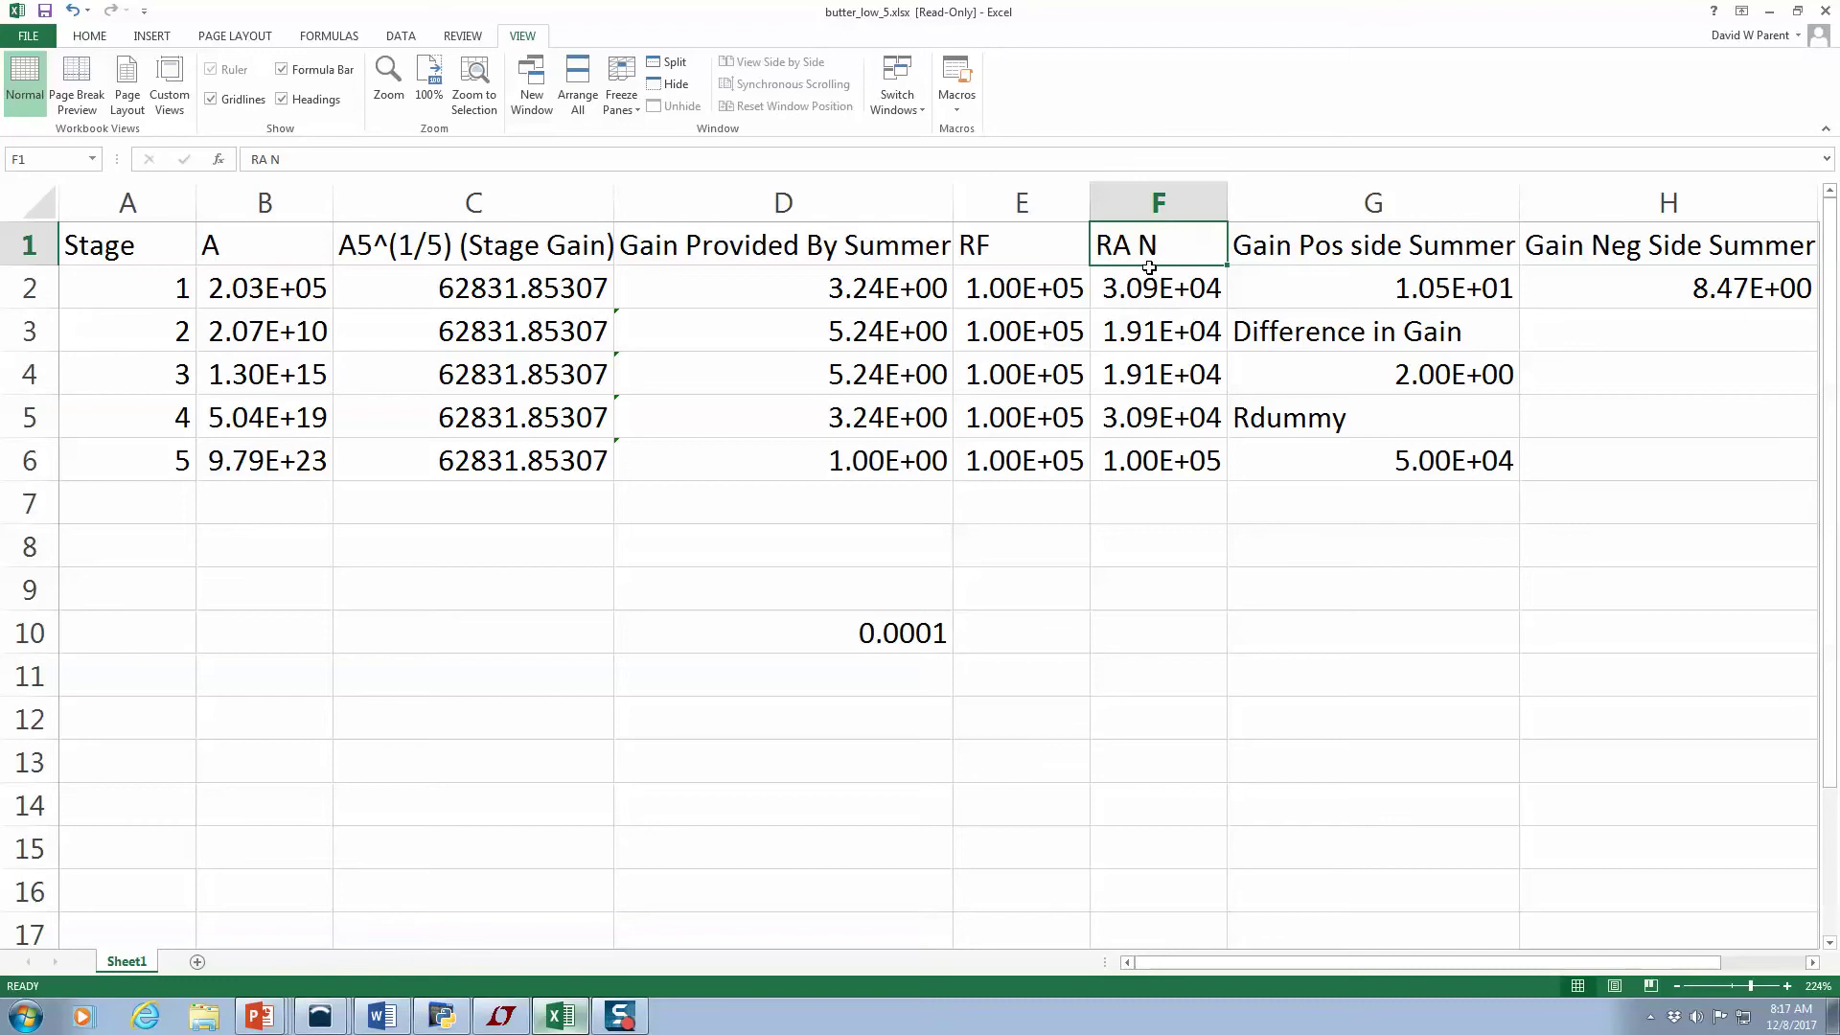
click(1040, 292)
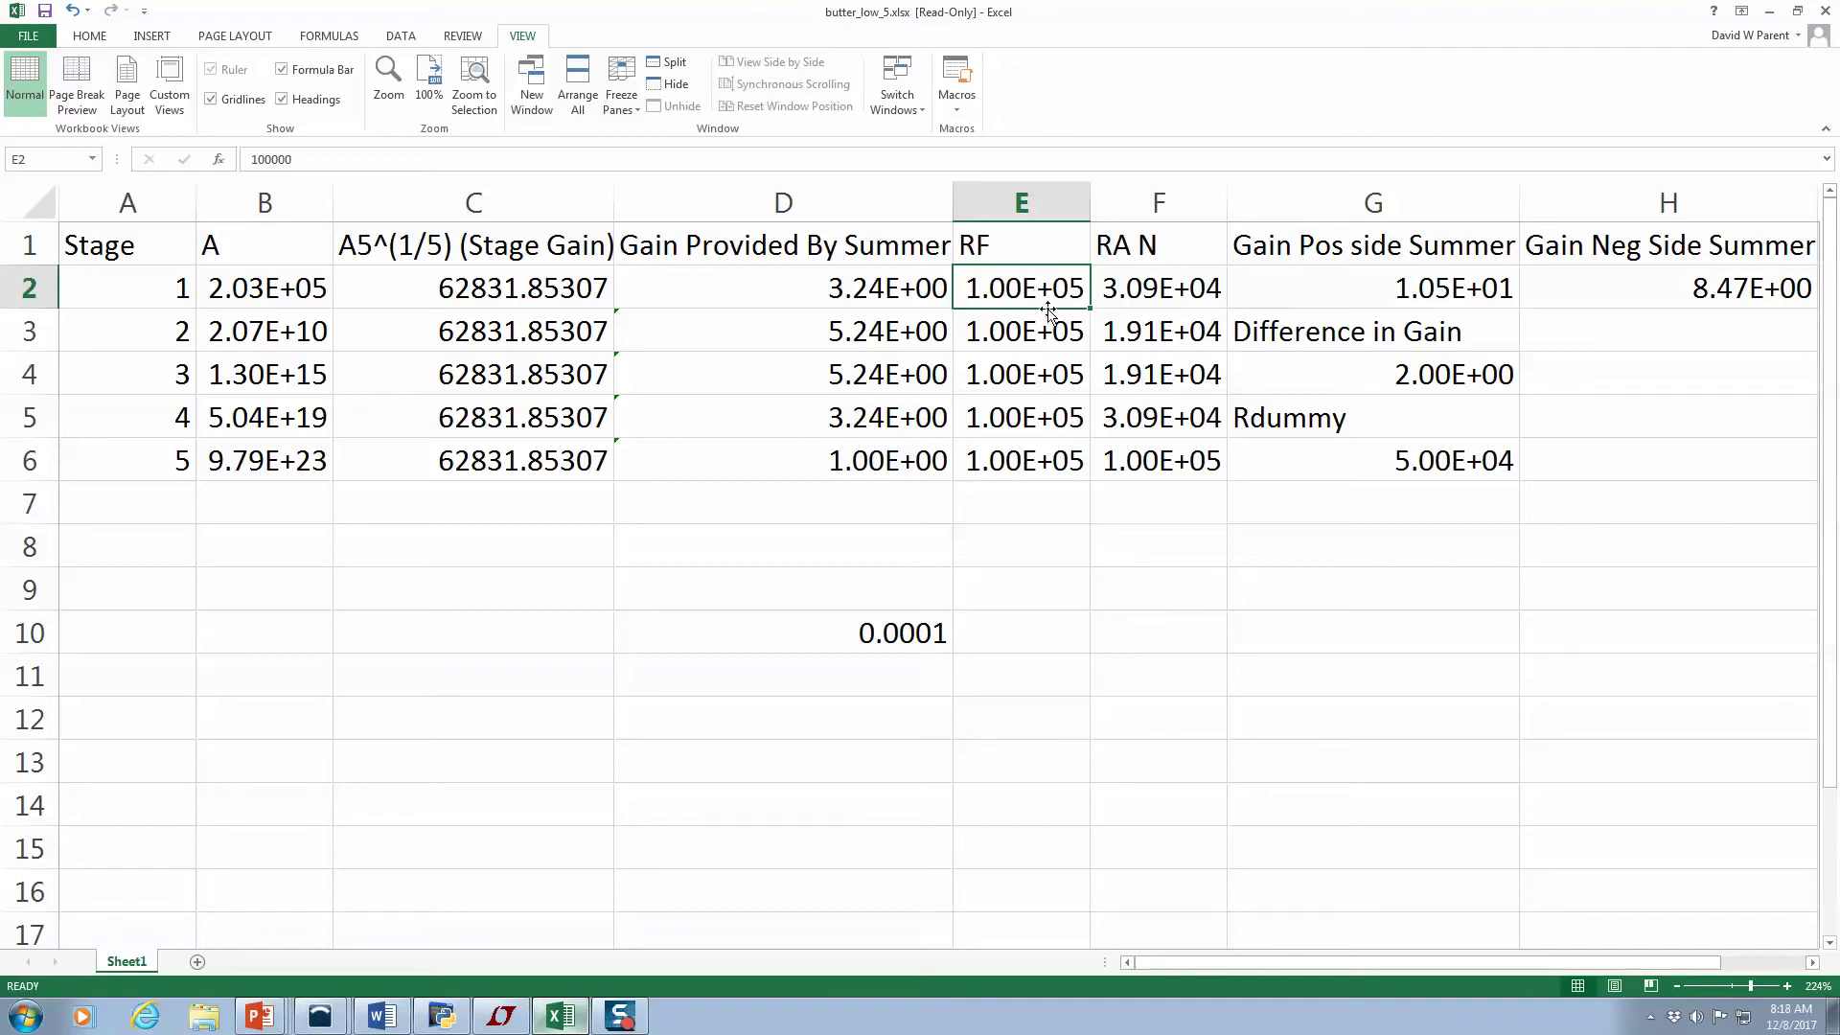
click(1122, 293)
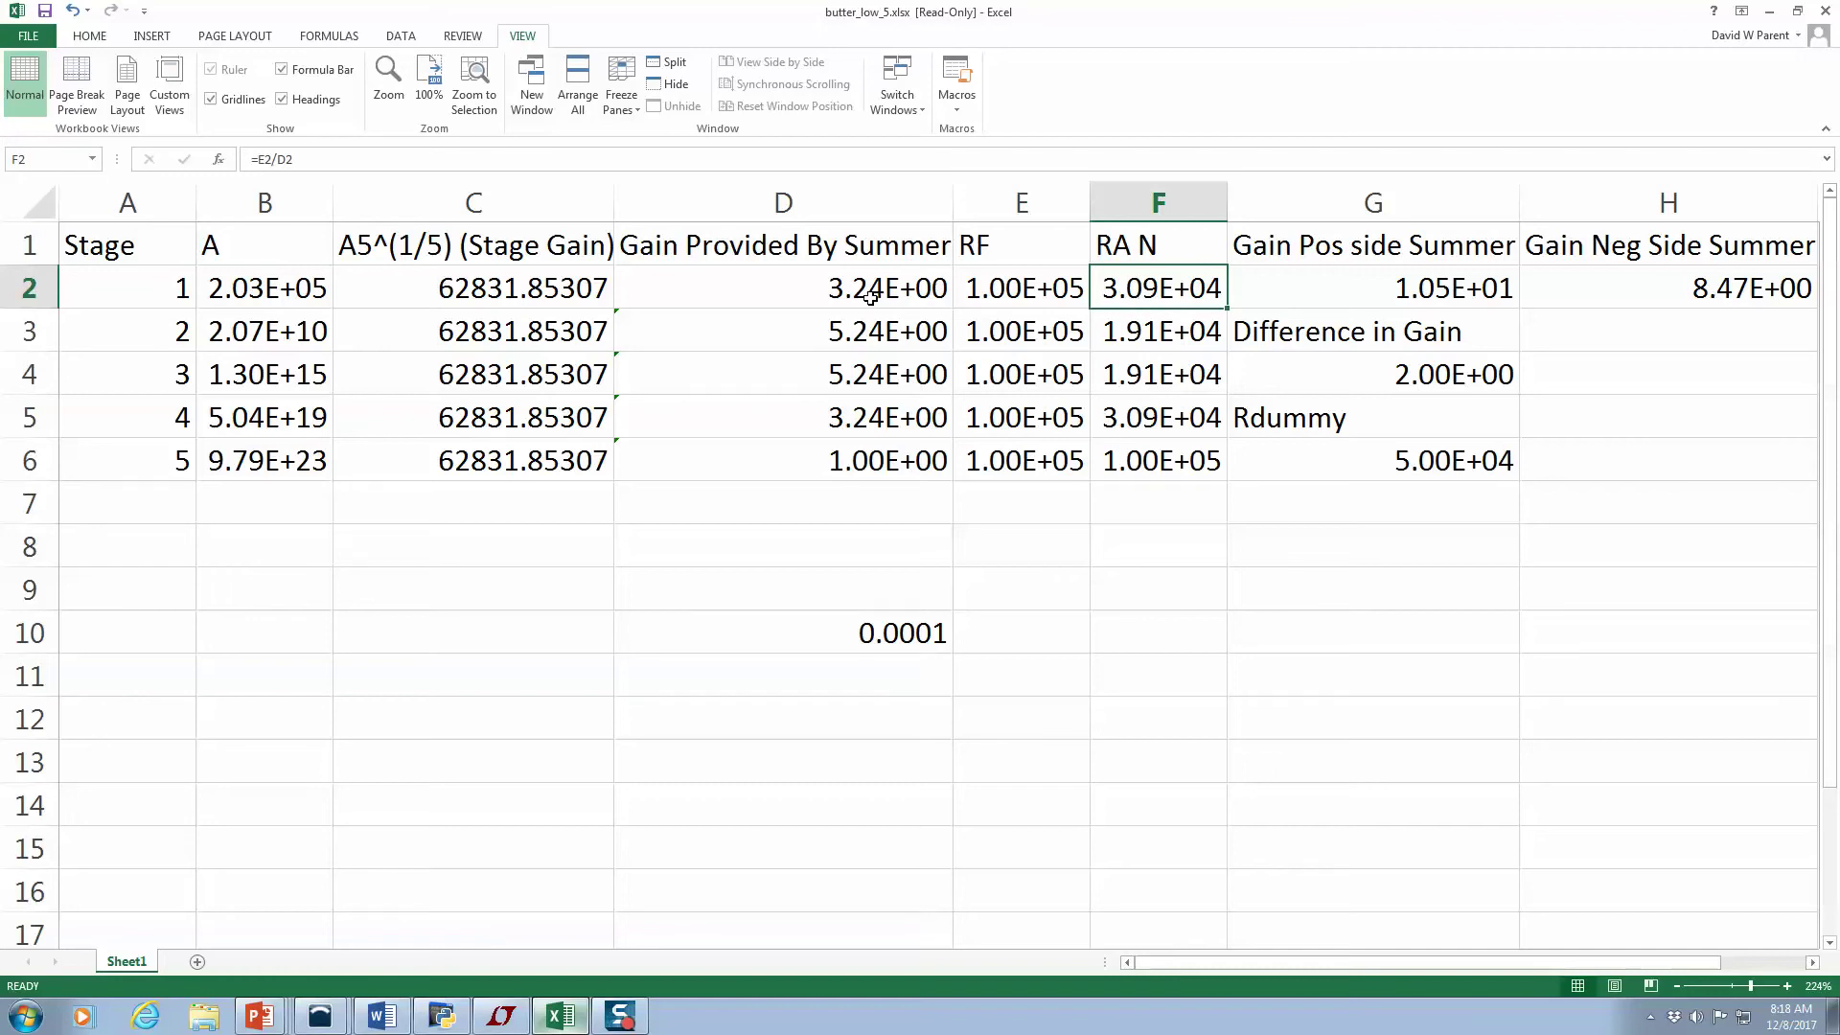
click(983, 298)
click(872, 290)
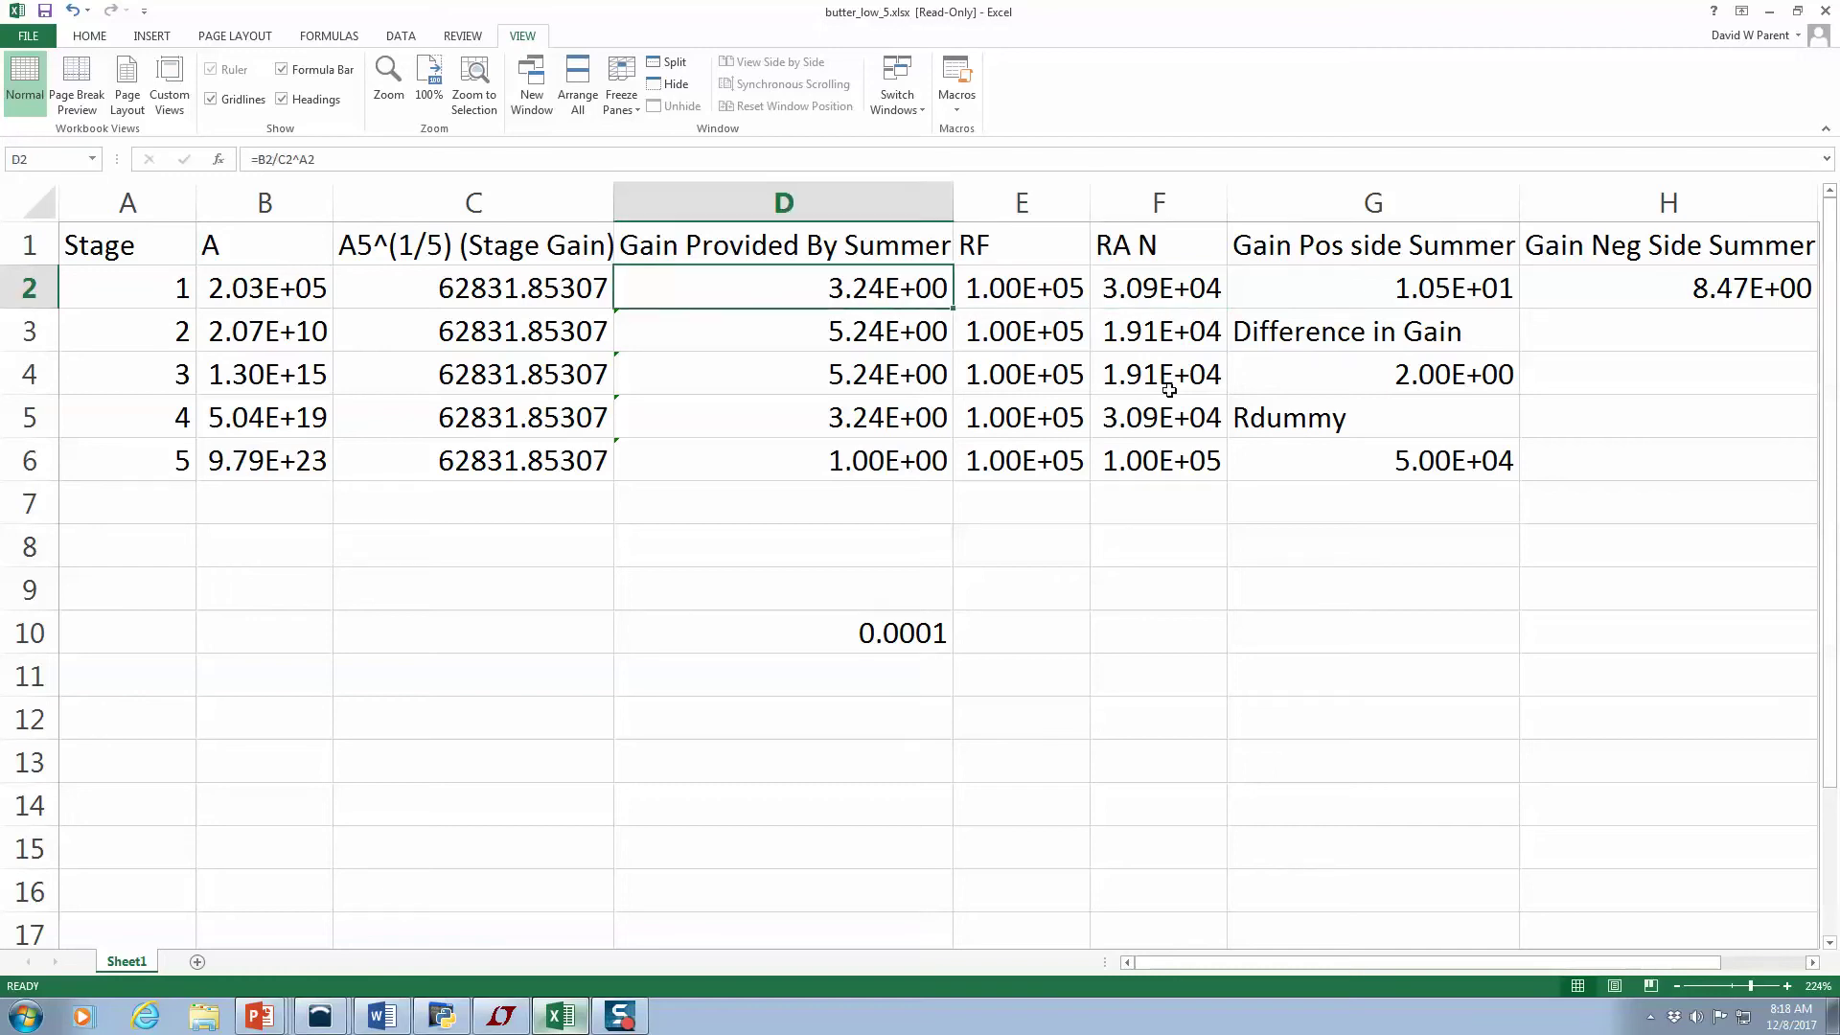
click(1134, 343)
click(1136, 366)
click(1147, 412)
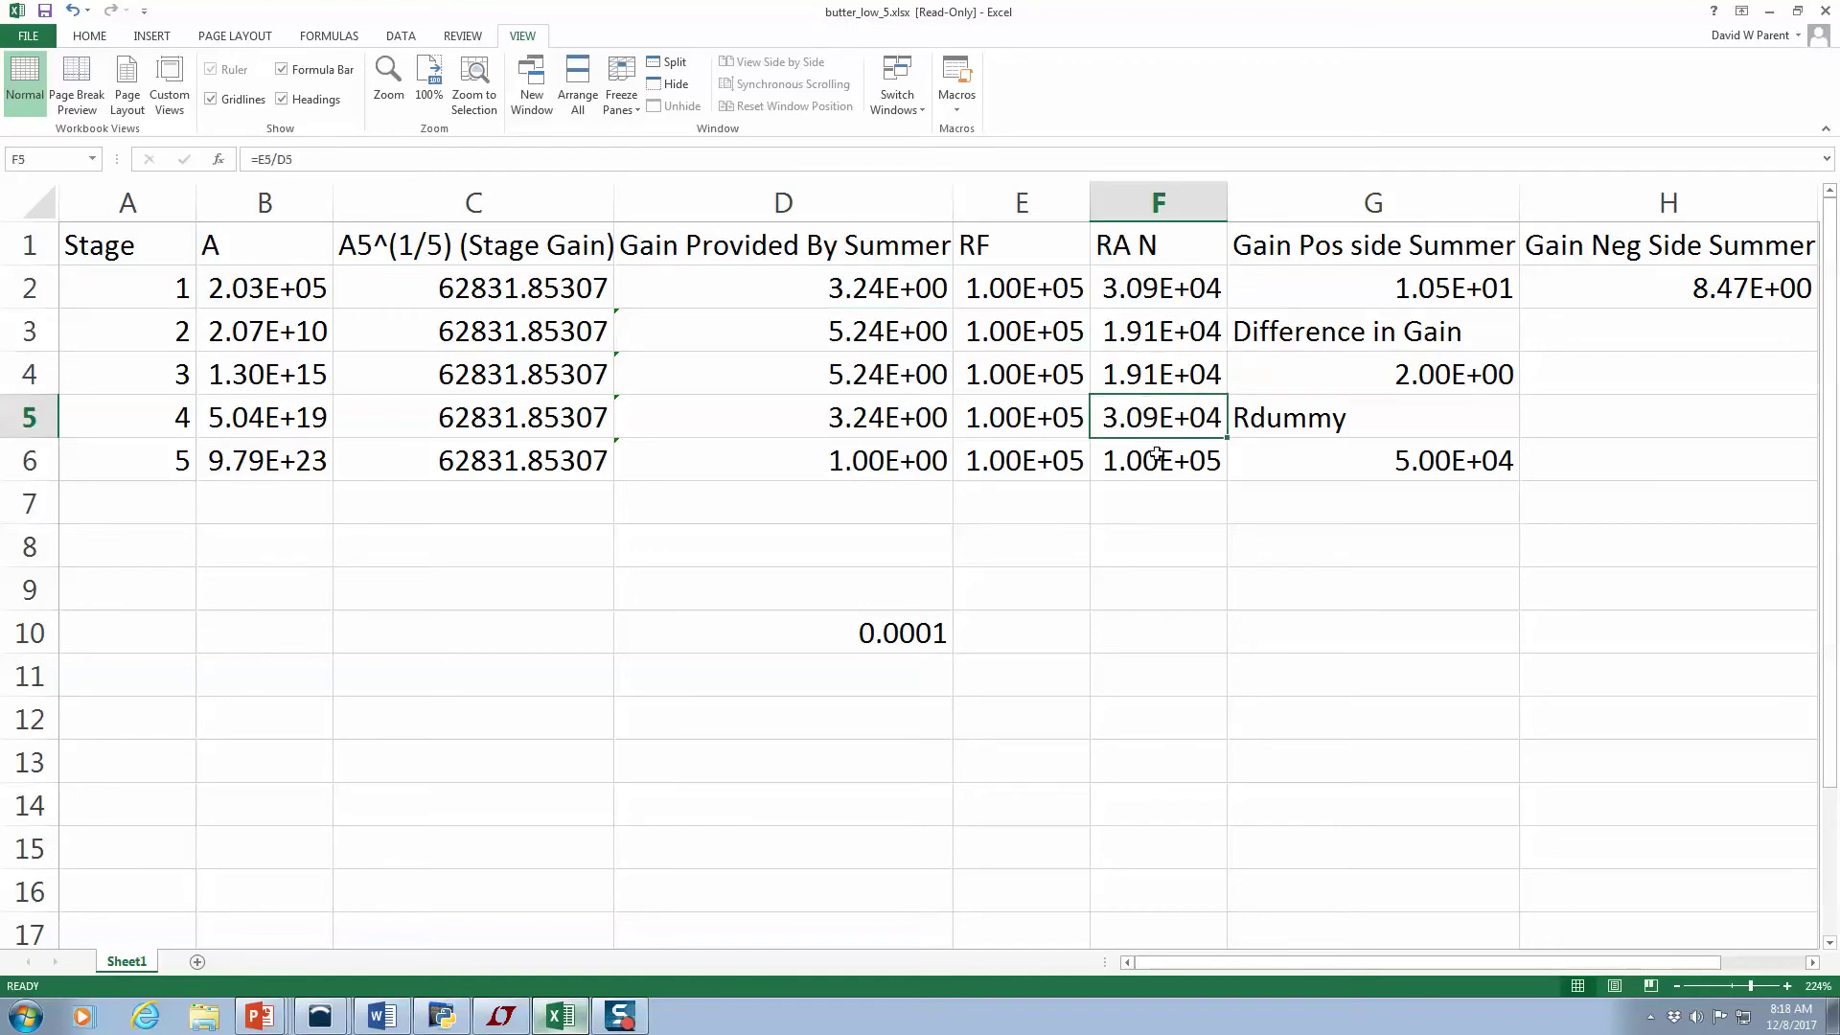
click(1158, 455)
drag(1152, 291, 1142, 447)
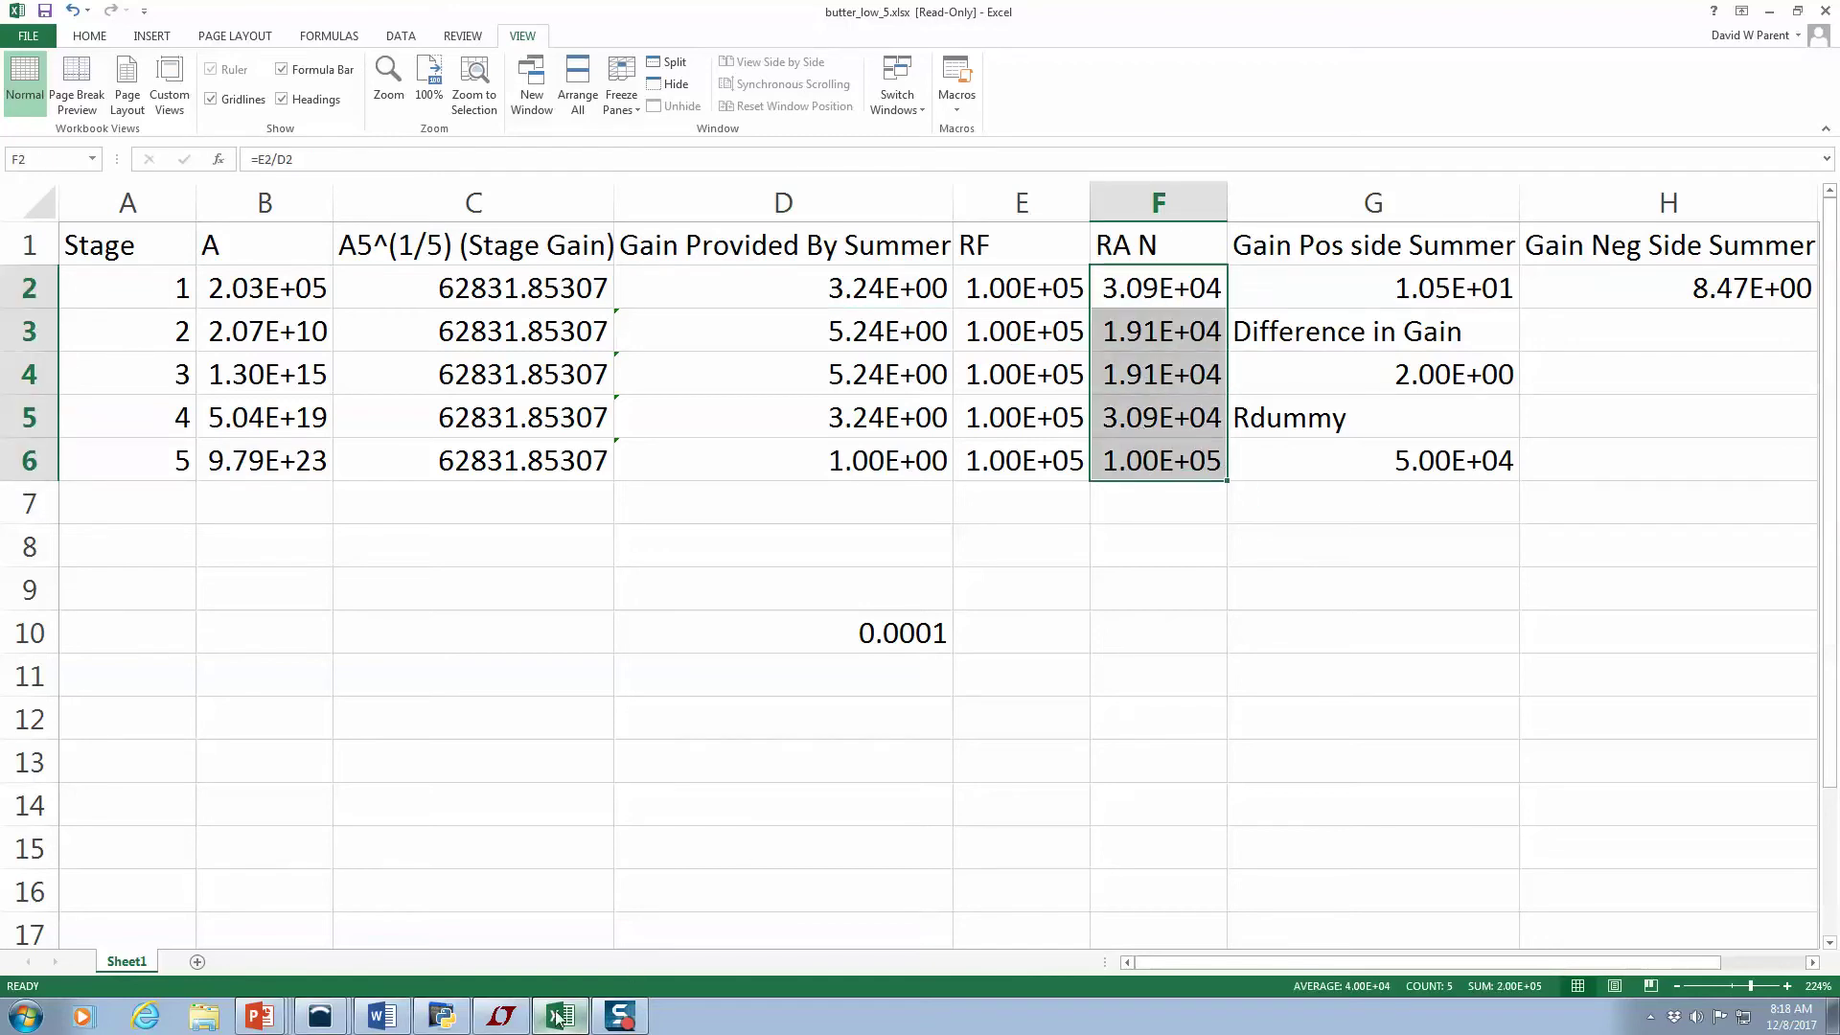
click(501, 1016)
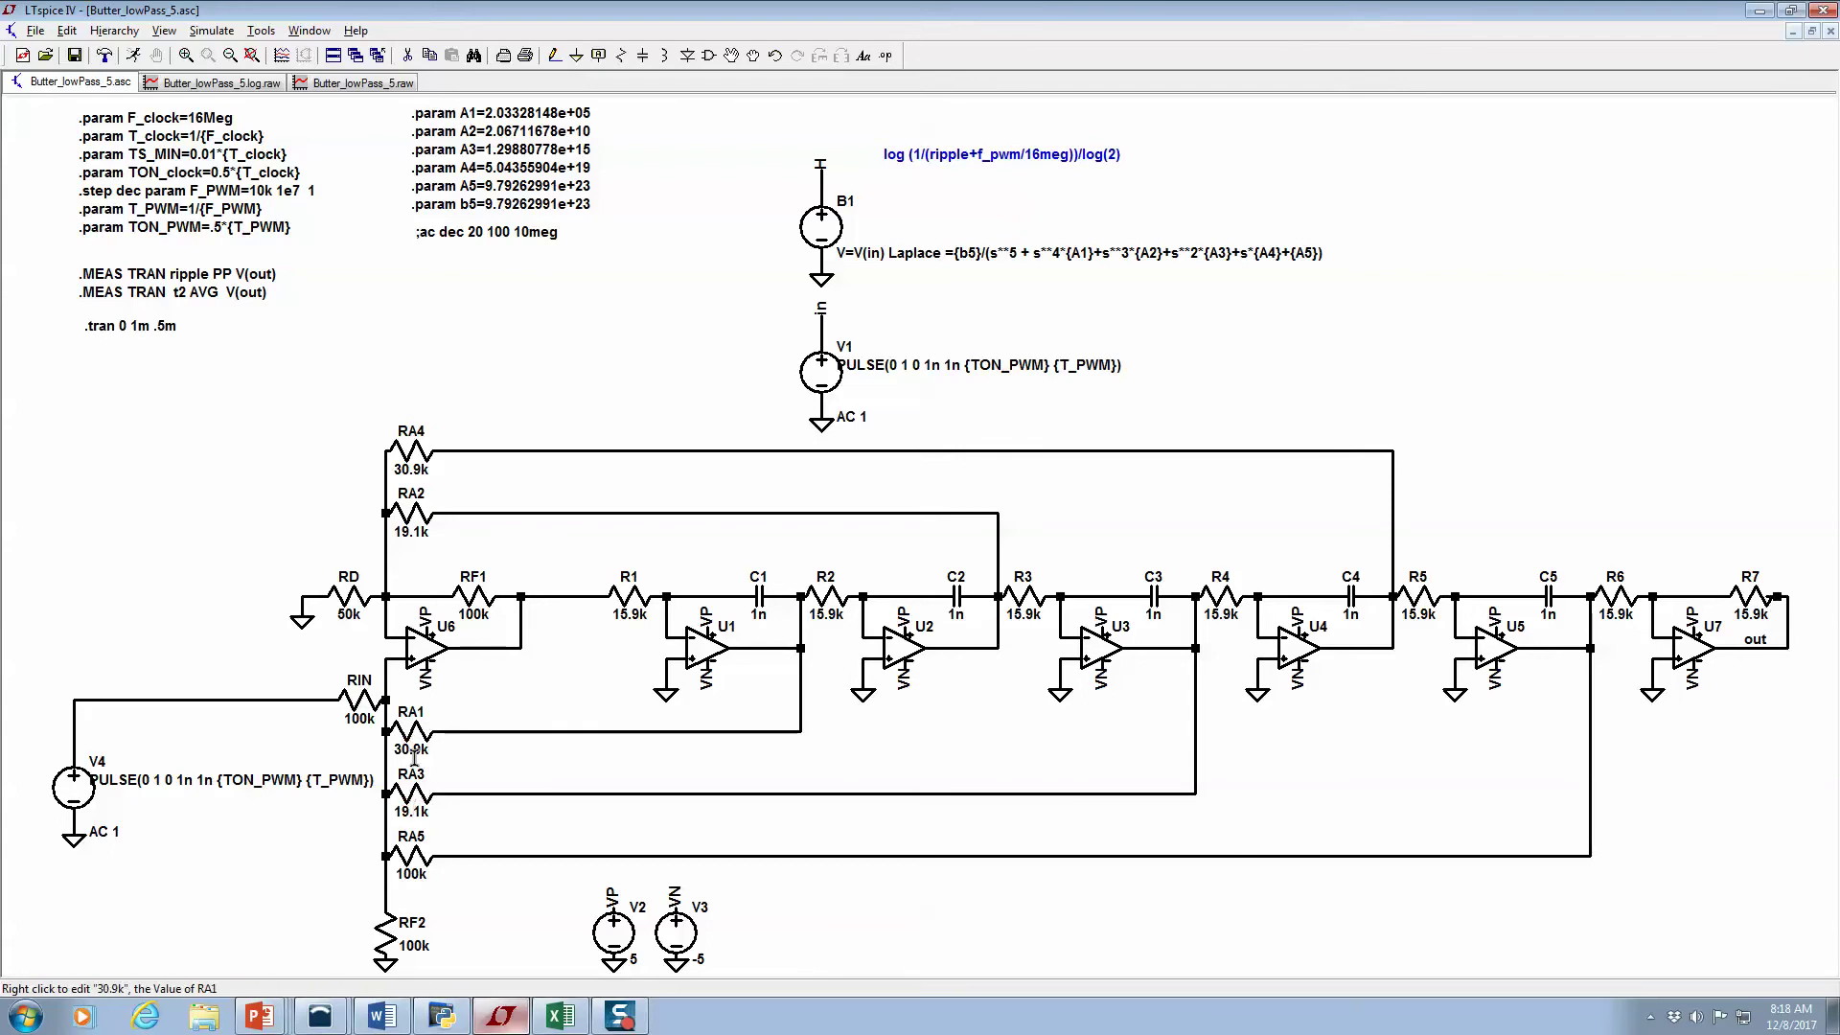
click(557, 1017)
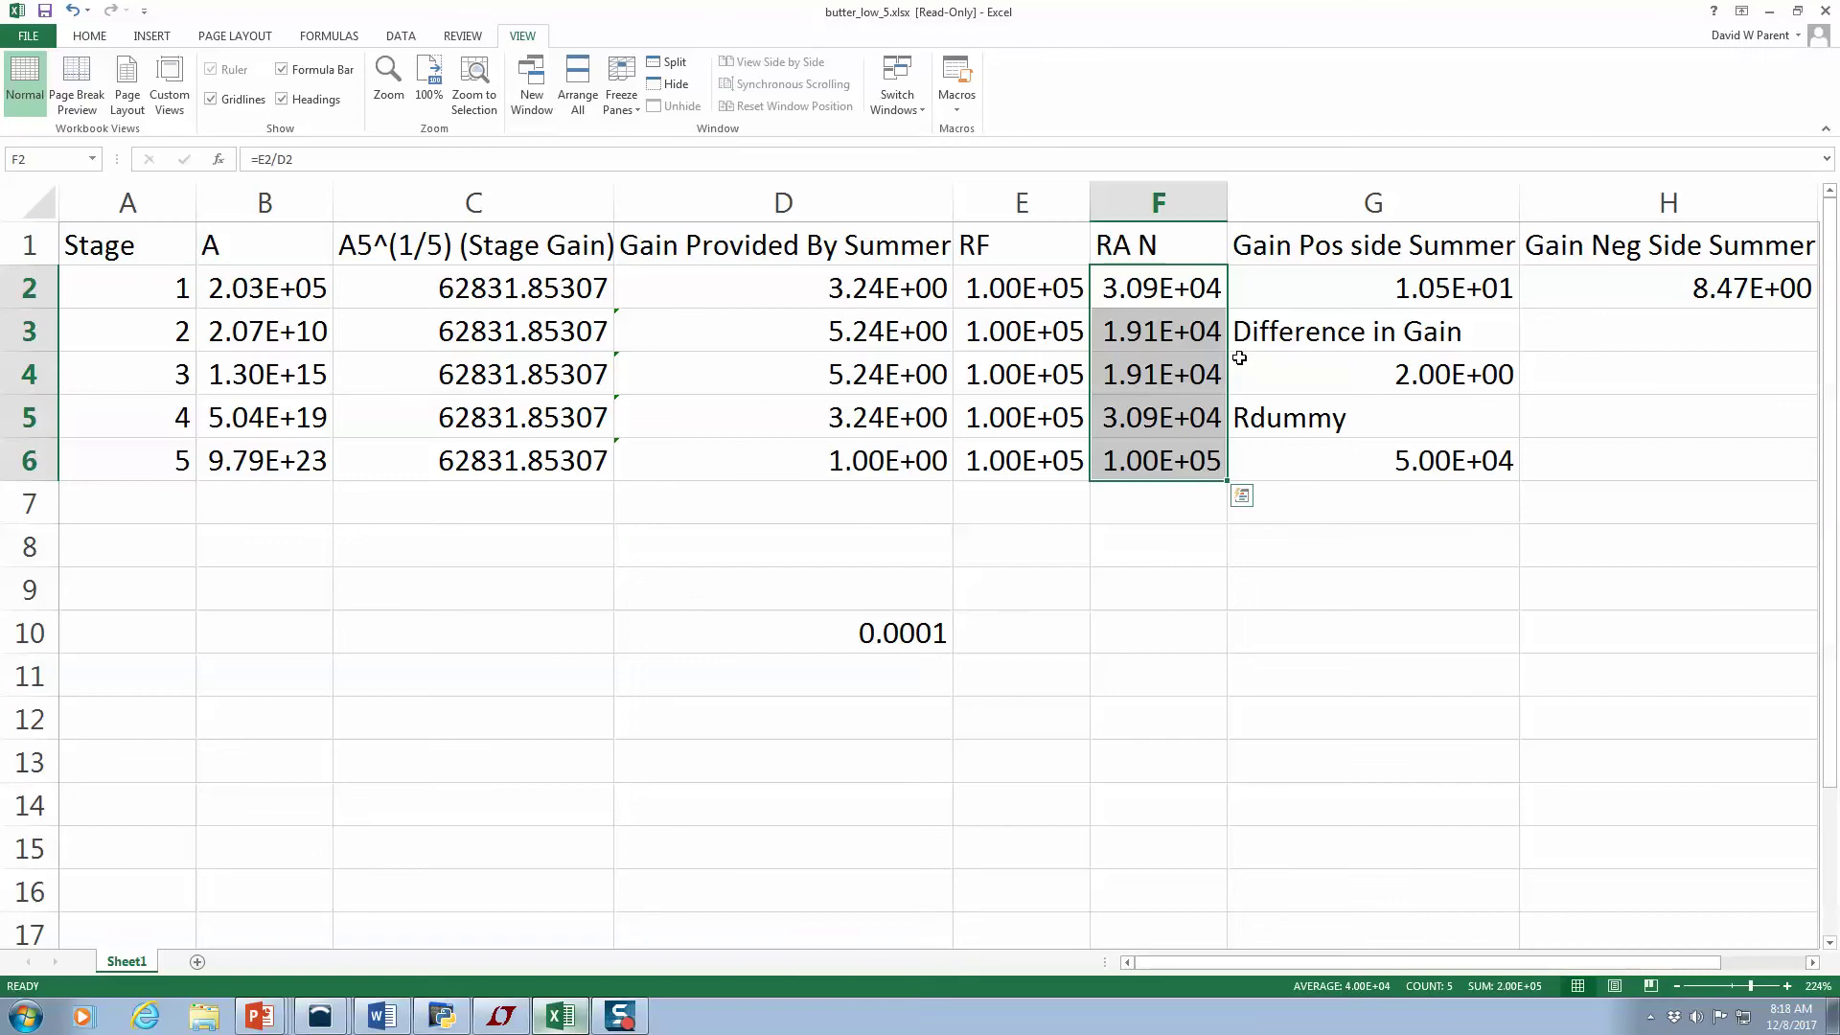
click(1153, 288)
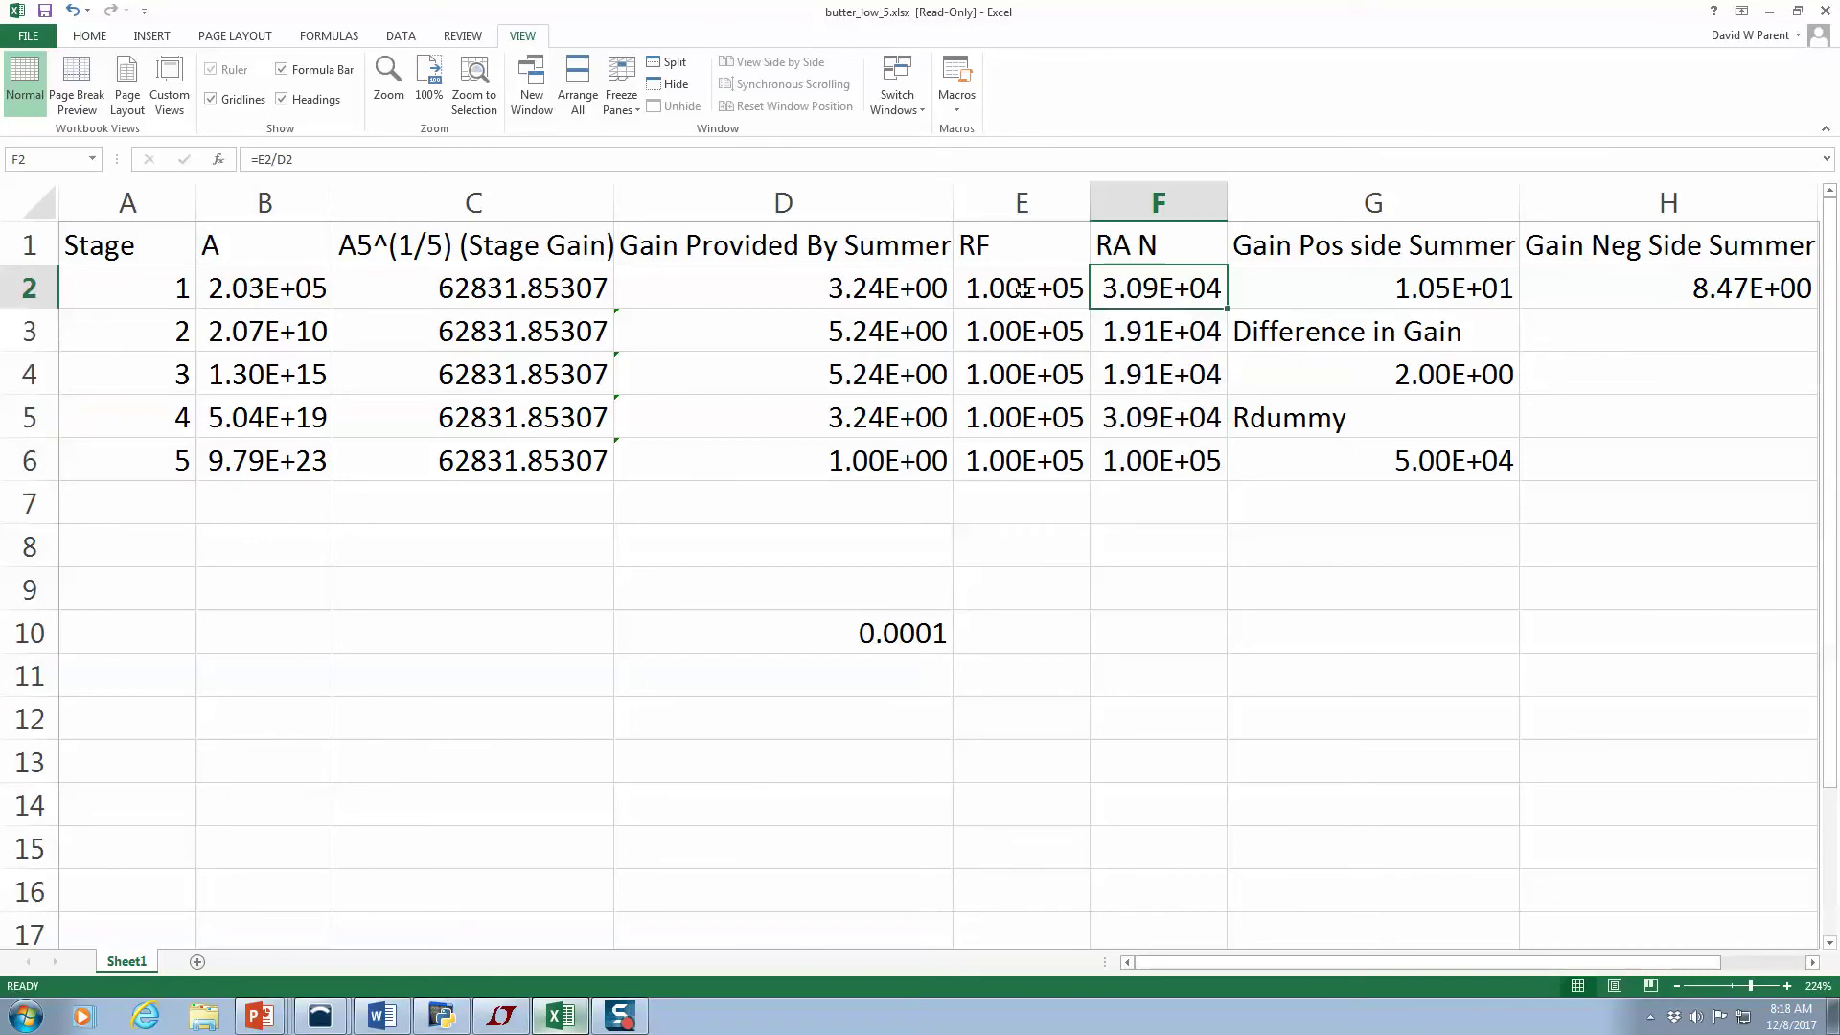
Inspect the stage 1–4 summer gain formulas and the positive- and negative-side summer gains
click(904, 288)
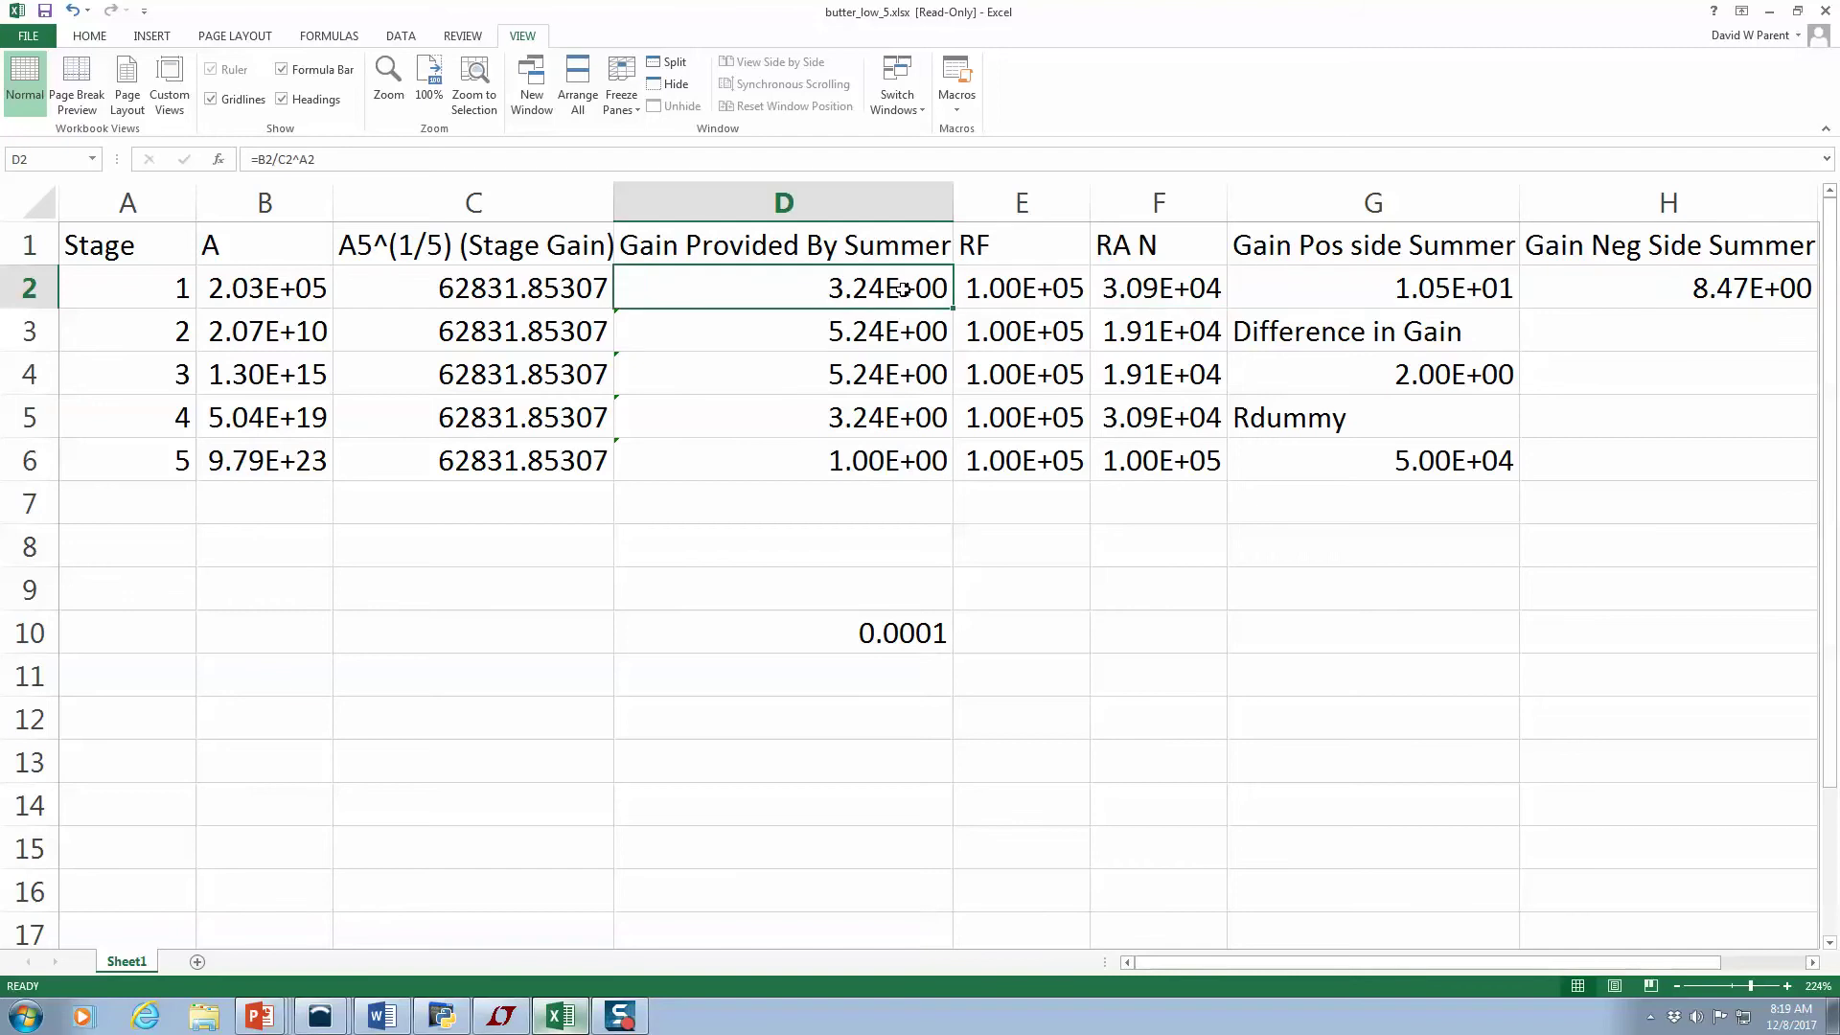
click(912, 384)
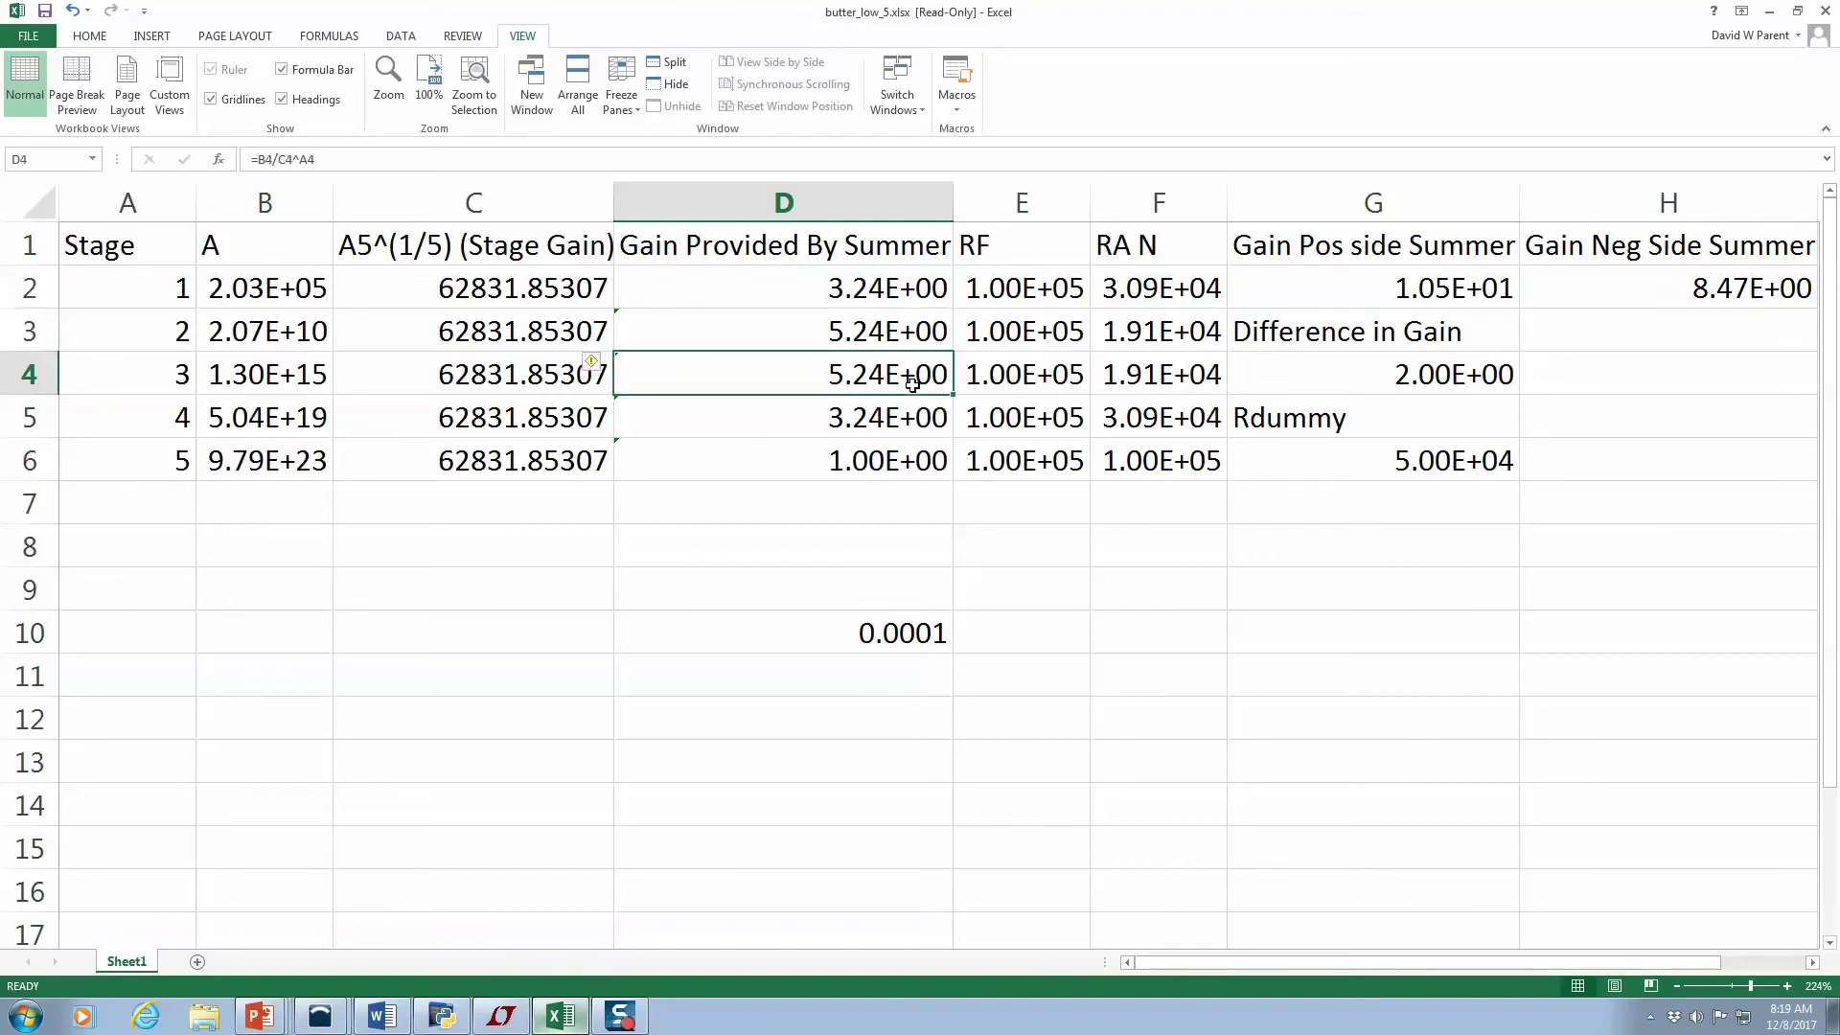
click(1378, 287)
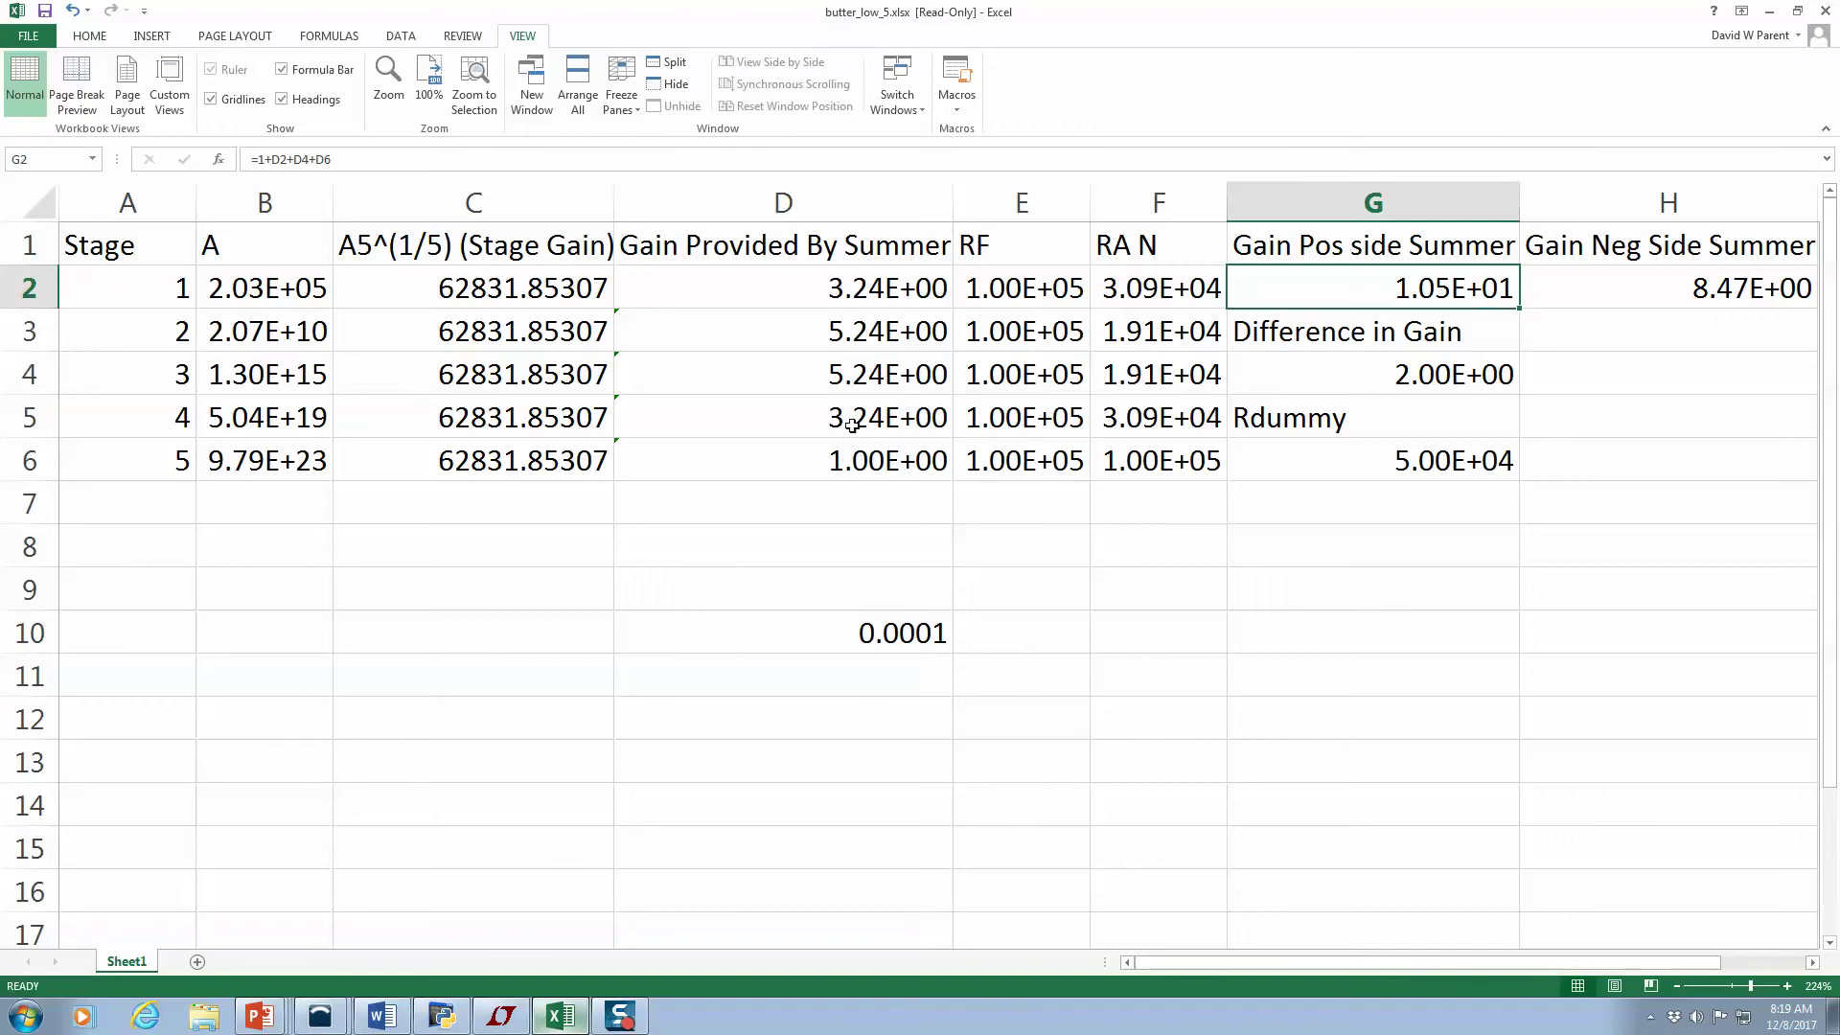
click(864, 378)
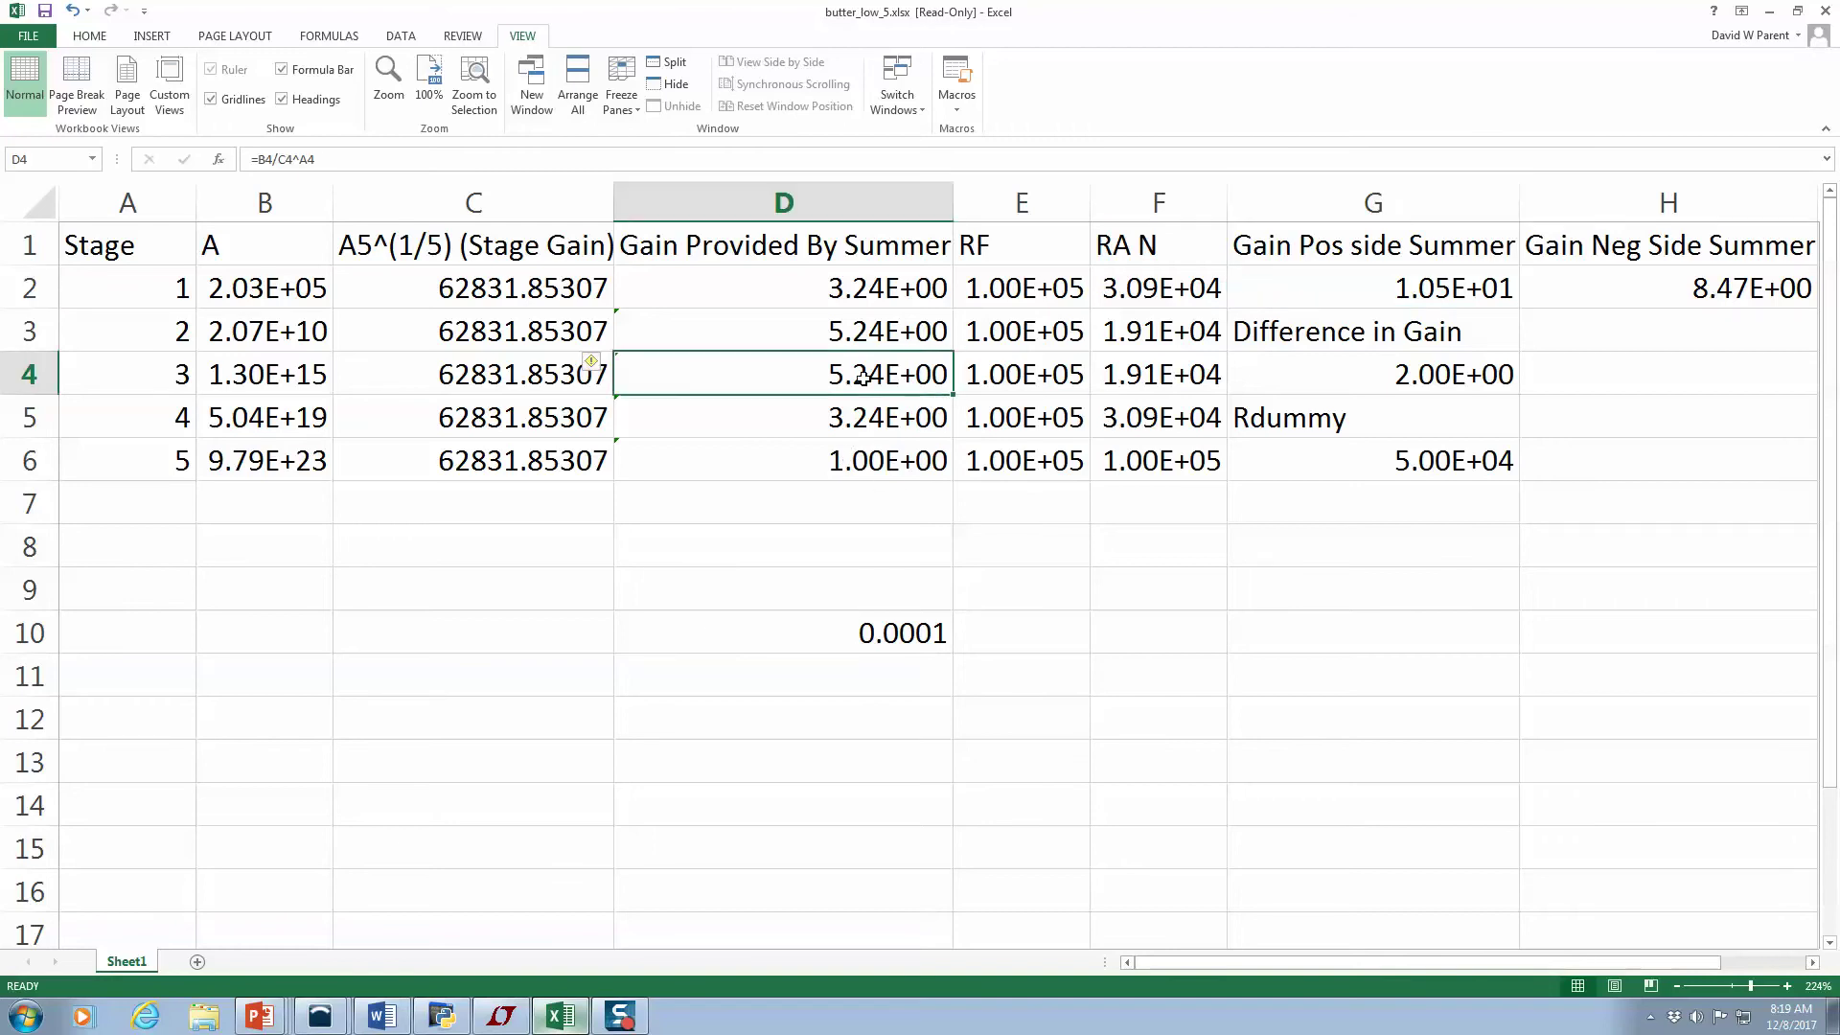
click(863, 294)
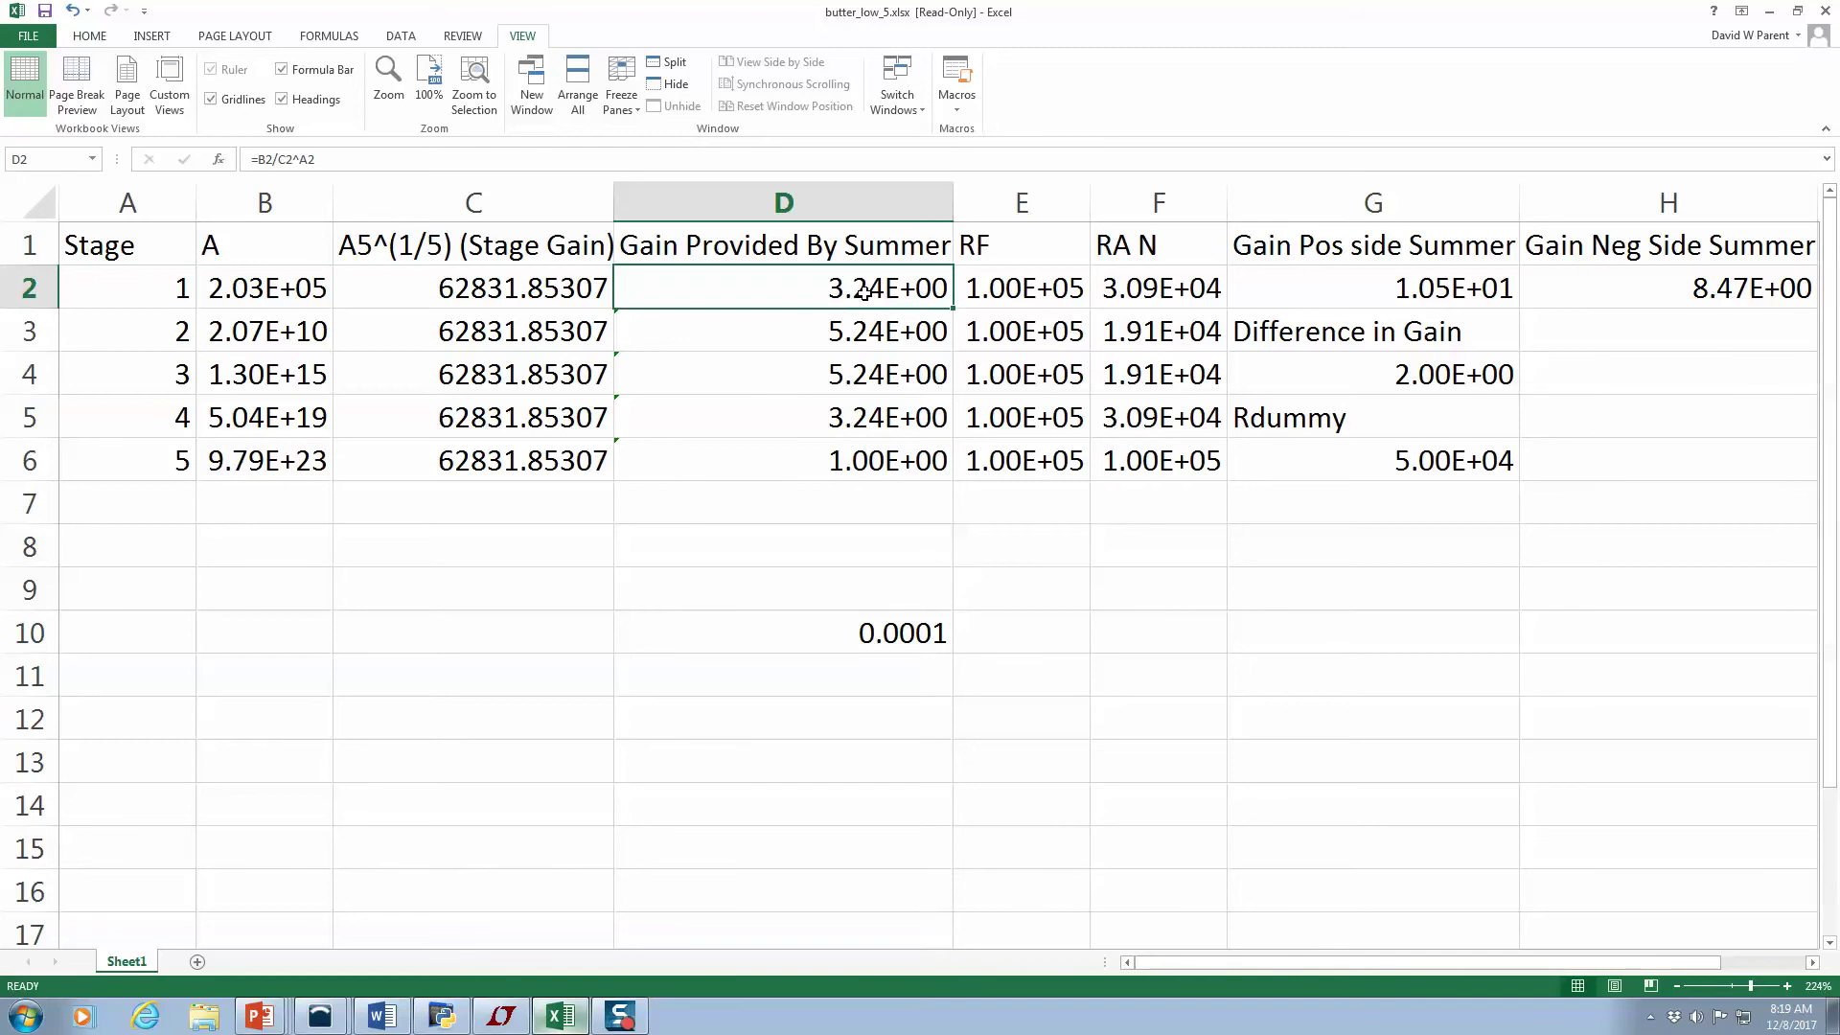
click(1452, 288)
click(1716, 288)
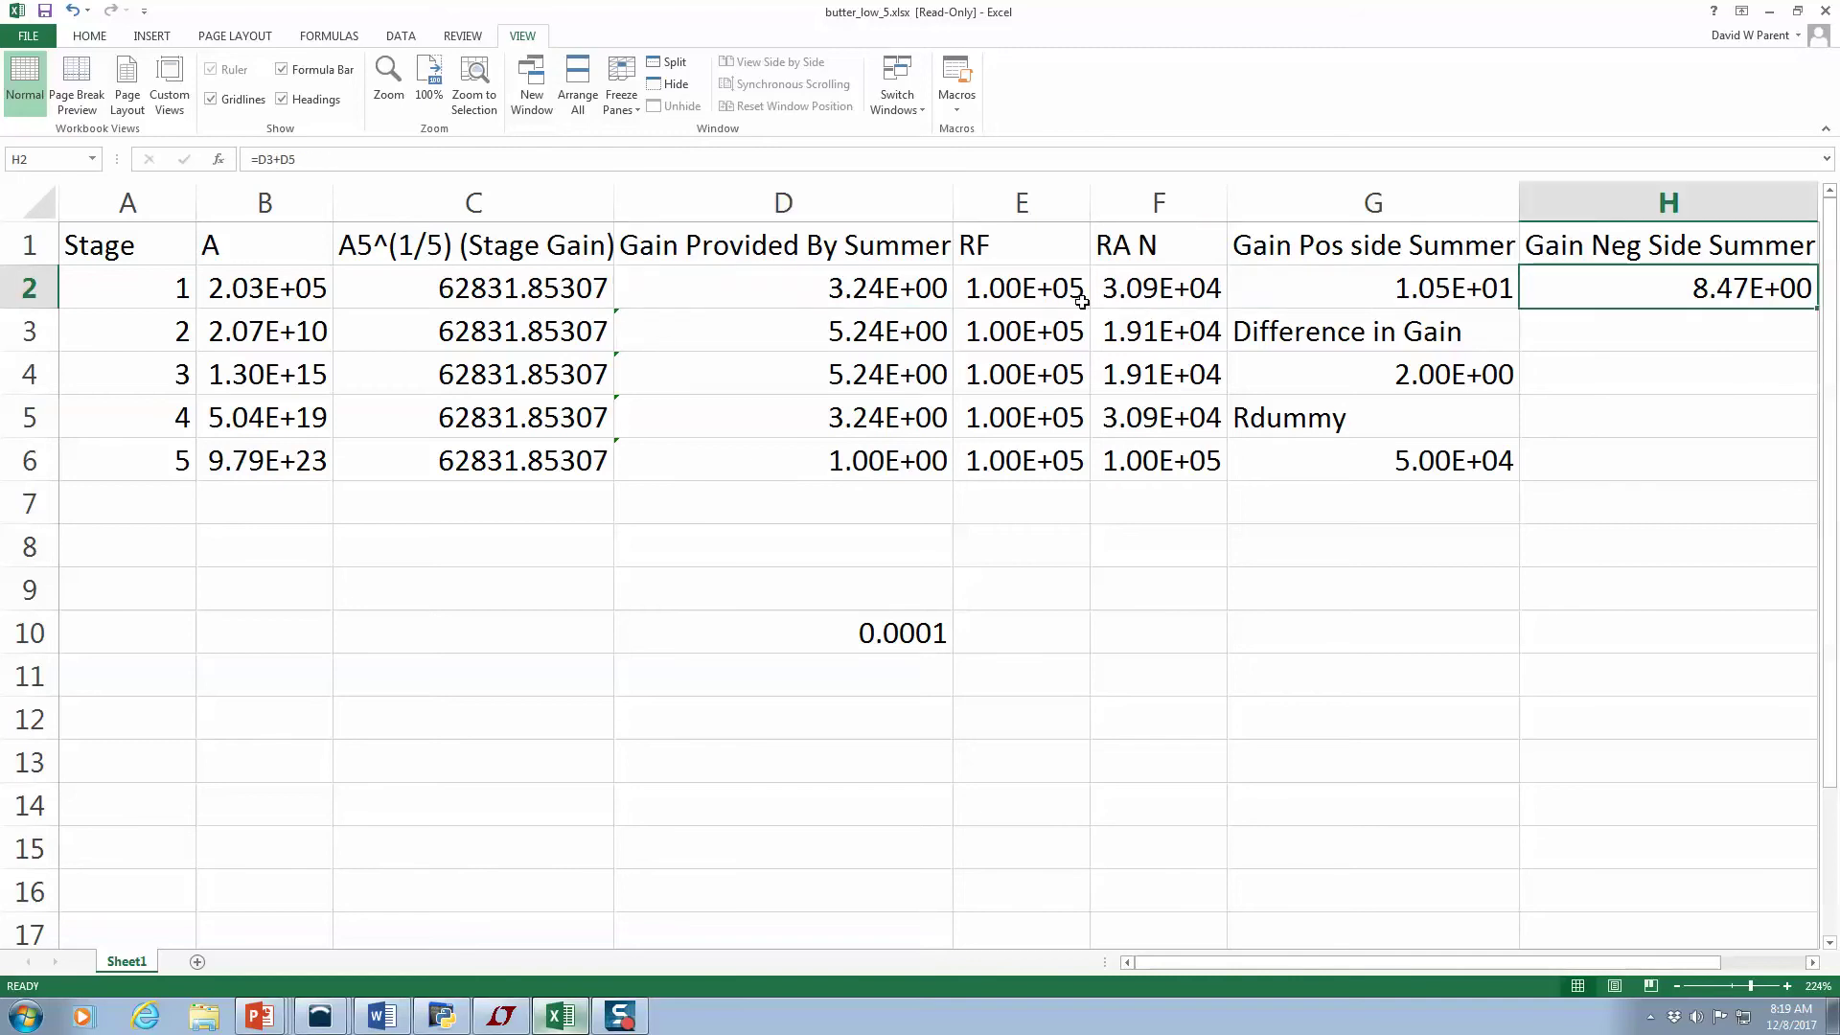
click(816, 347)
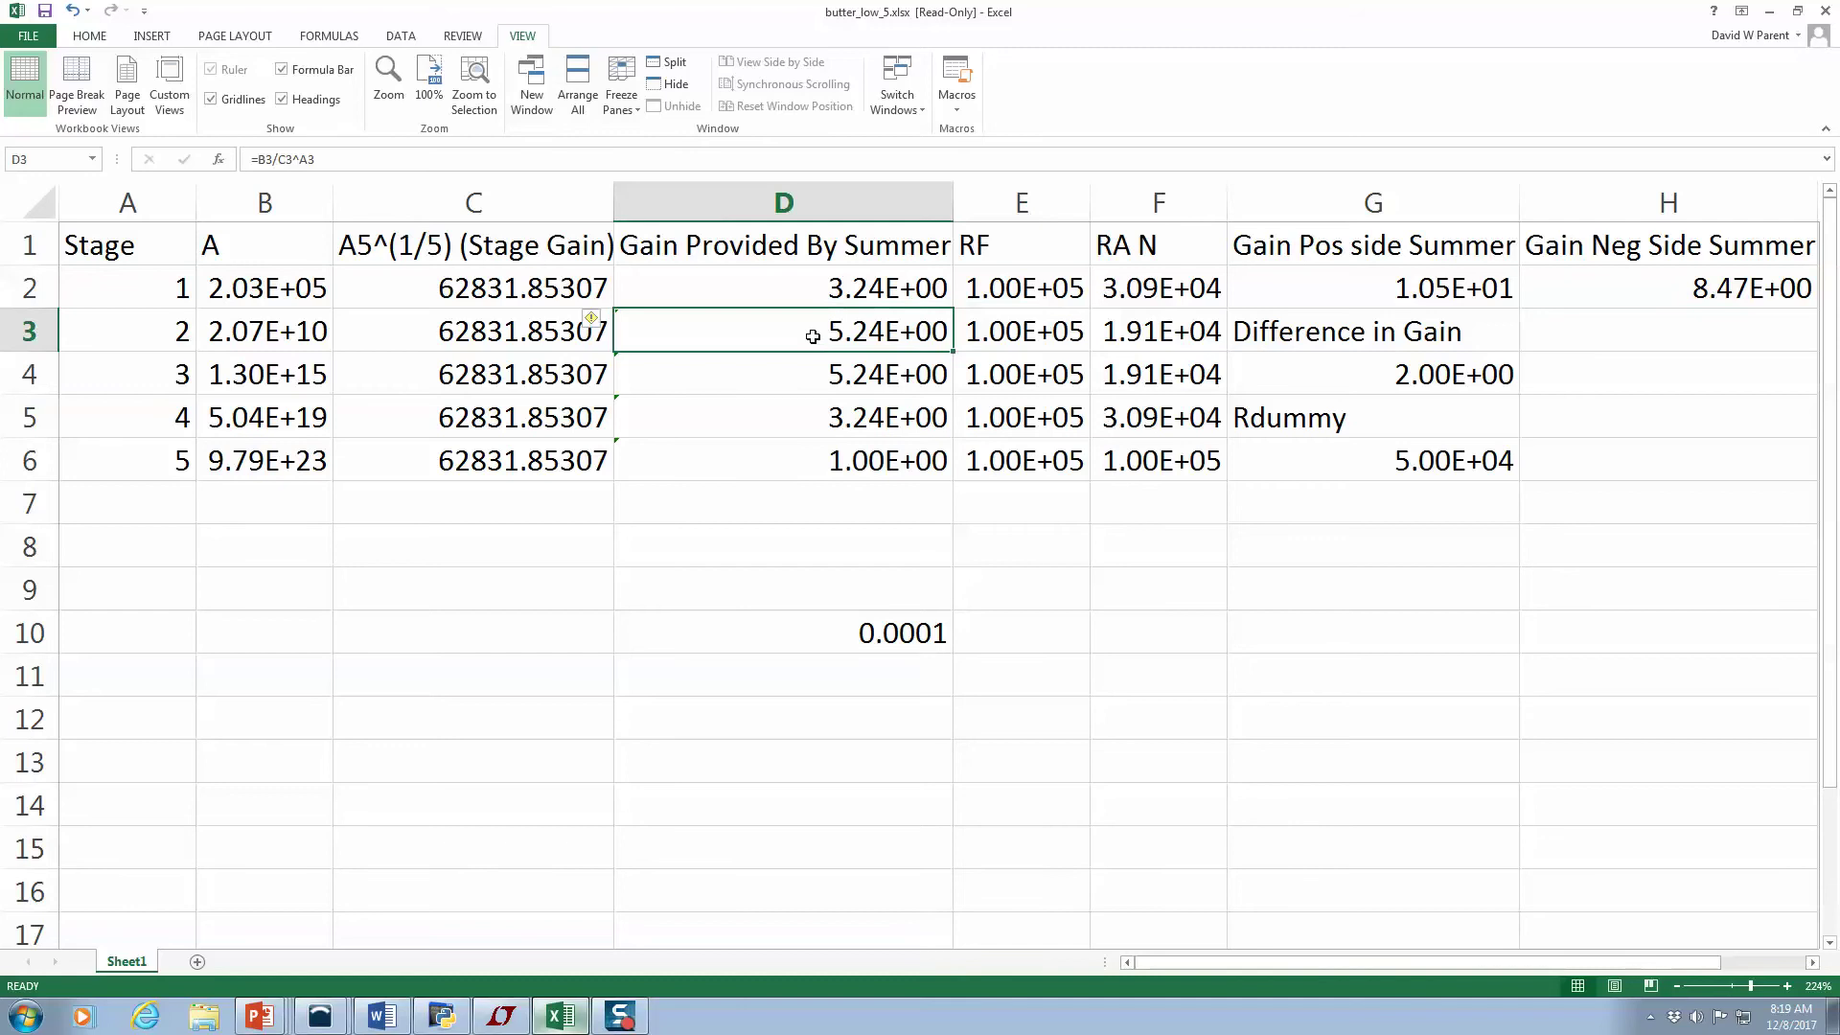
click(814, 423)
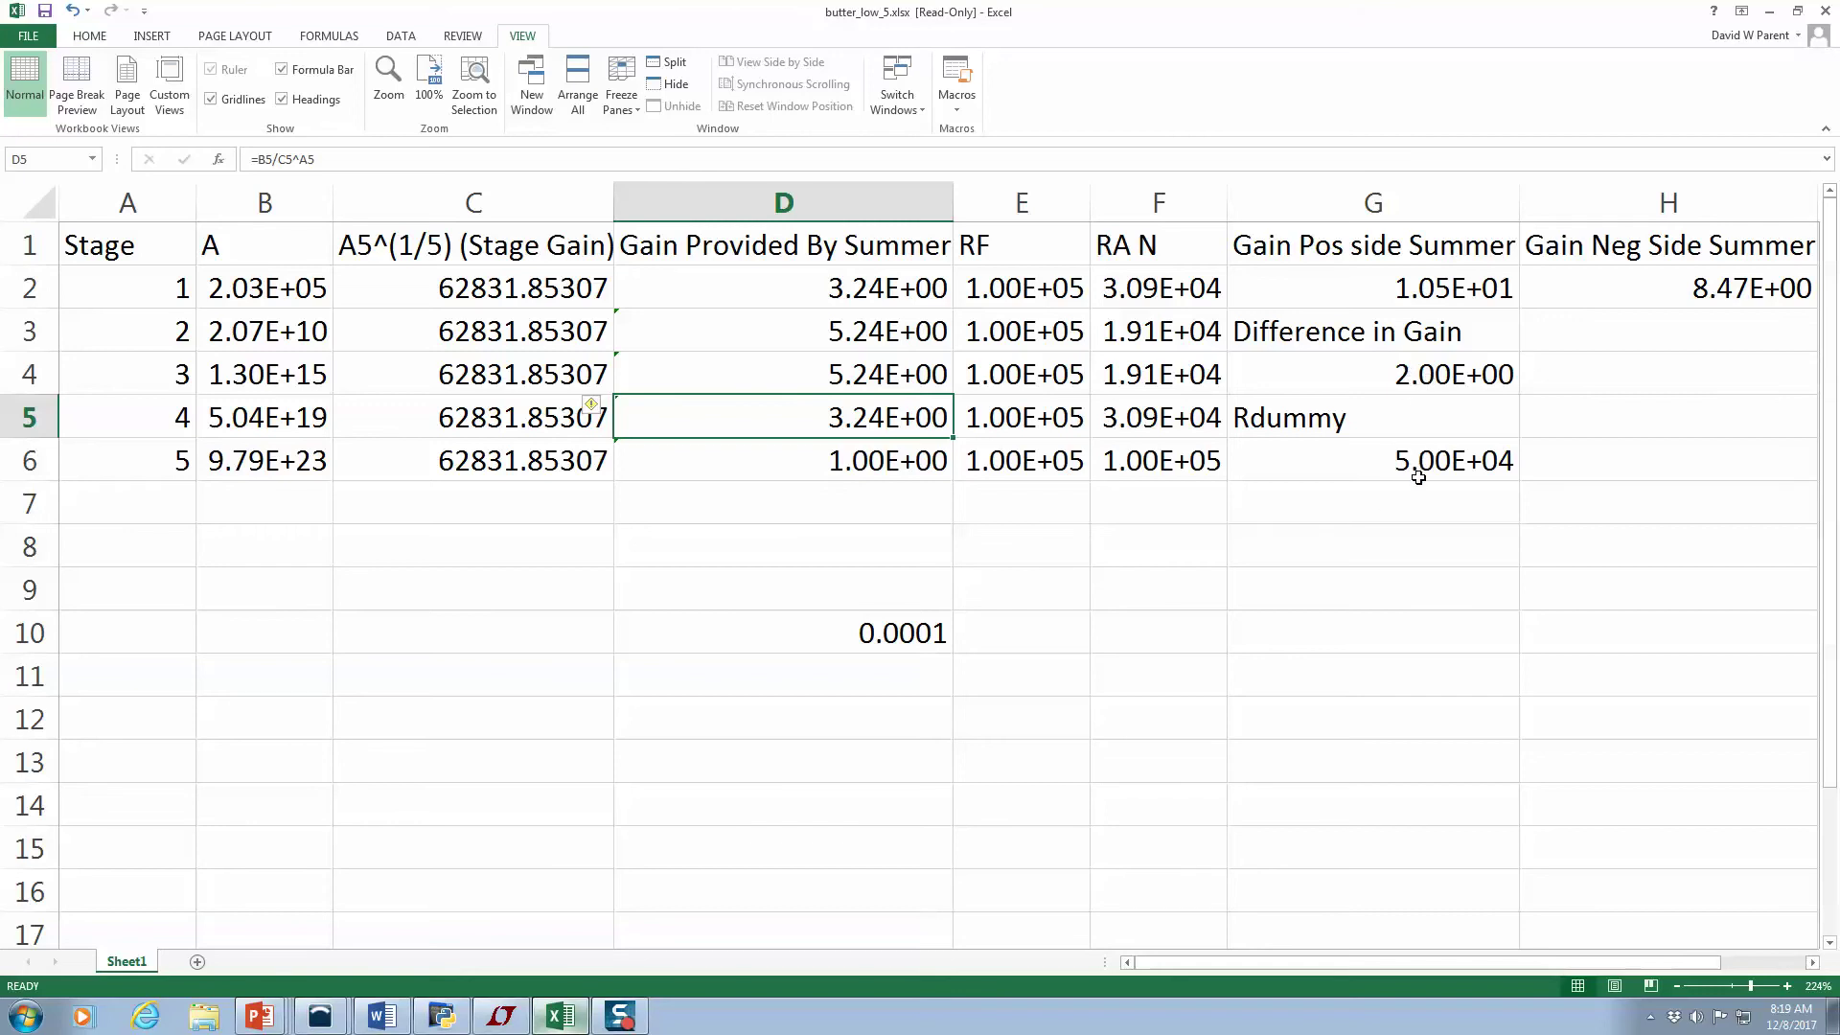
Check the 5.00E+04 Rdummy resistor formula and bring the LTspice schematic forward
click(1418, 446)
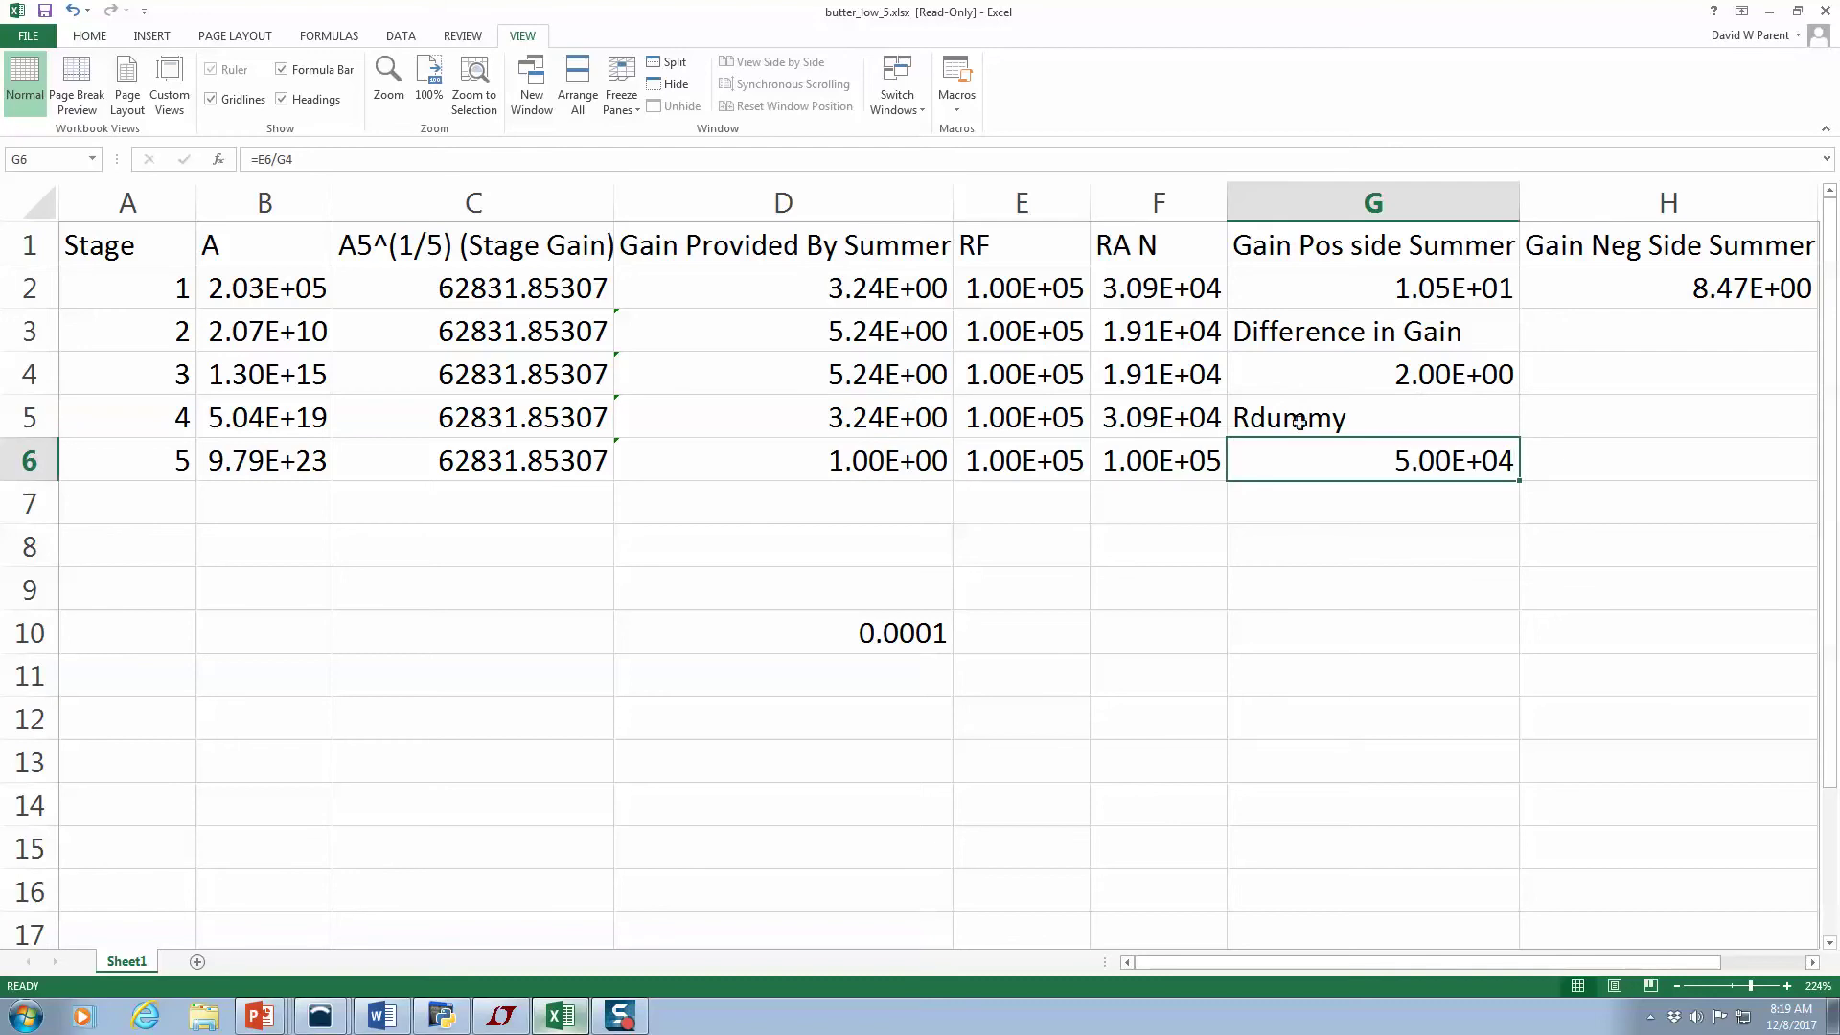
click(498, 1023)
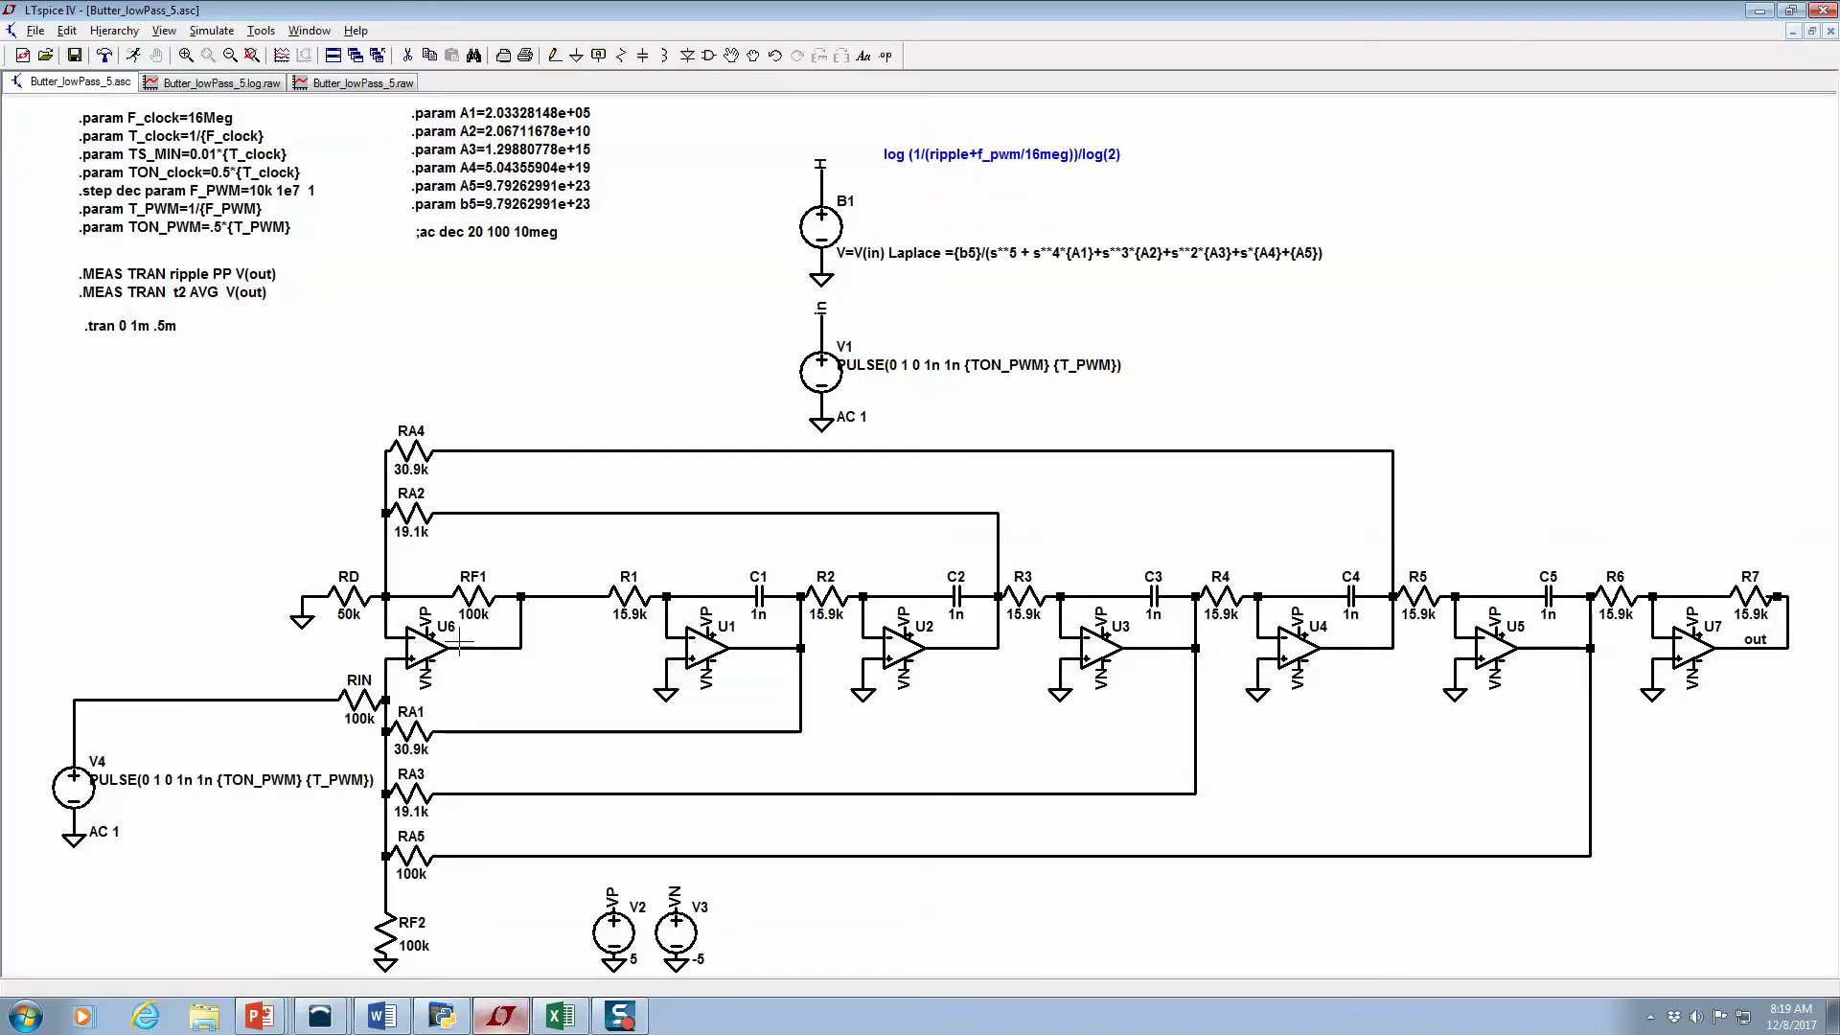
click(216, 34)
Make AC analysis the active simulation command and run it
mouse_move(262, 39)
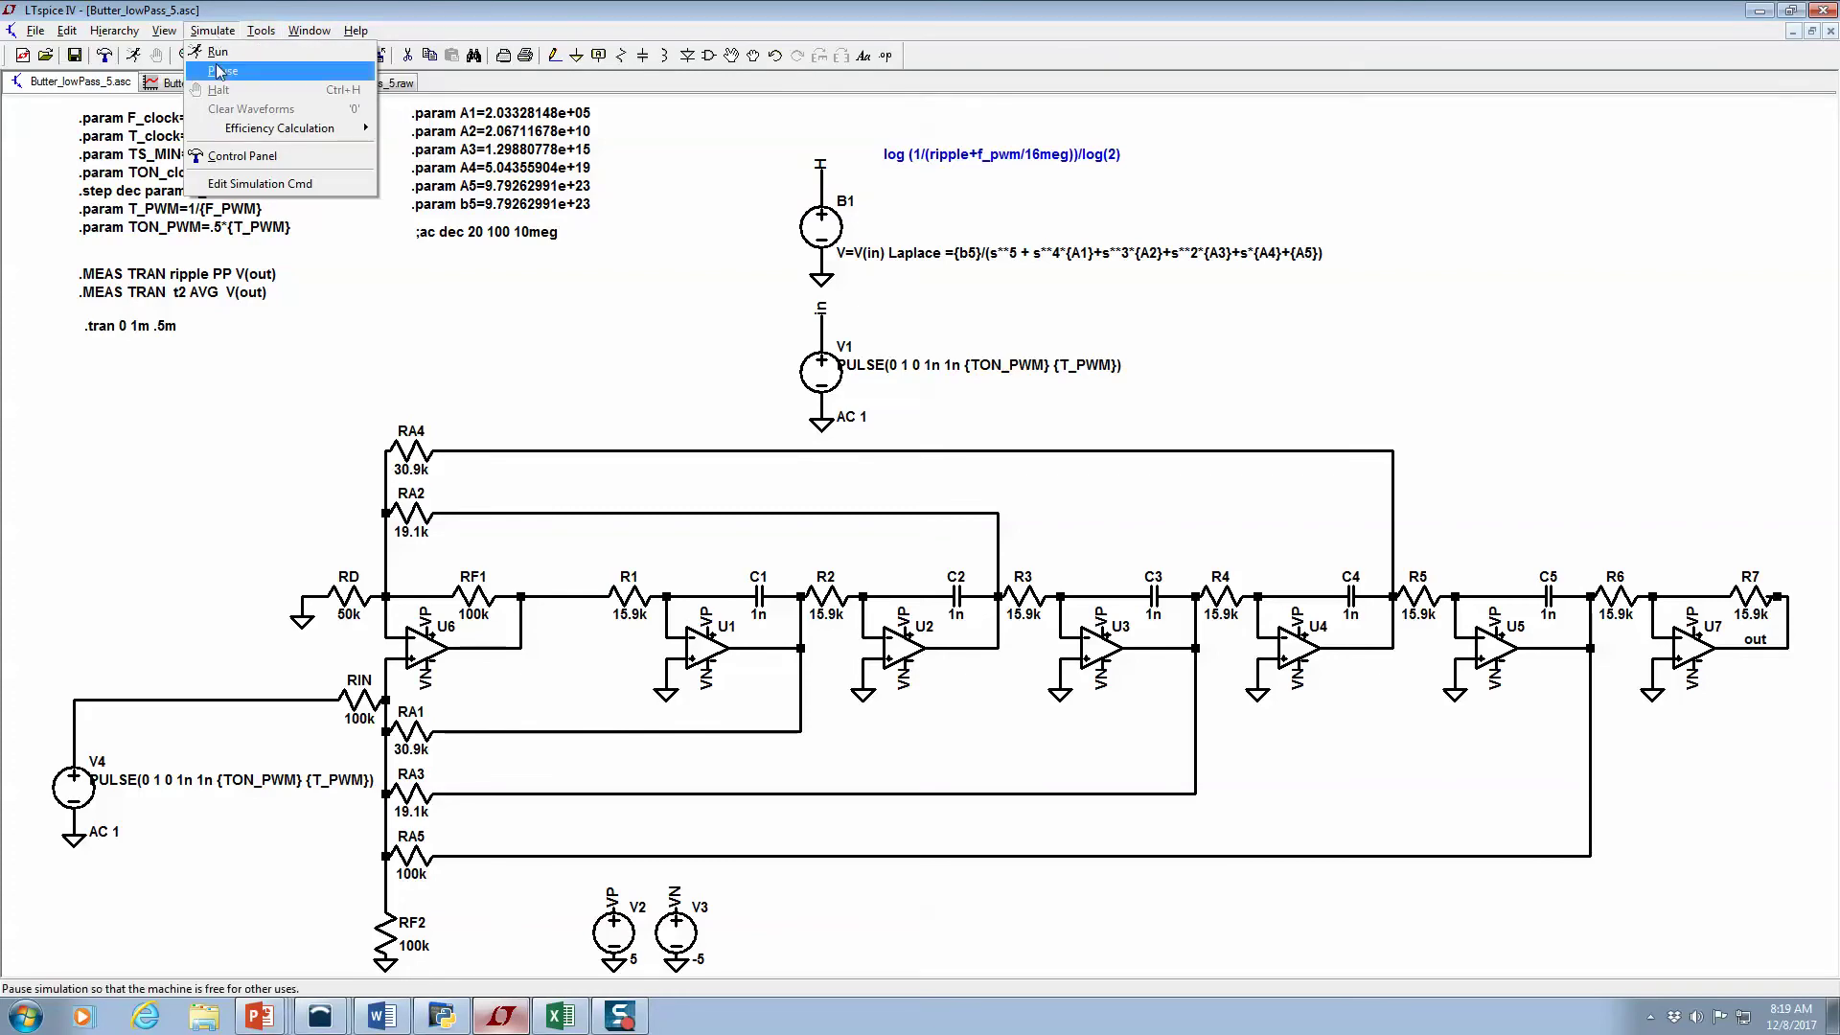
click(259, 183)
click(805, 364)
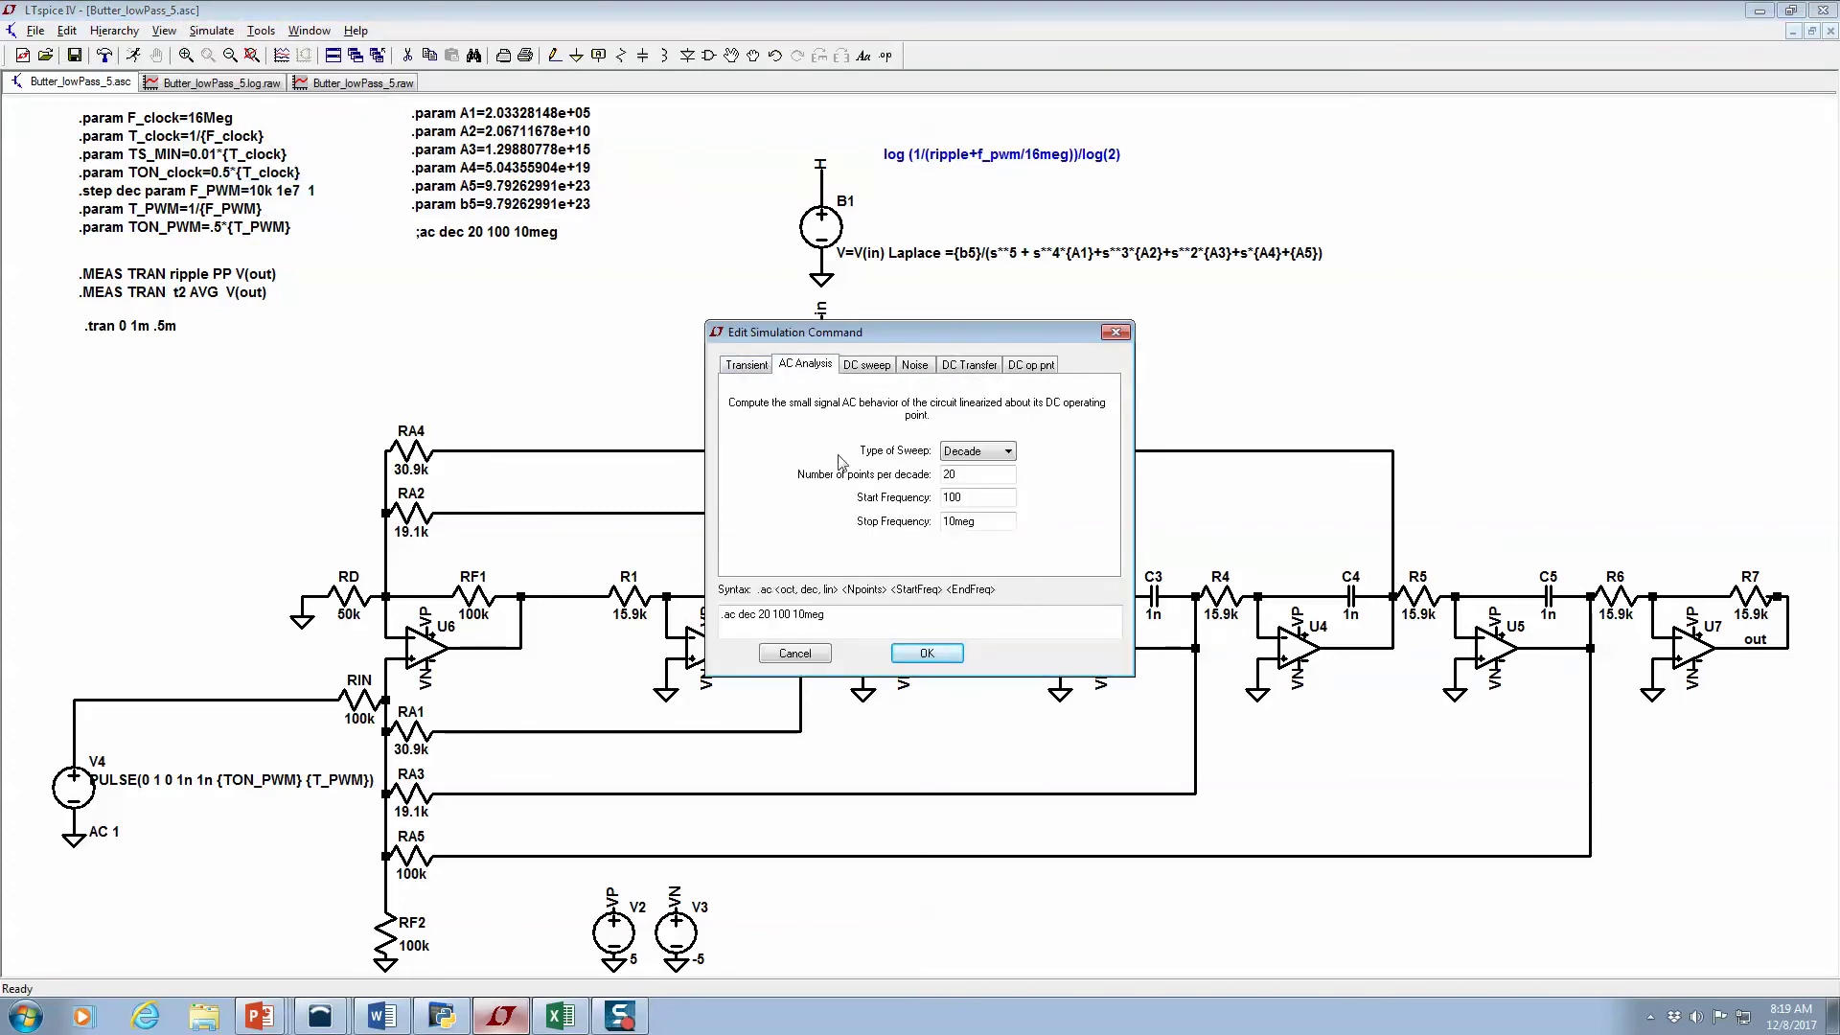
click(915, 655)
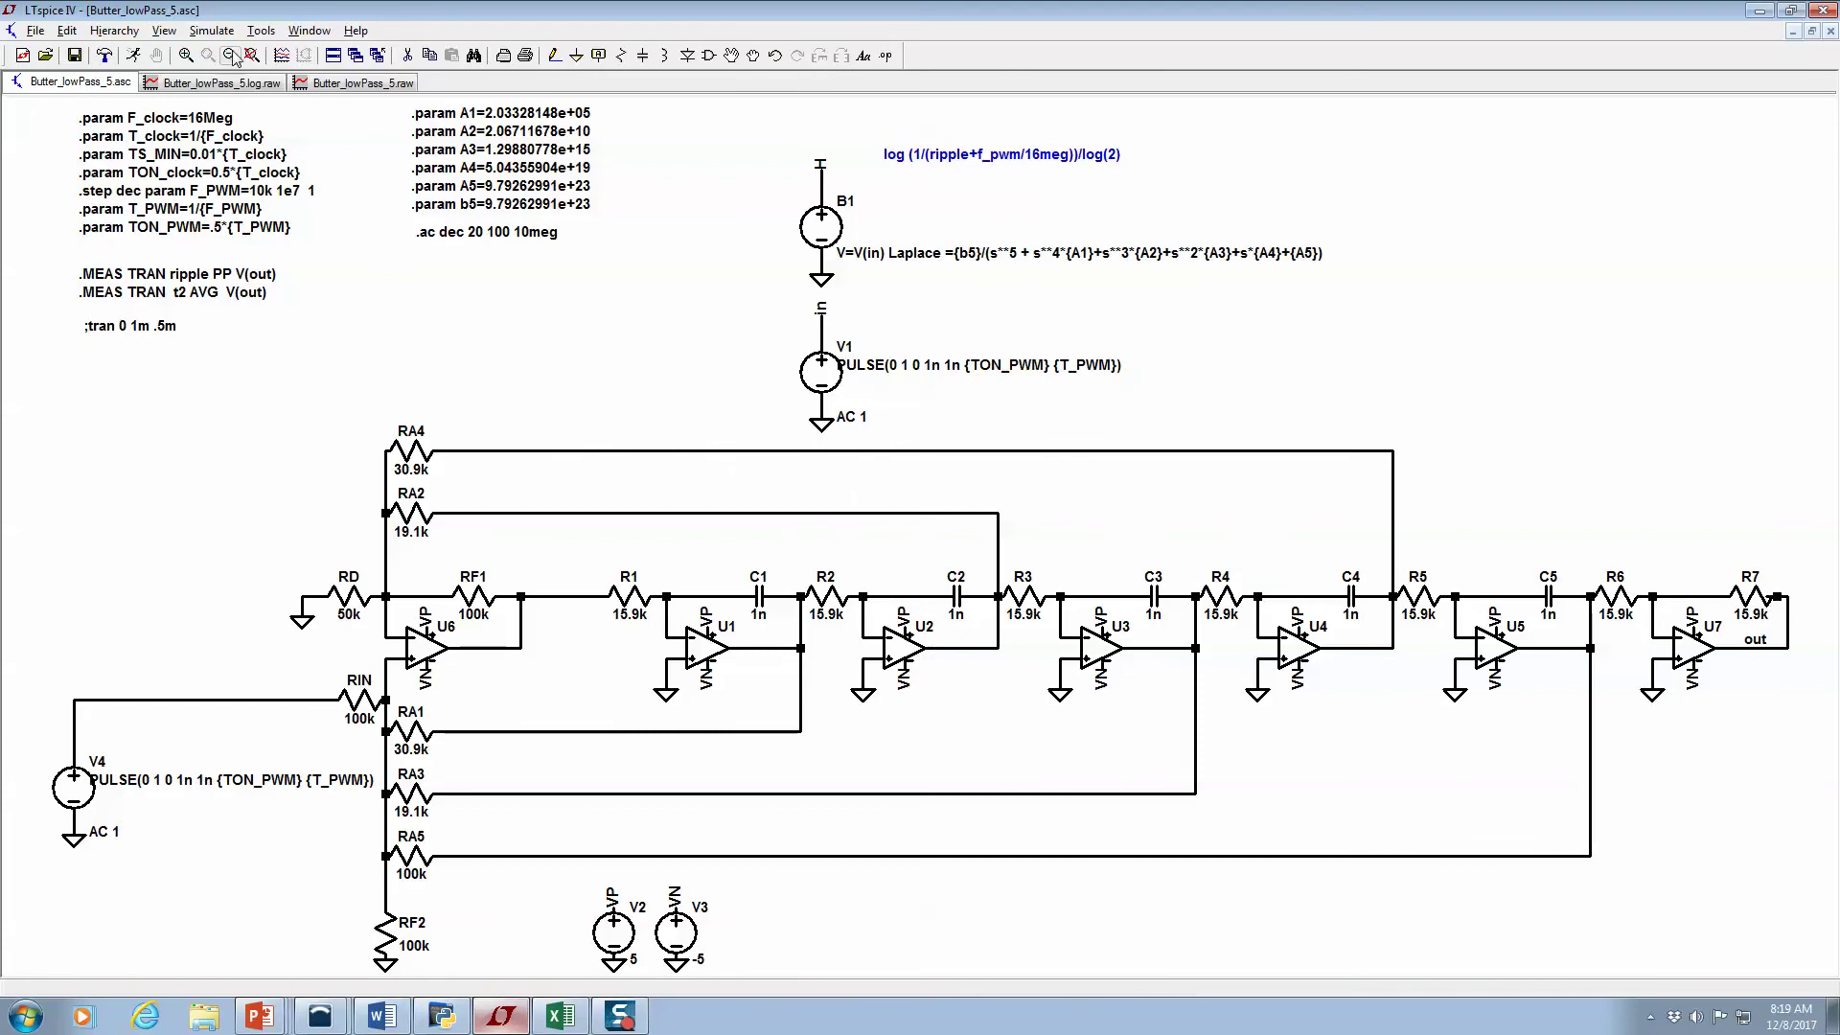
click(135, 55)
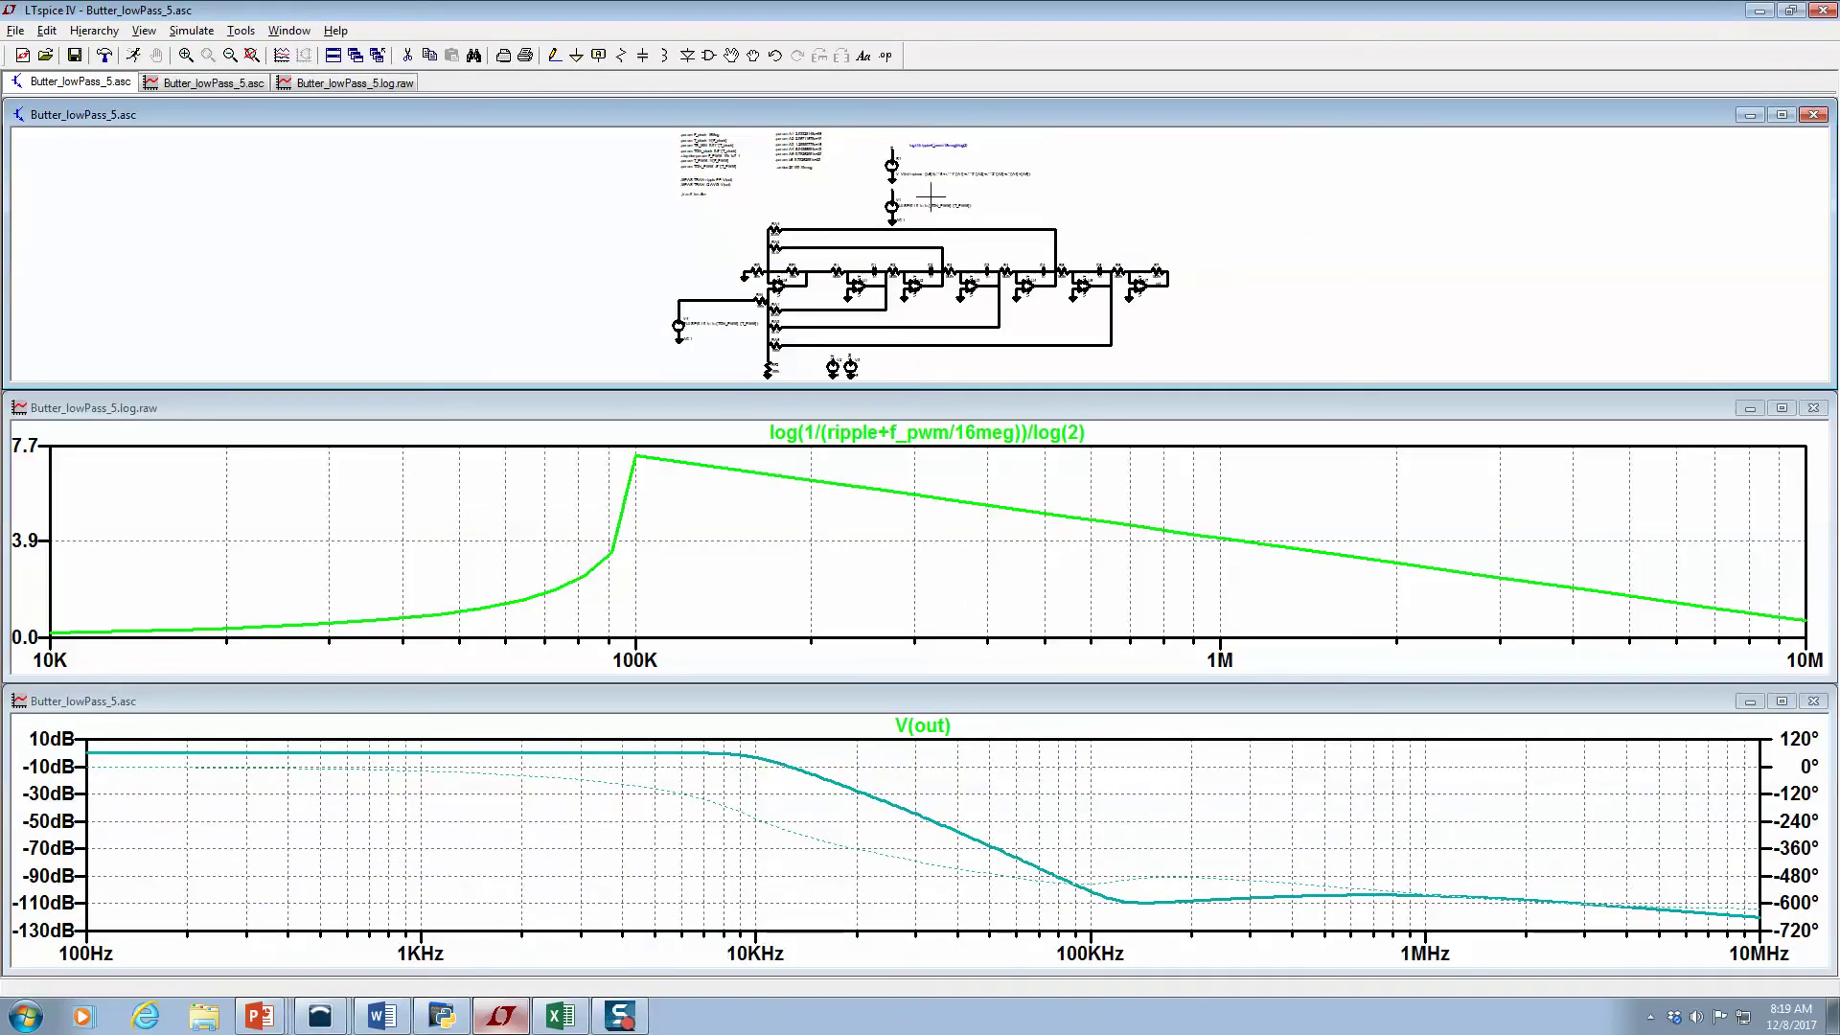
Add V(h) to the Bode plot alongside V(out) and maximize the plot pane
click(896, 142)
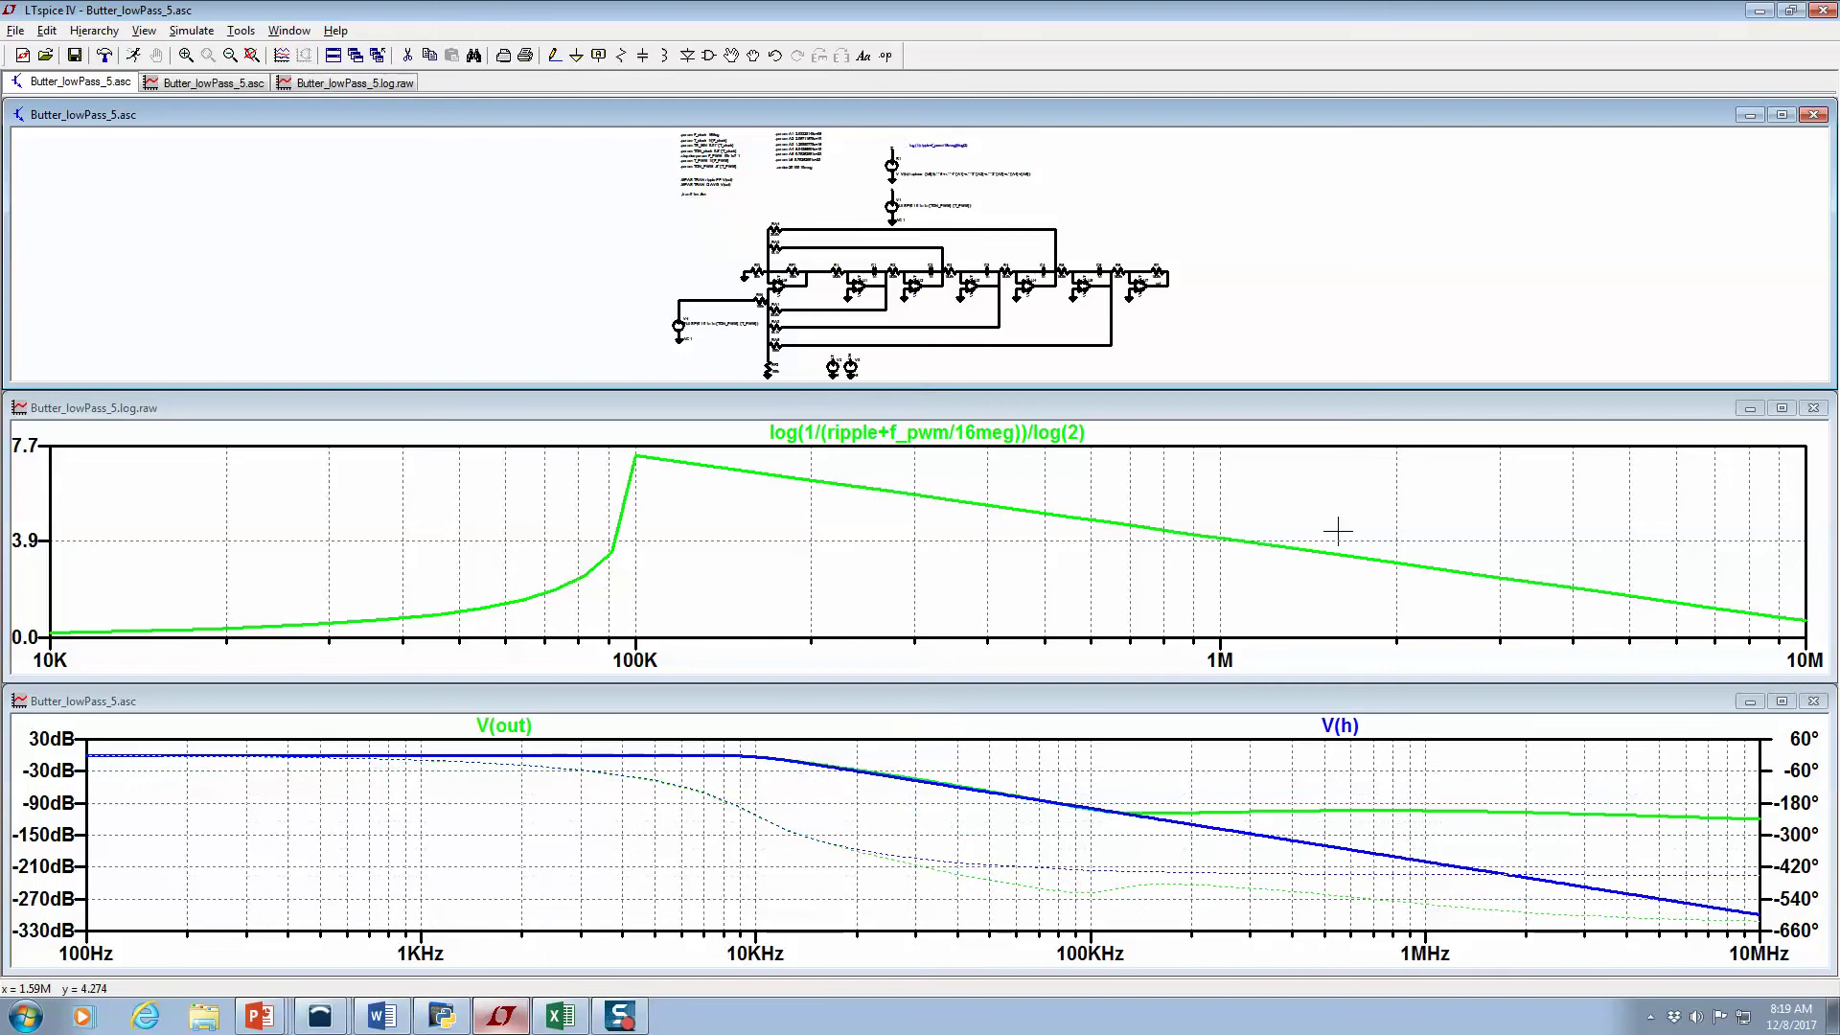
click(1781, 701)
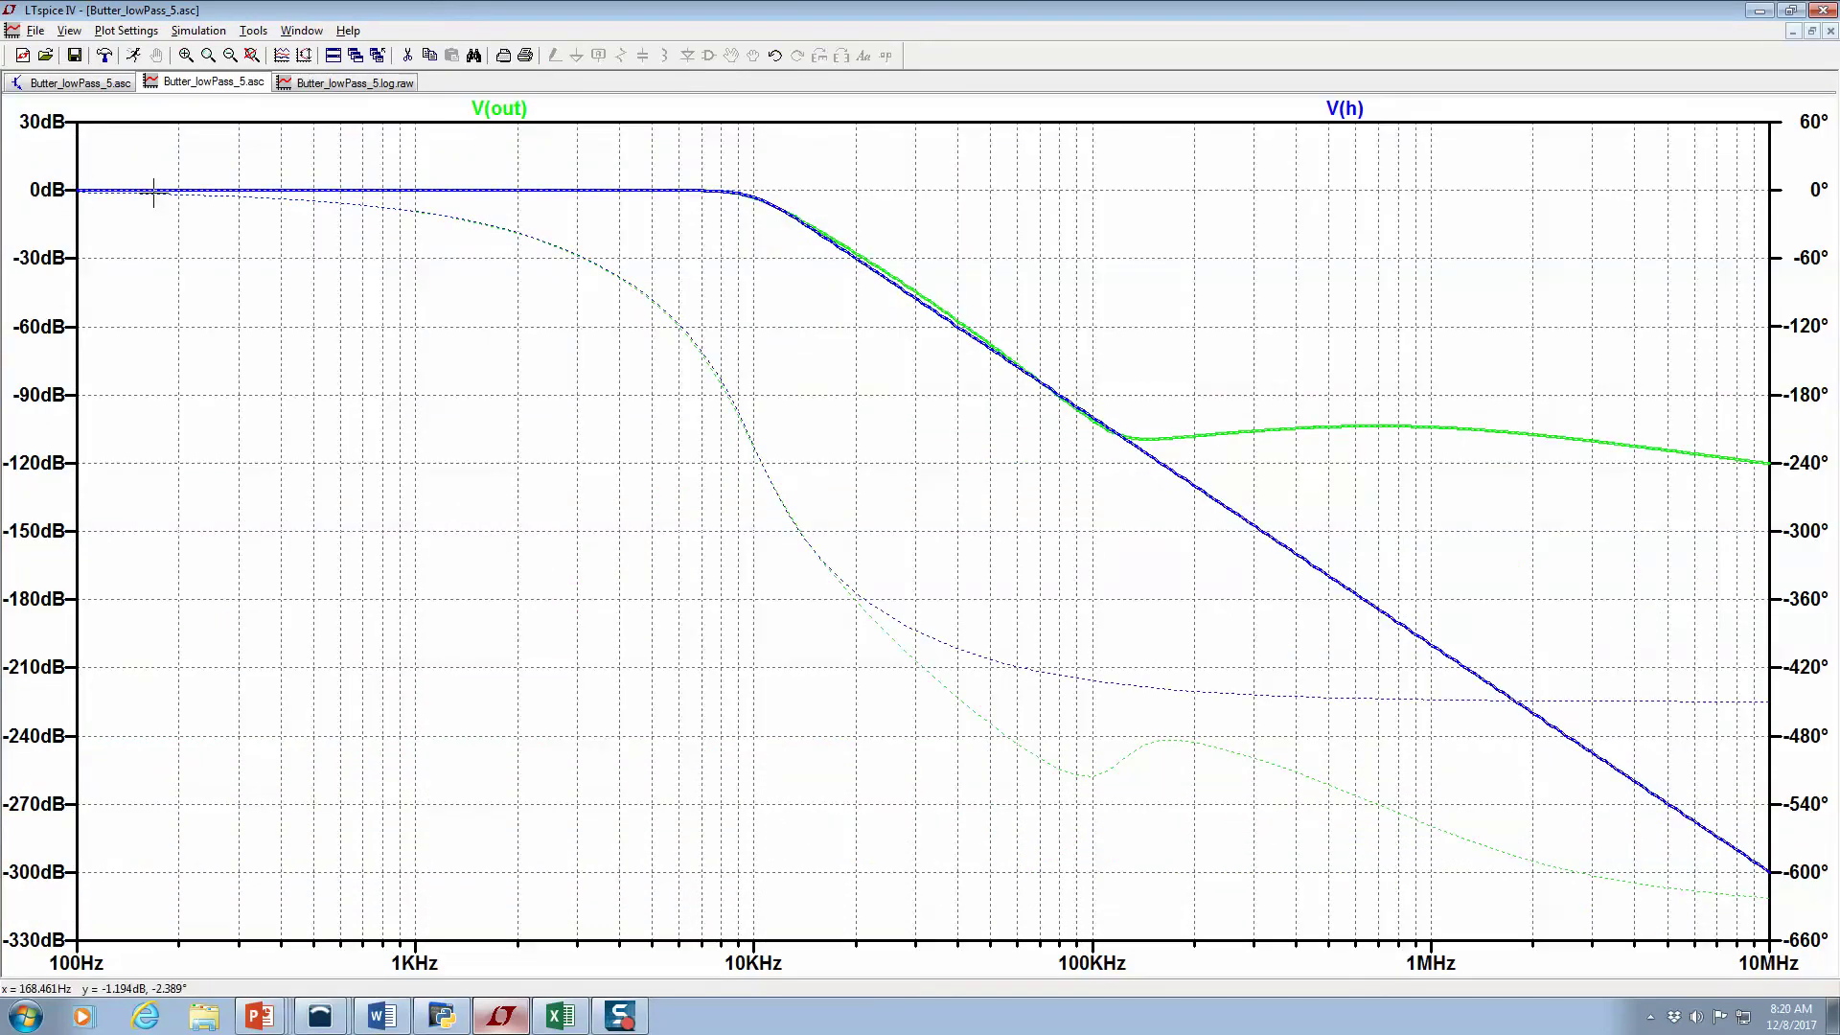
click(508, 110)
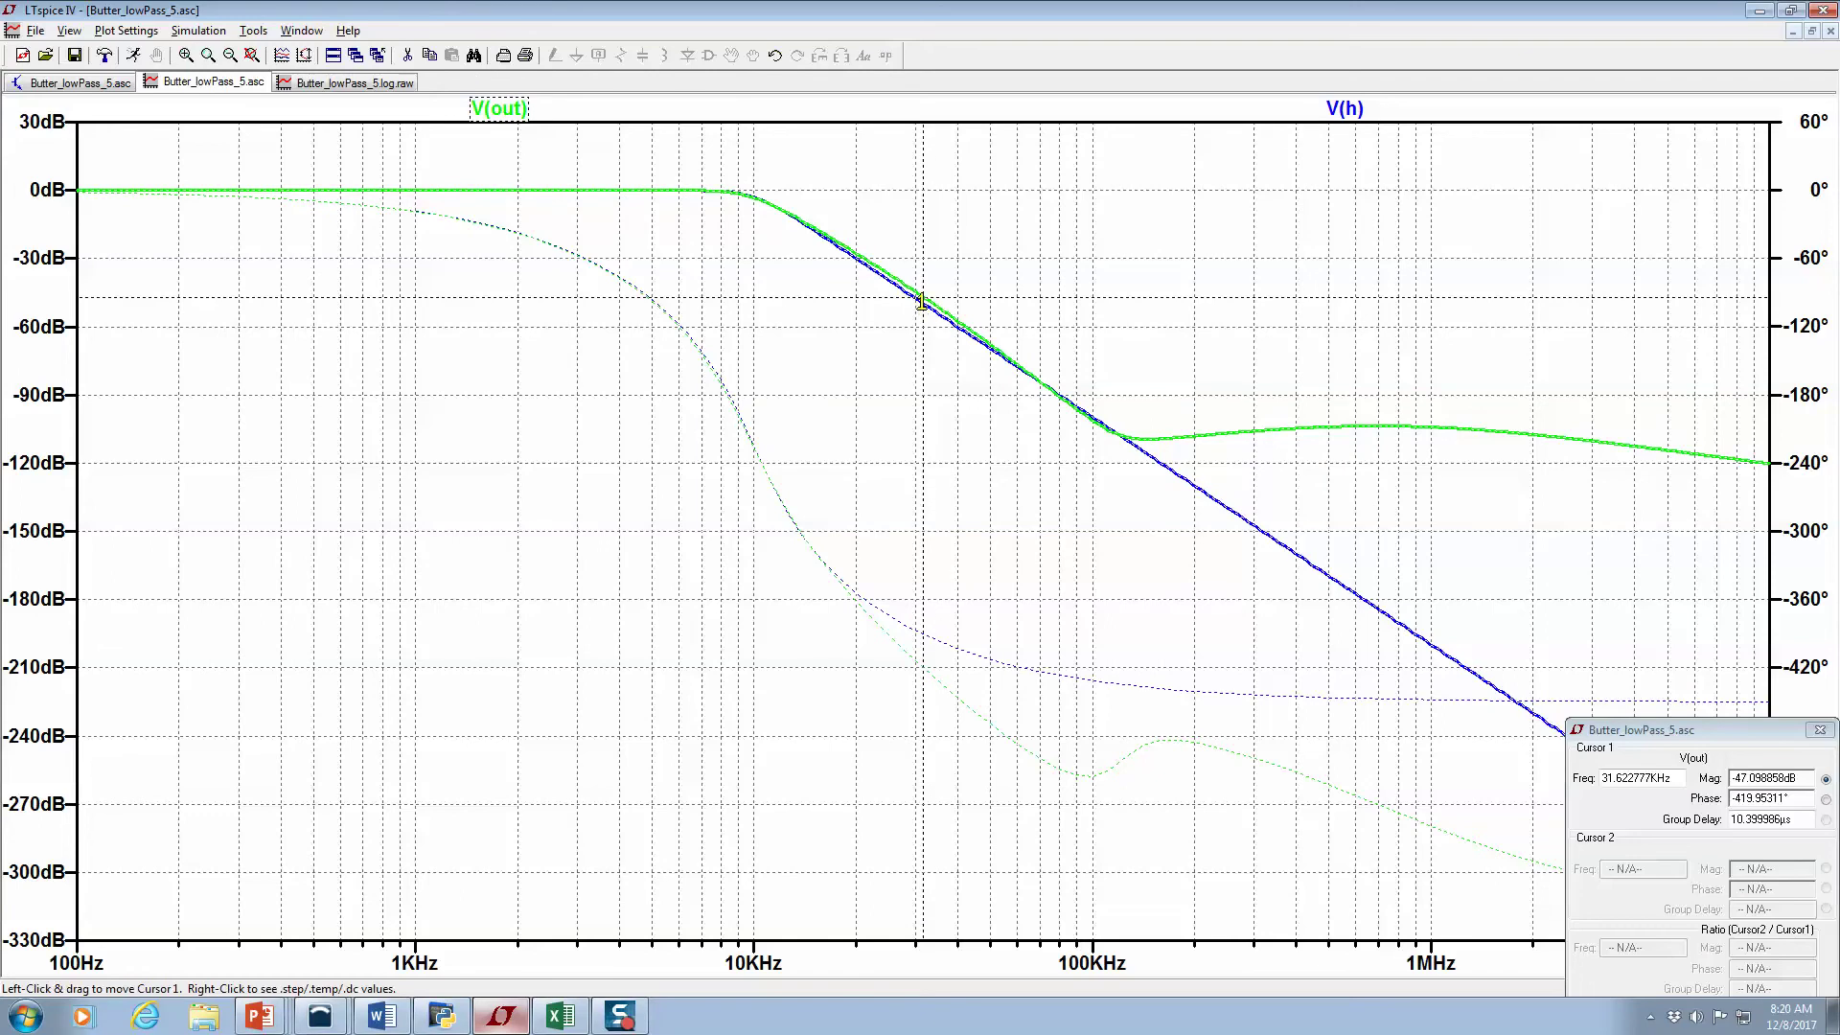
Read V(out) at about -3 dB near 9.8 kHz with Cursor 1, then return to the schematic
drag(924, 300, 753, 189)
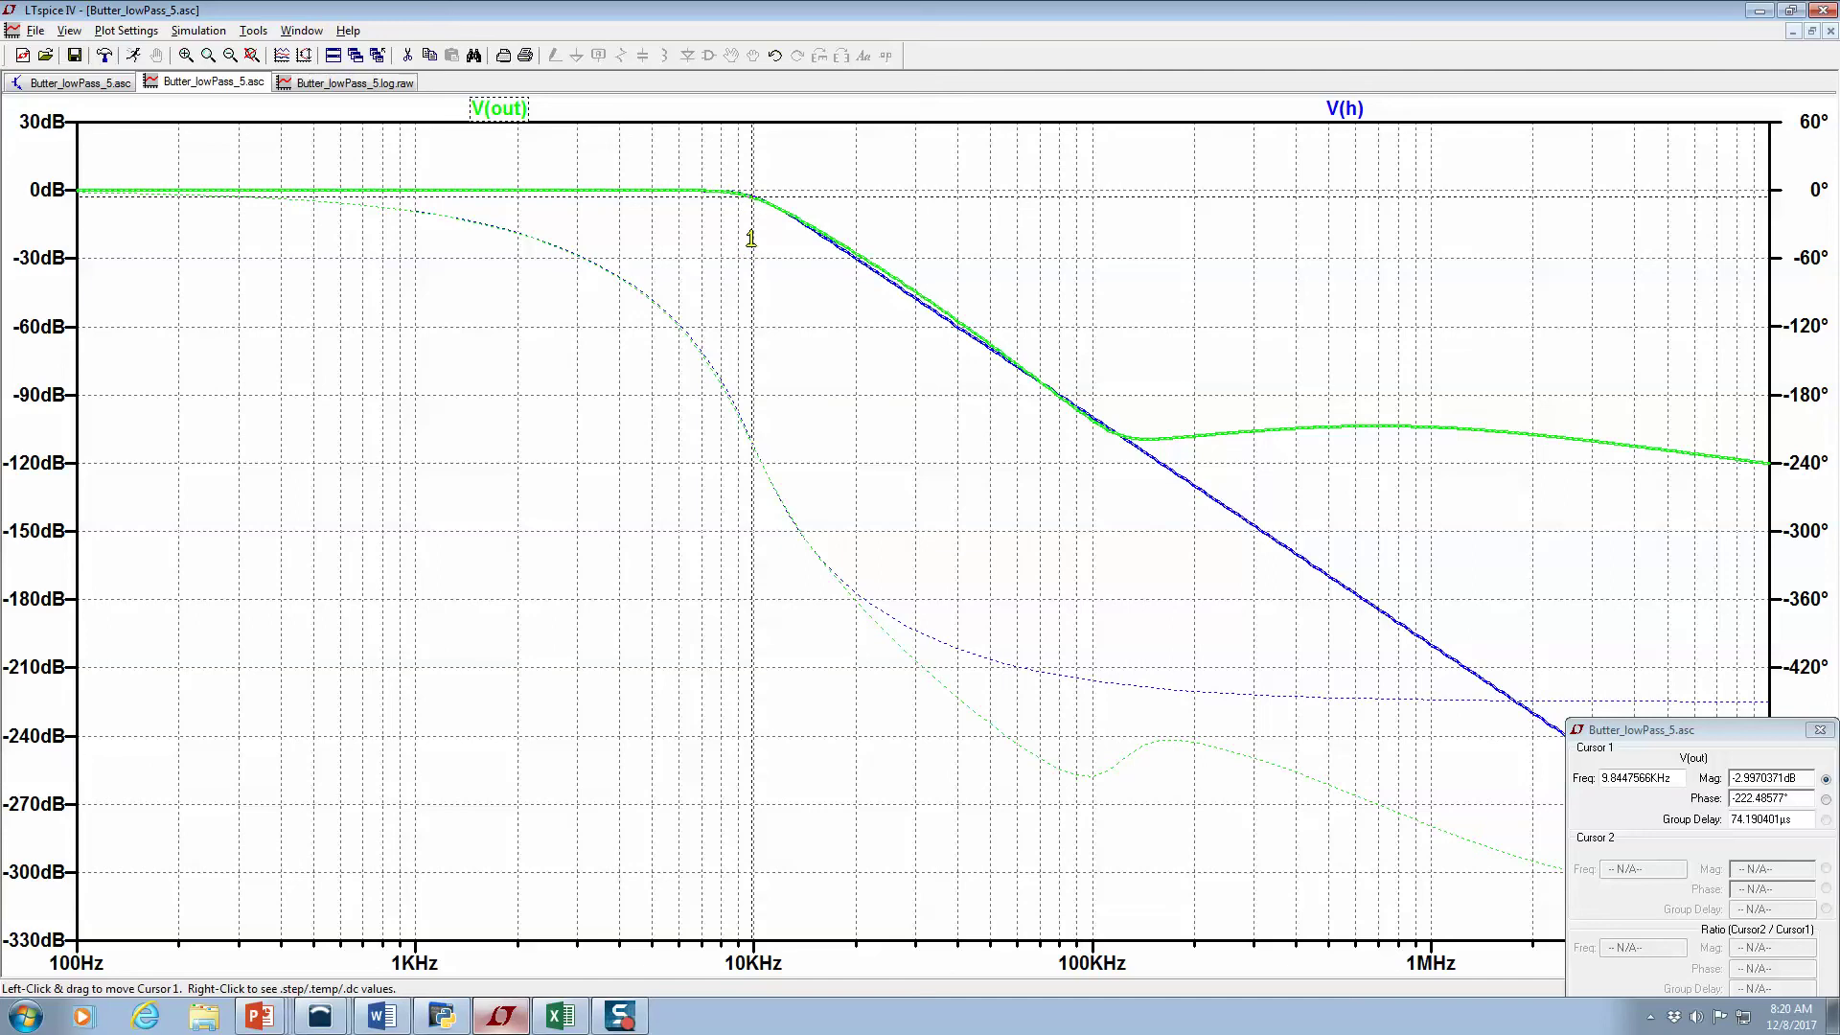
click(1819, 730)
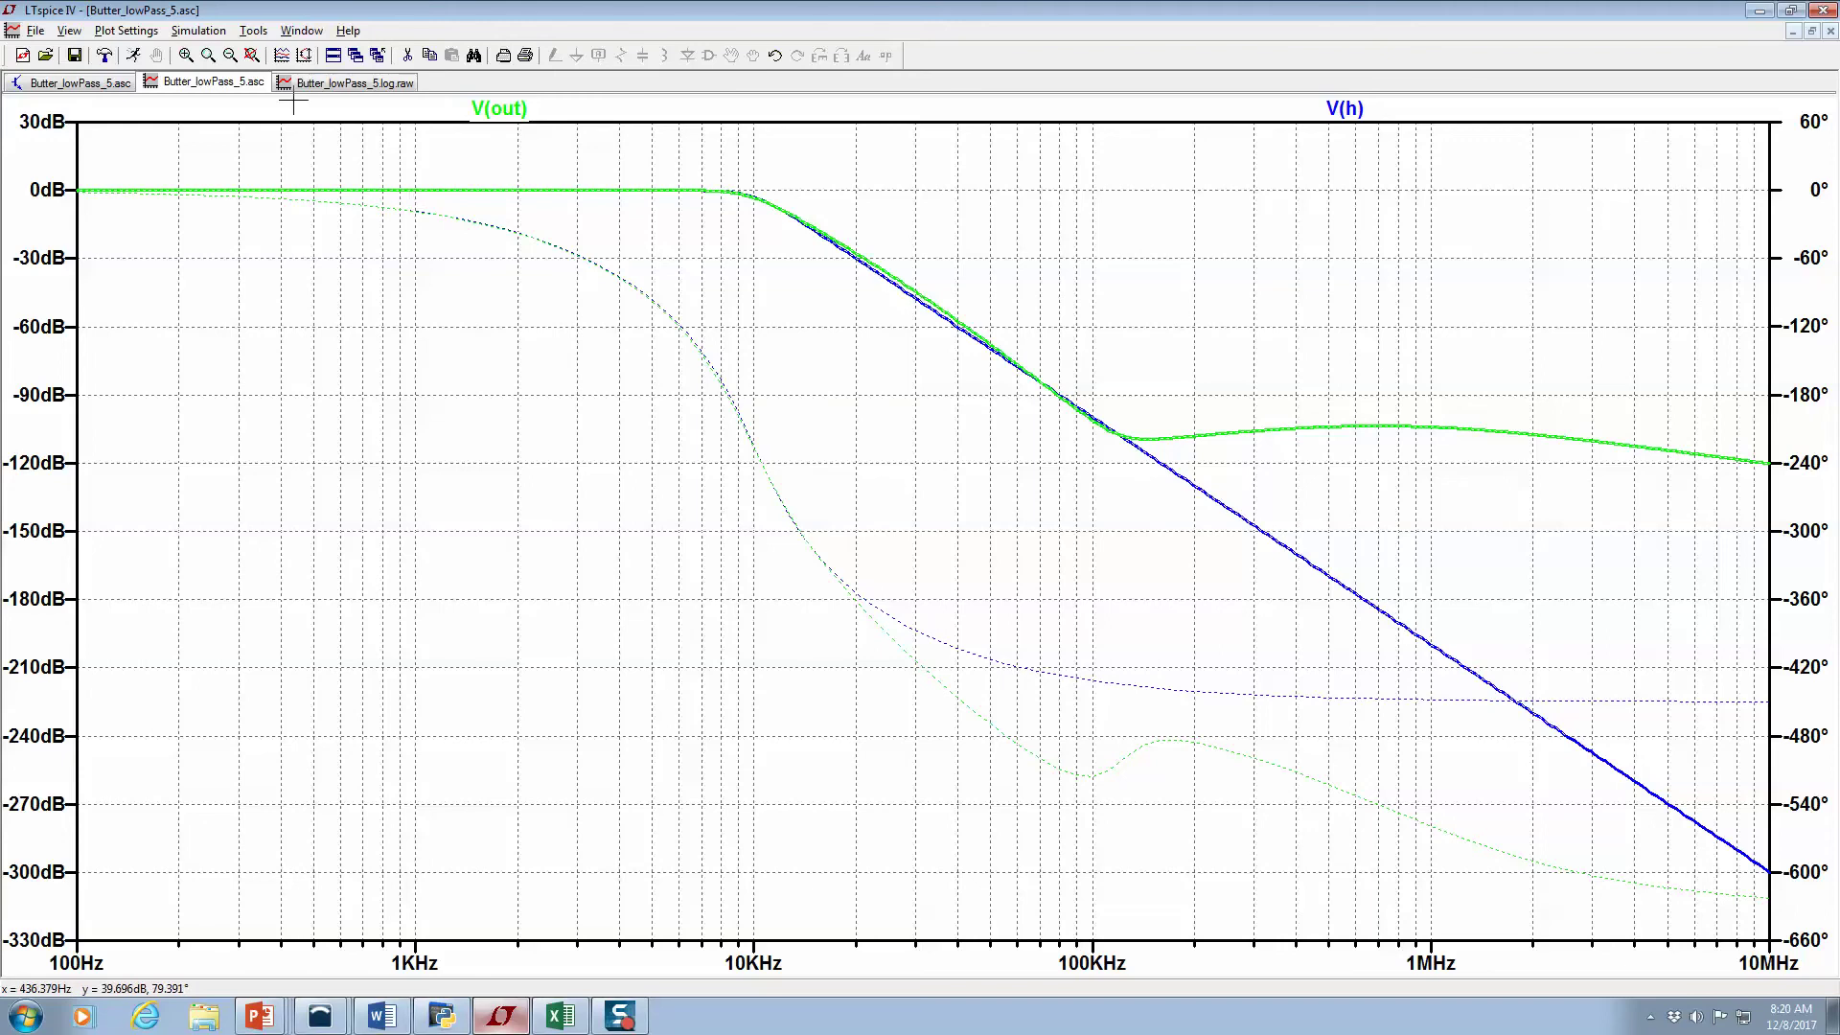
click(90, 89)
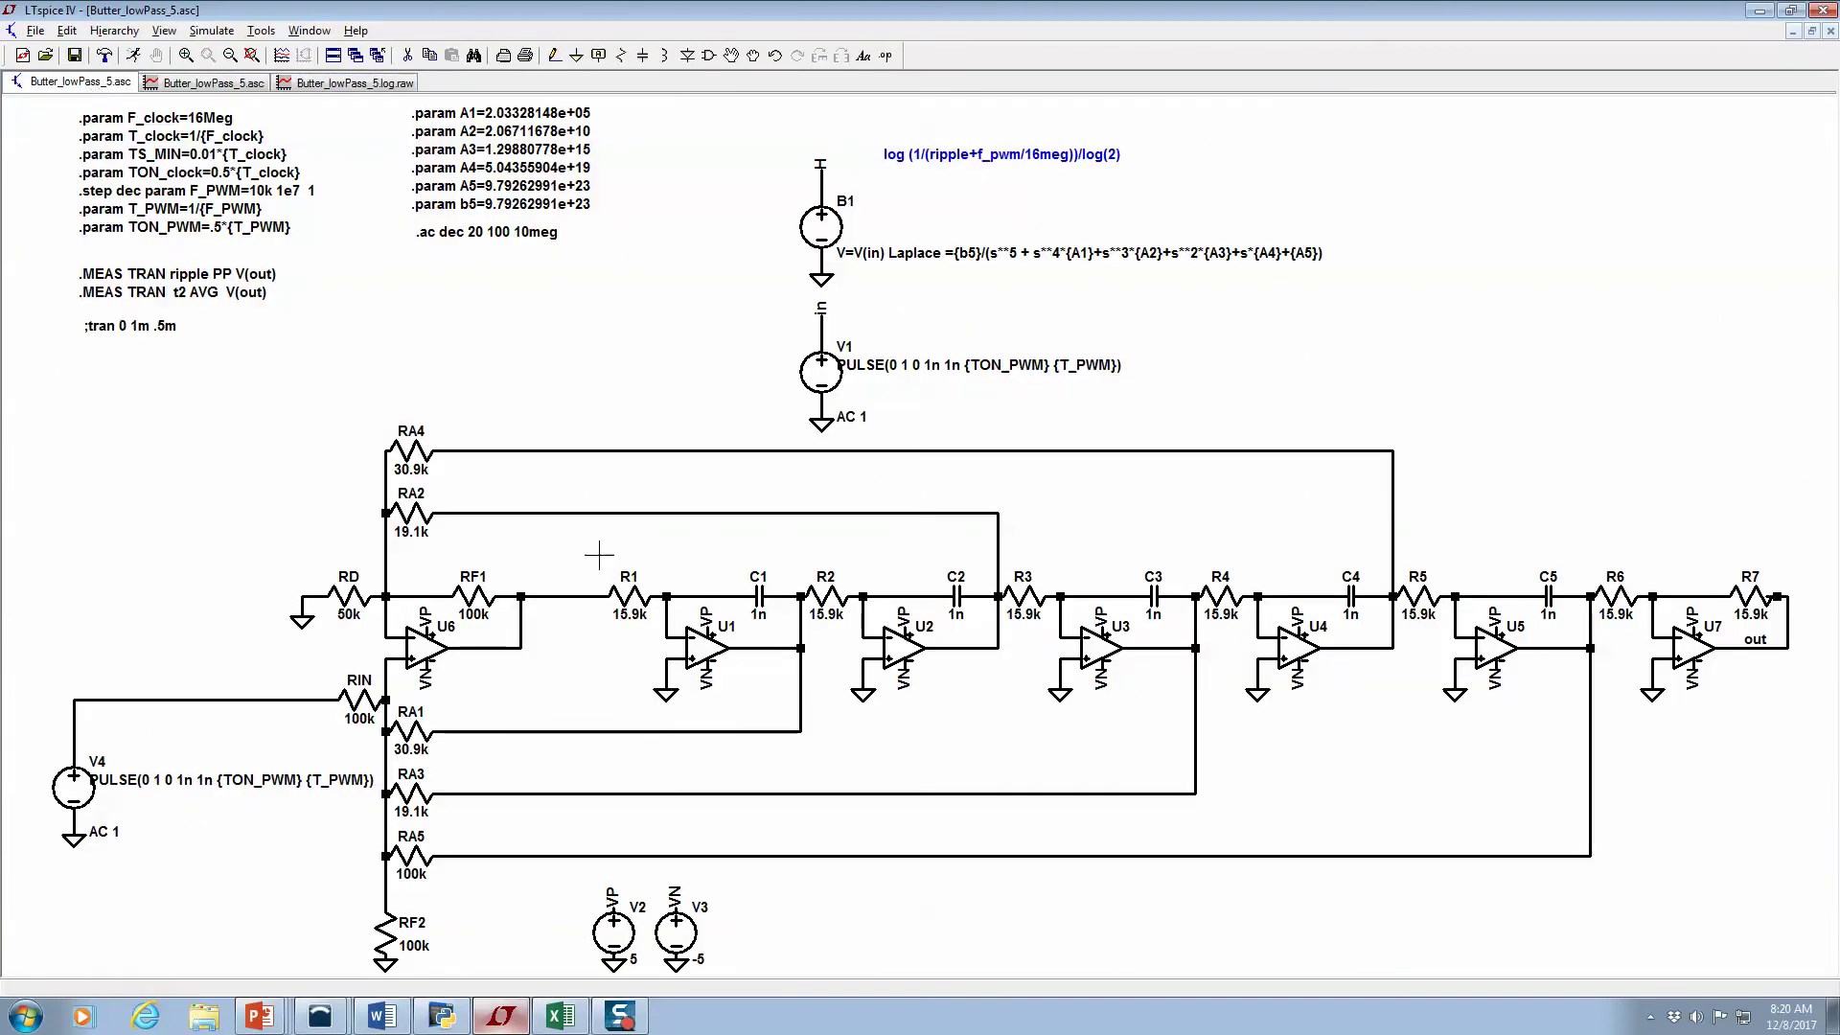
right_click(704, 659)
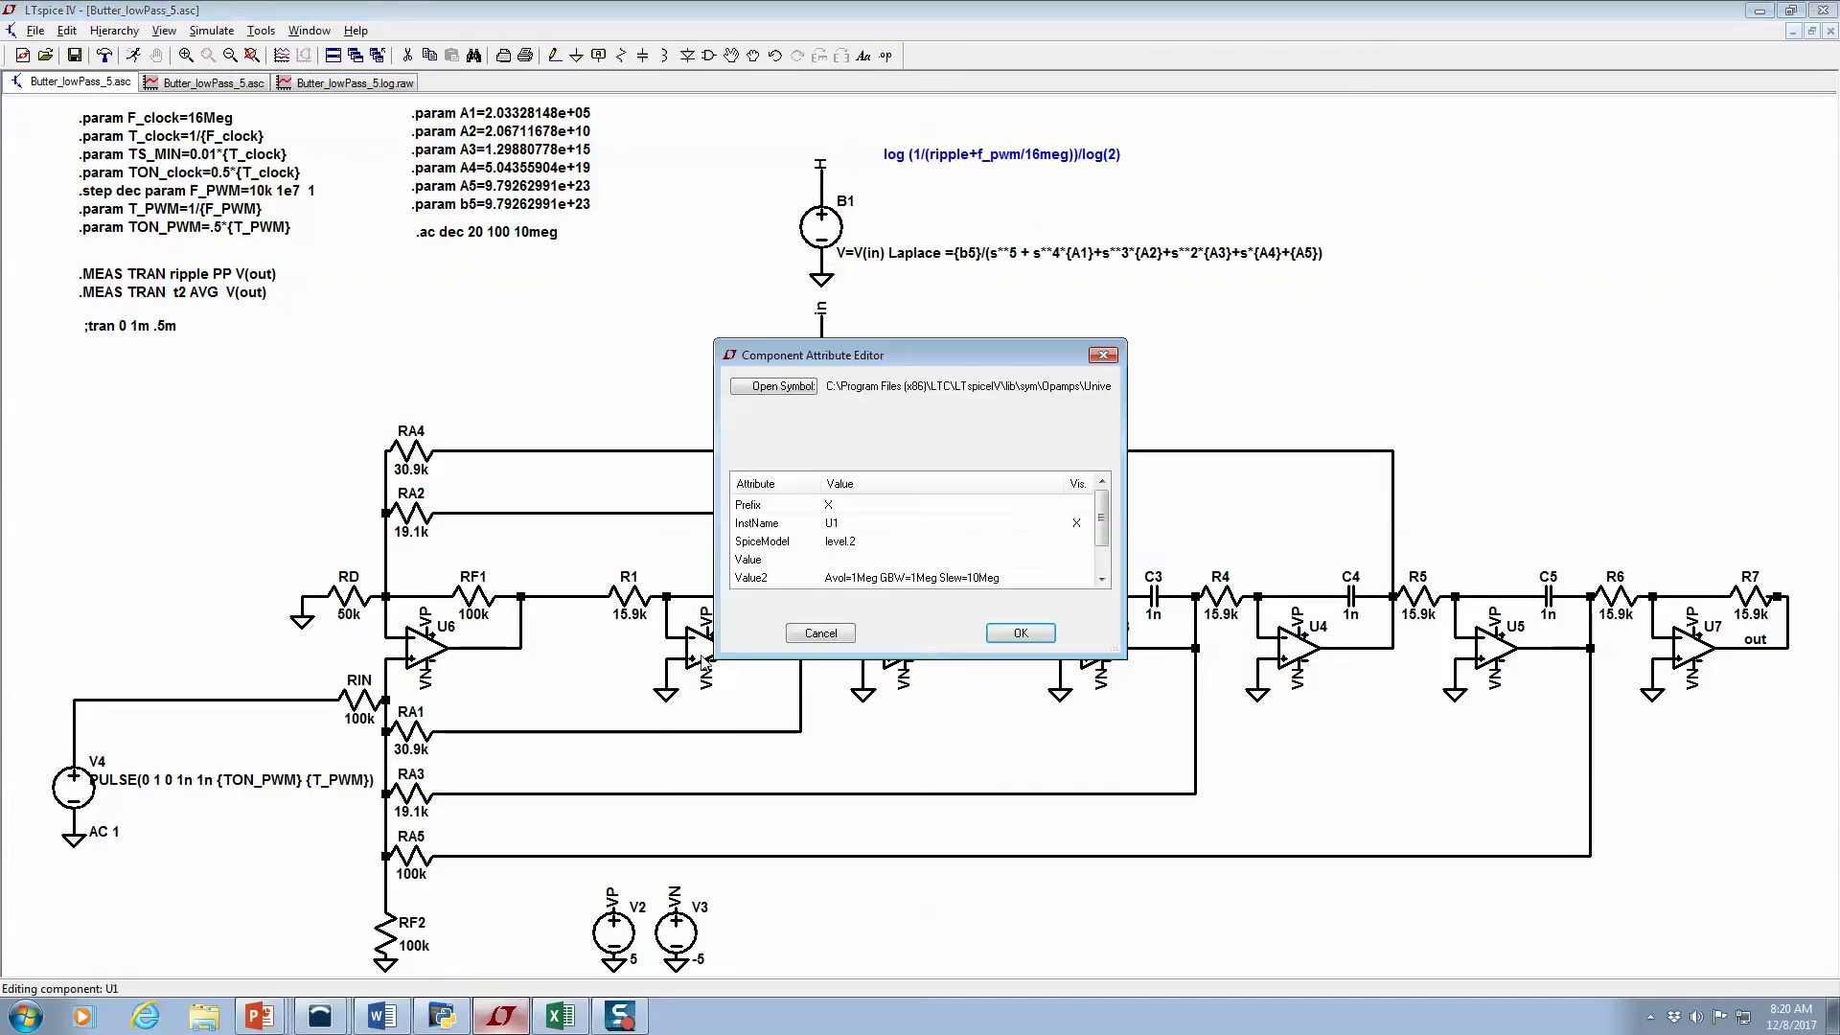
click(861, 546)
scroll(891, 552, down, 1)
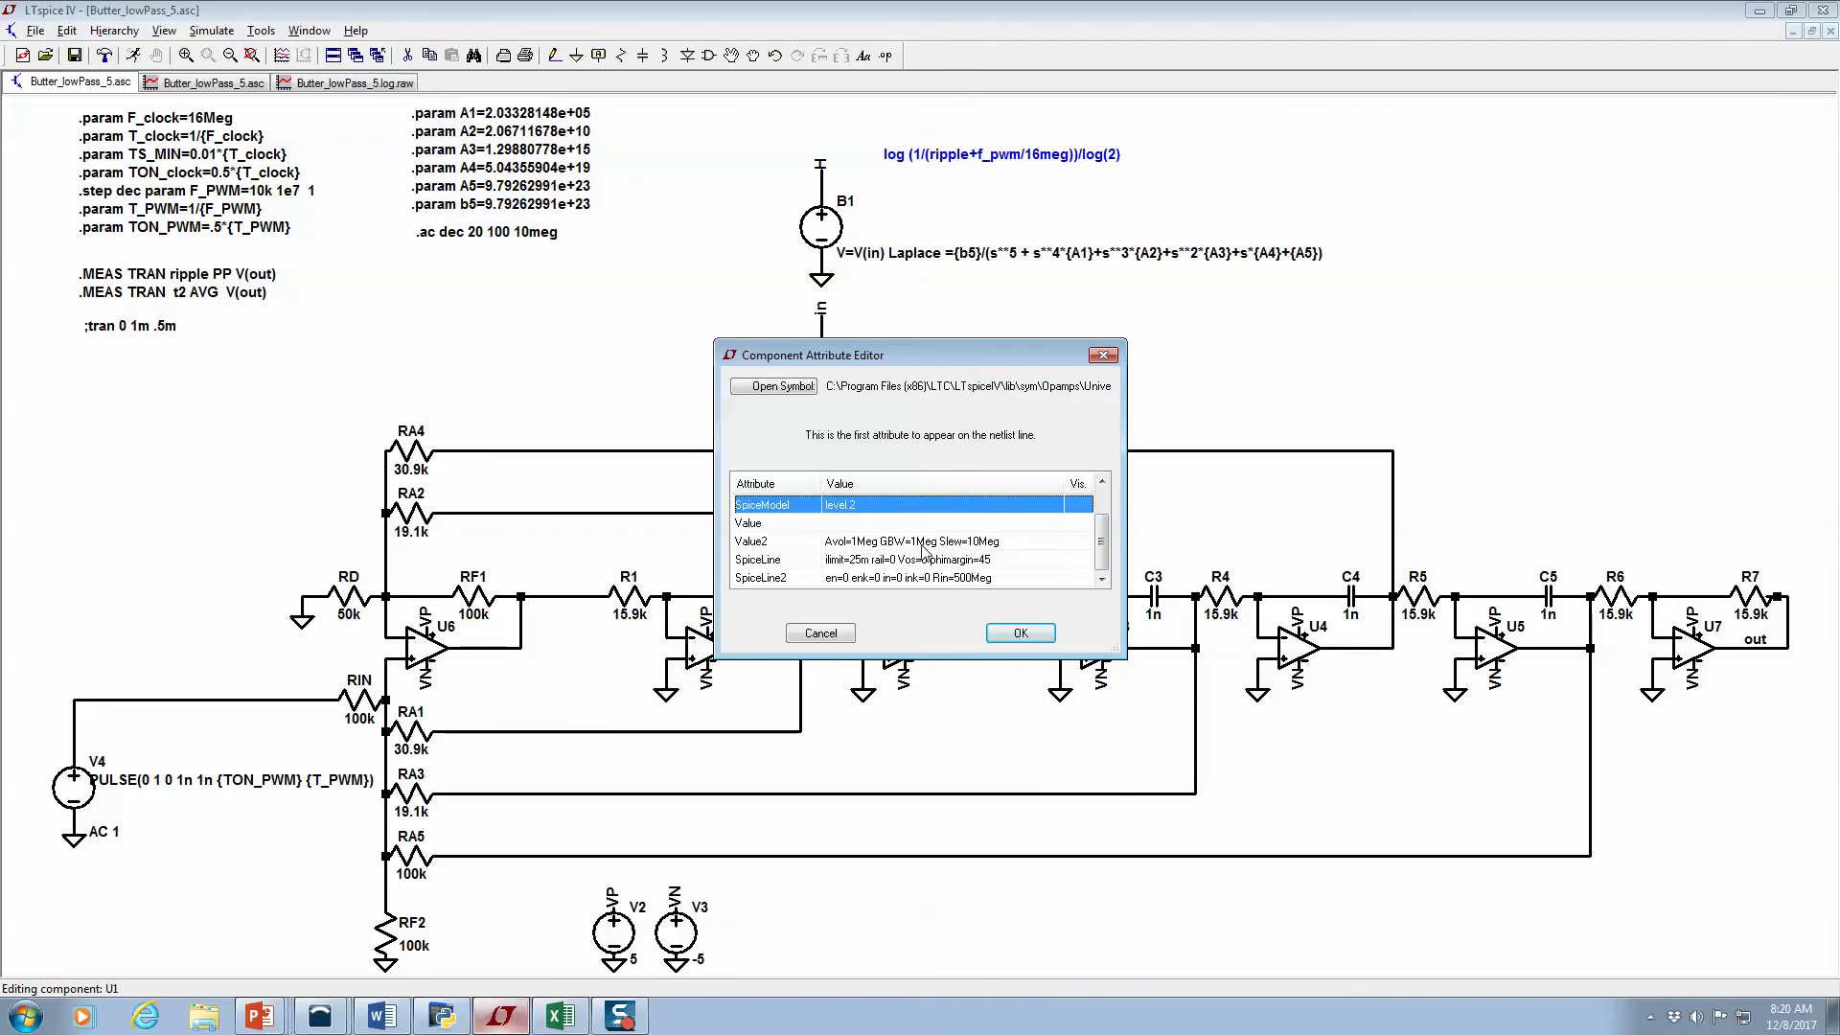
click(821, 634)
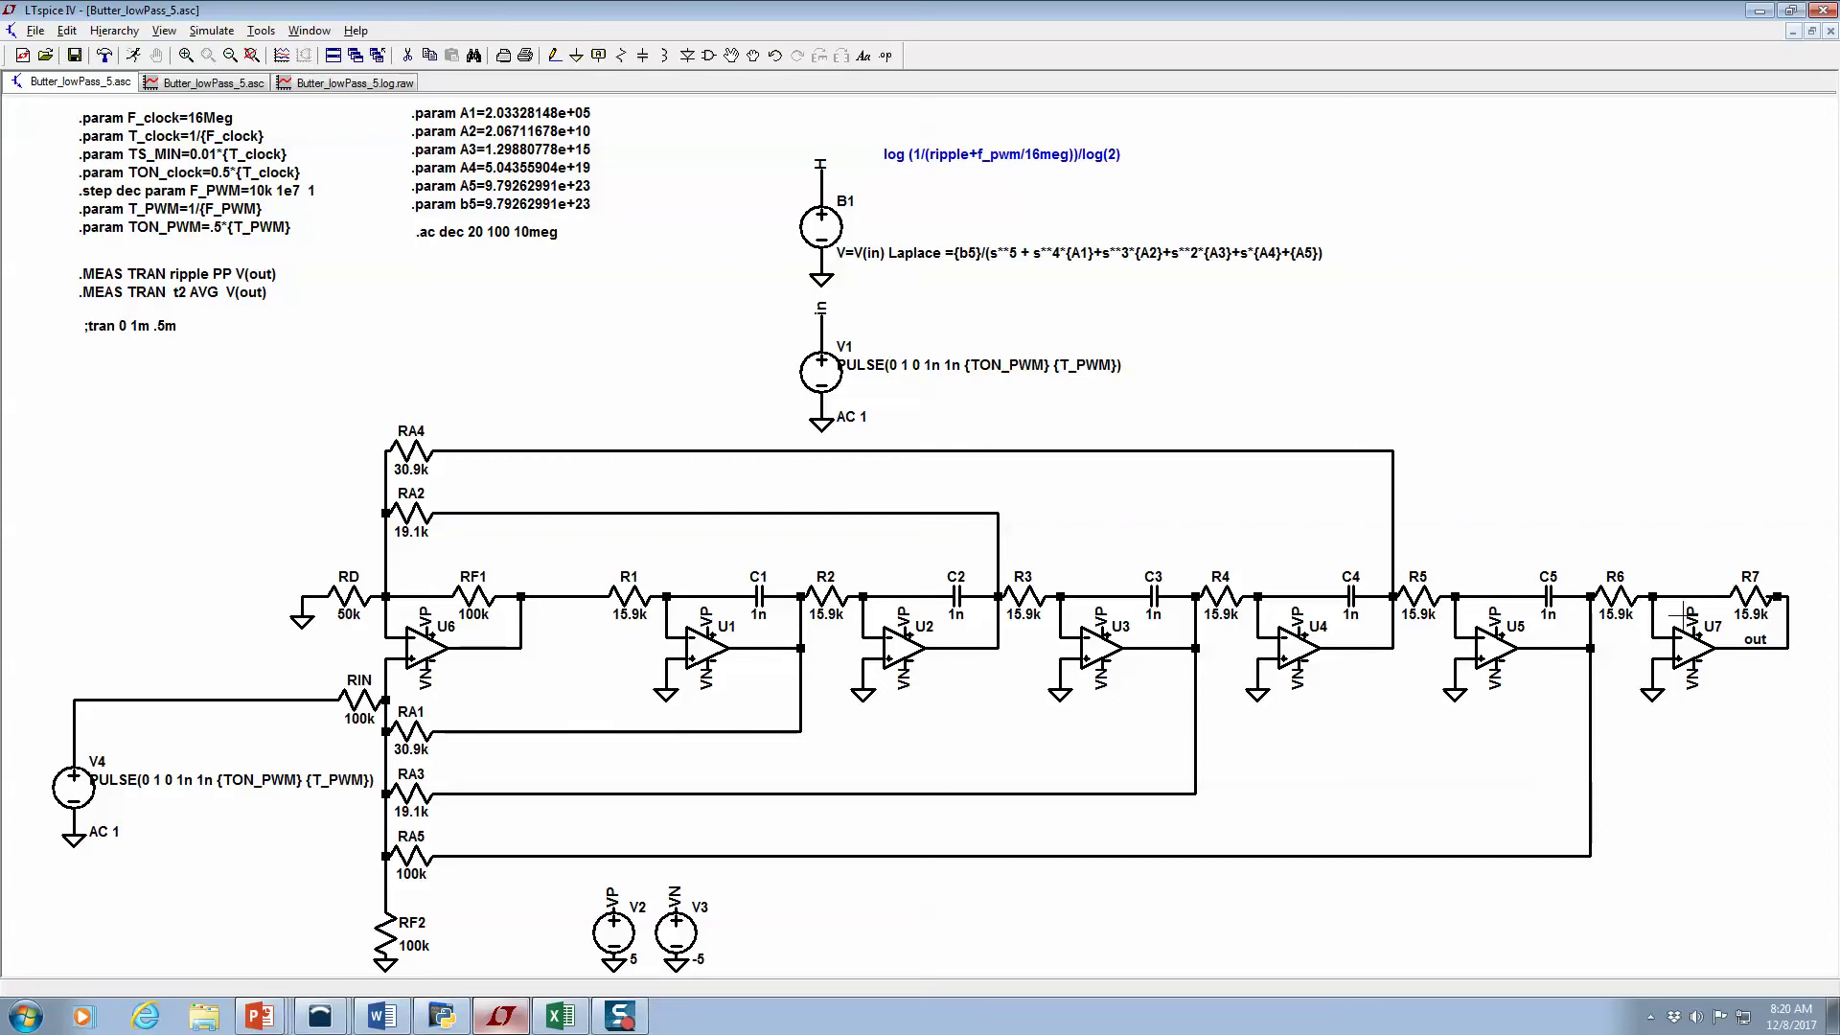
click(212, 84)
Switch the simulation command from AC to transient analysis
click(203, 31)
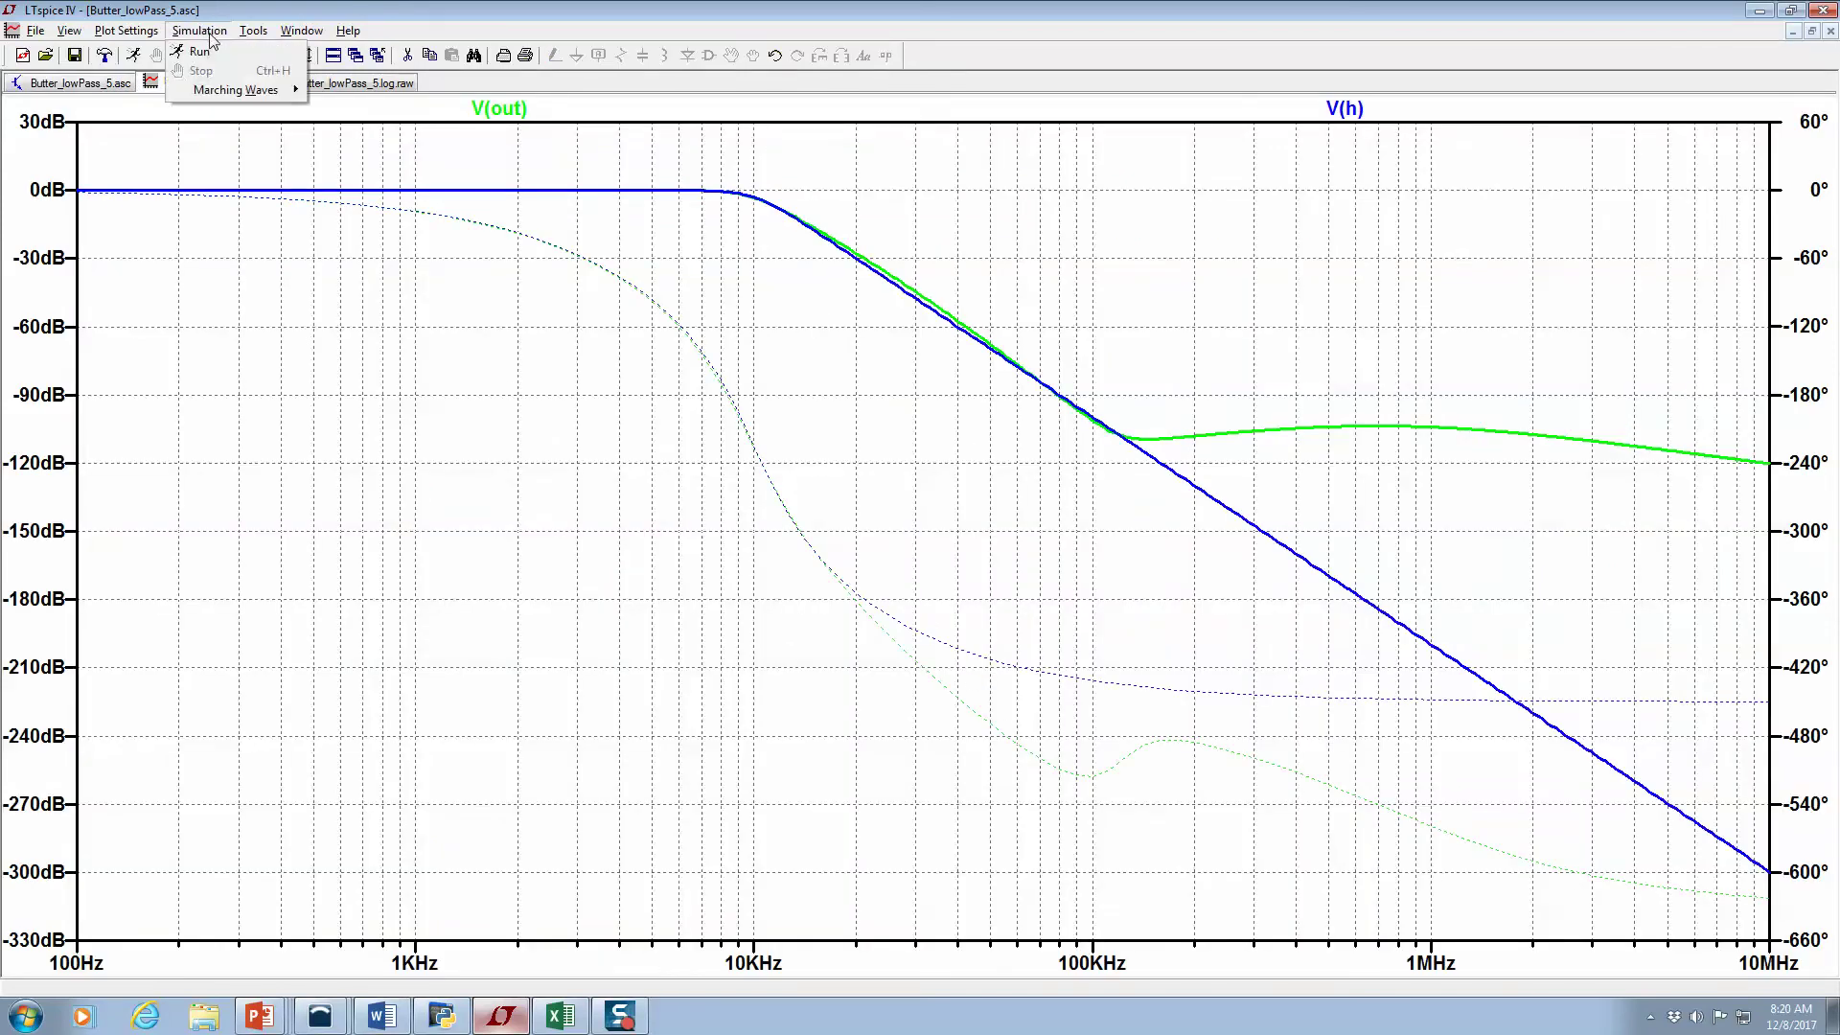
mouse_move(141, 33)
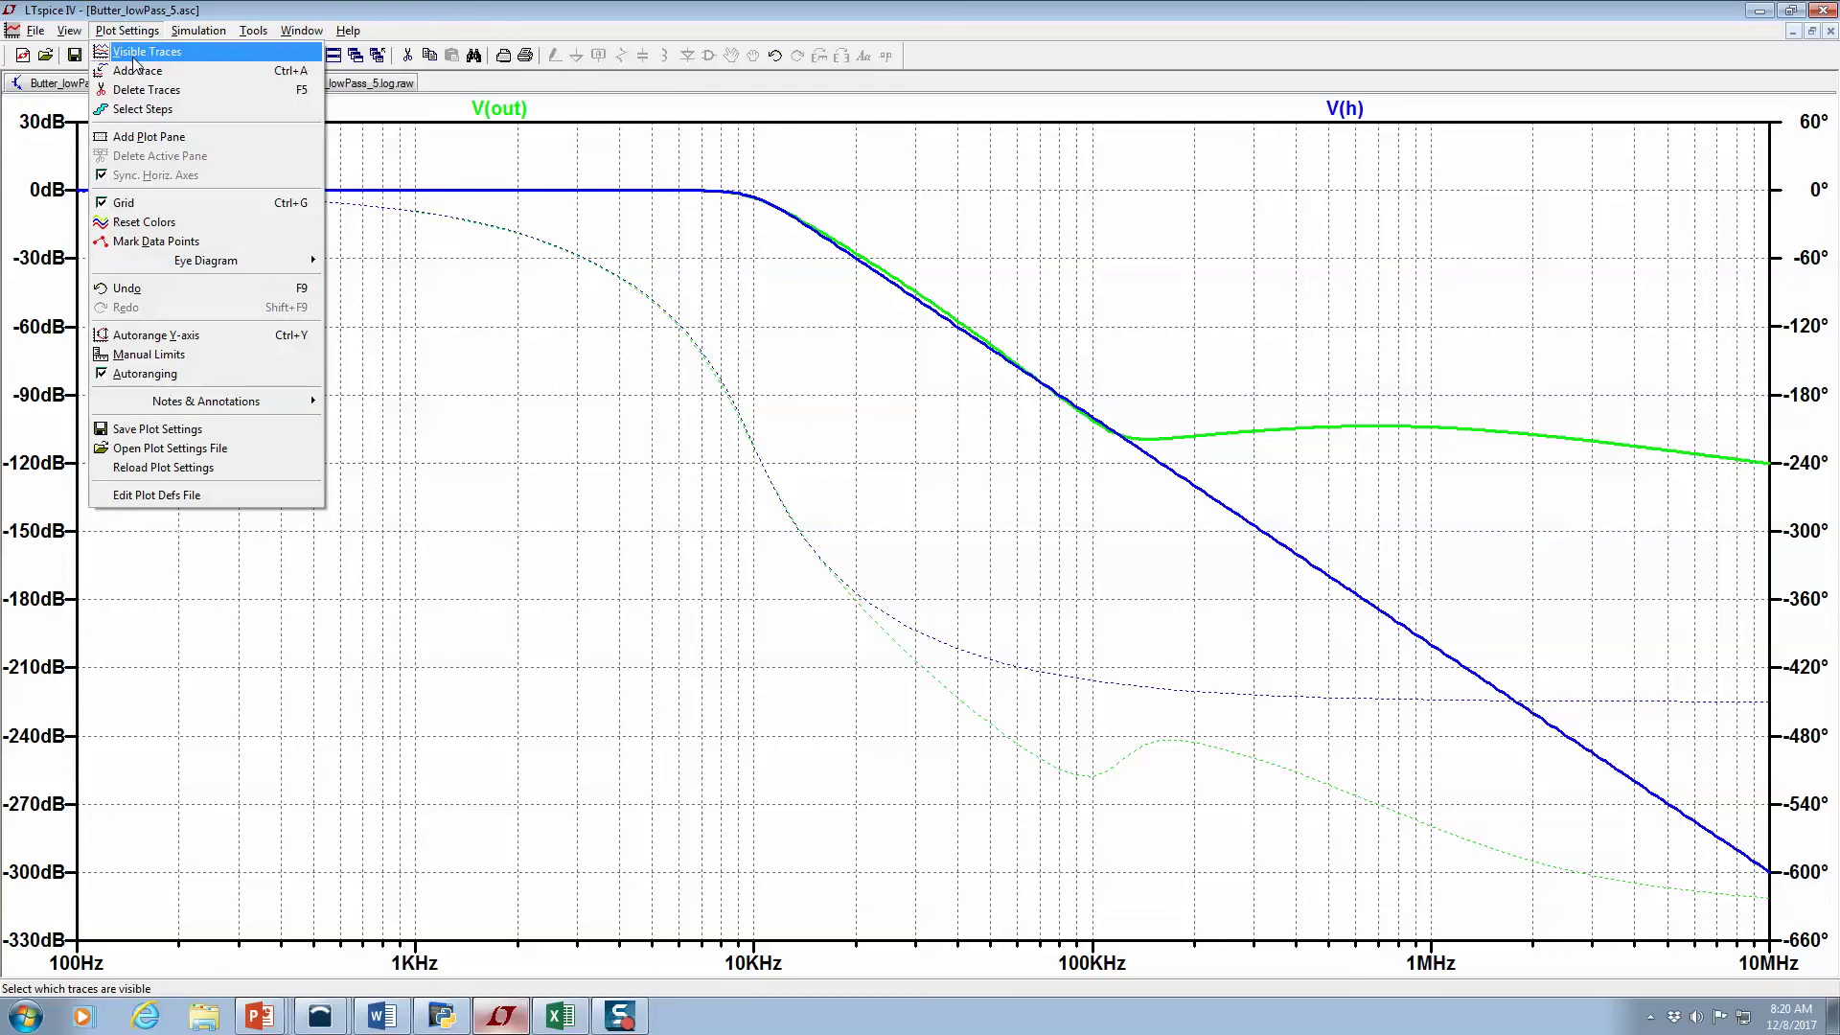
click(407, 108)
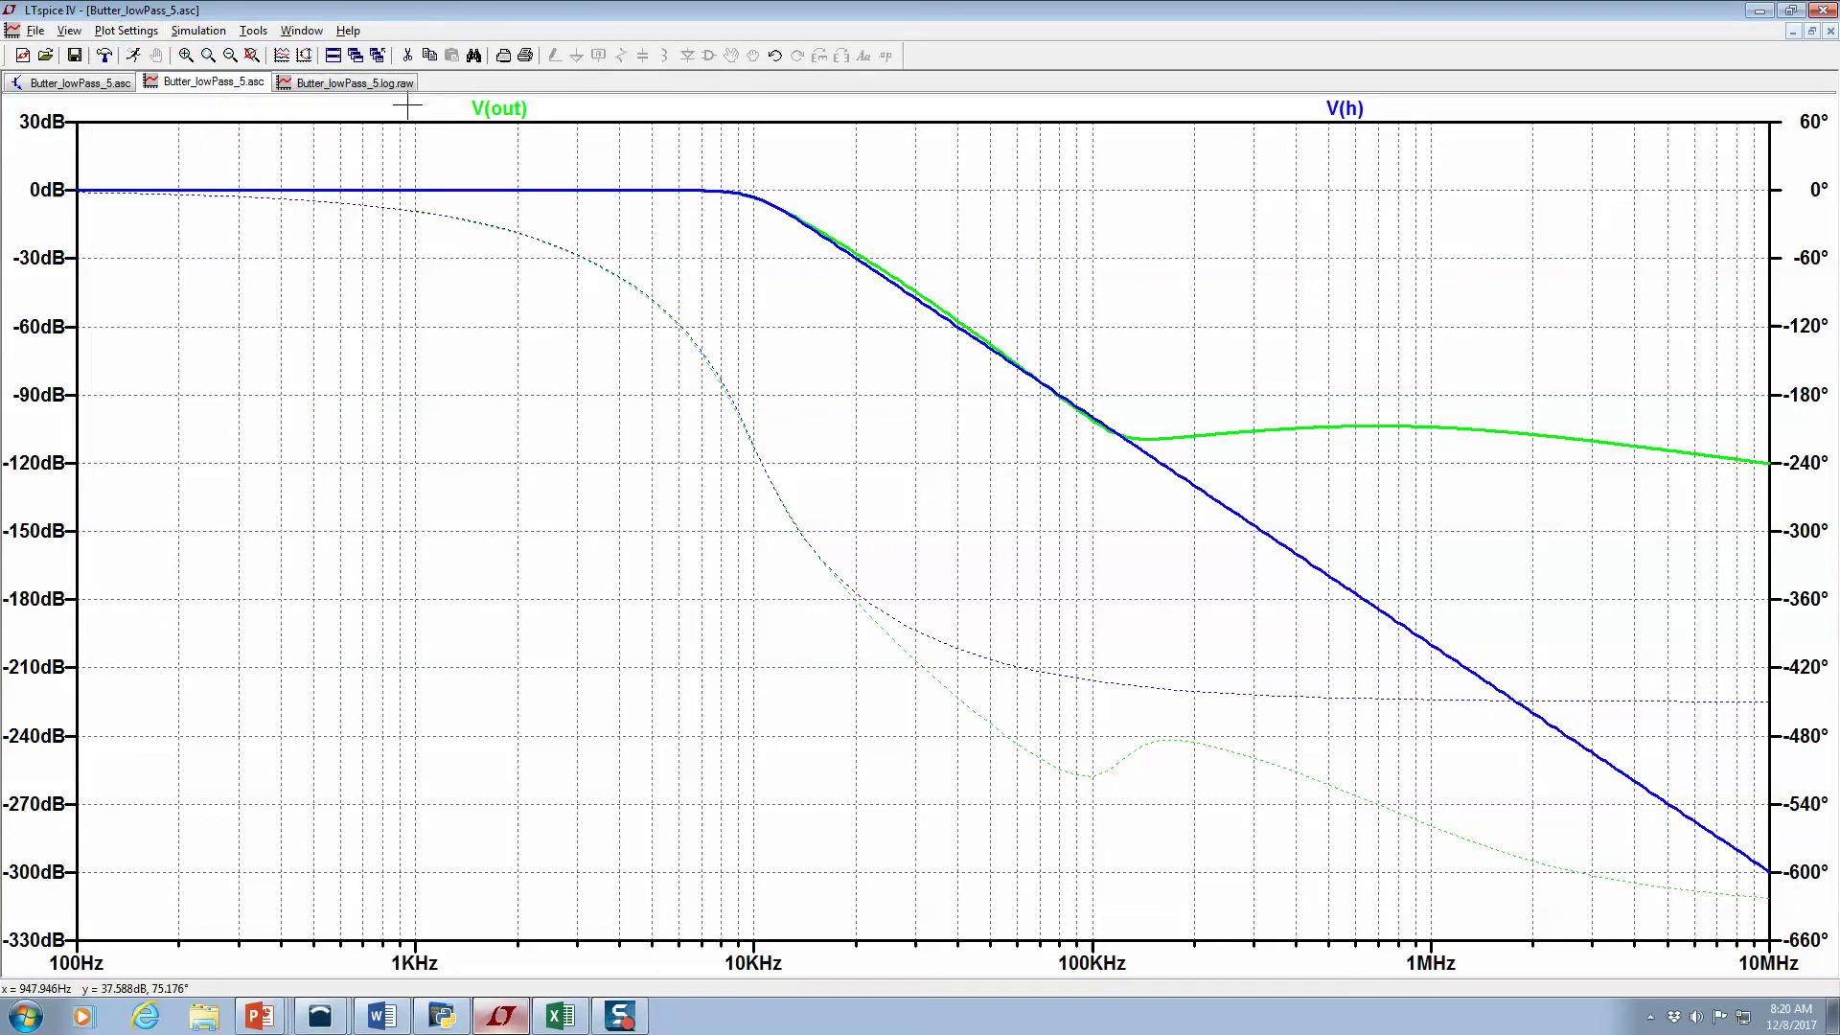
click(113, 85)
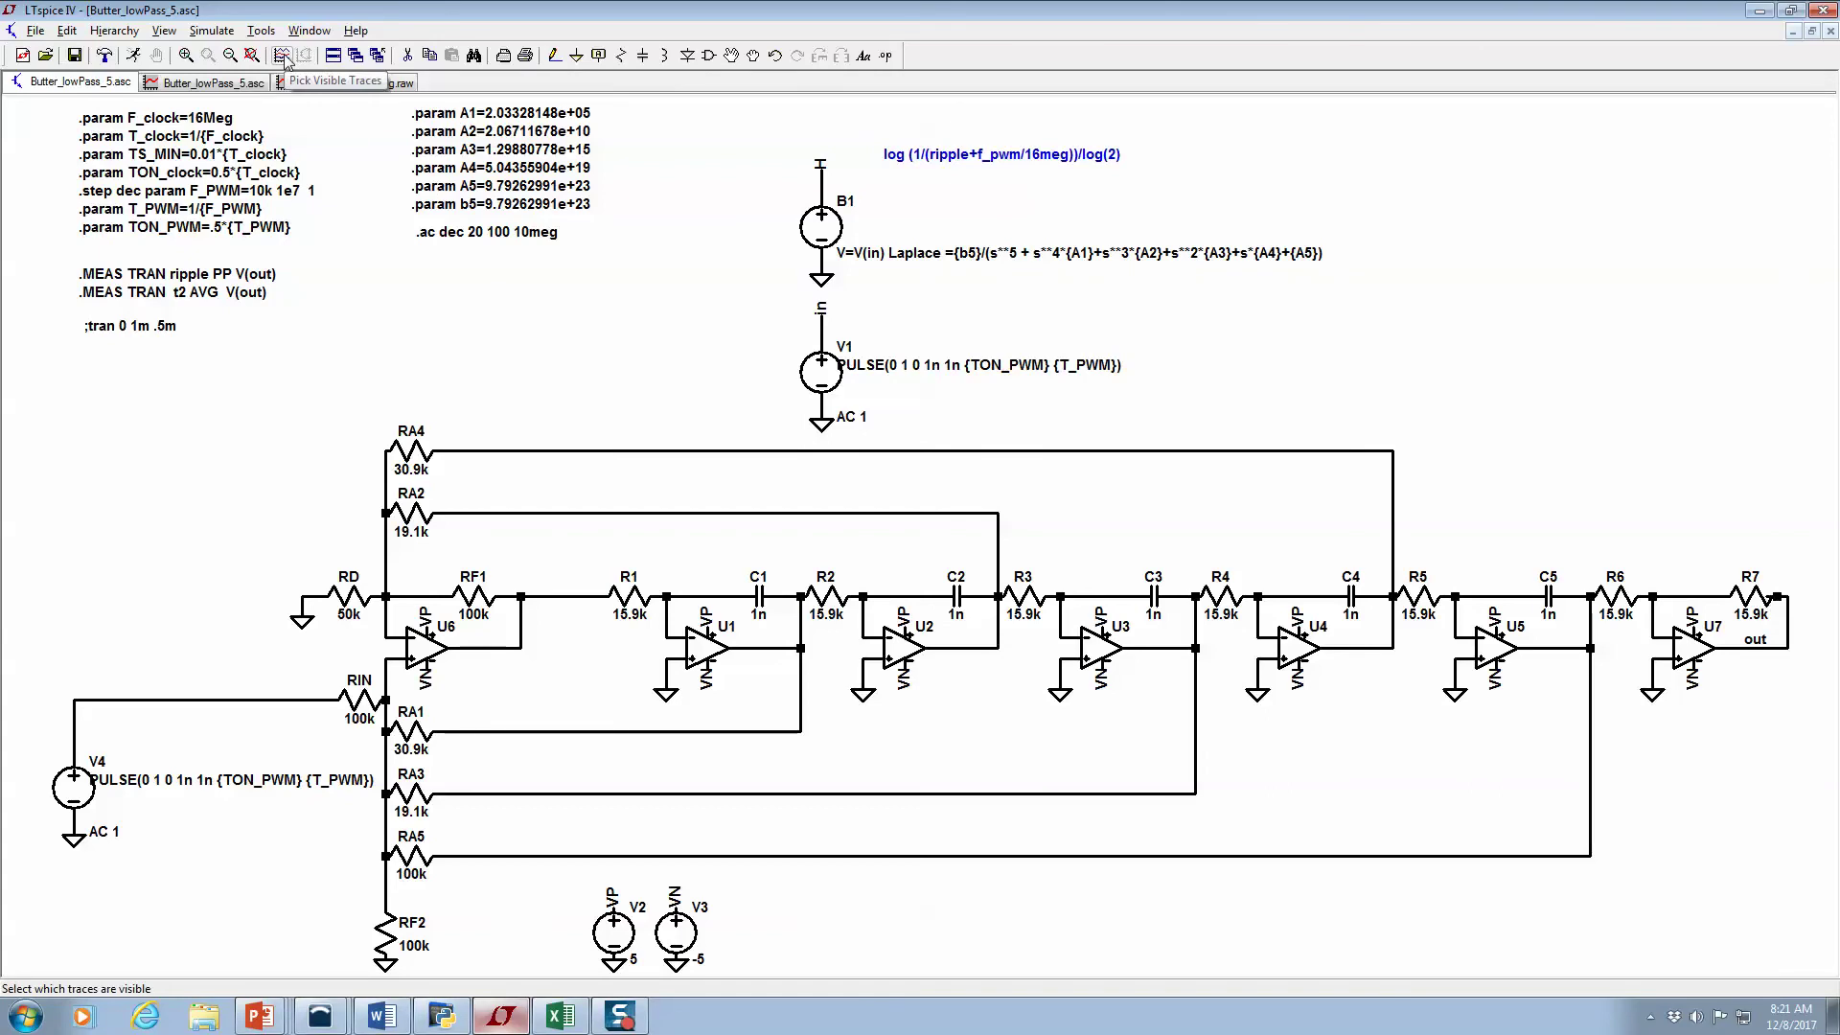
click(212, 31)
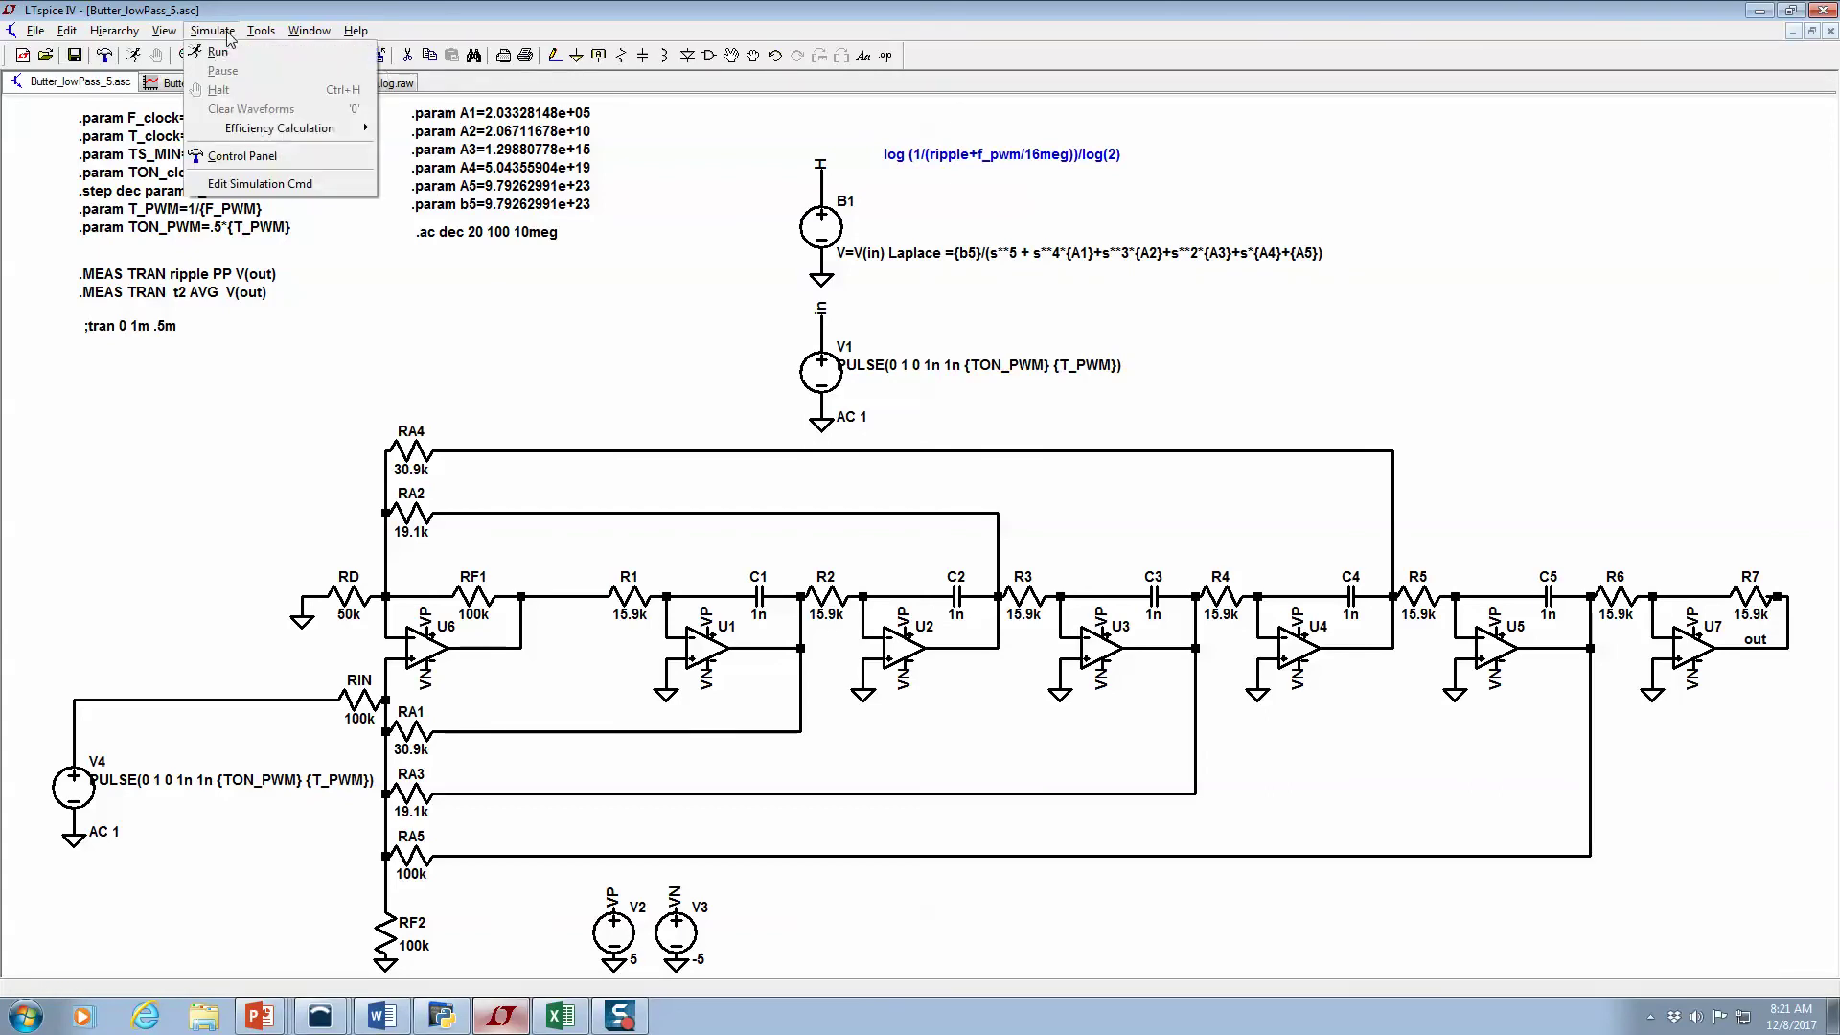
click(239, 164)
click(734, 368)
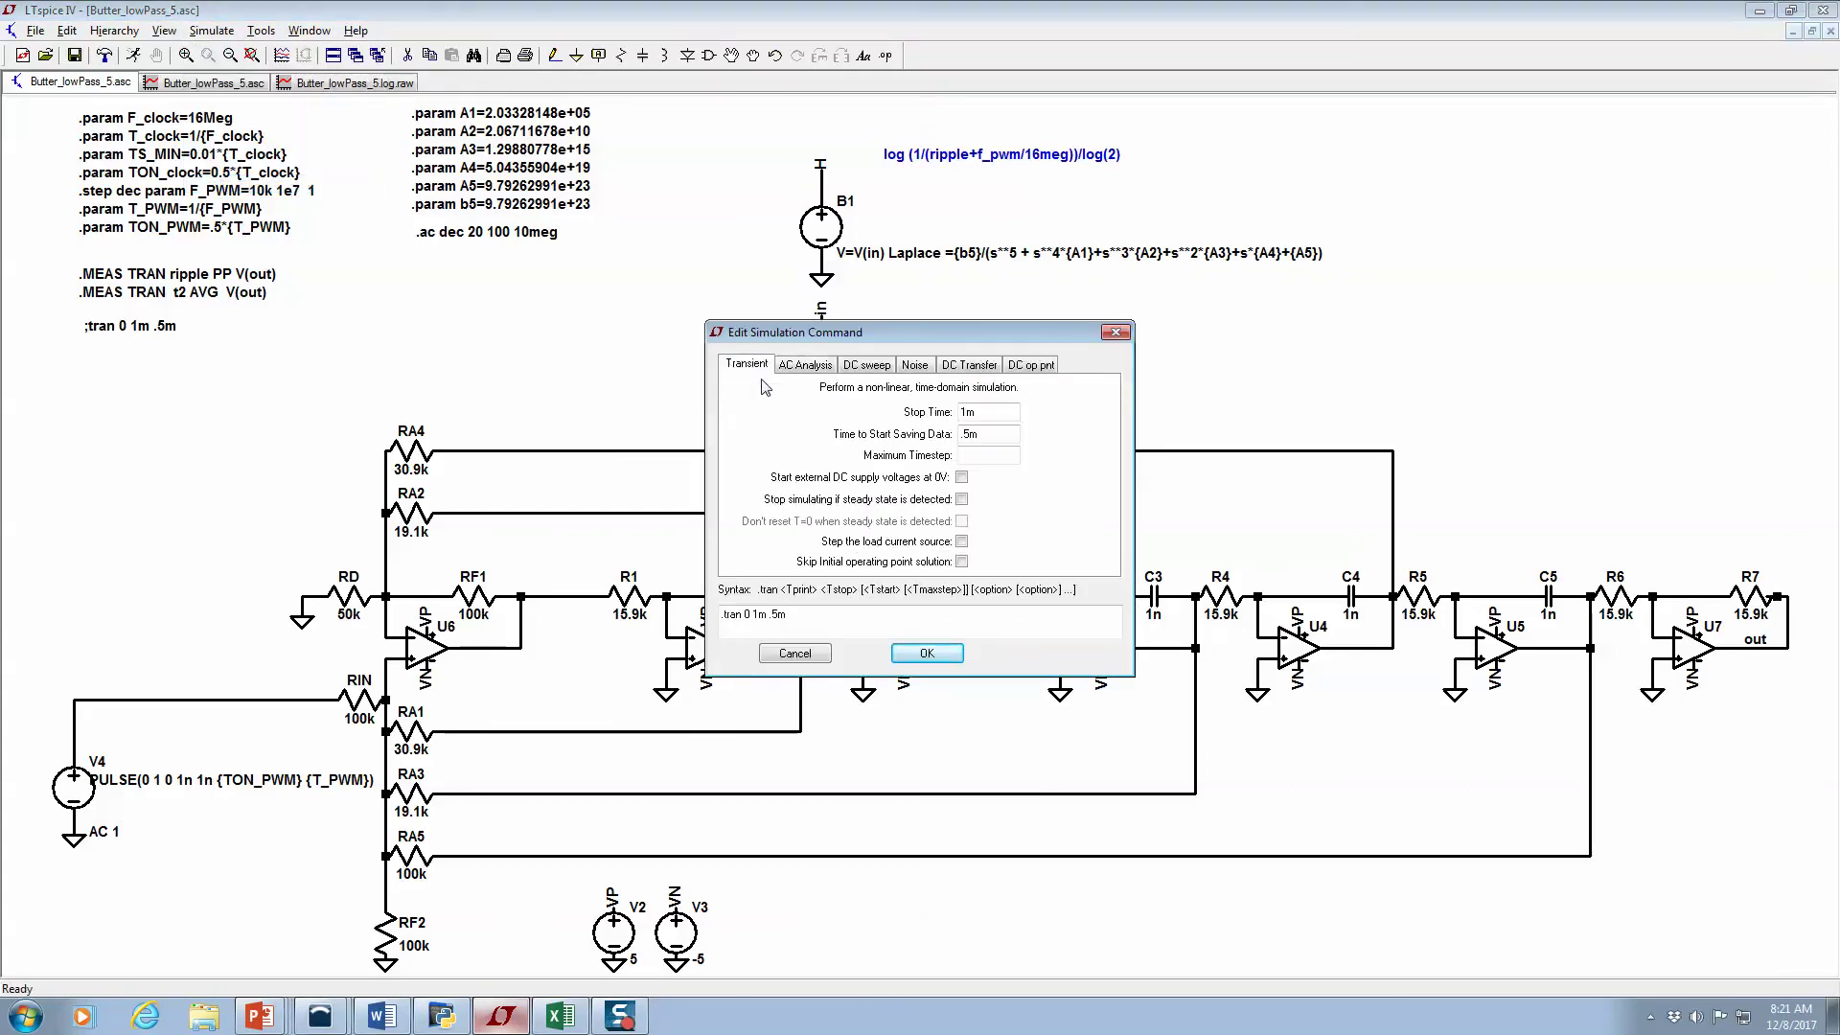
click(923, 653)
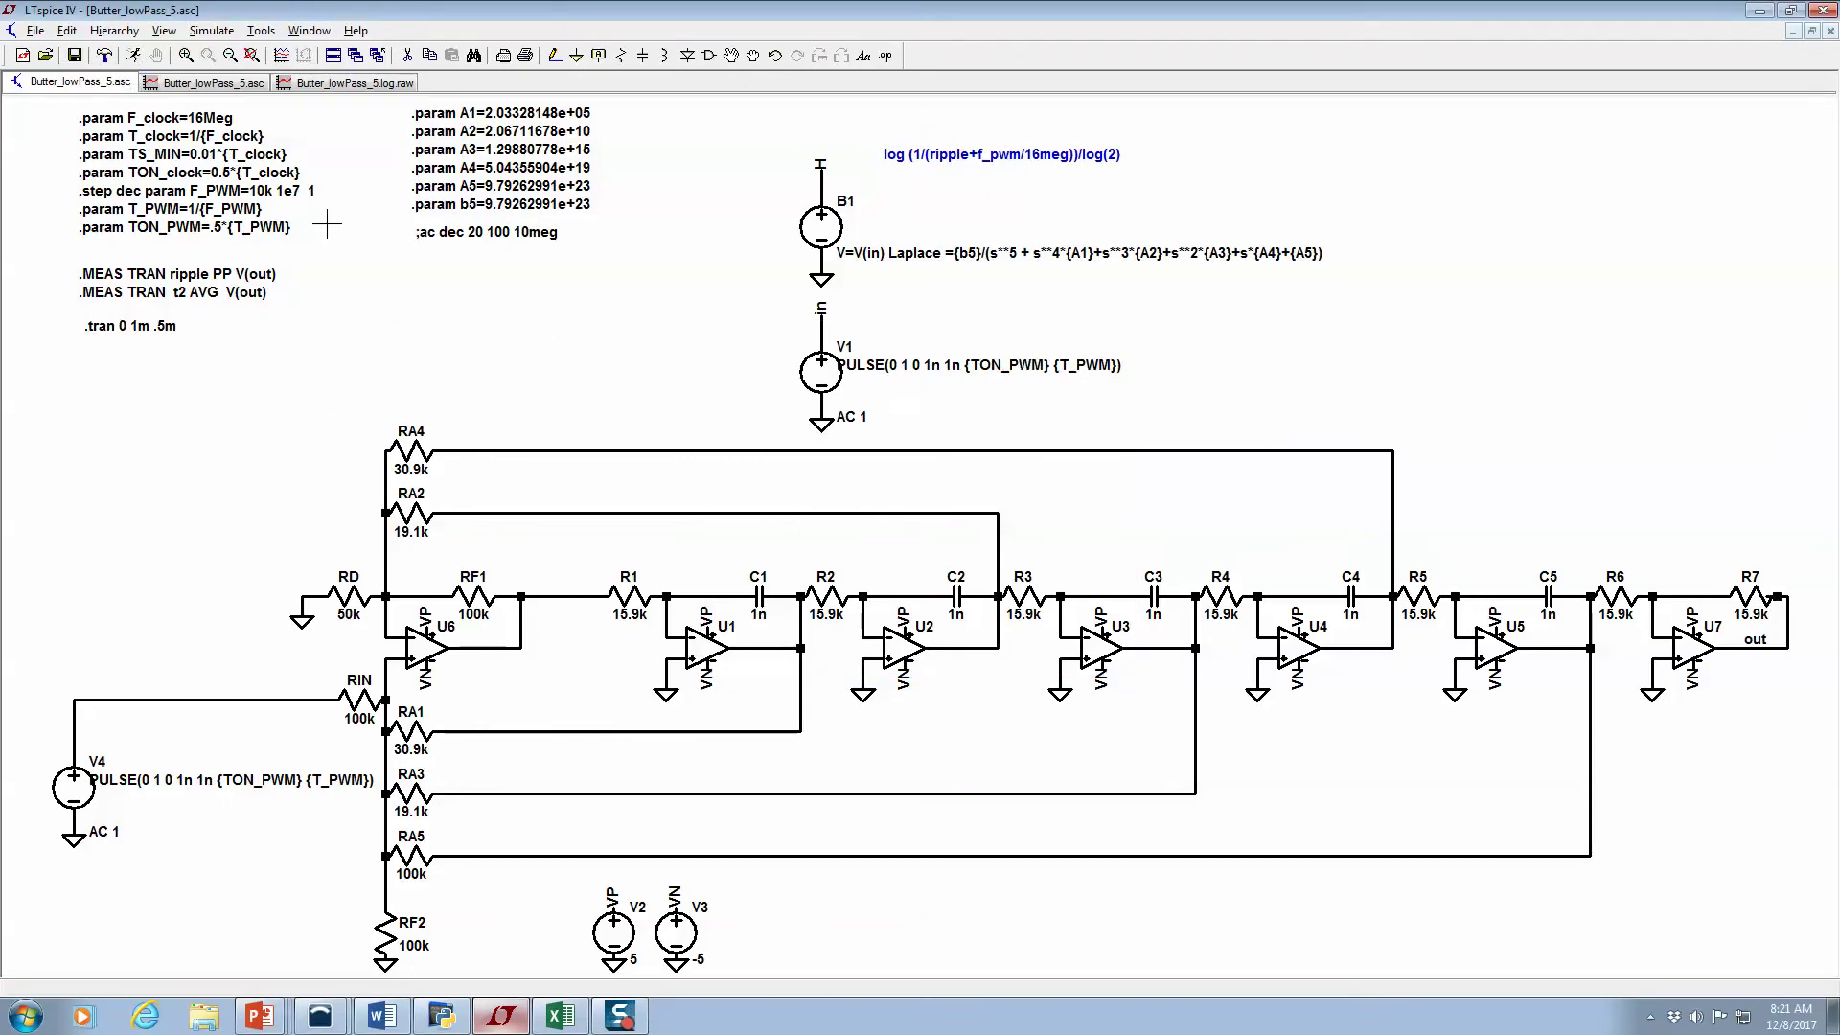
Edit the .step line so F_PWM sweeps 10k to 1e6 at 2 points per decade, then run
right_click(301, 211)
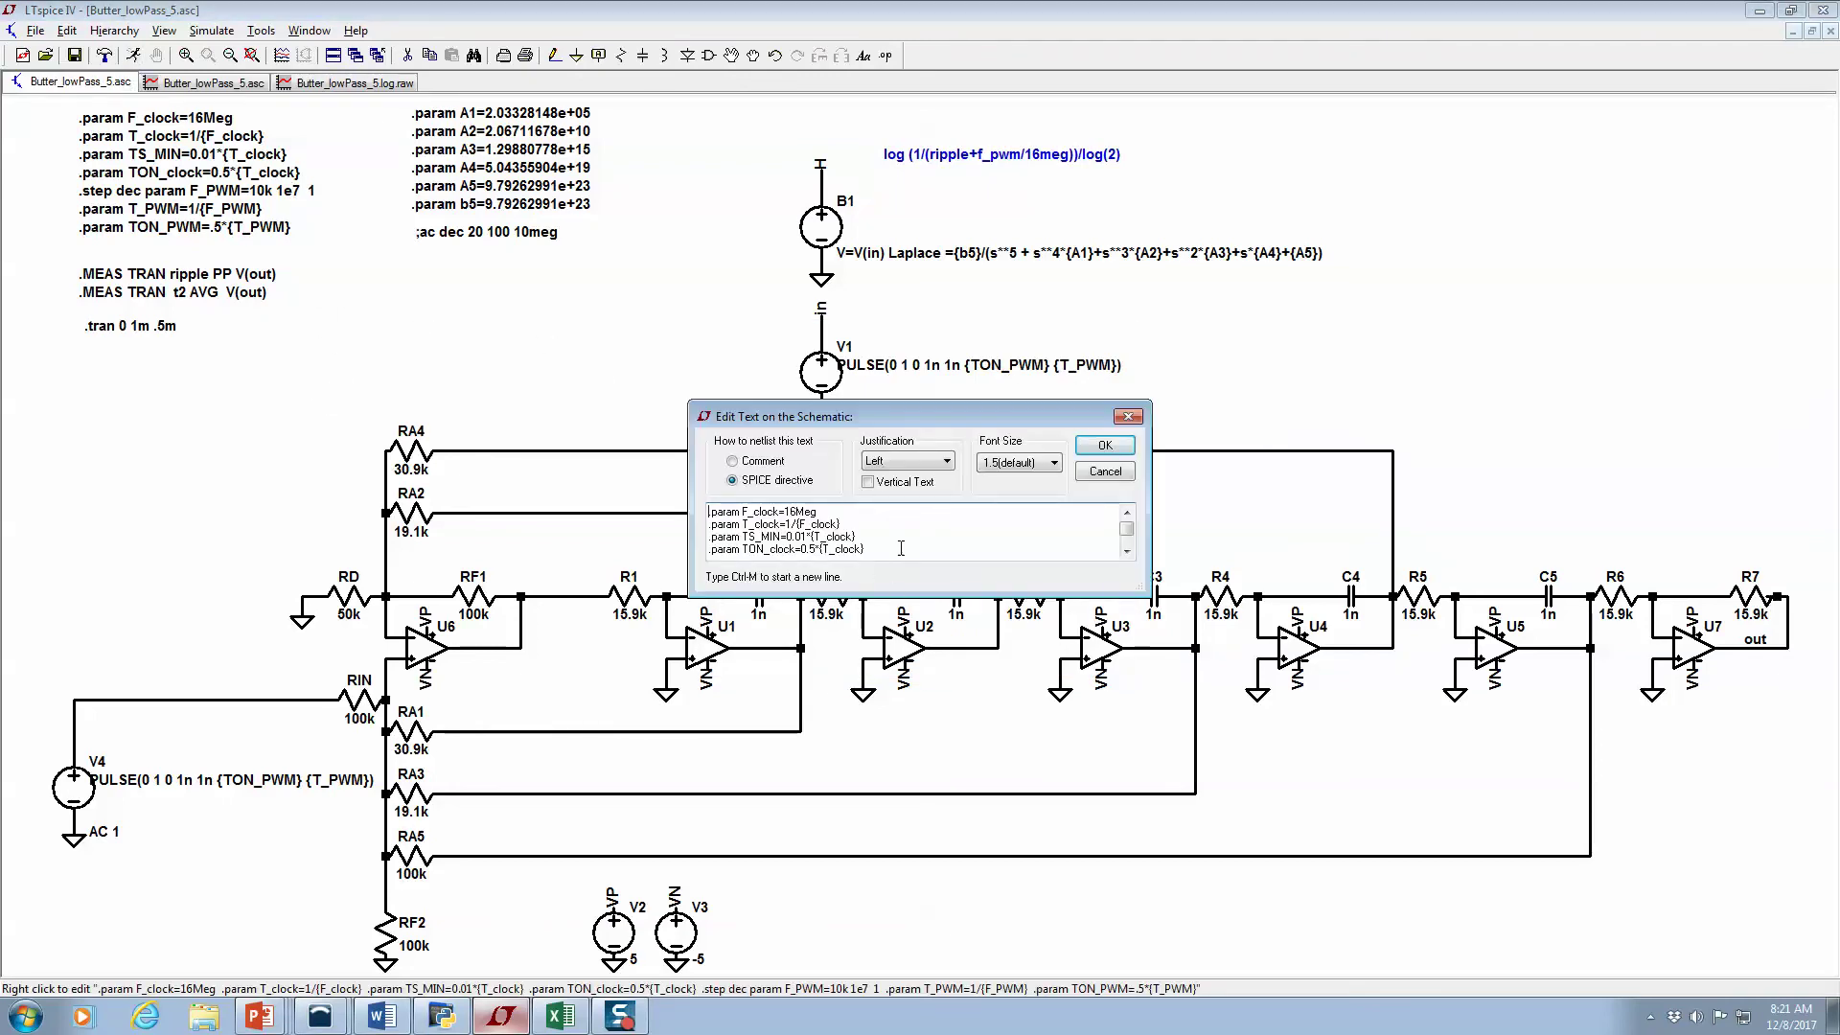
scroll(901, 548, down, 1)
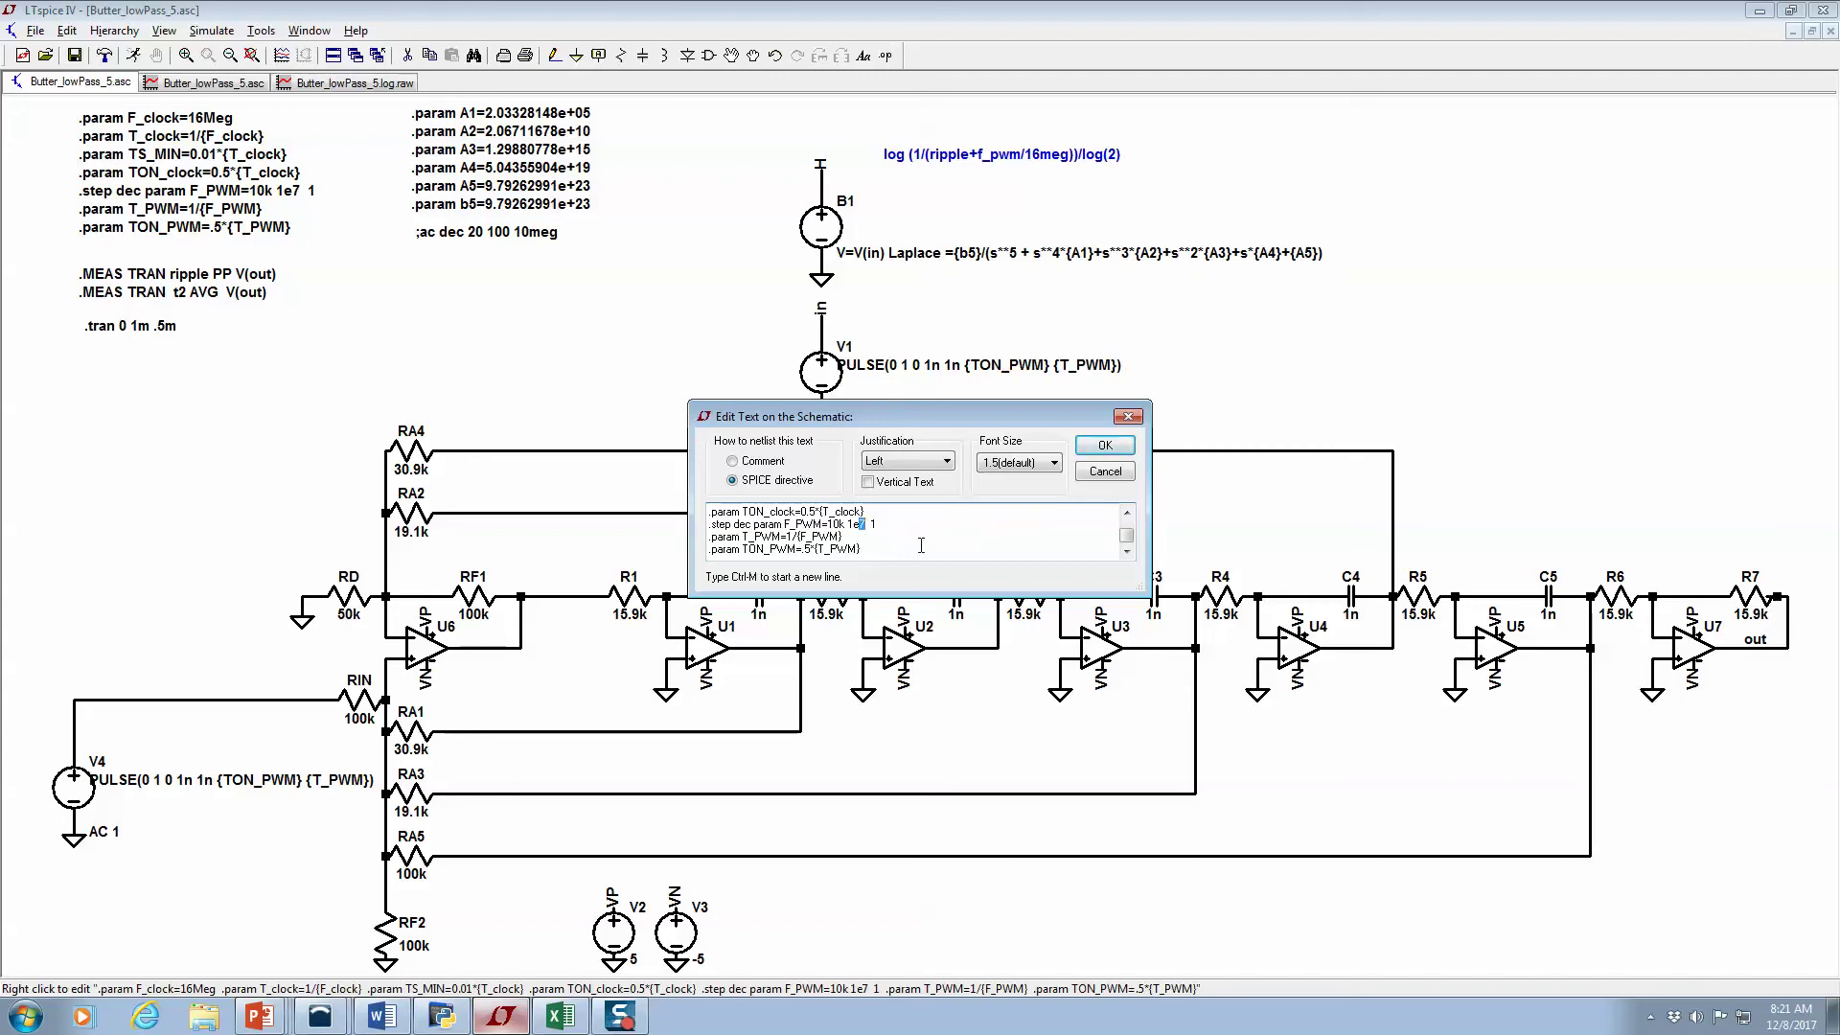
click(1099, 446)
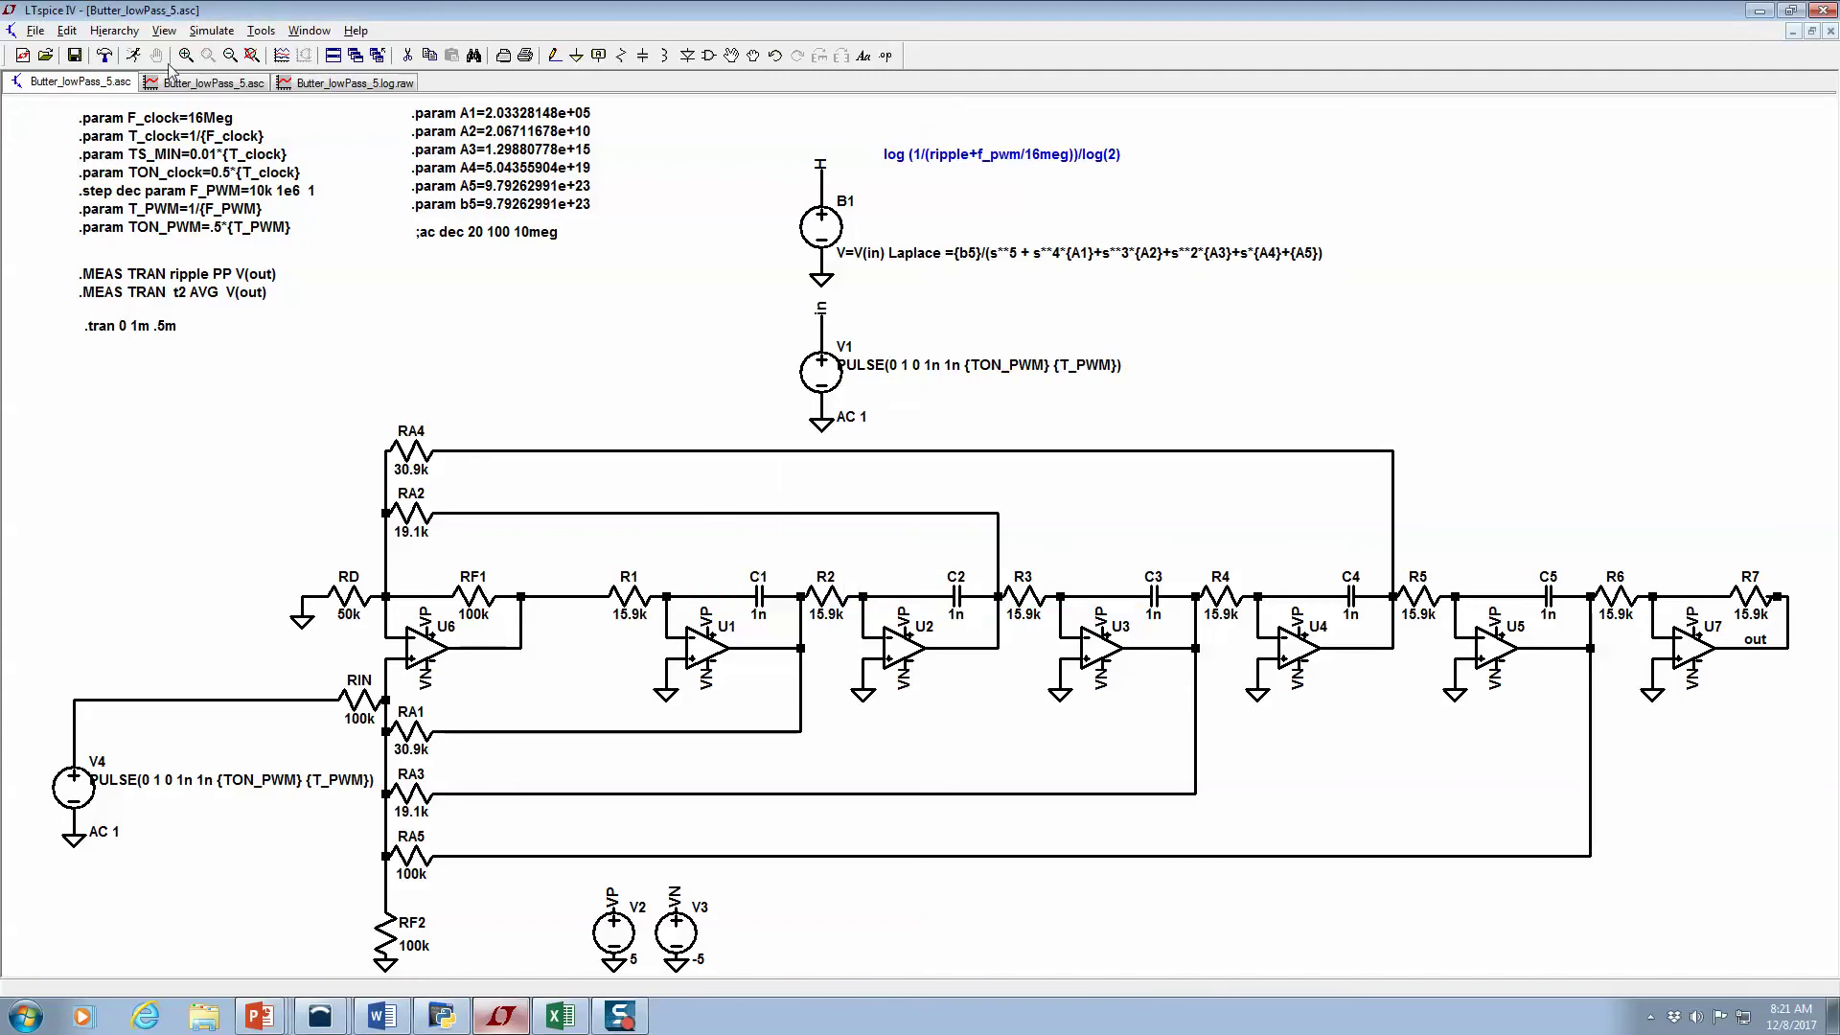
right_click(310, 200)
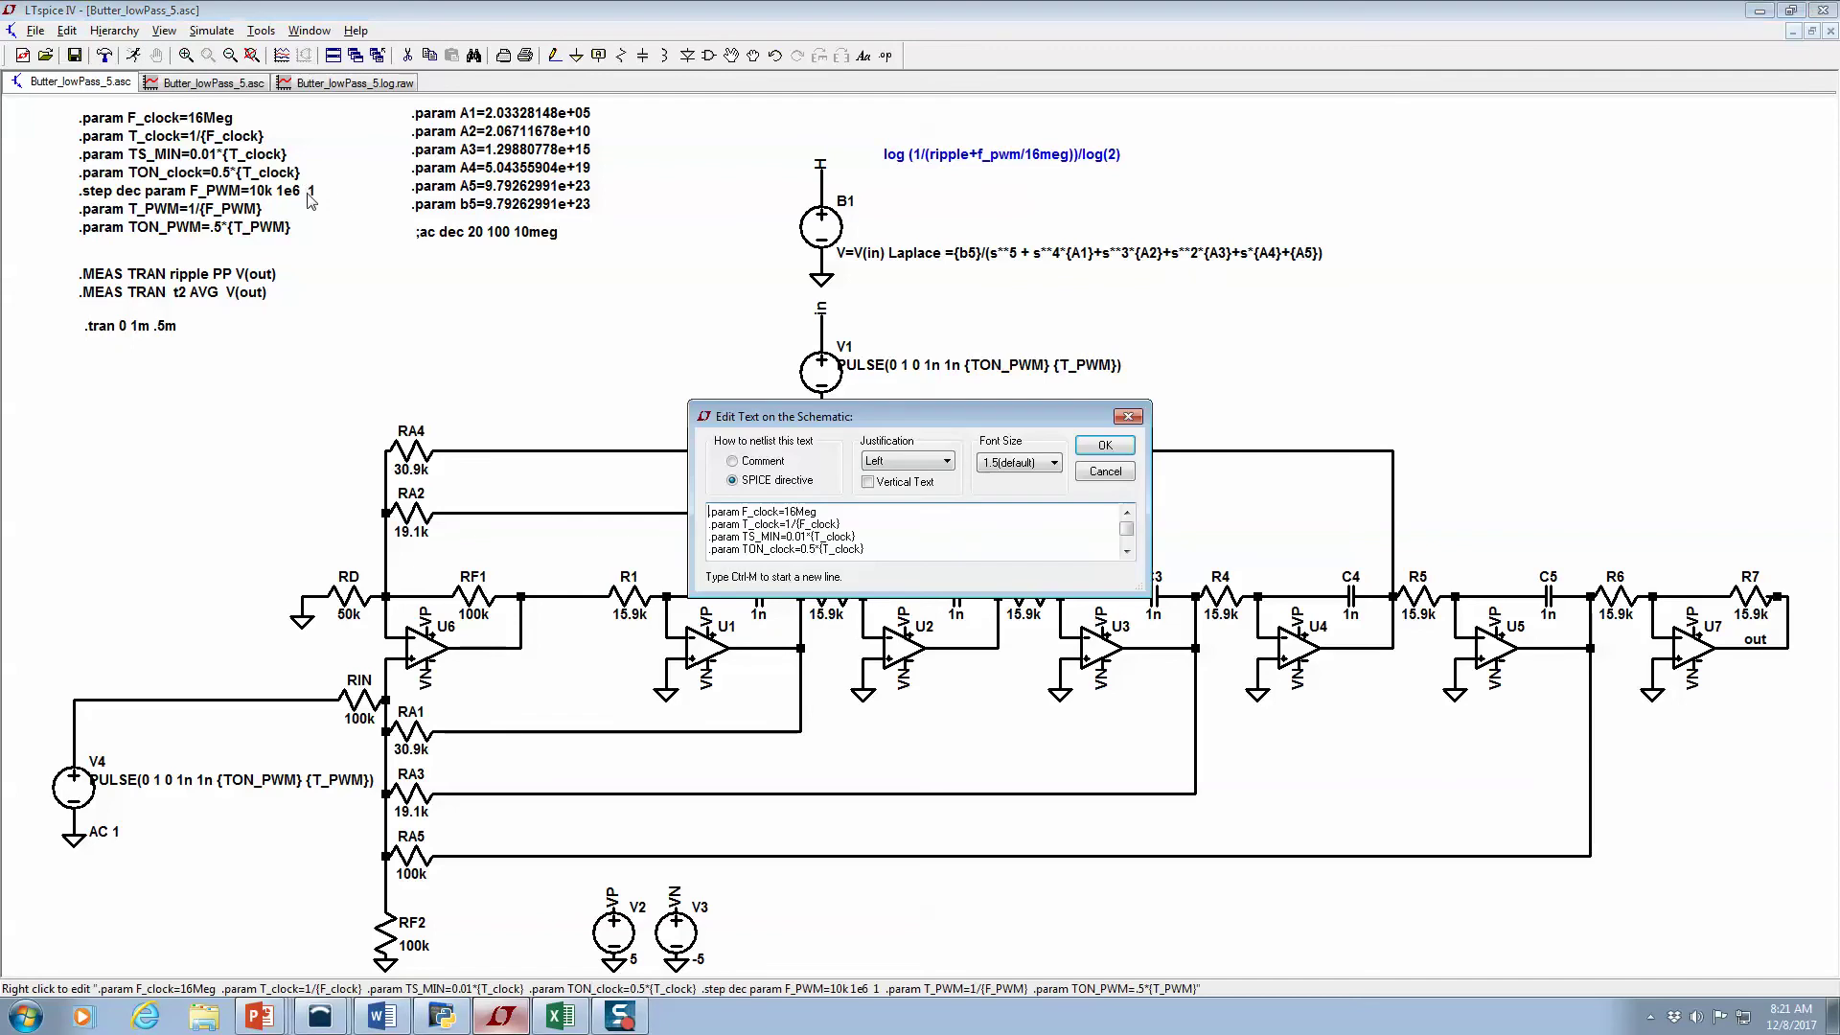
scroll(886, 532, down, 1)
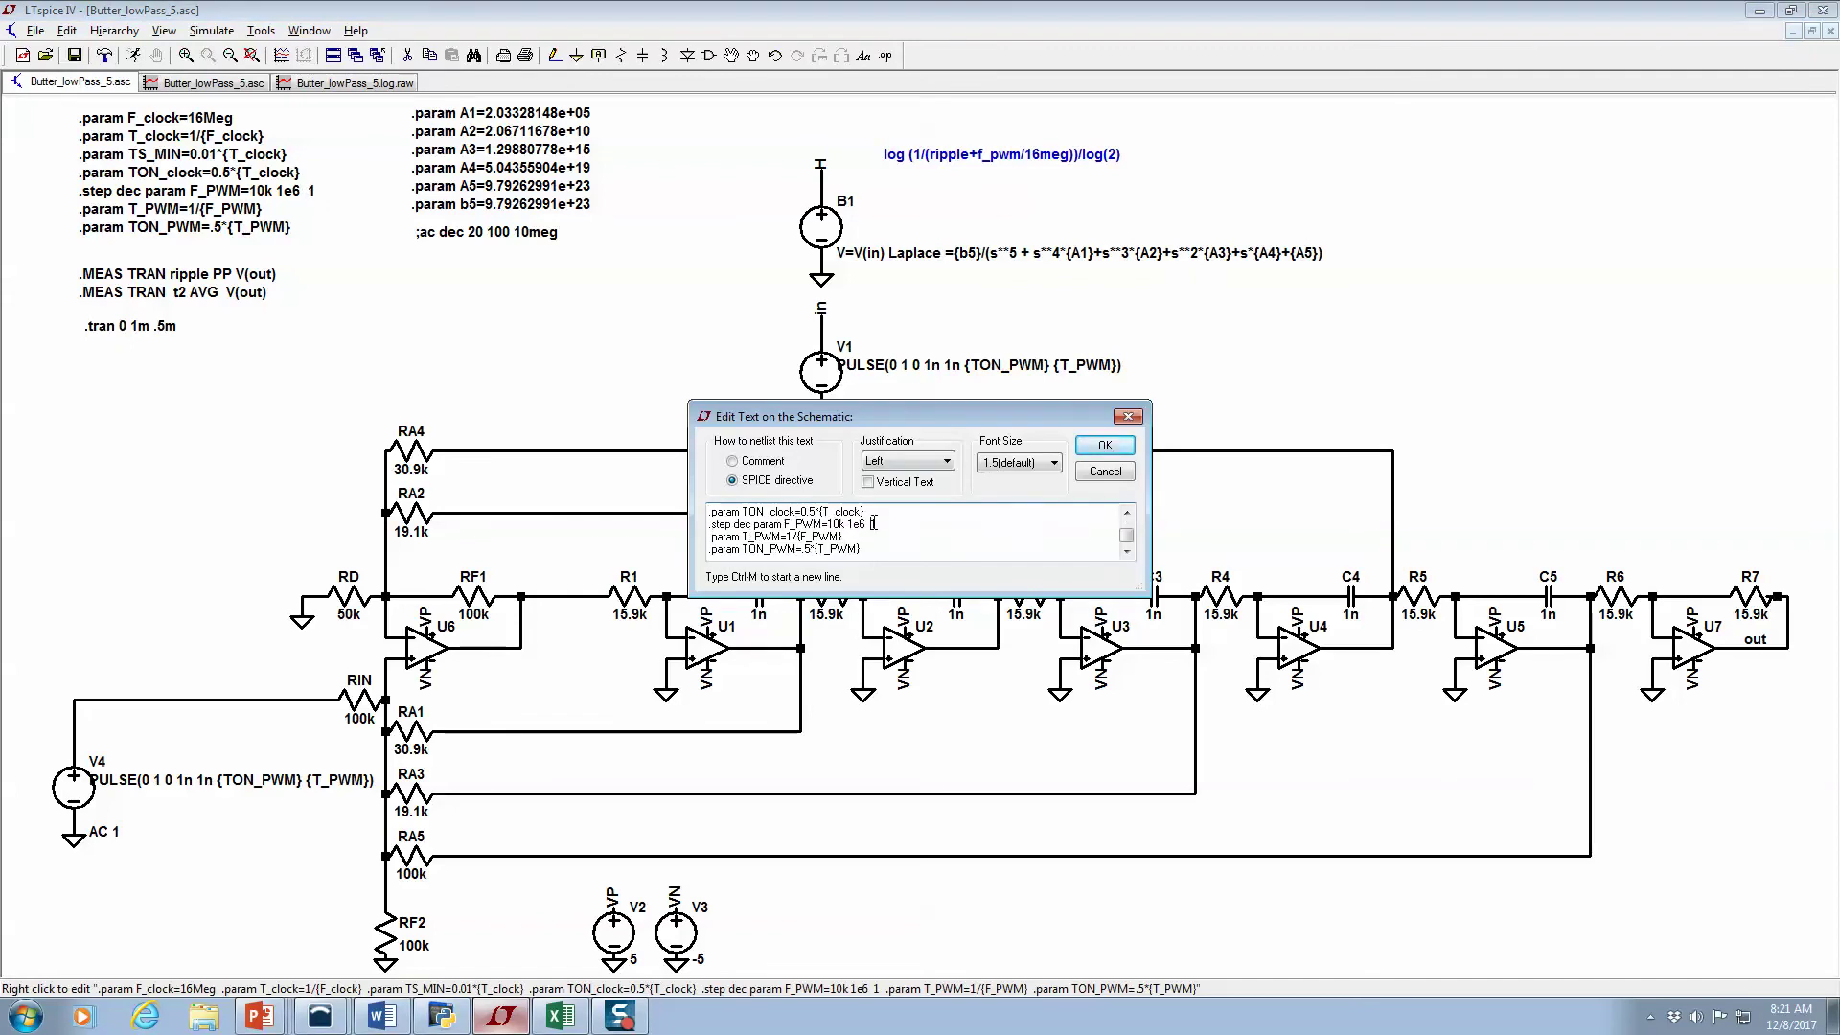
click(1104, 444)
click(134, 55)
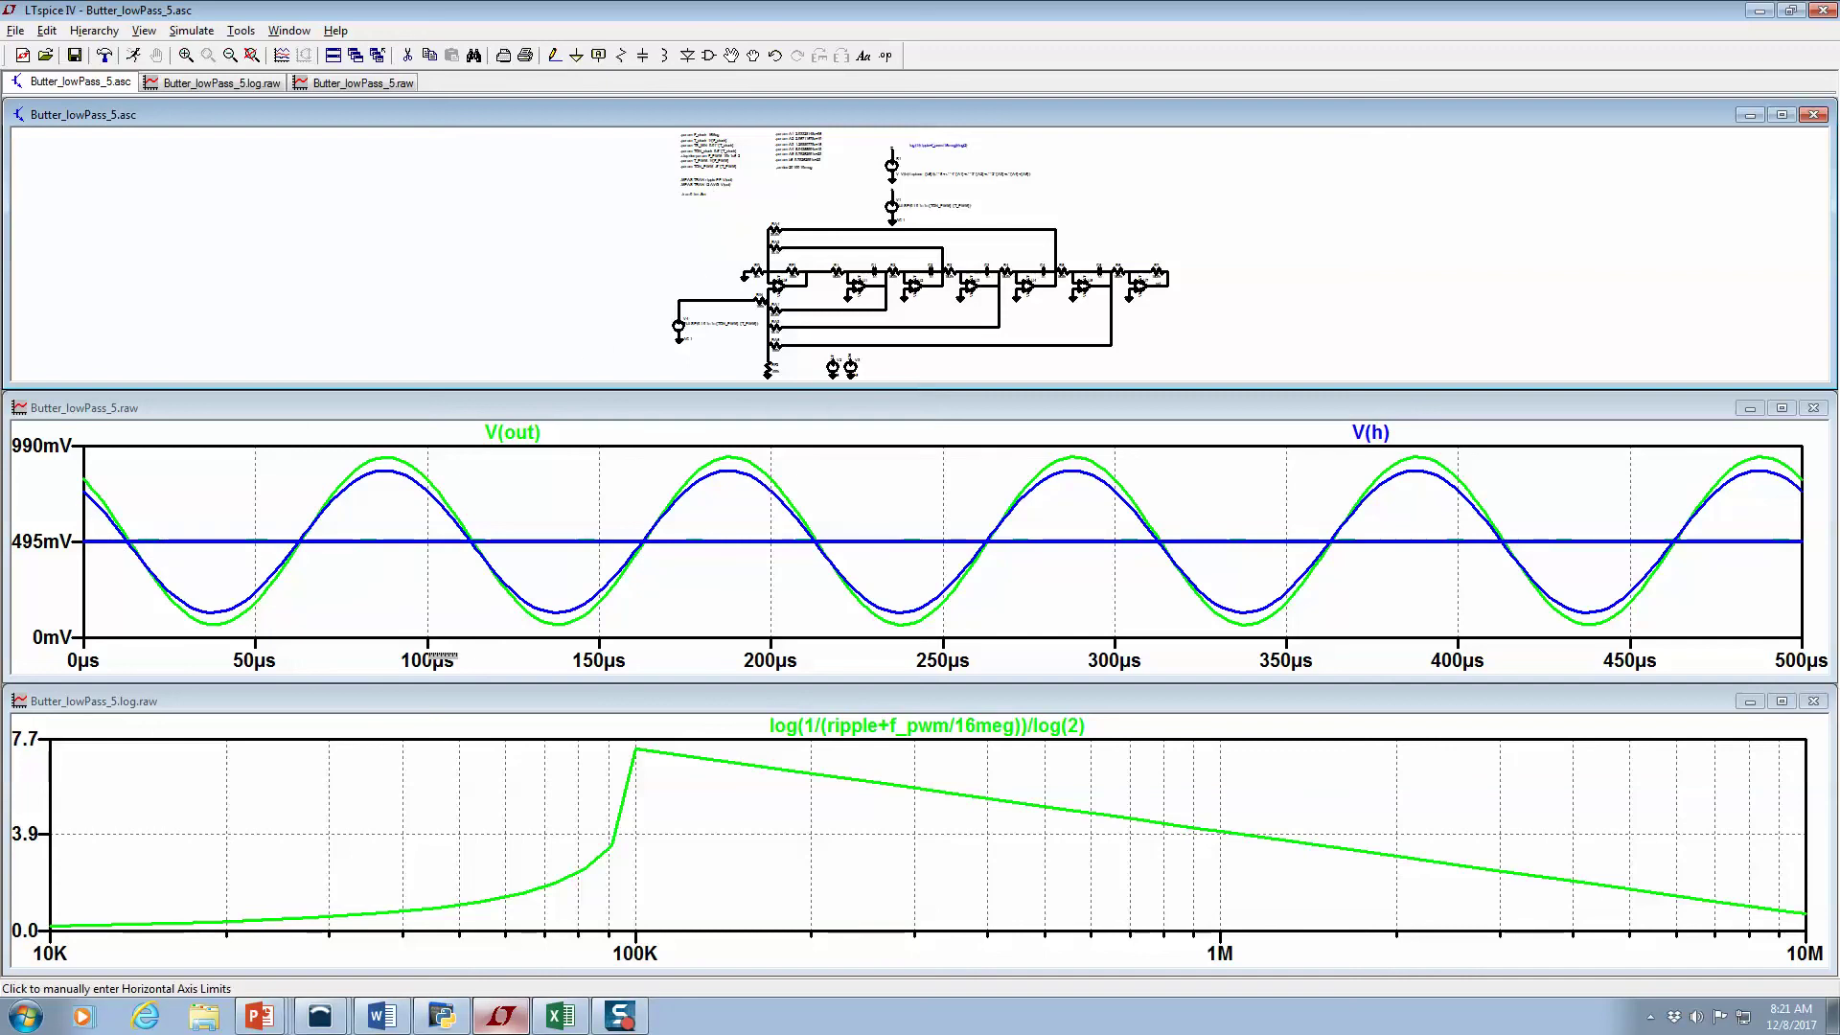
Let the stepped 500 µs transient run finish, then reactivate the schematic window
click(587, 412)
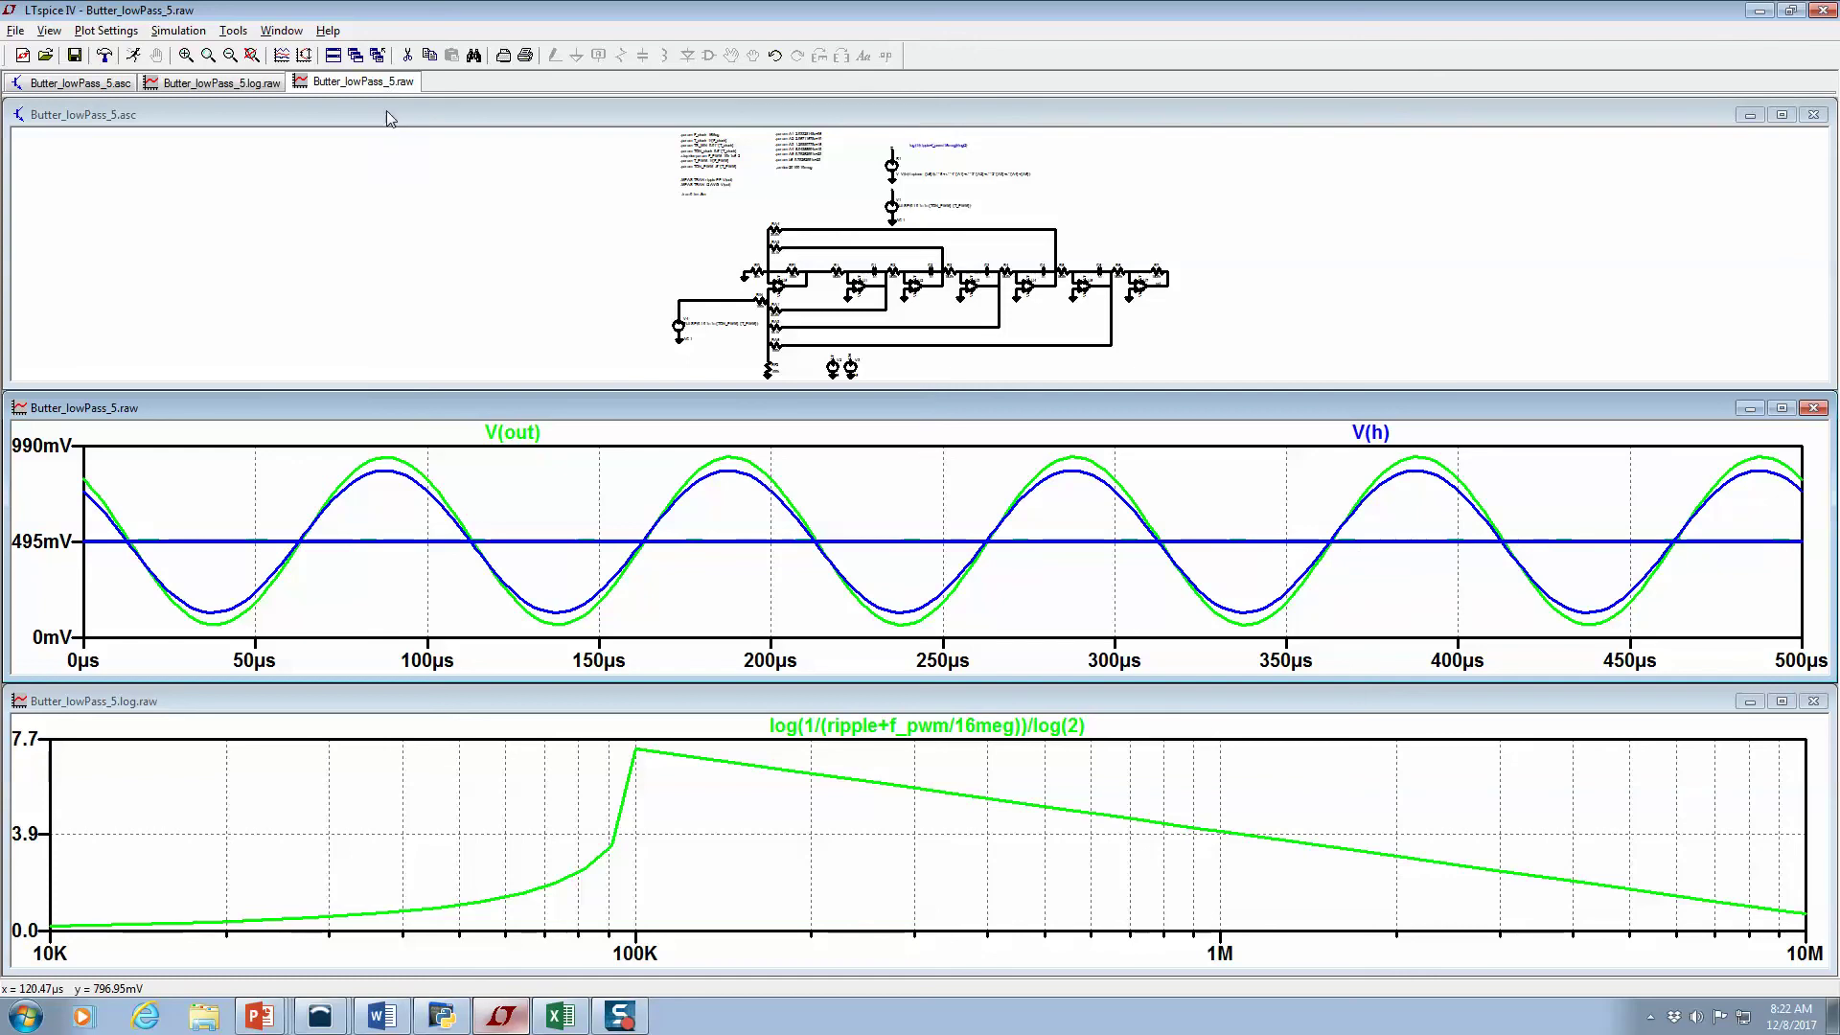
key(ctrl+Tab)
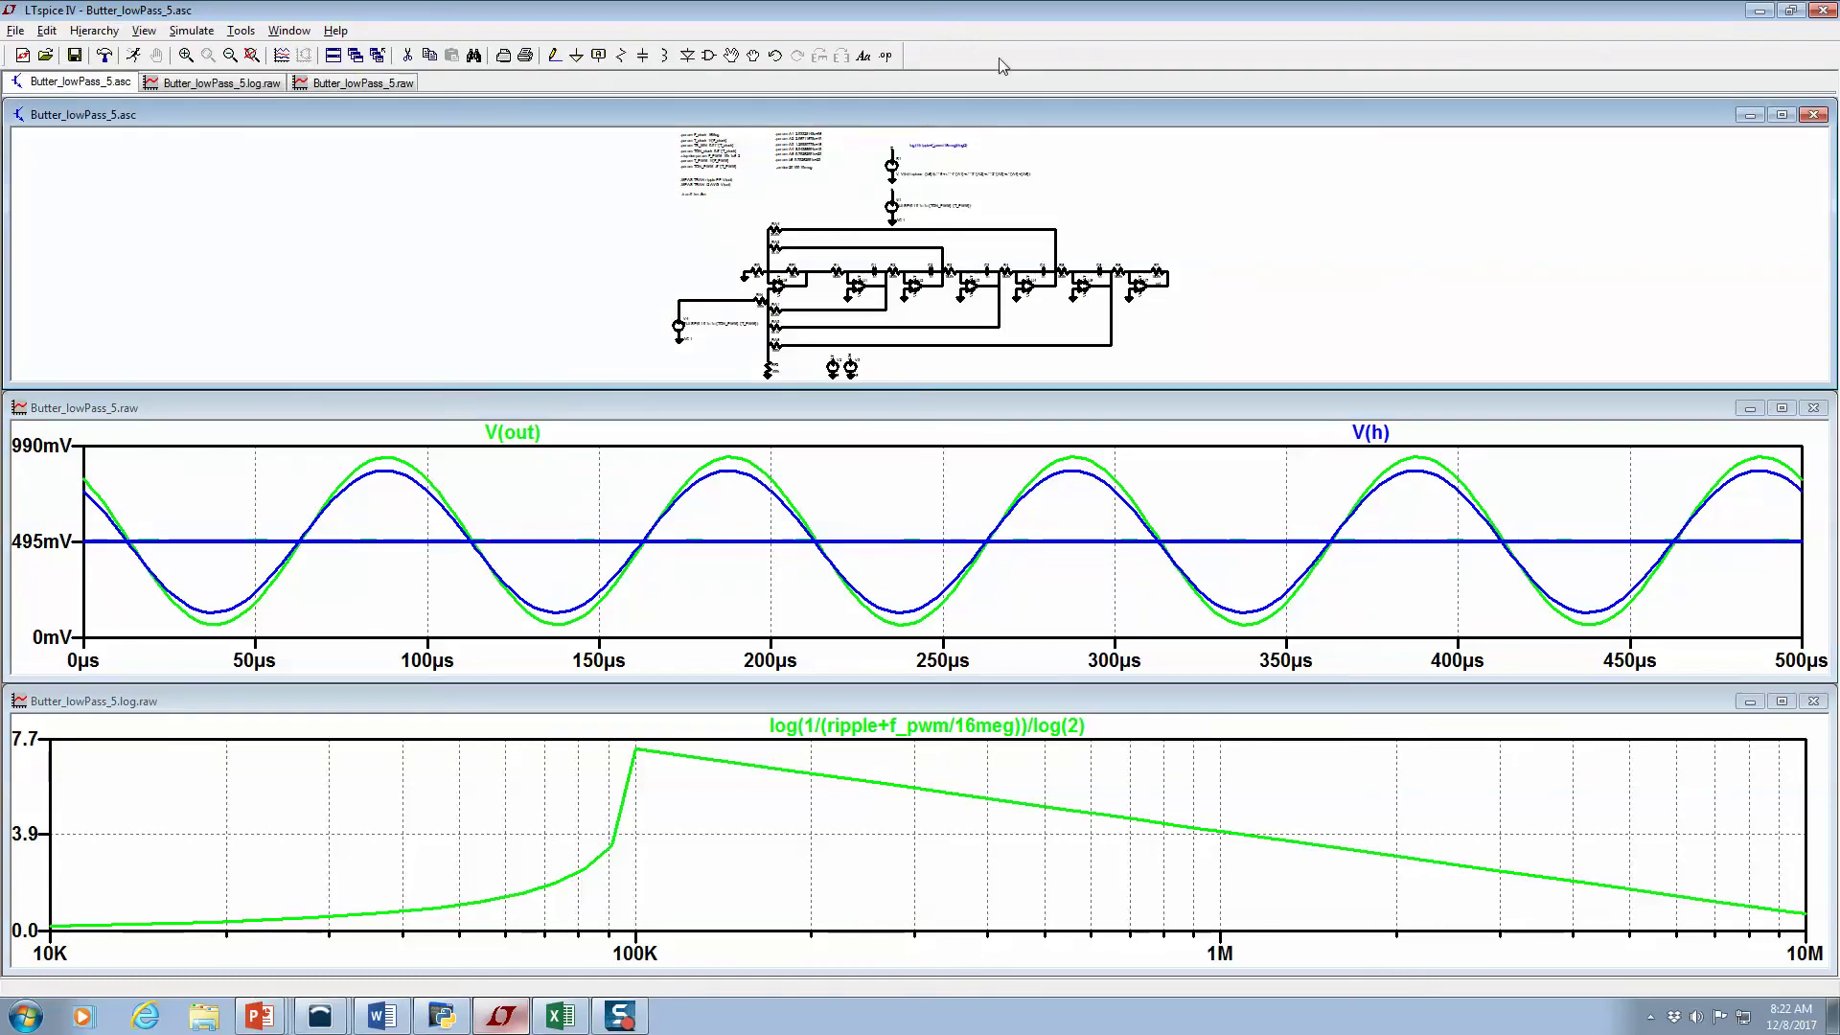
Copy the effective-bits expression from the comment and plot the stepped .meas data from the SPICE Error Log
right_click(939, 145)
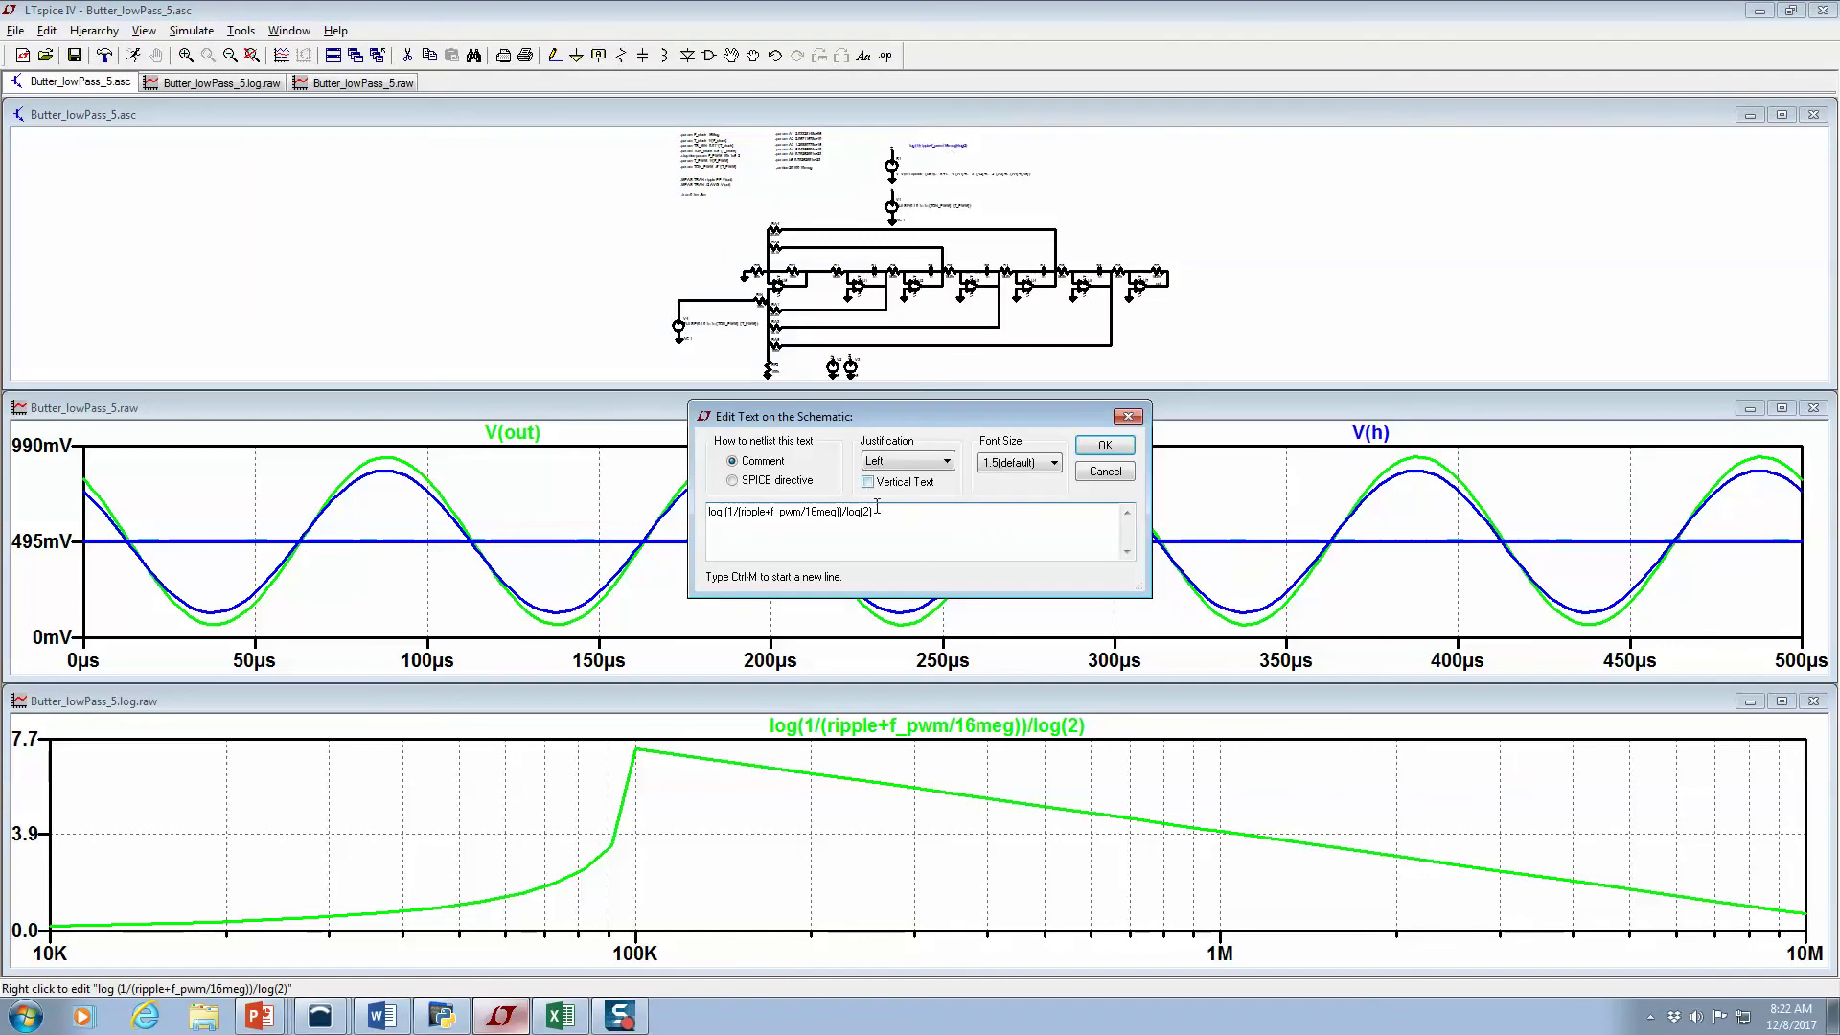
drag(872, 513, 460, 520)
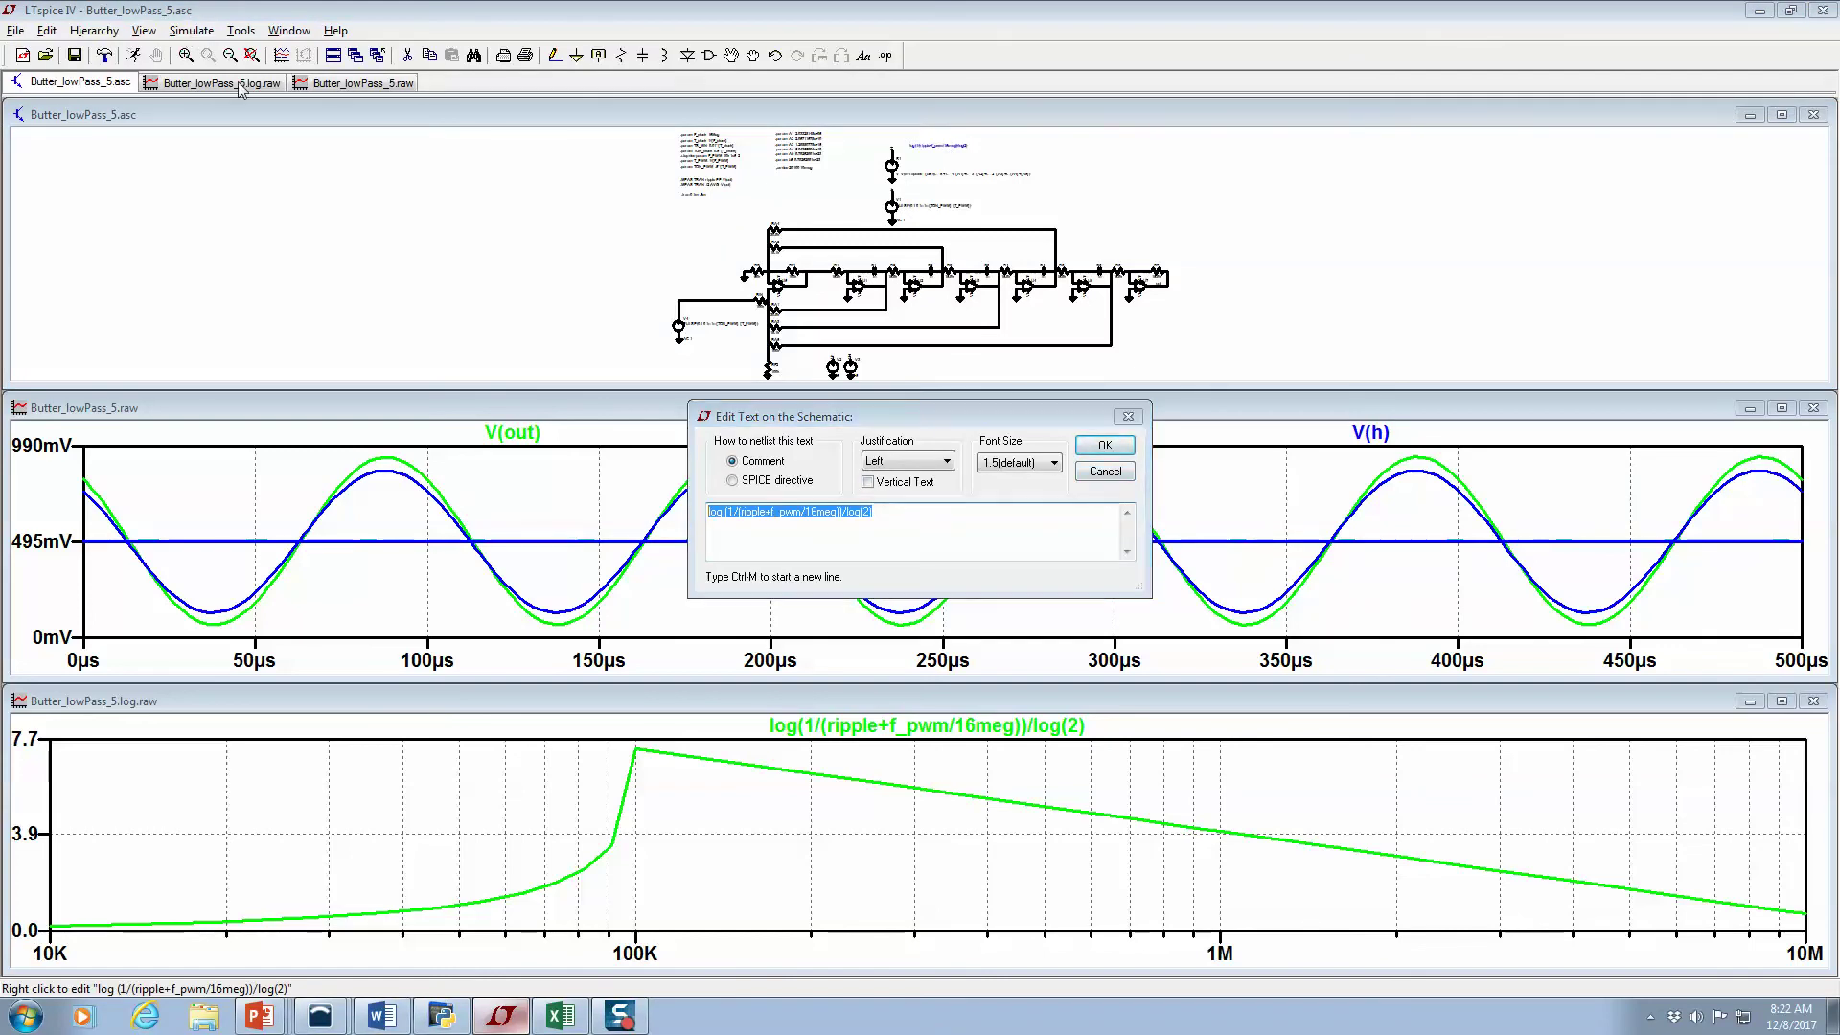
click(1102, 471)
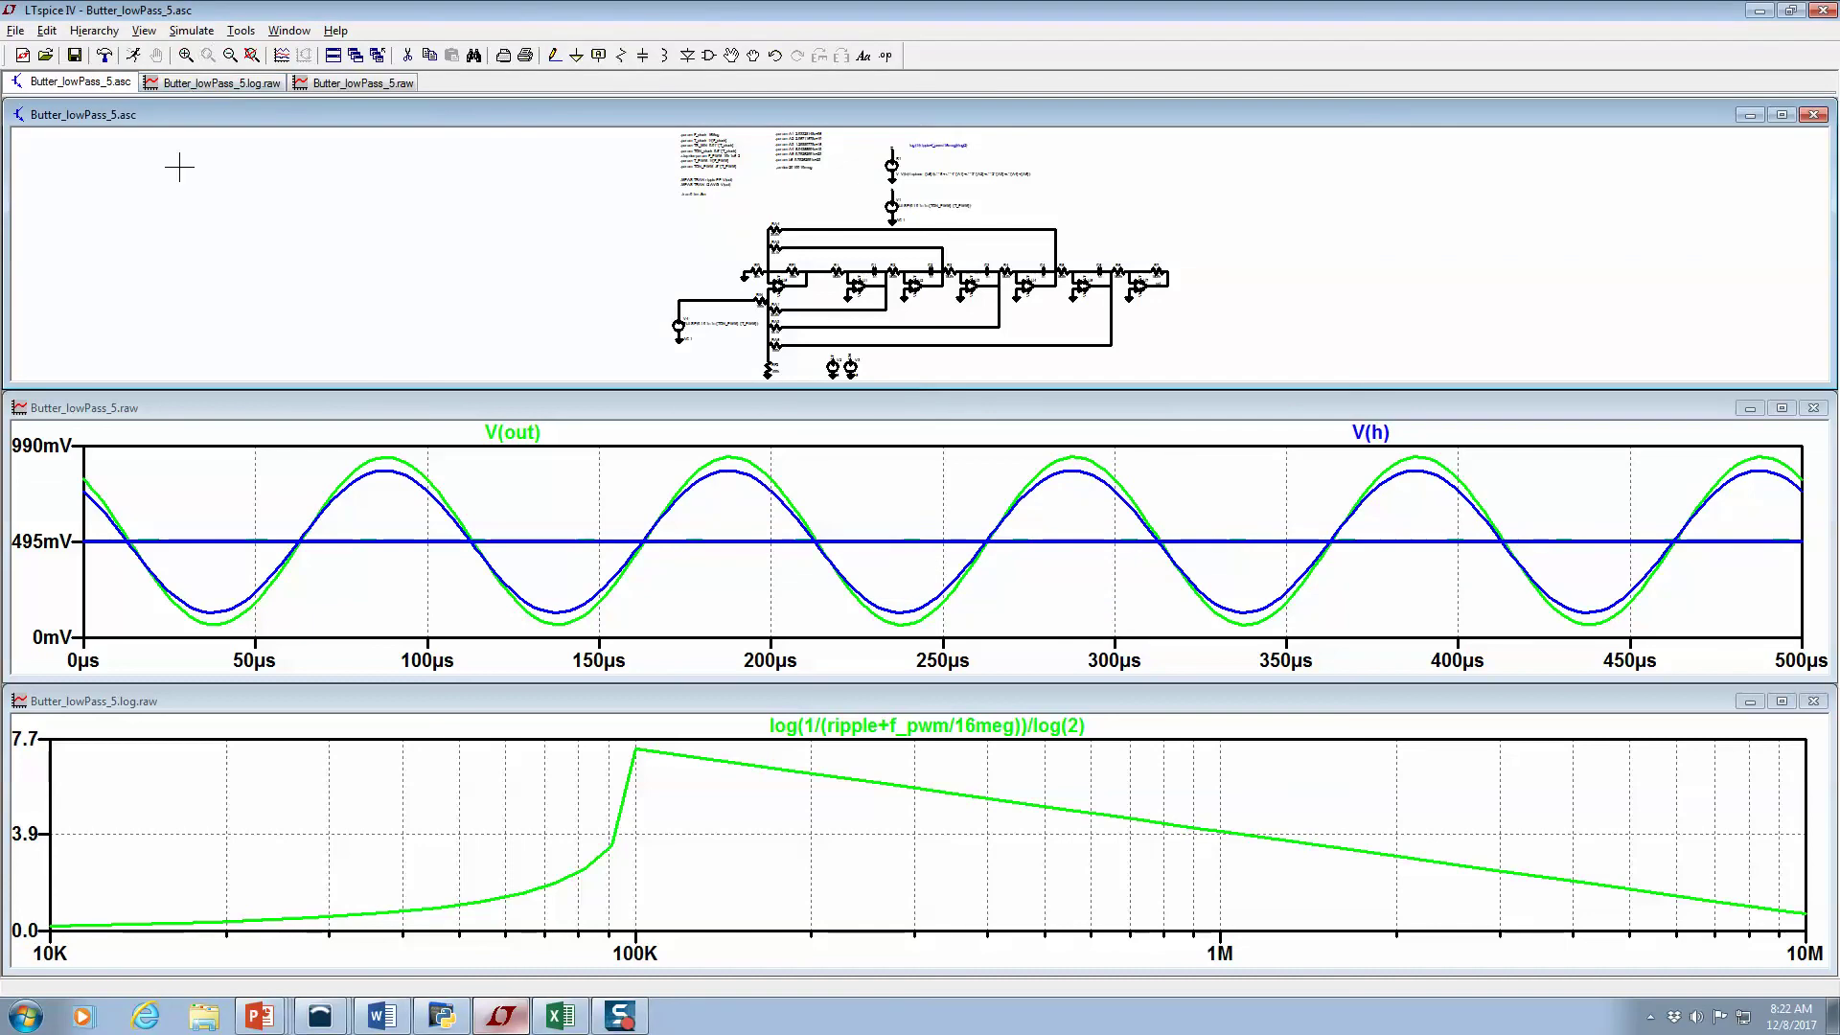
click(143, 30)
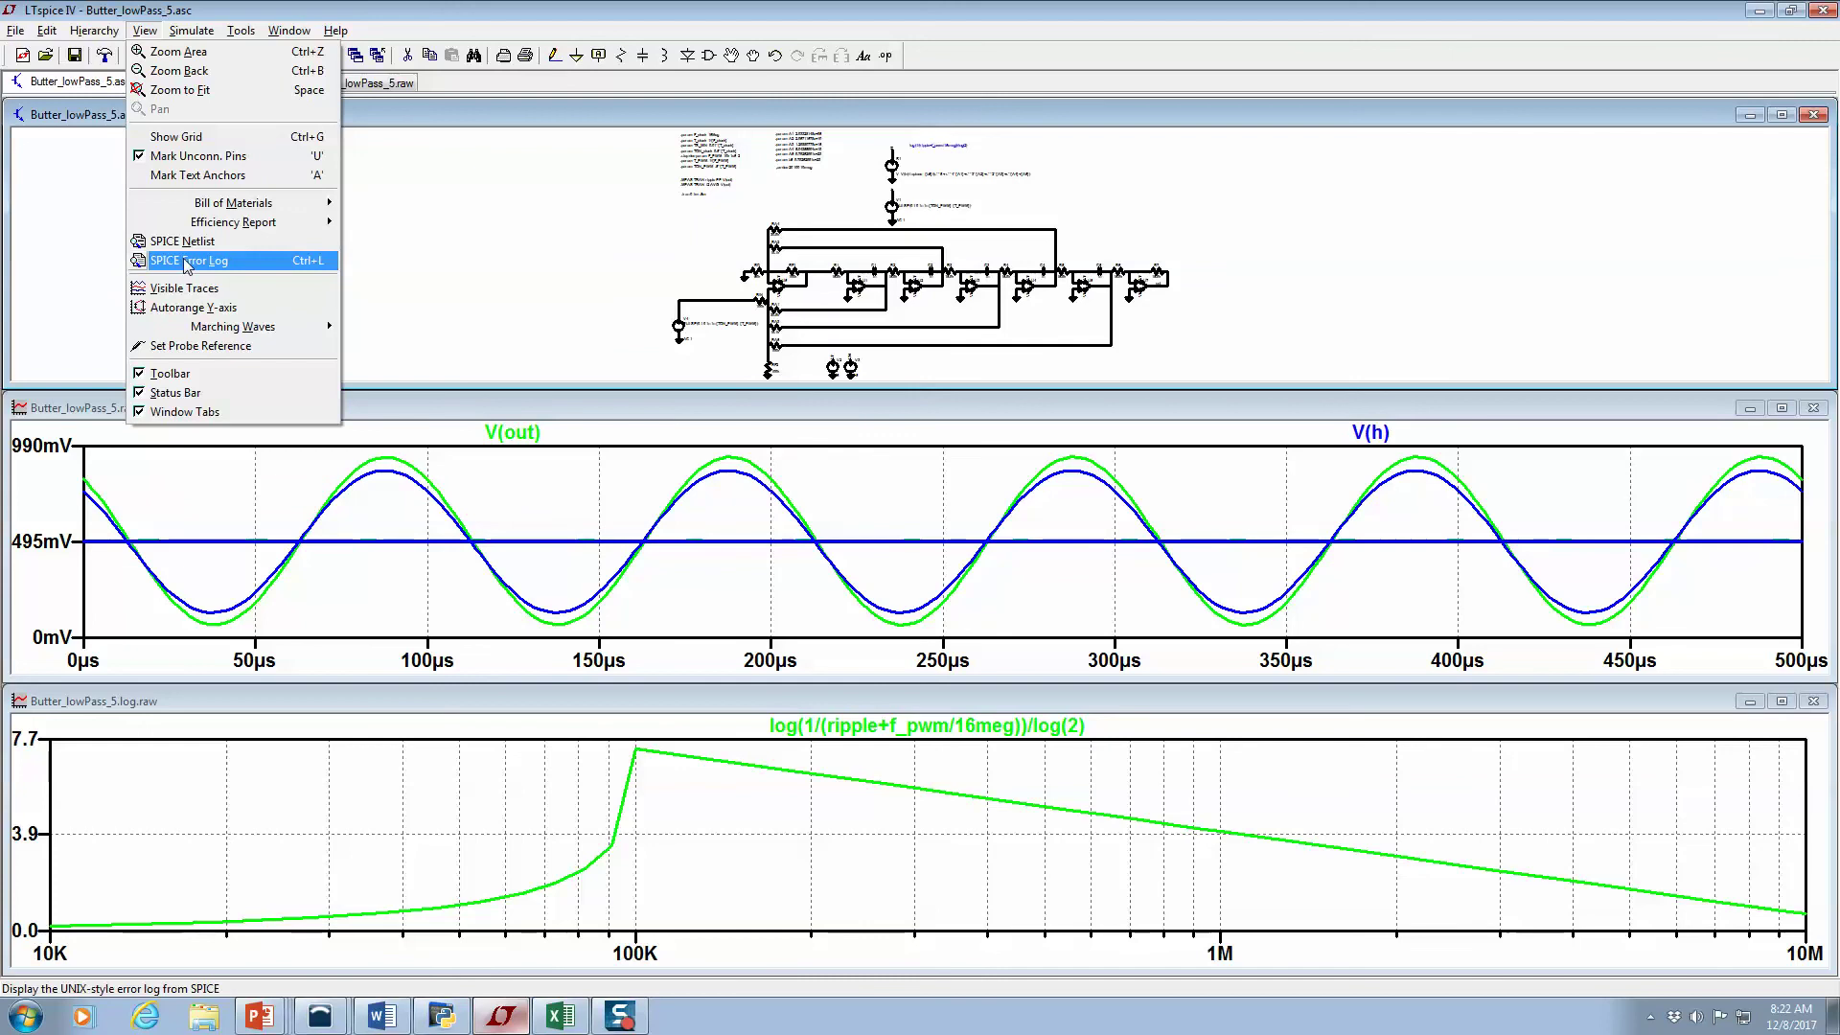
click(187, 260)
right_click(792, 523)
click(819, 550)
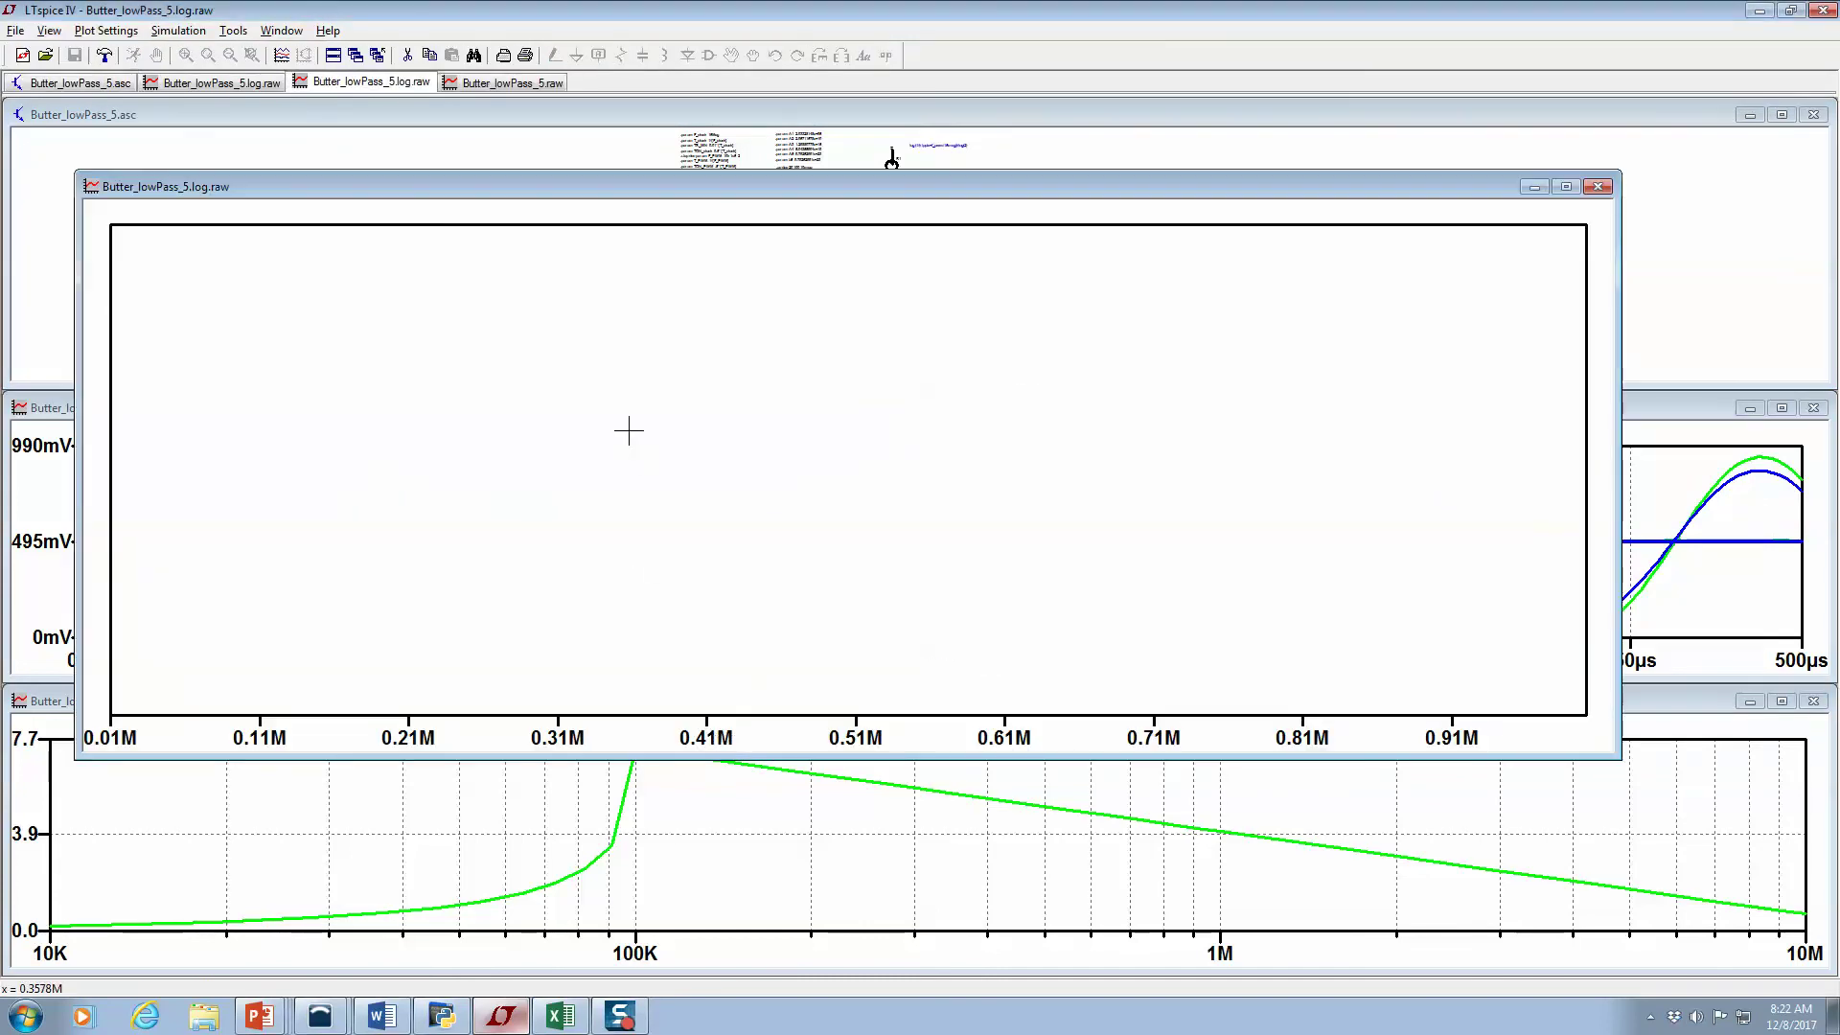
Plot the ripple measurement and replace it with log(1/(ripple+f_pwm/16meg))/log(2)
right_click(630, 431)
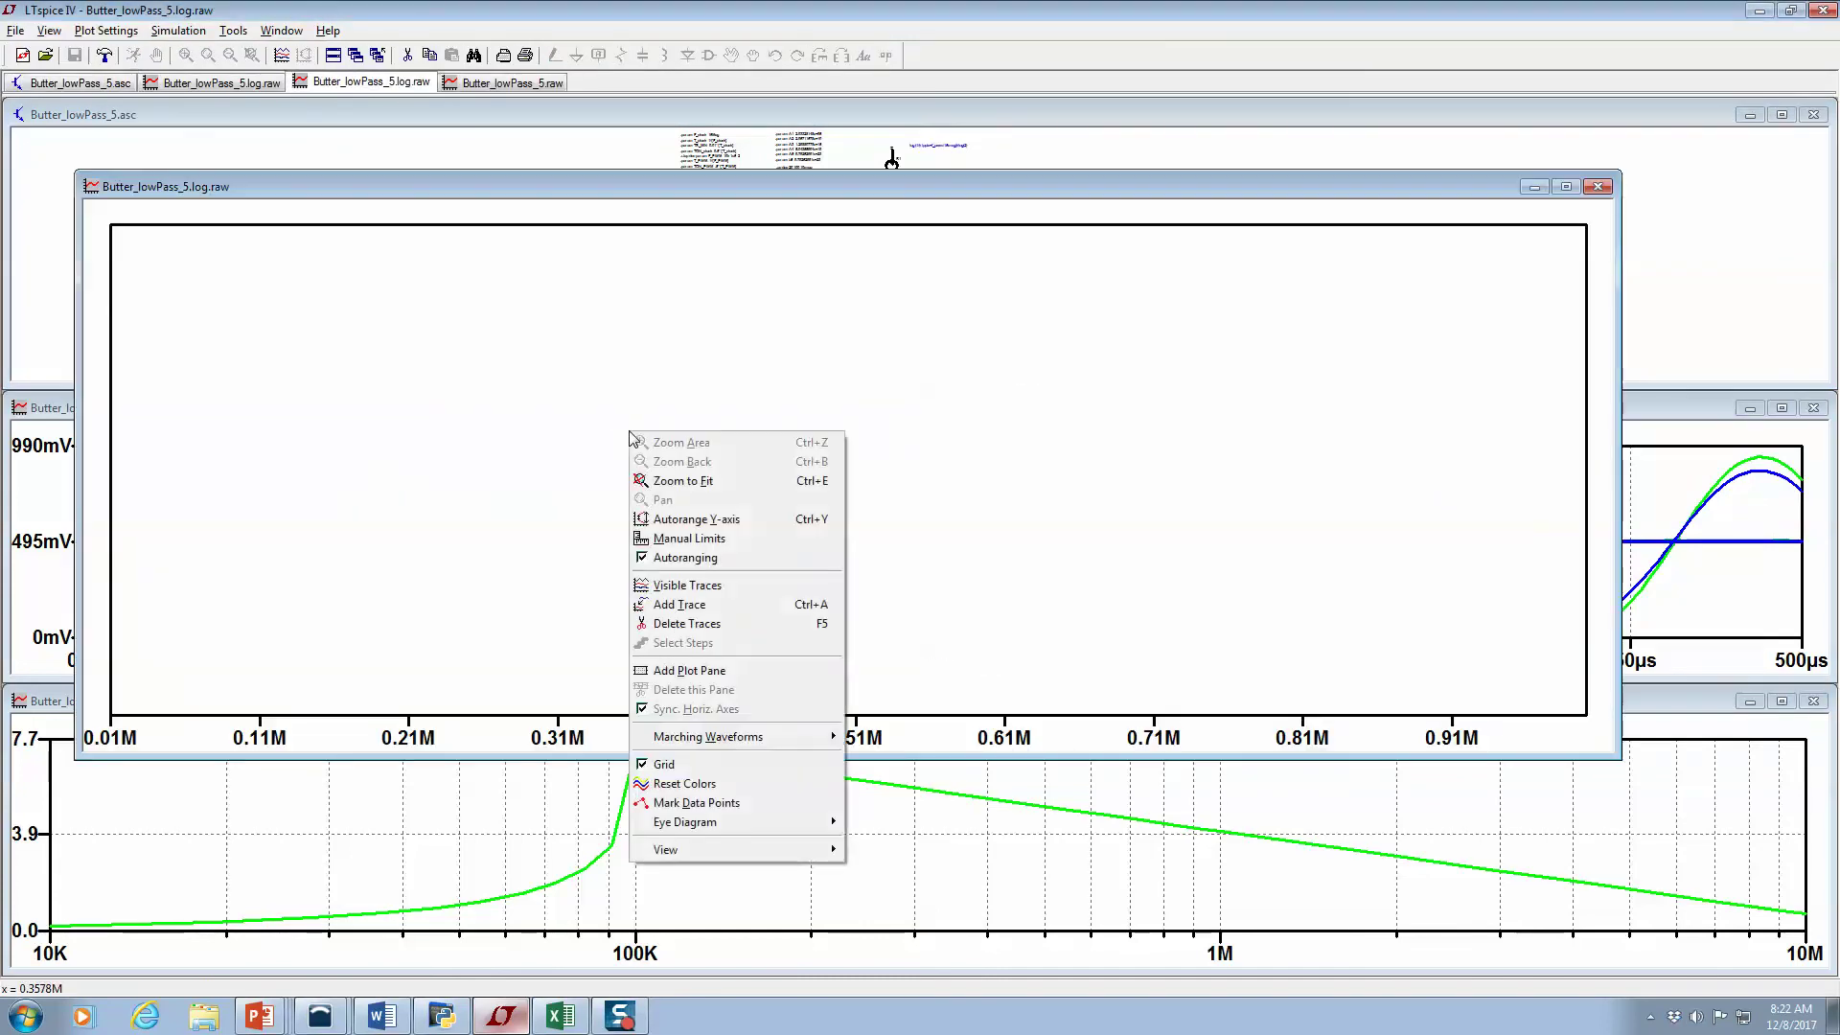
click(688, 519)
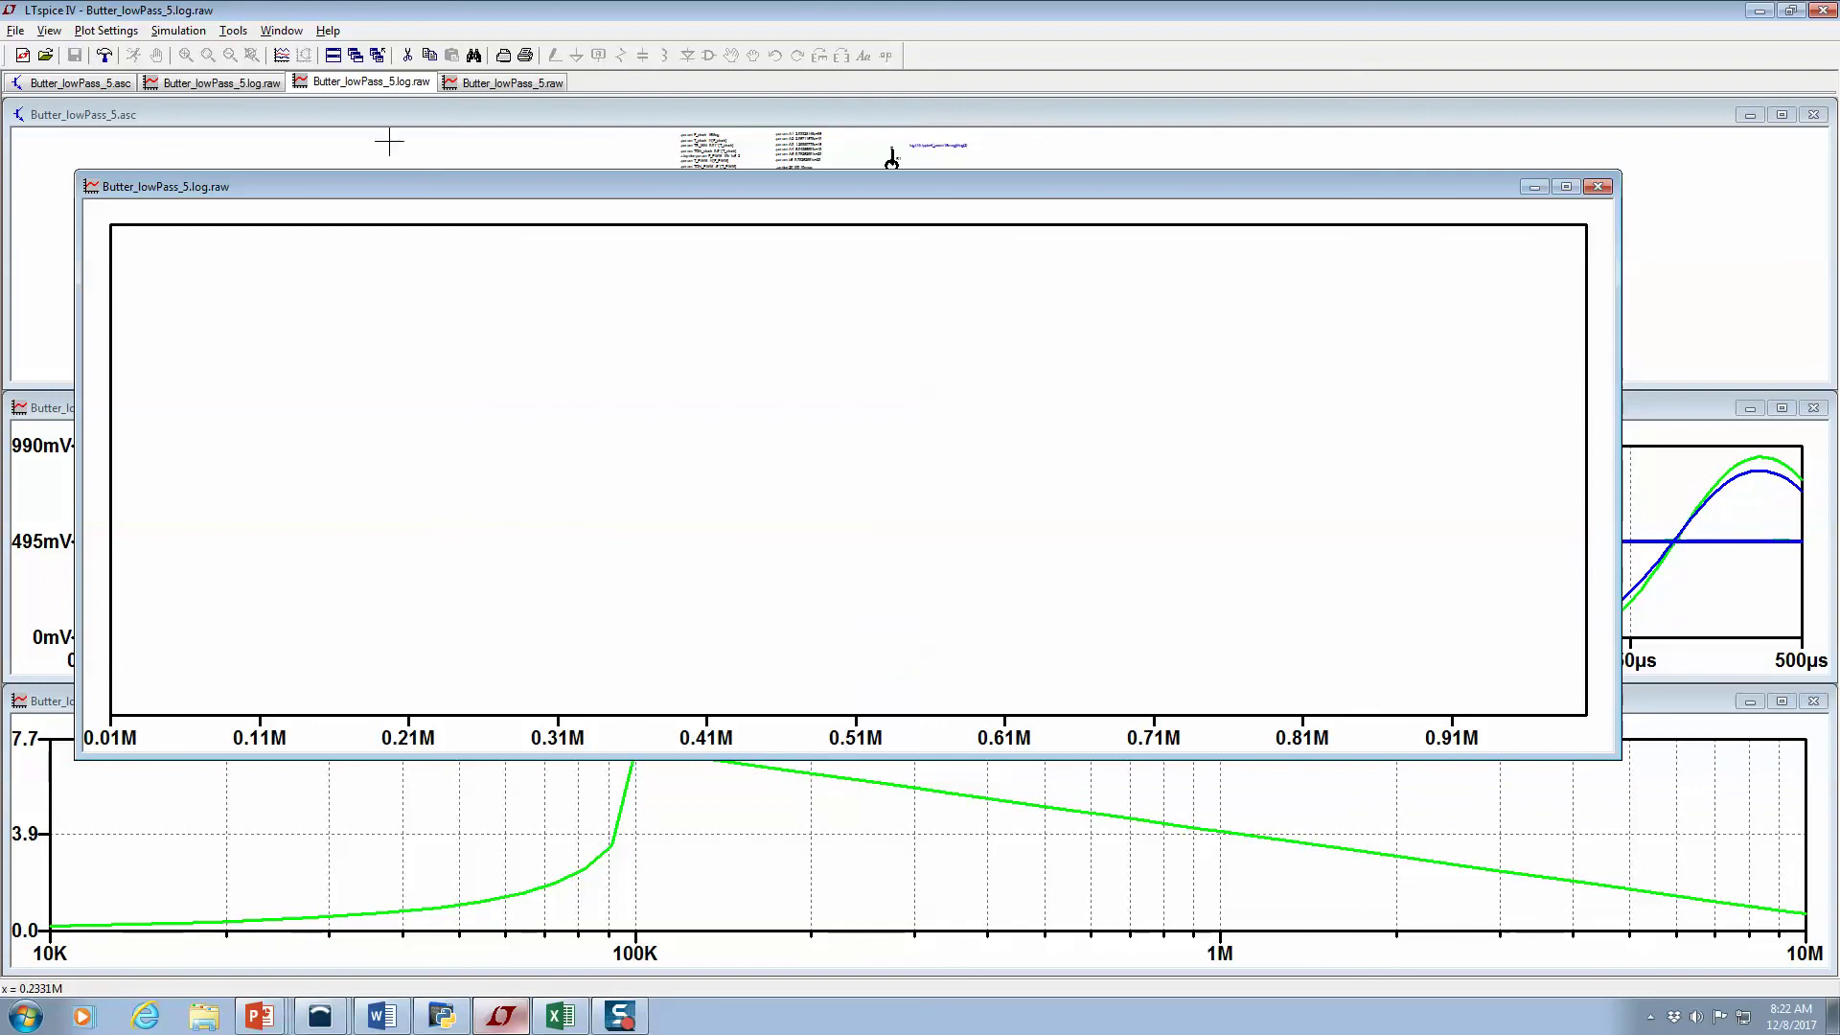
click(282, 54)
click(779, 473)
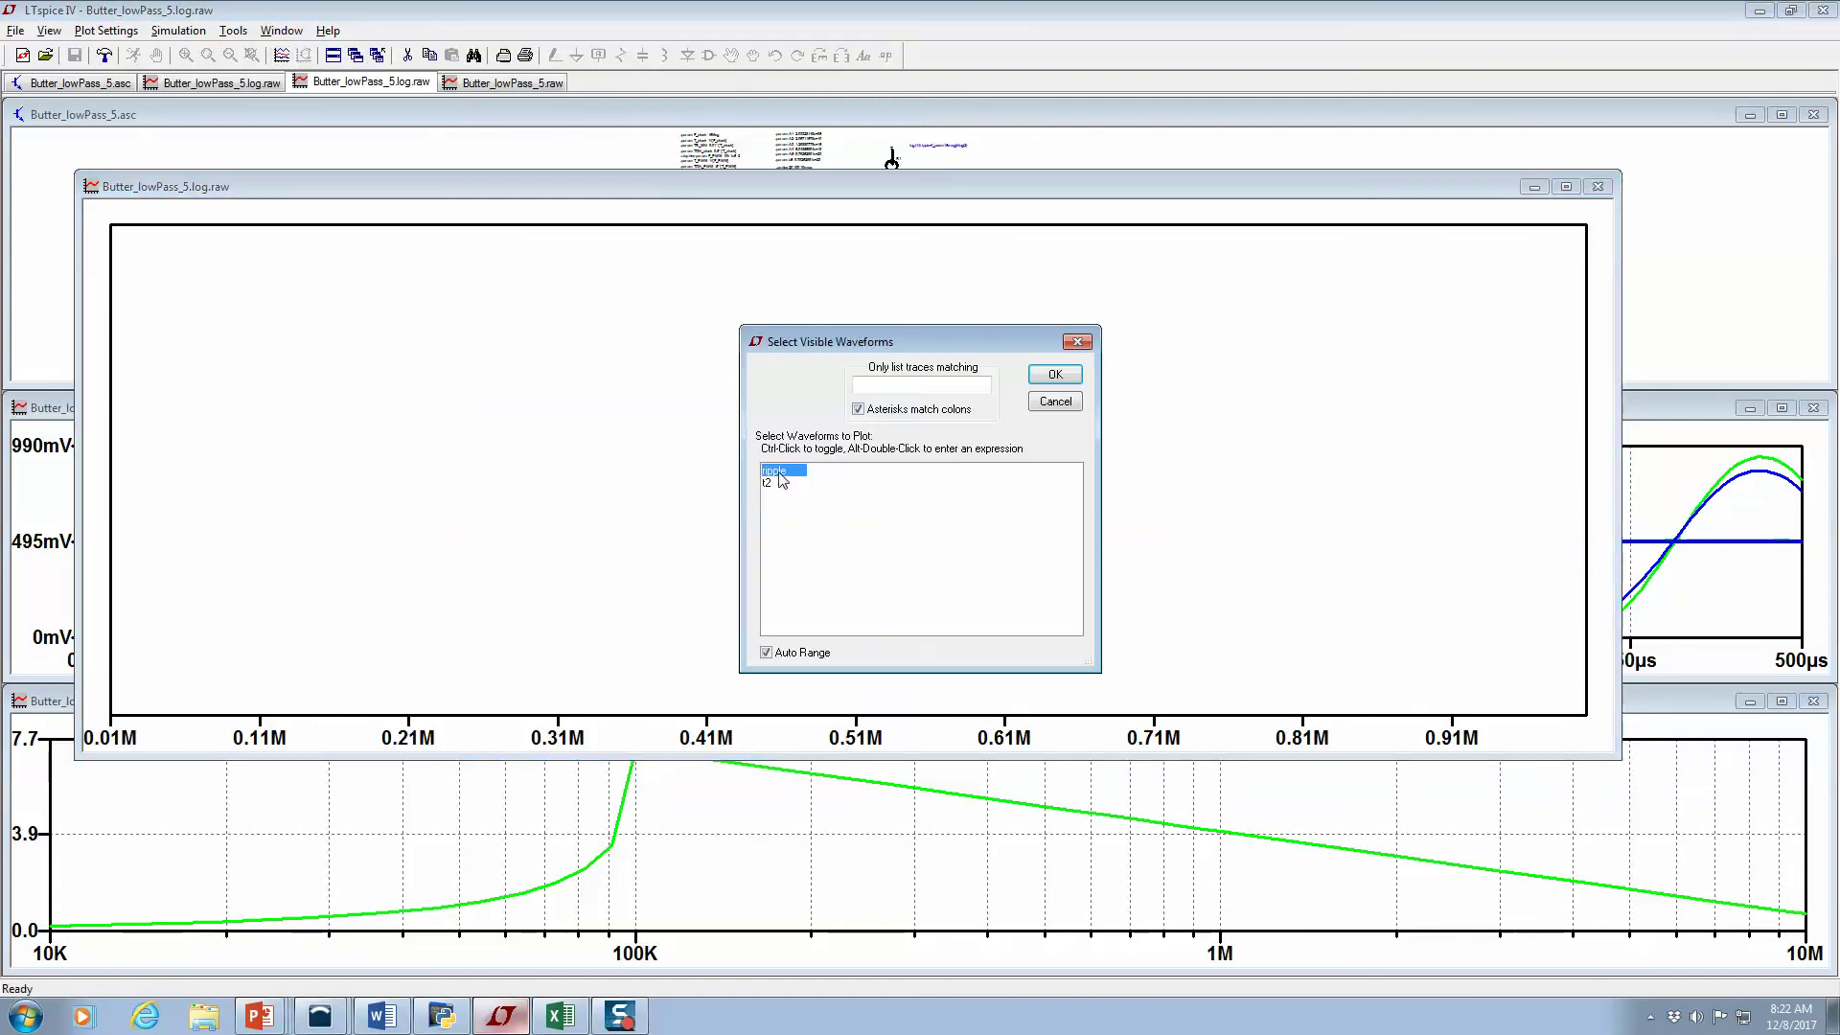
click(1054, 376)
right_click(864, 211)
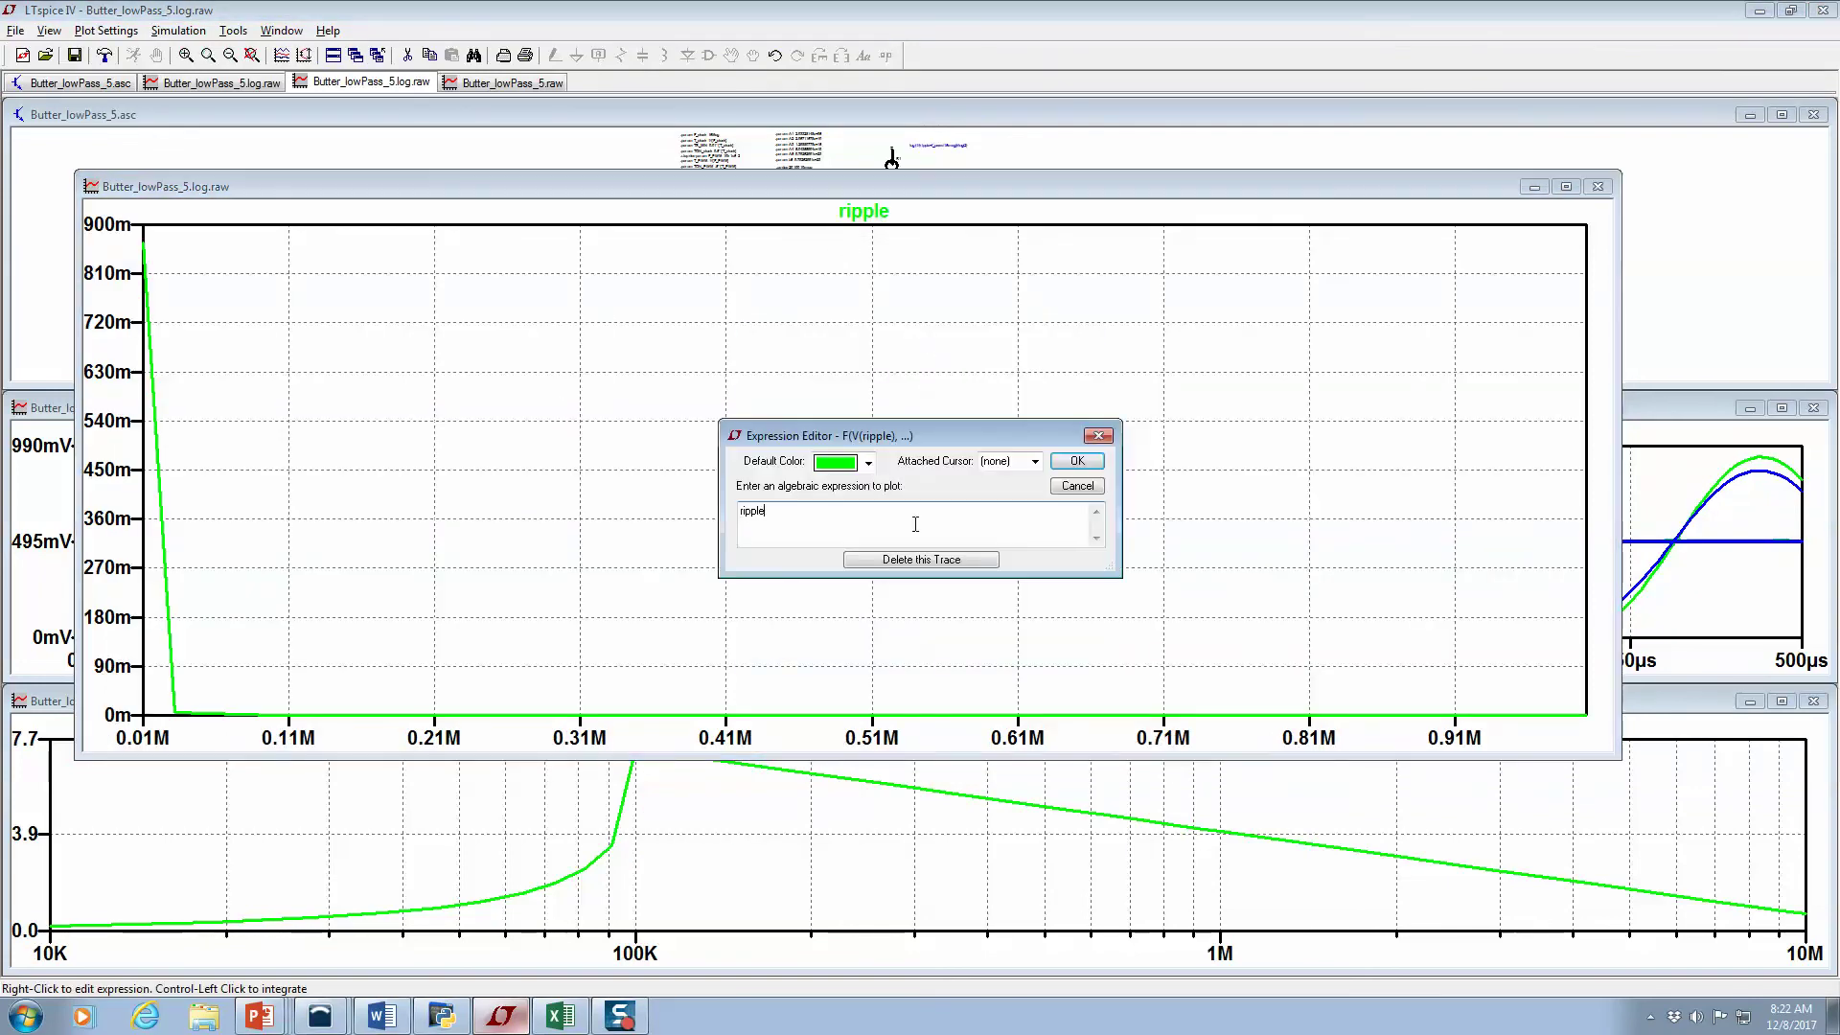
text(log (1/(ripple+f_pwm/16meg))/log(2))
click(1075, 464)
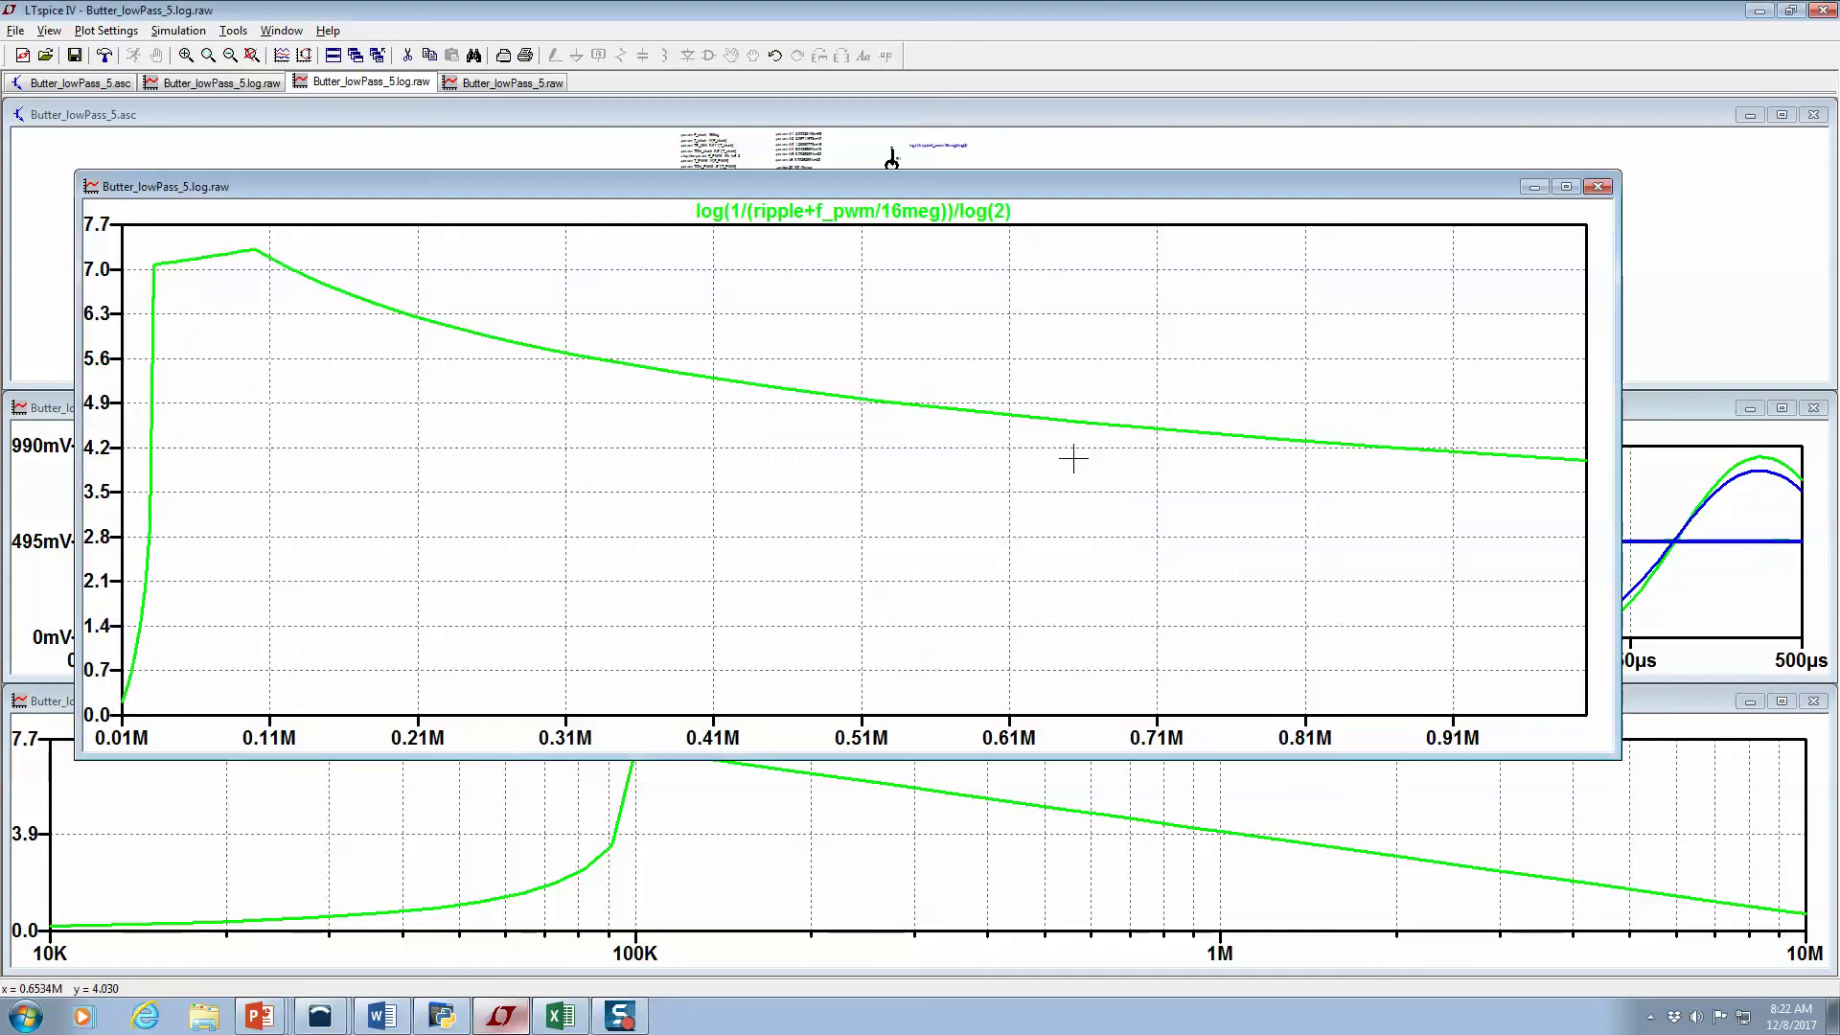
Make the f_pwm horizontal axis logarithmic over 10K–1M
right_click(863, 726)
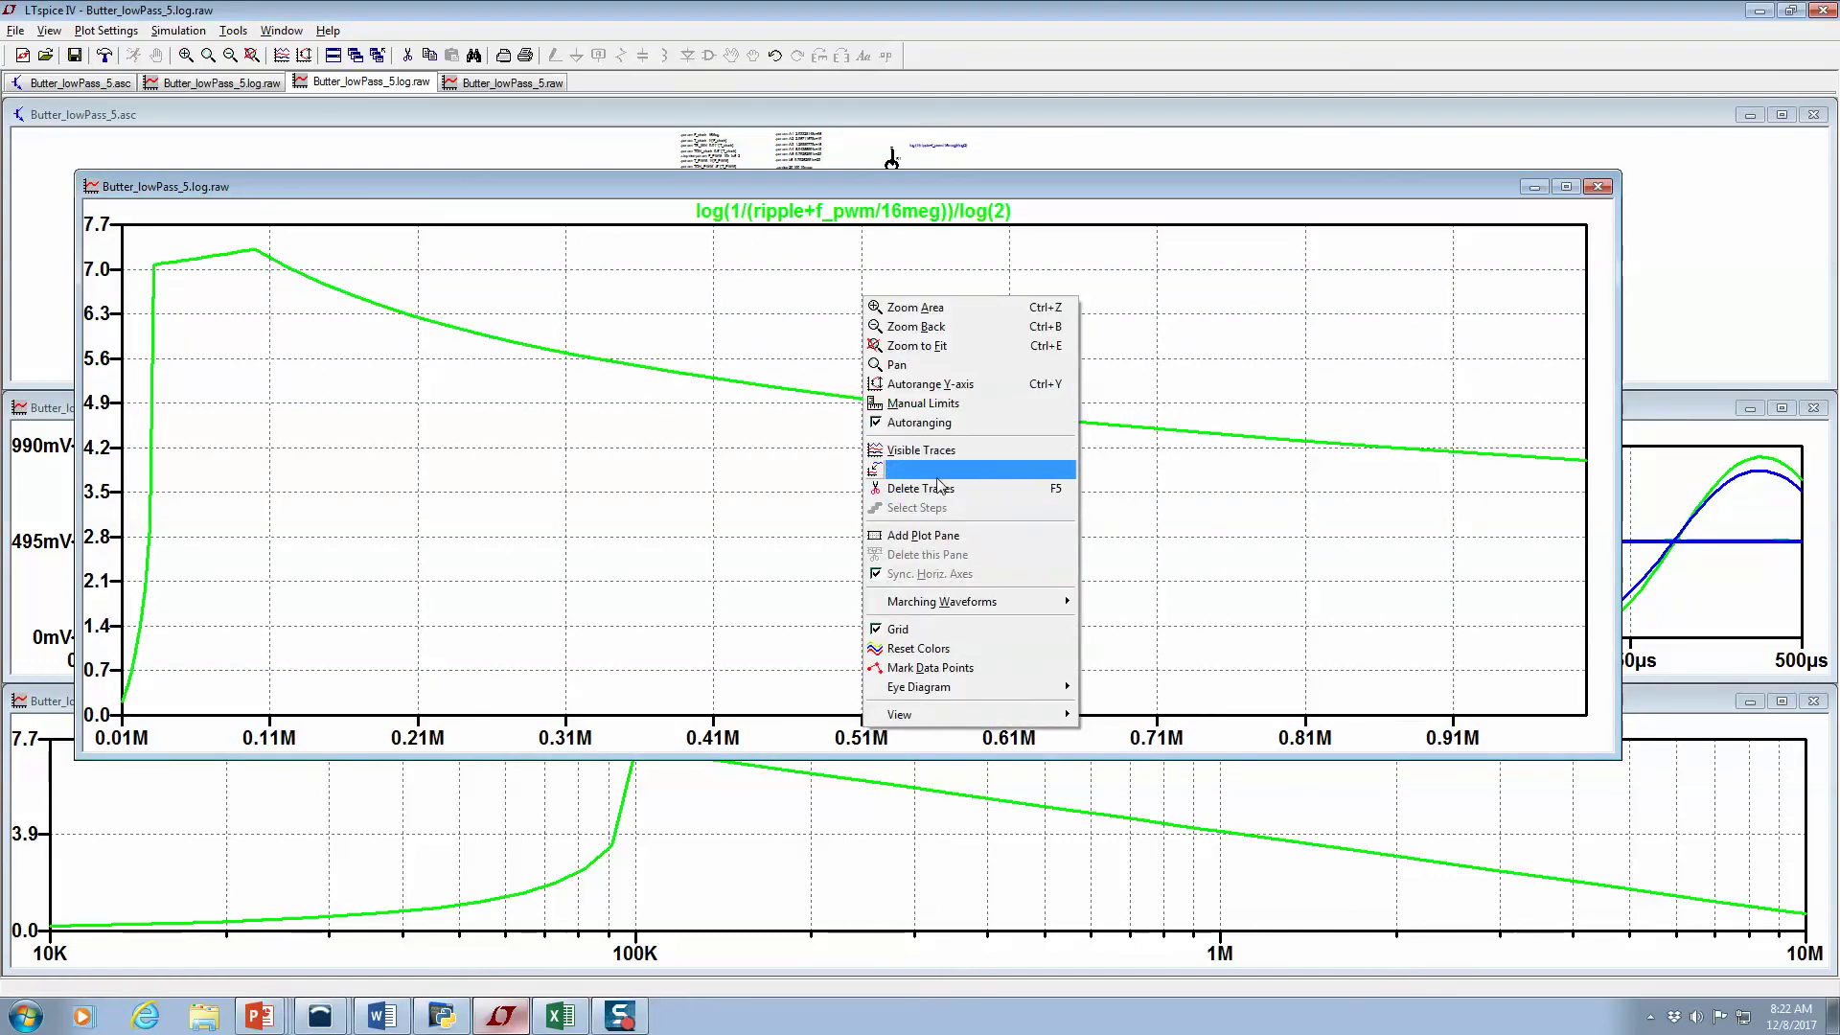
click(852, 746)
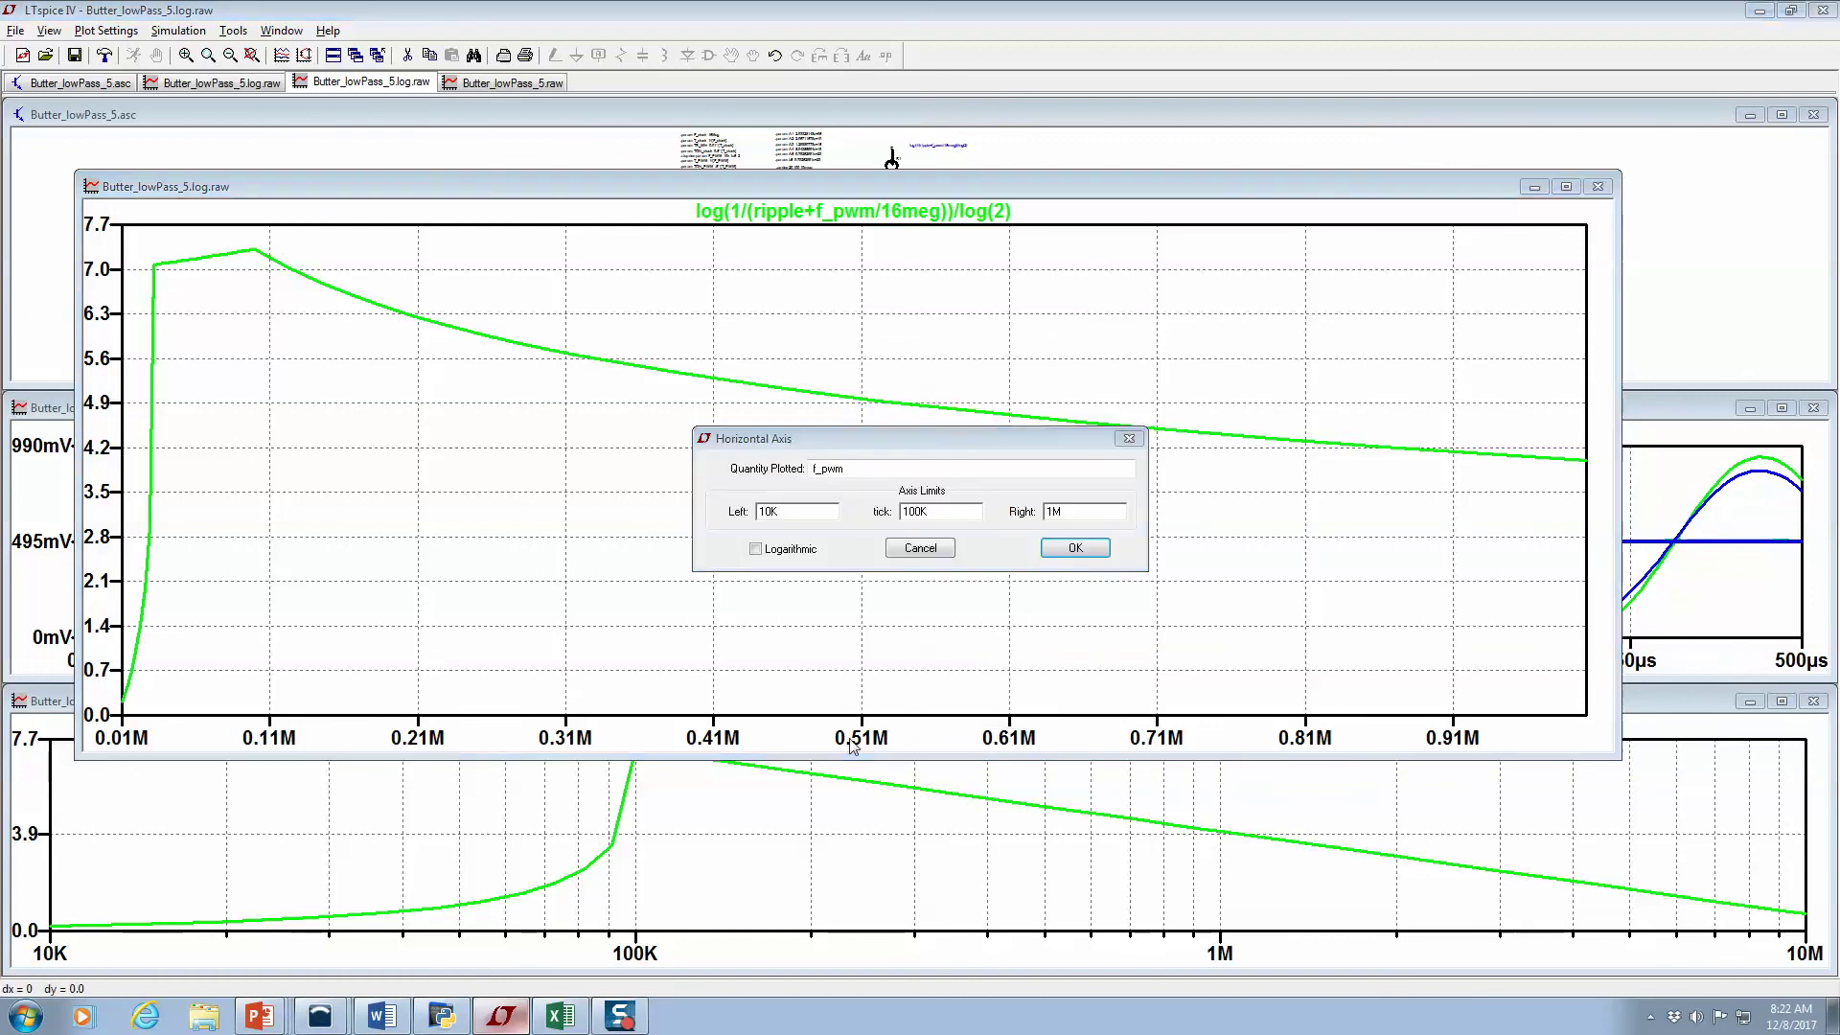
click(772, 551)
click(1075, 546)
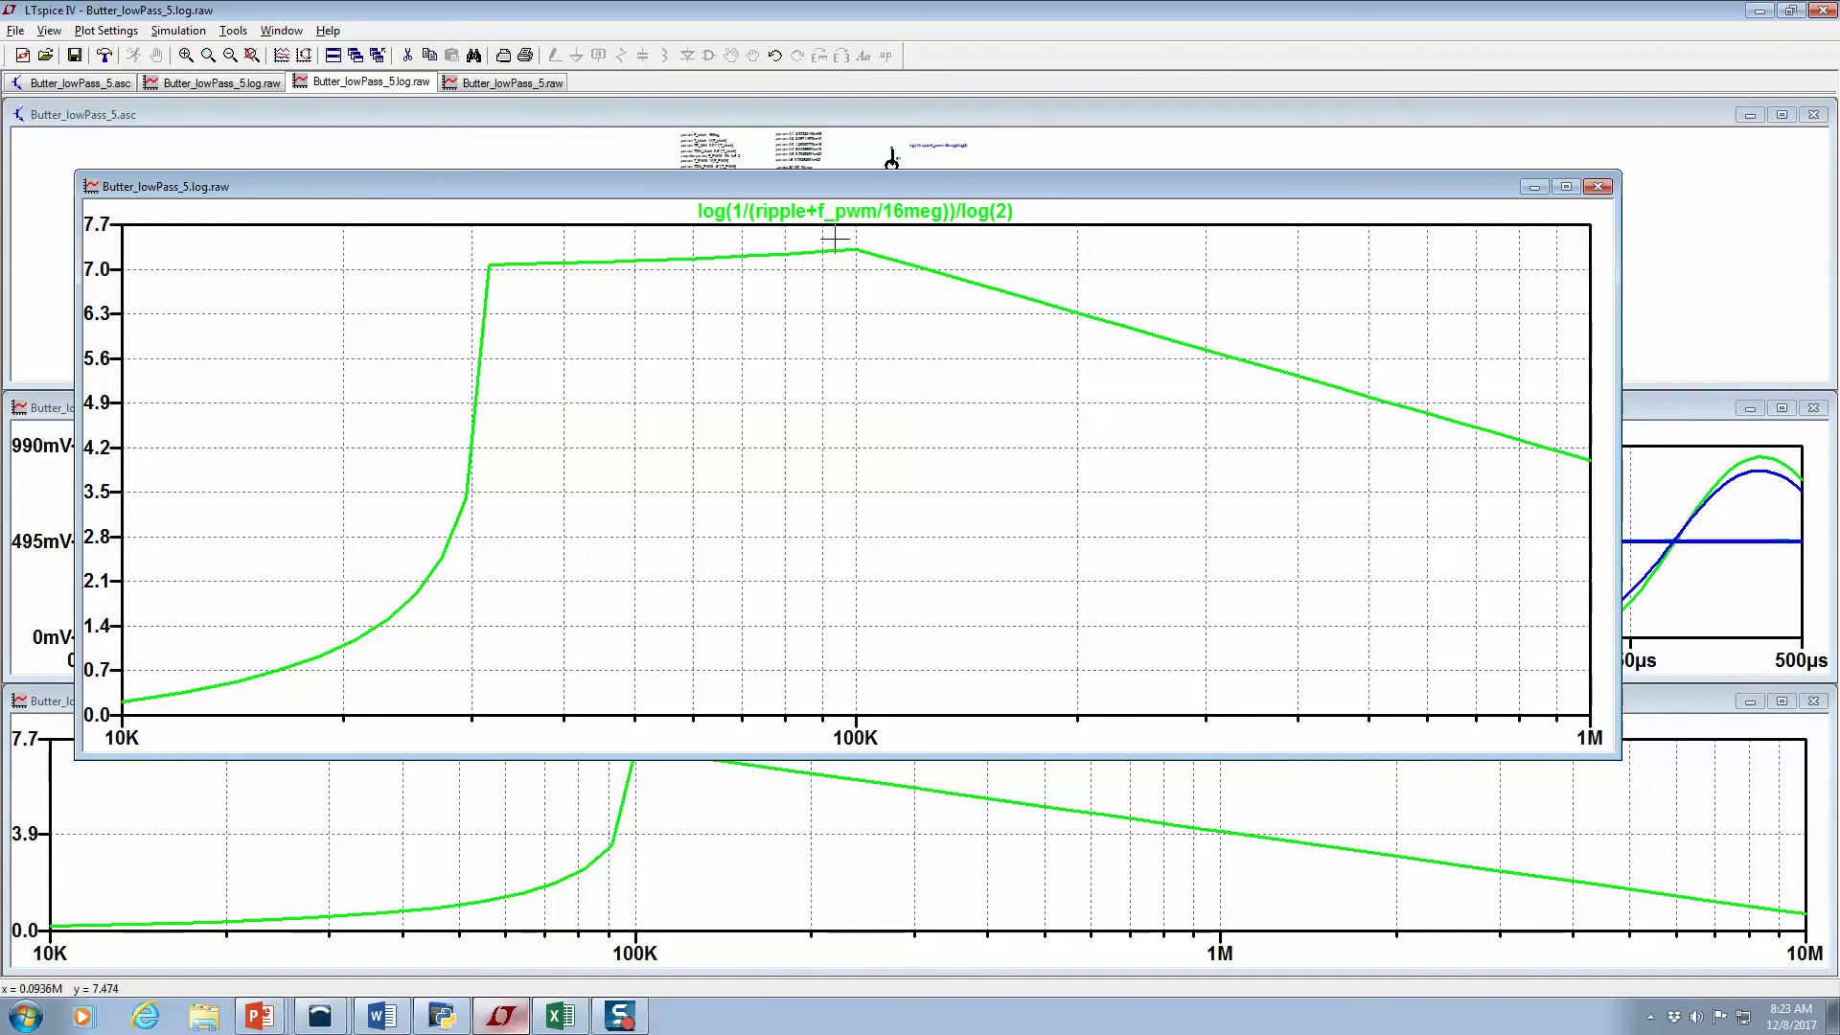
Change the .step sweep of F_PWM (10k to 1e6) to 10 points per decade and rerun the simulation
click(1597, 186)
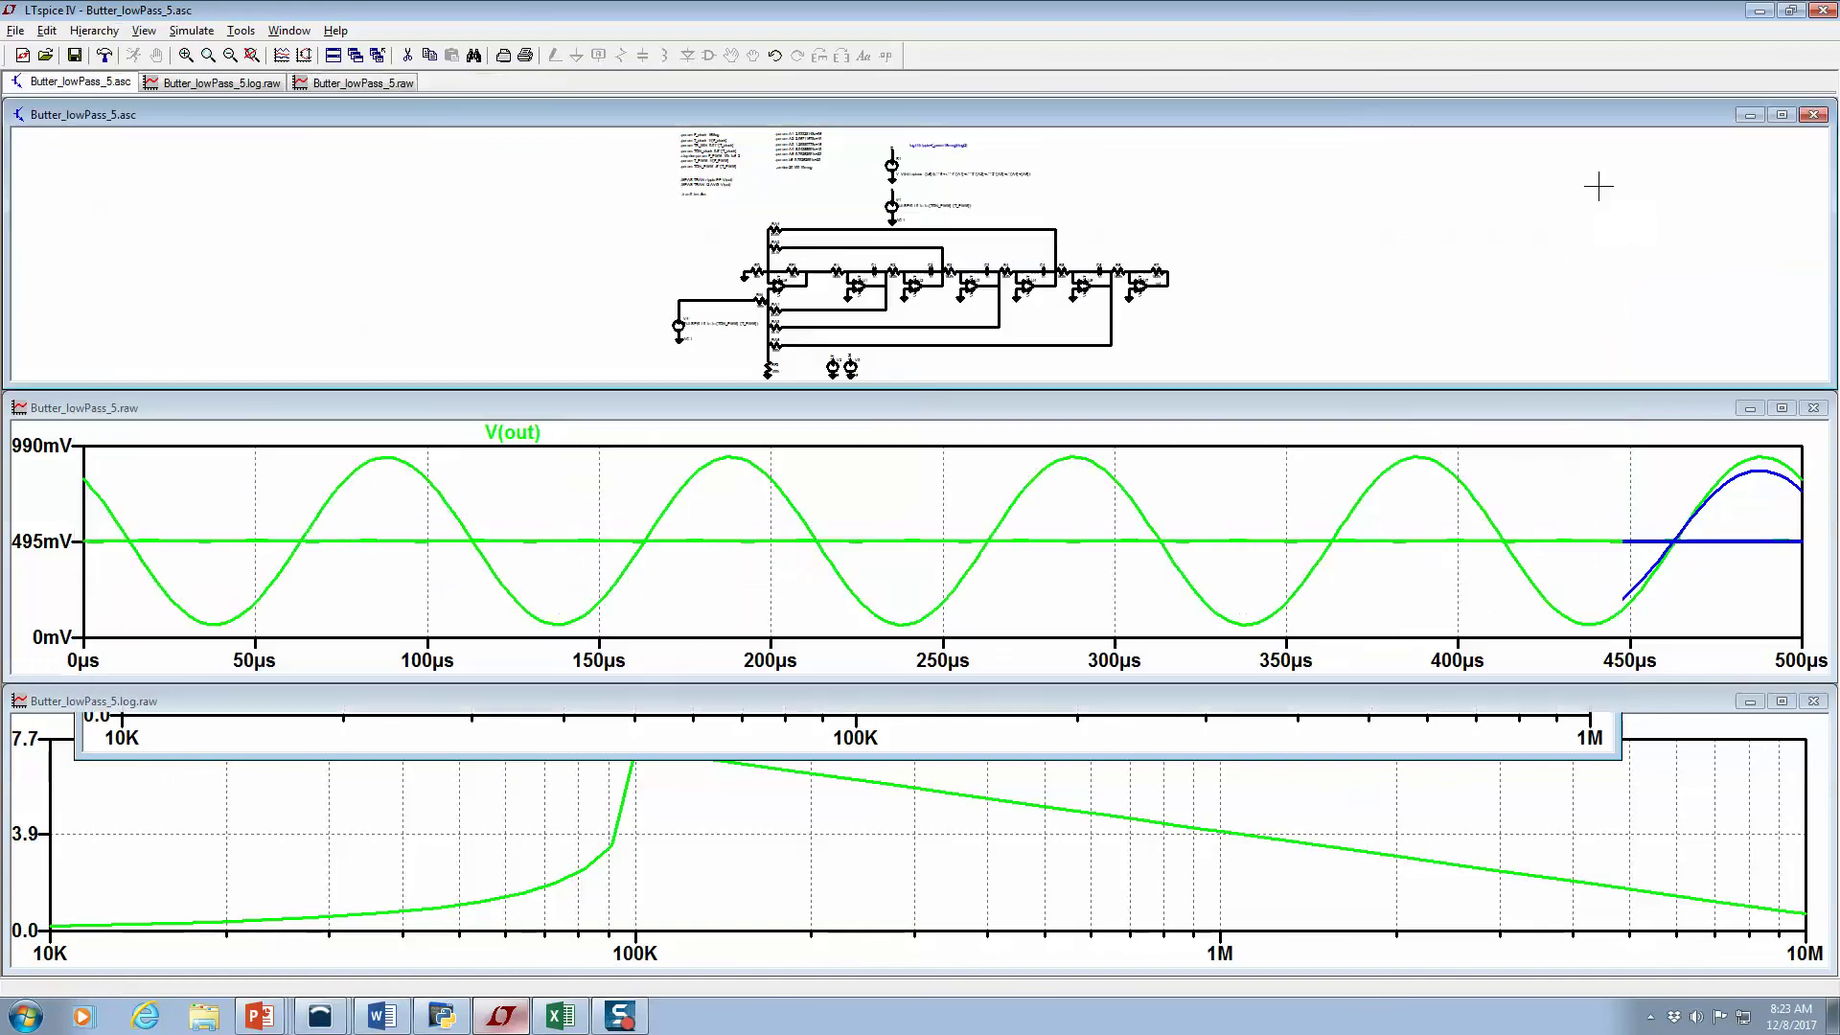
click(1783, 115)
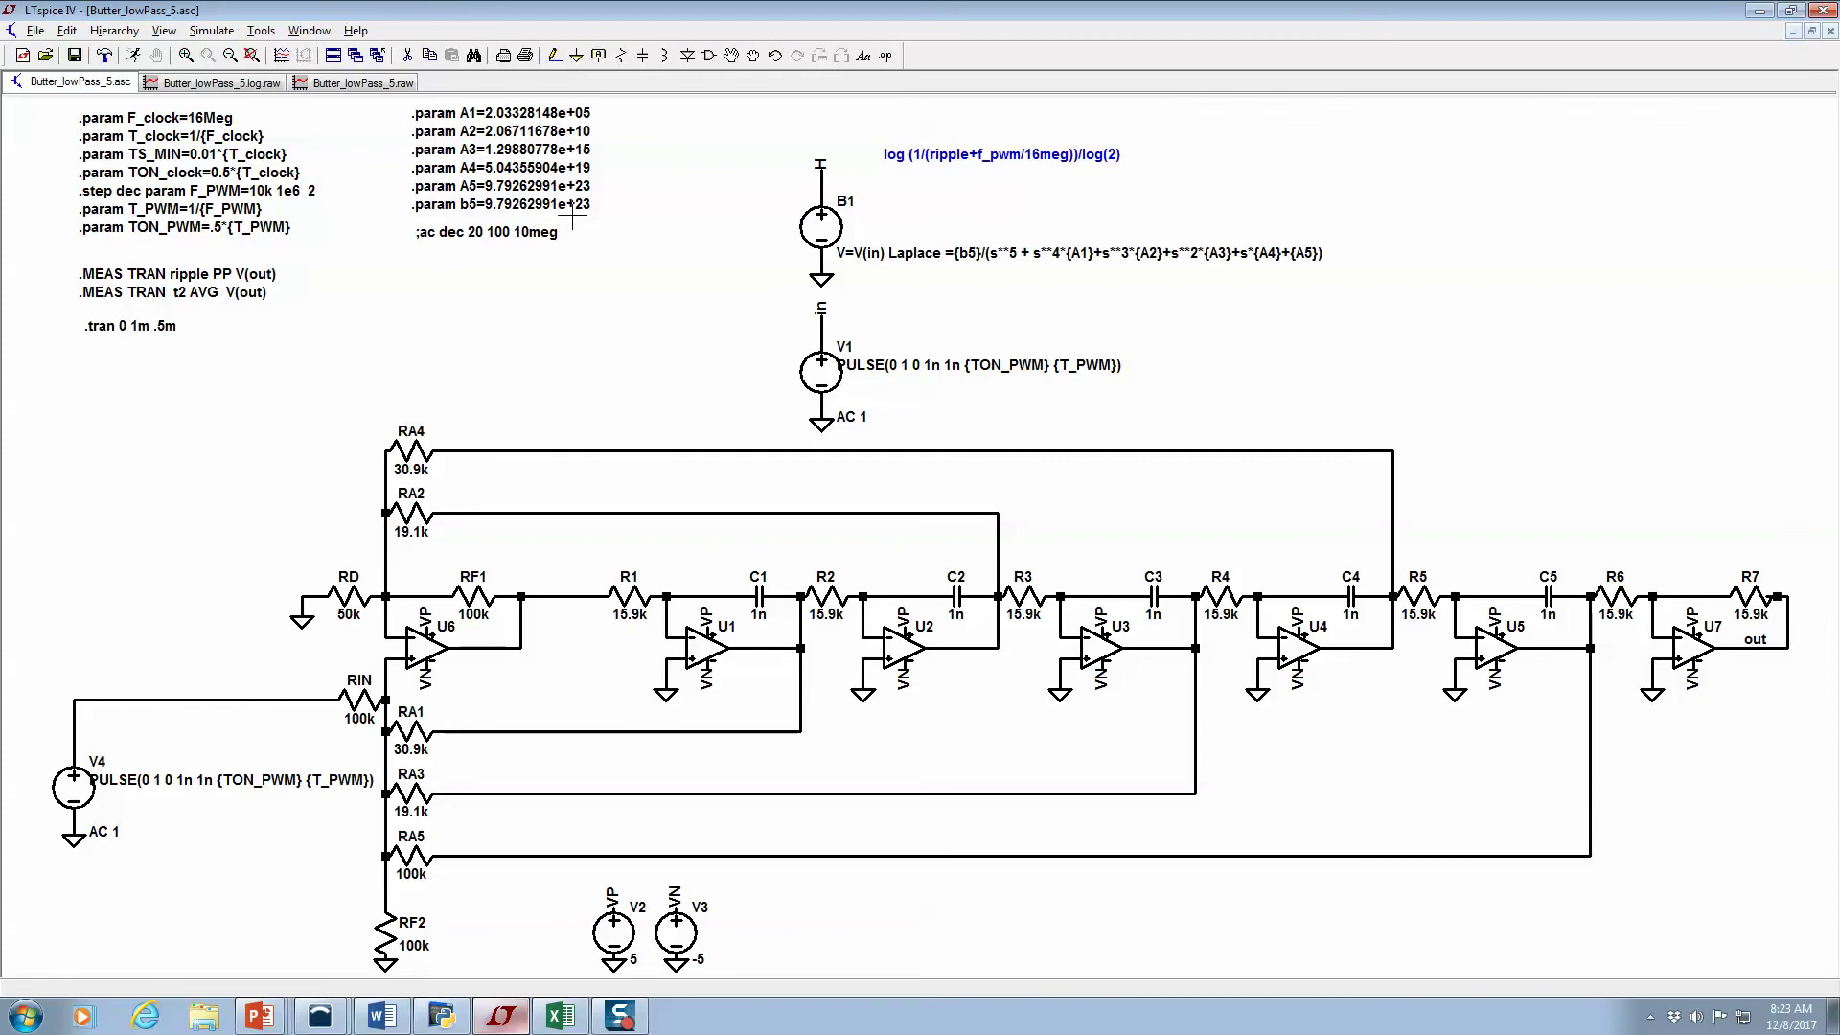
right_click(258, 195)
scroll(984, 507, down, 1)
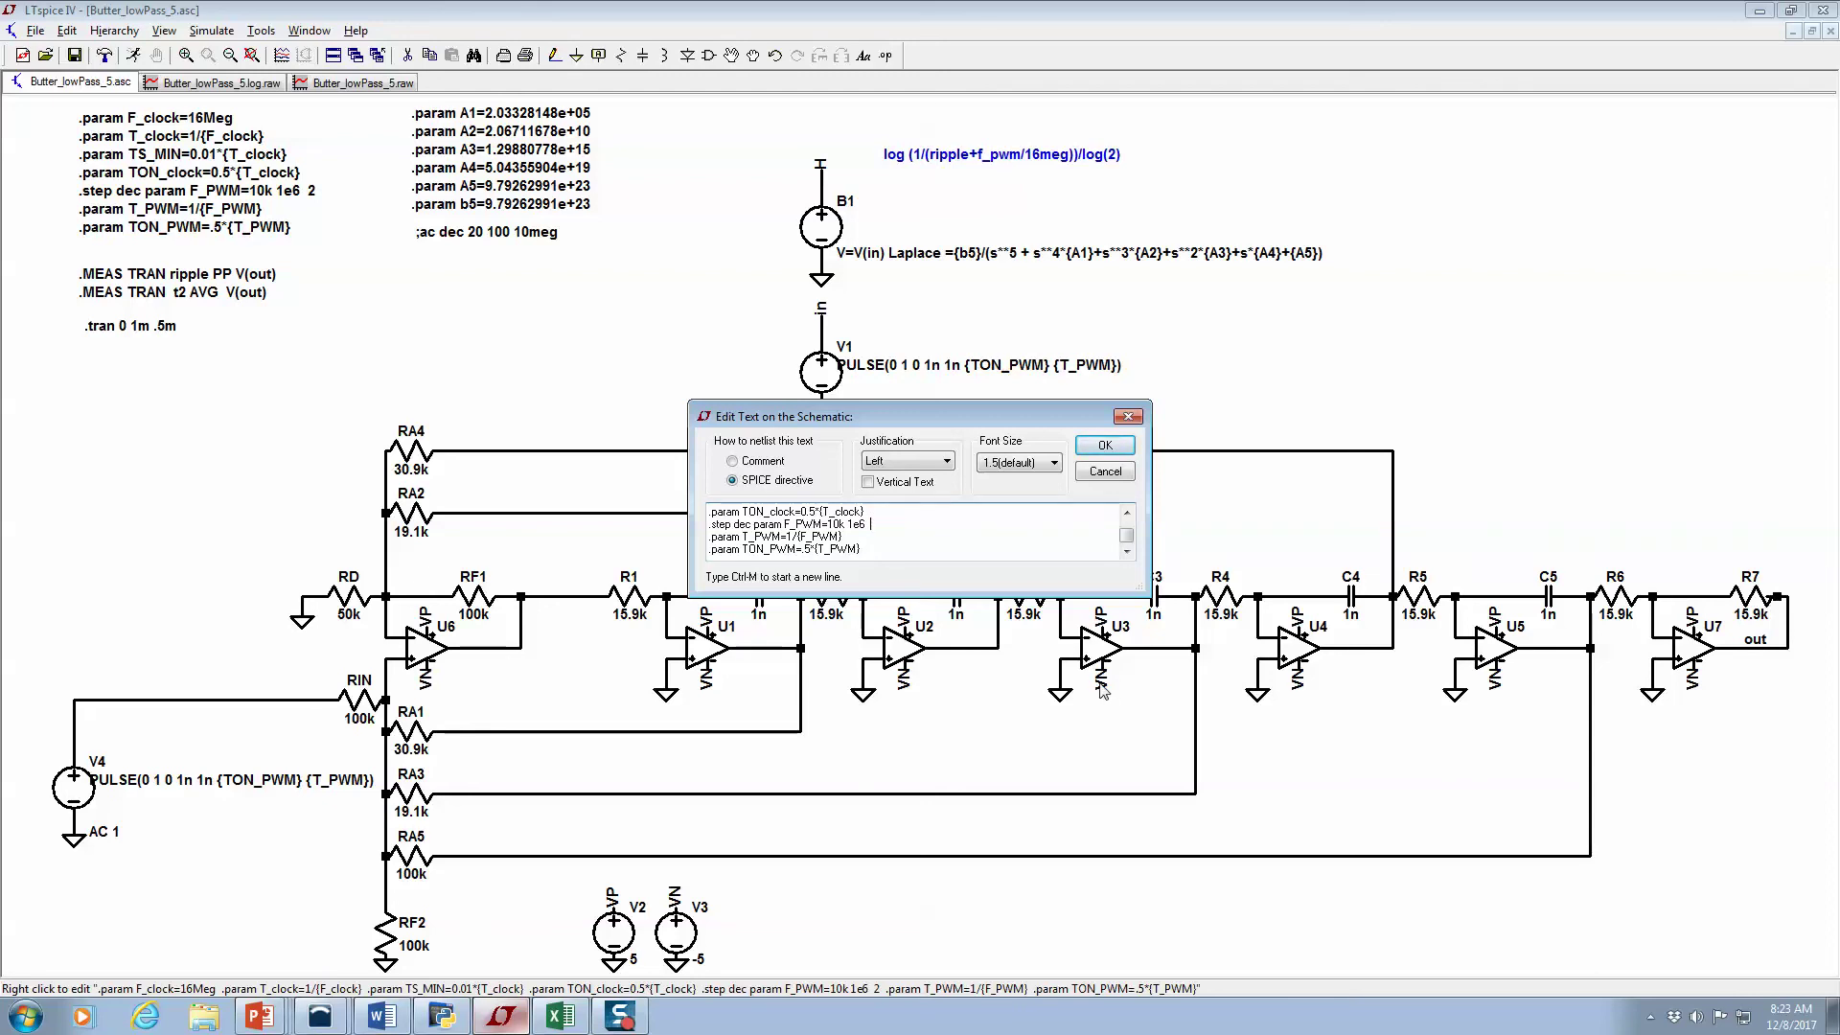
click(1103, 446)
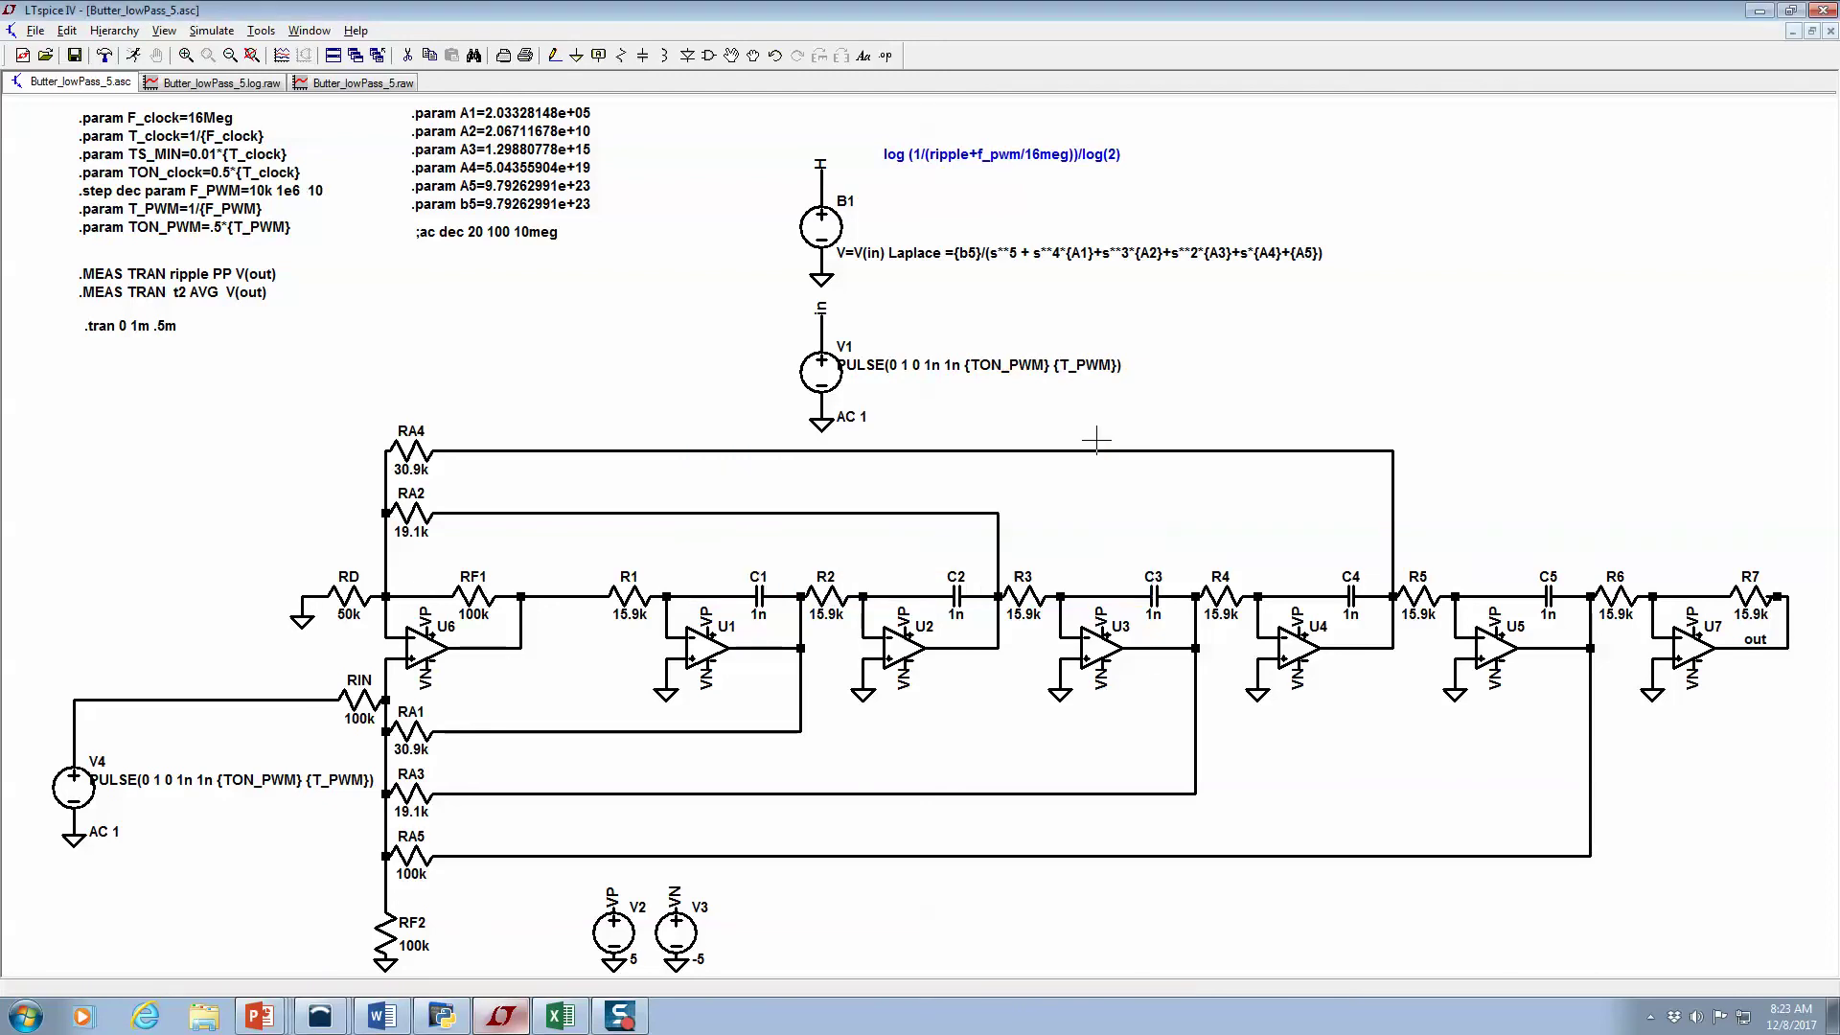
click(132, 55)
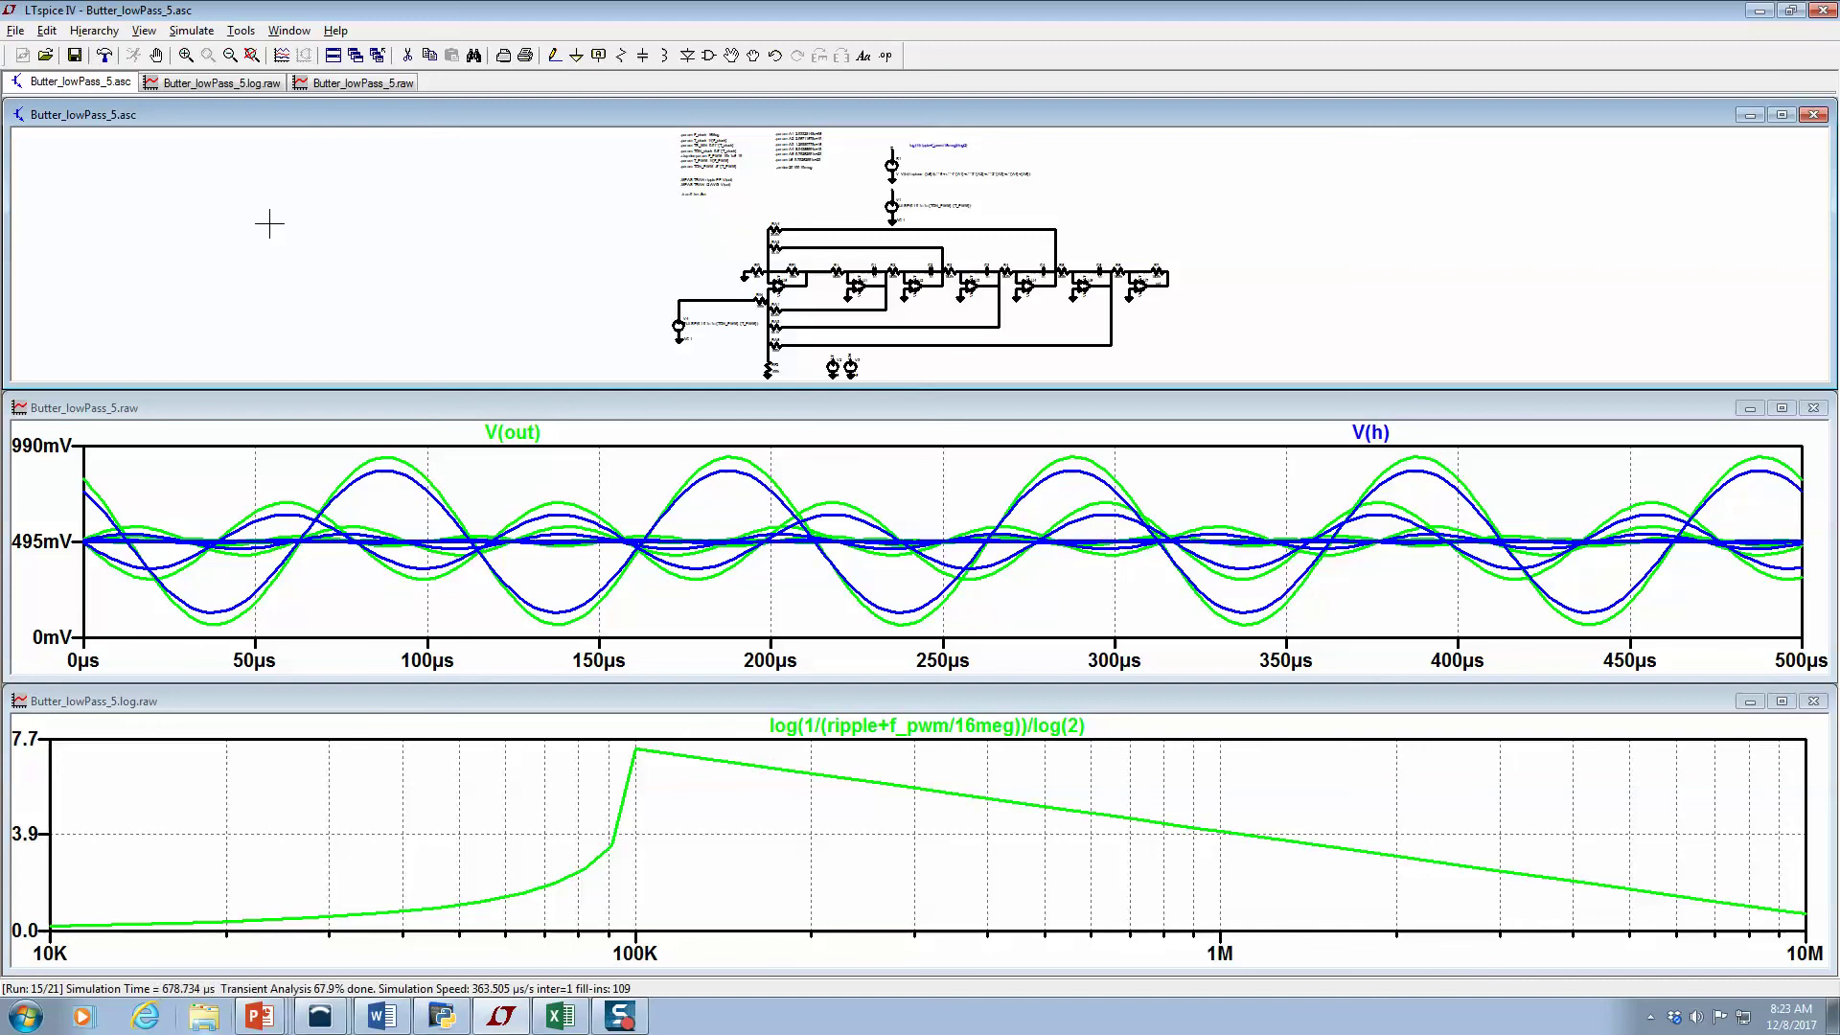
Close the old effective-bits plot pane, check the Excel spreadsheet, then bring LTspice back maximized
click(1811, 702)
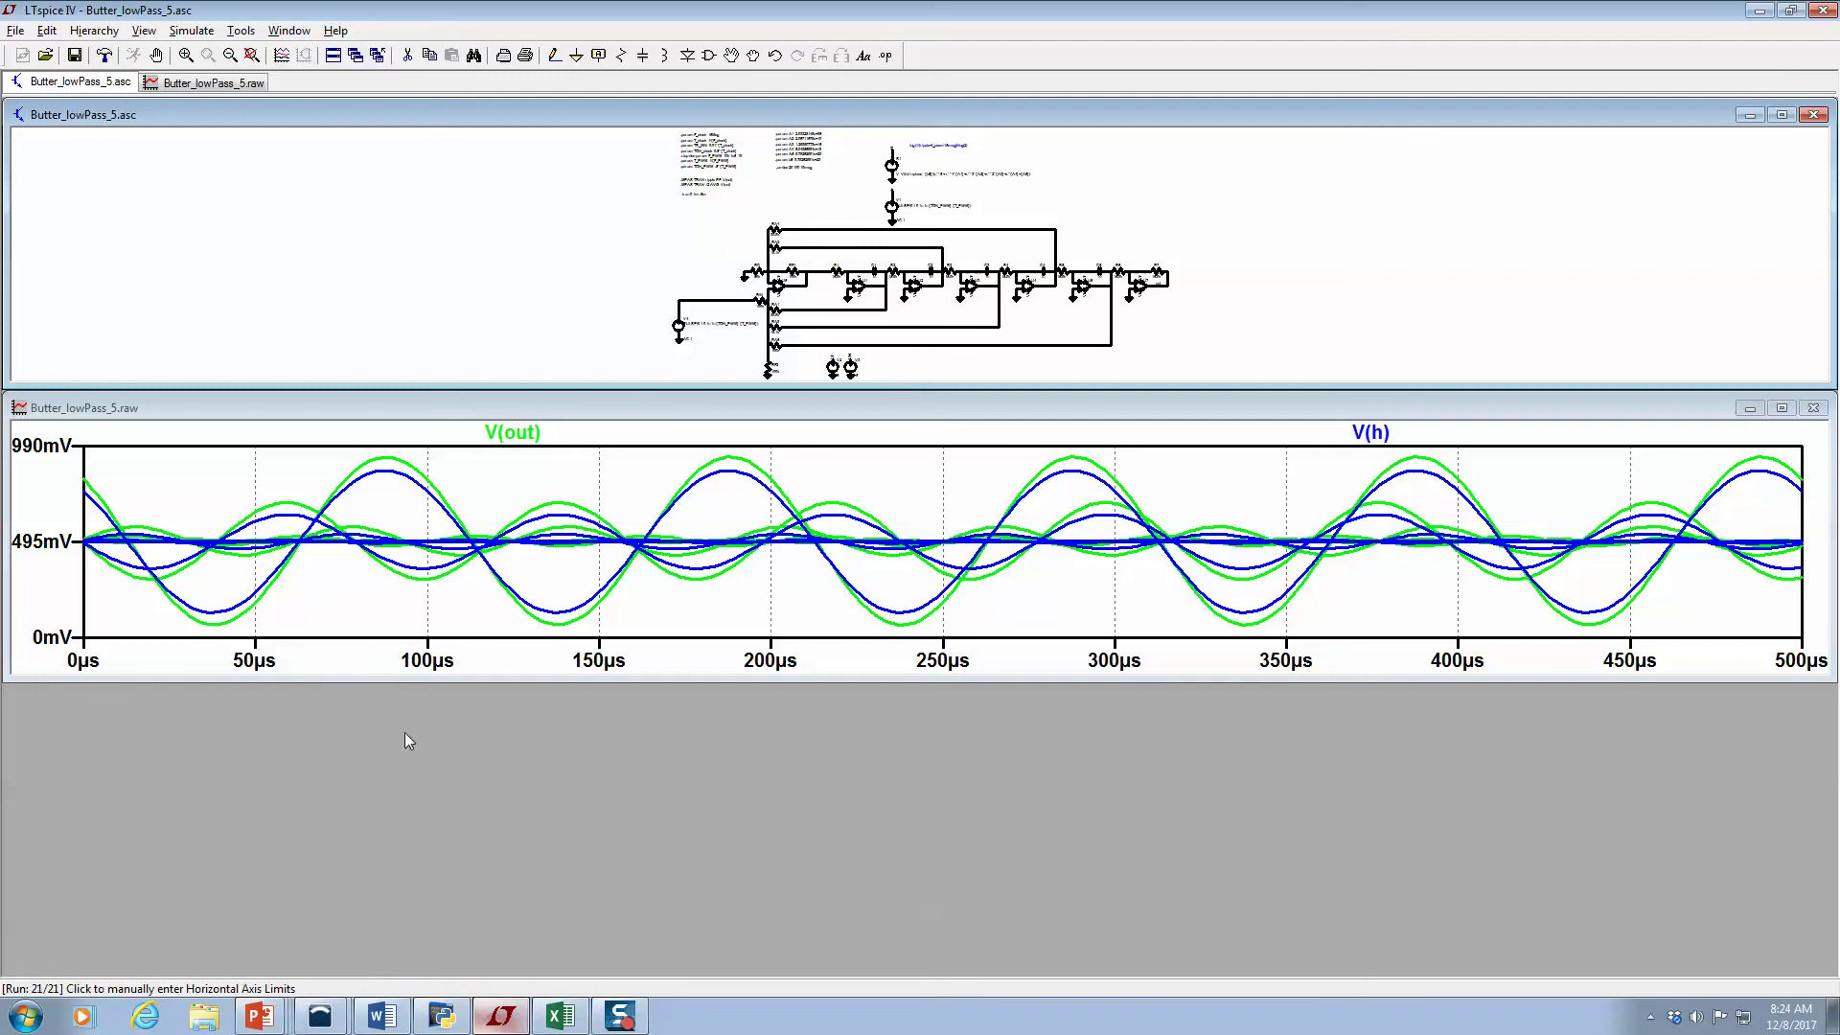
click(505, 1013)
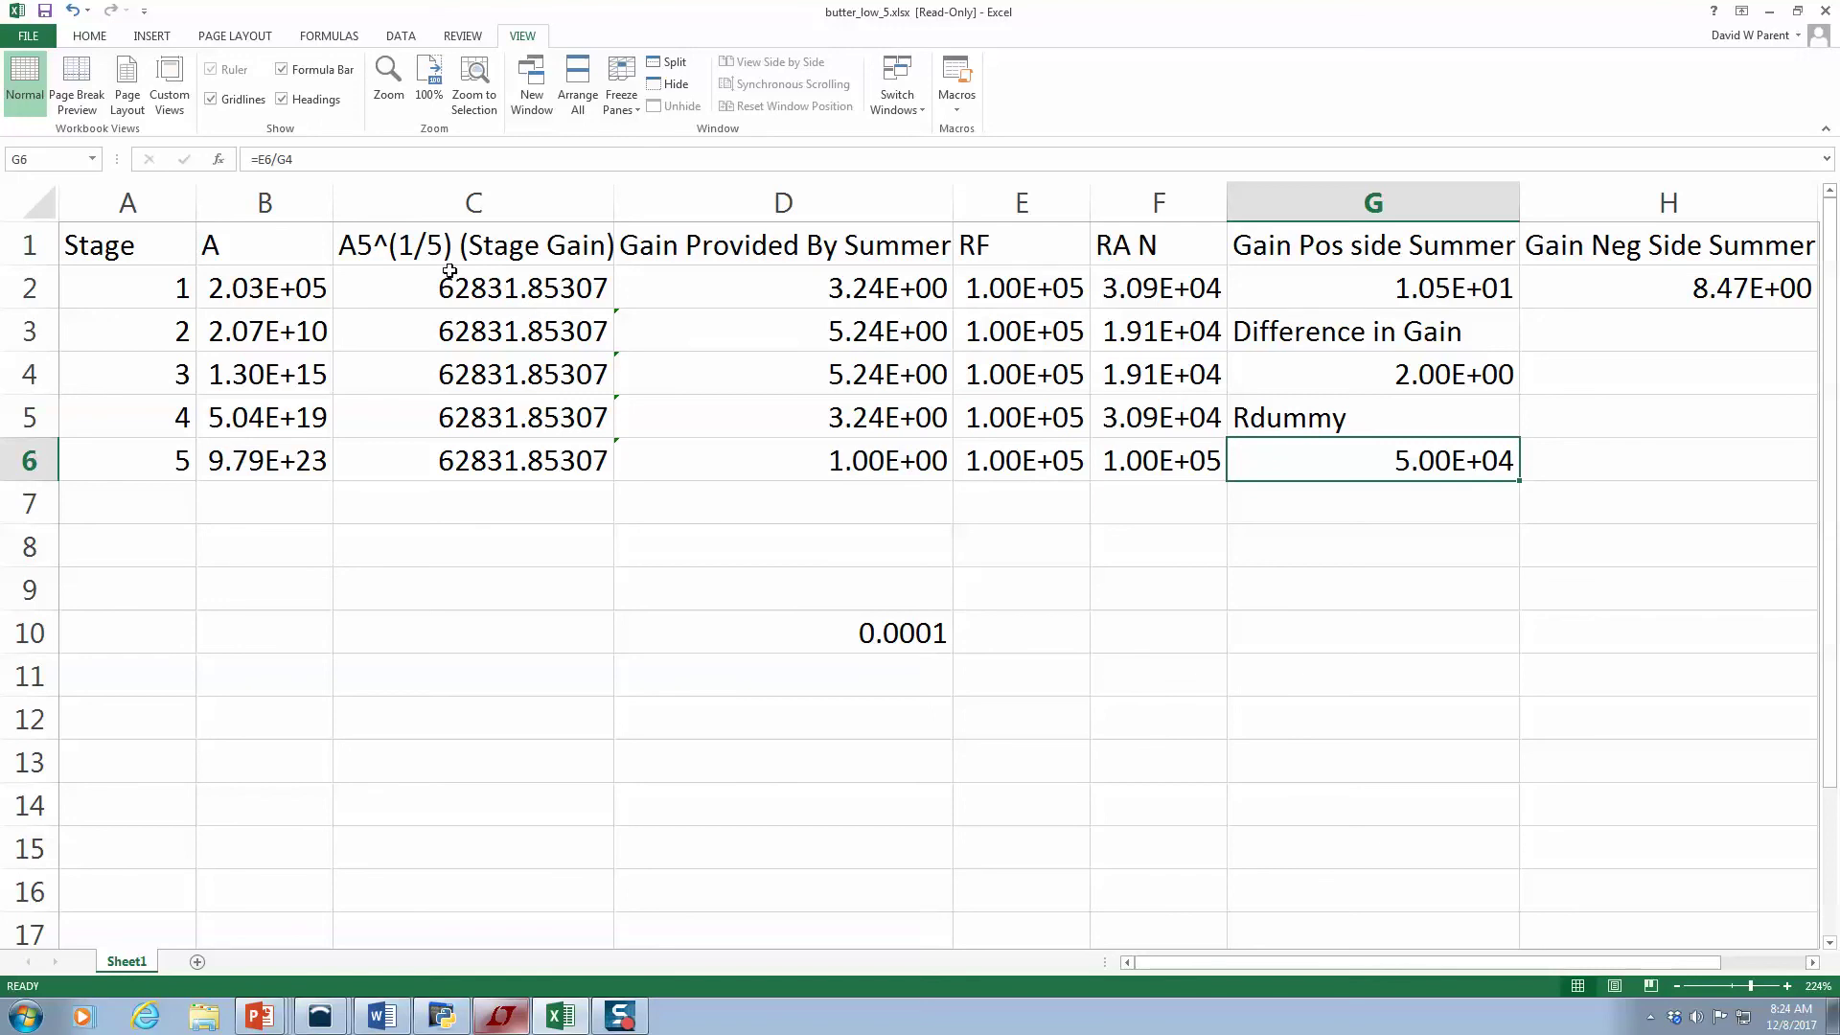
click(285, 376)
key(alt+Tab)
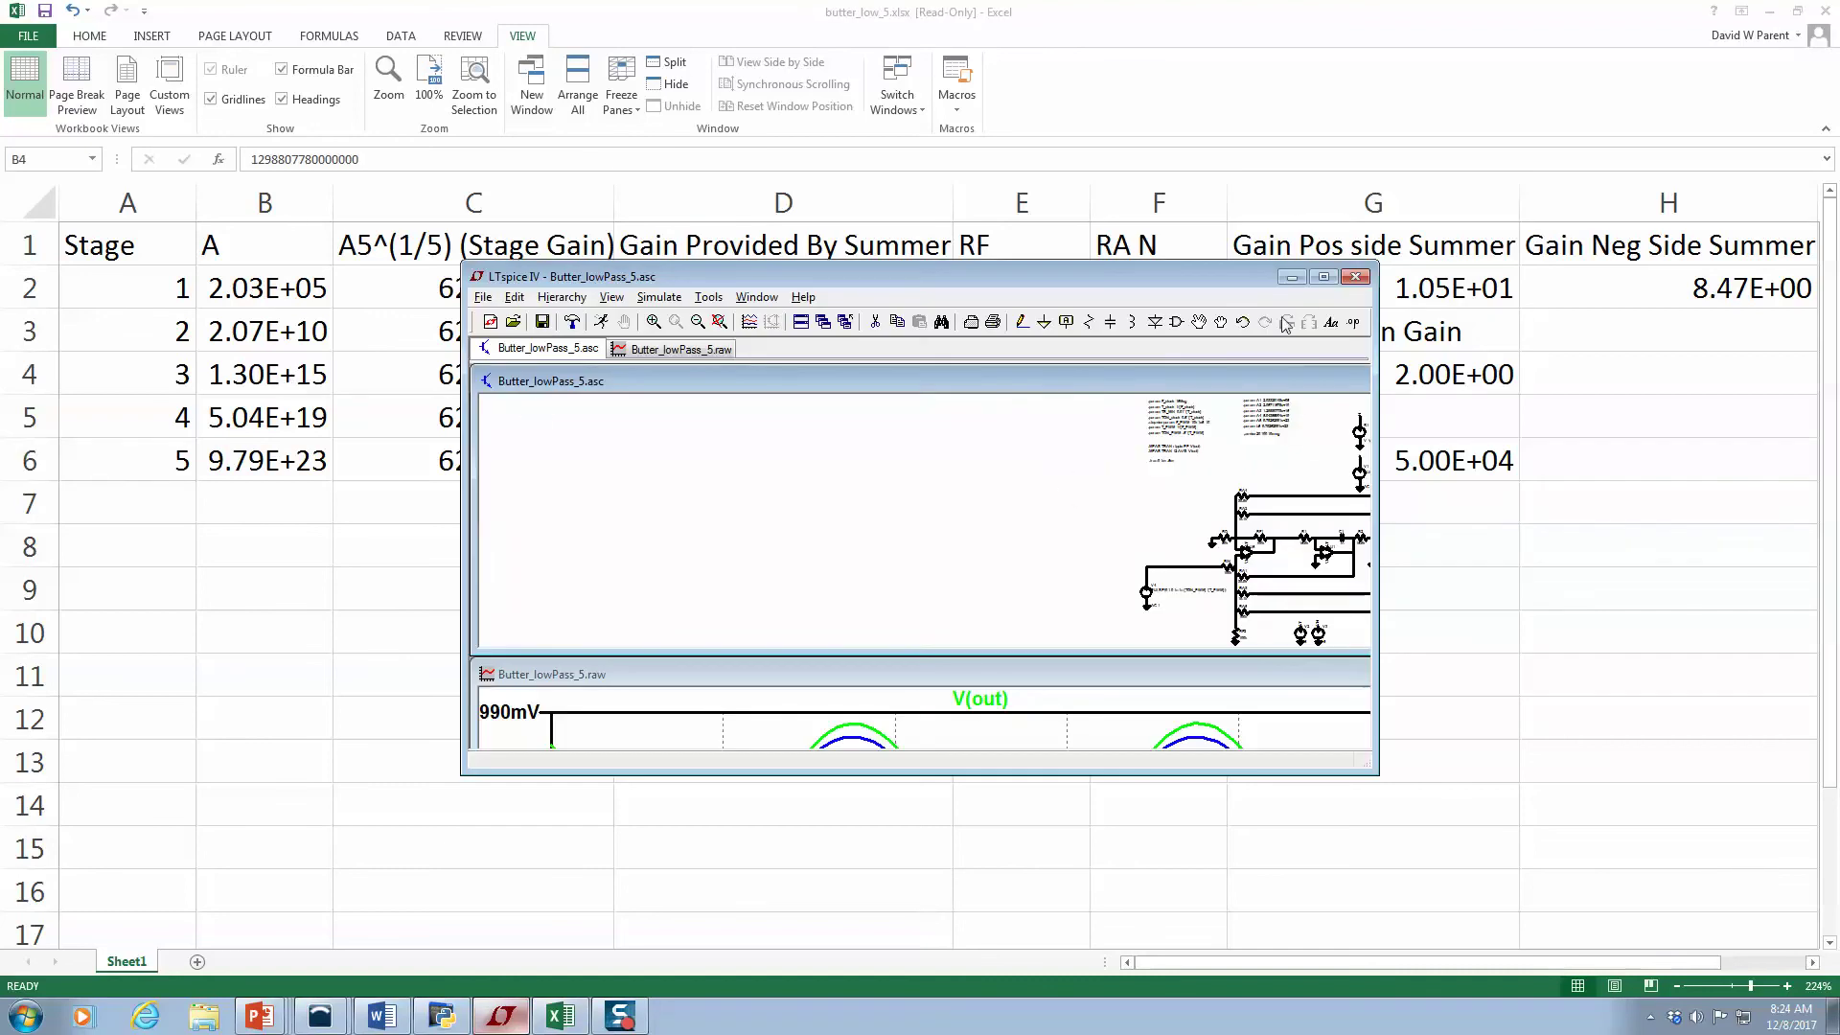
click(1323, 280)
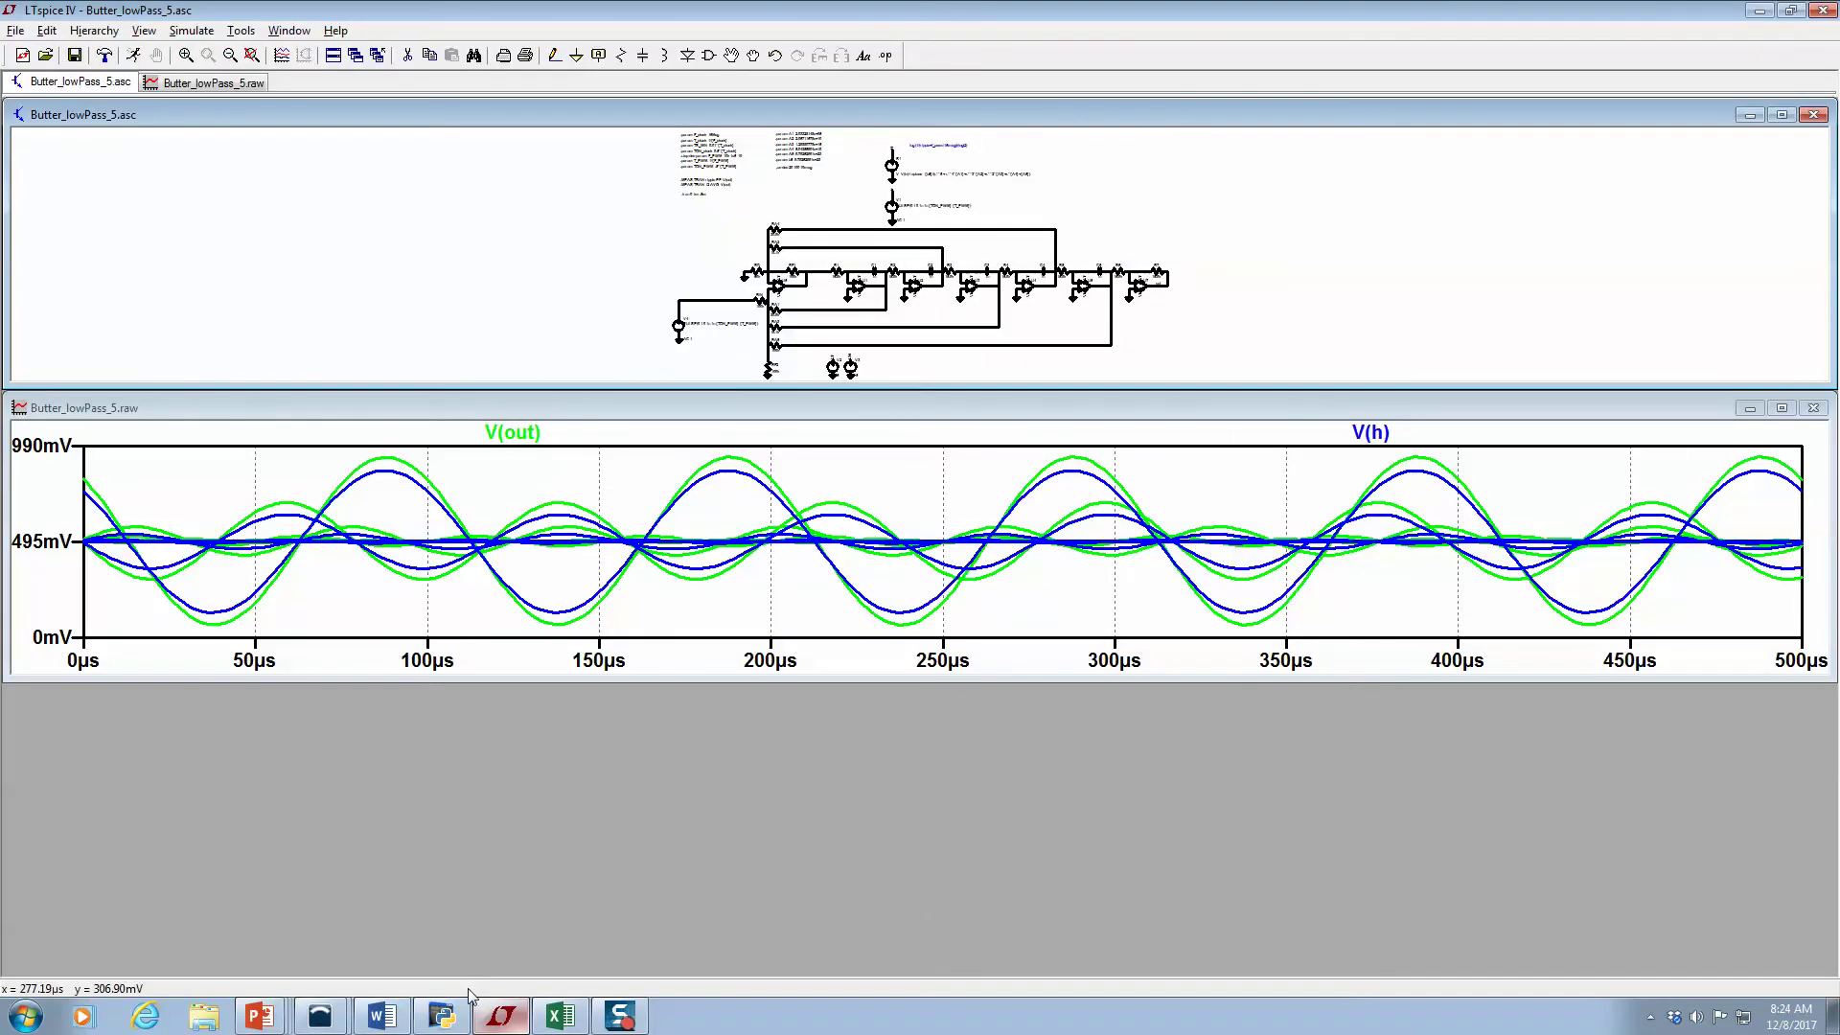
From the SPICE Error Log, plot the stepped ripple .meas data as log(1/(ripple+f_pwm/16meg))/log(2)
click(143, 31)
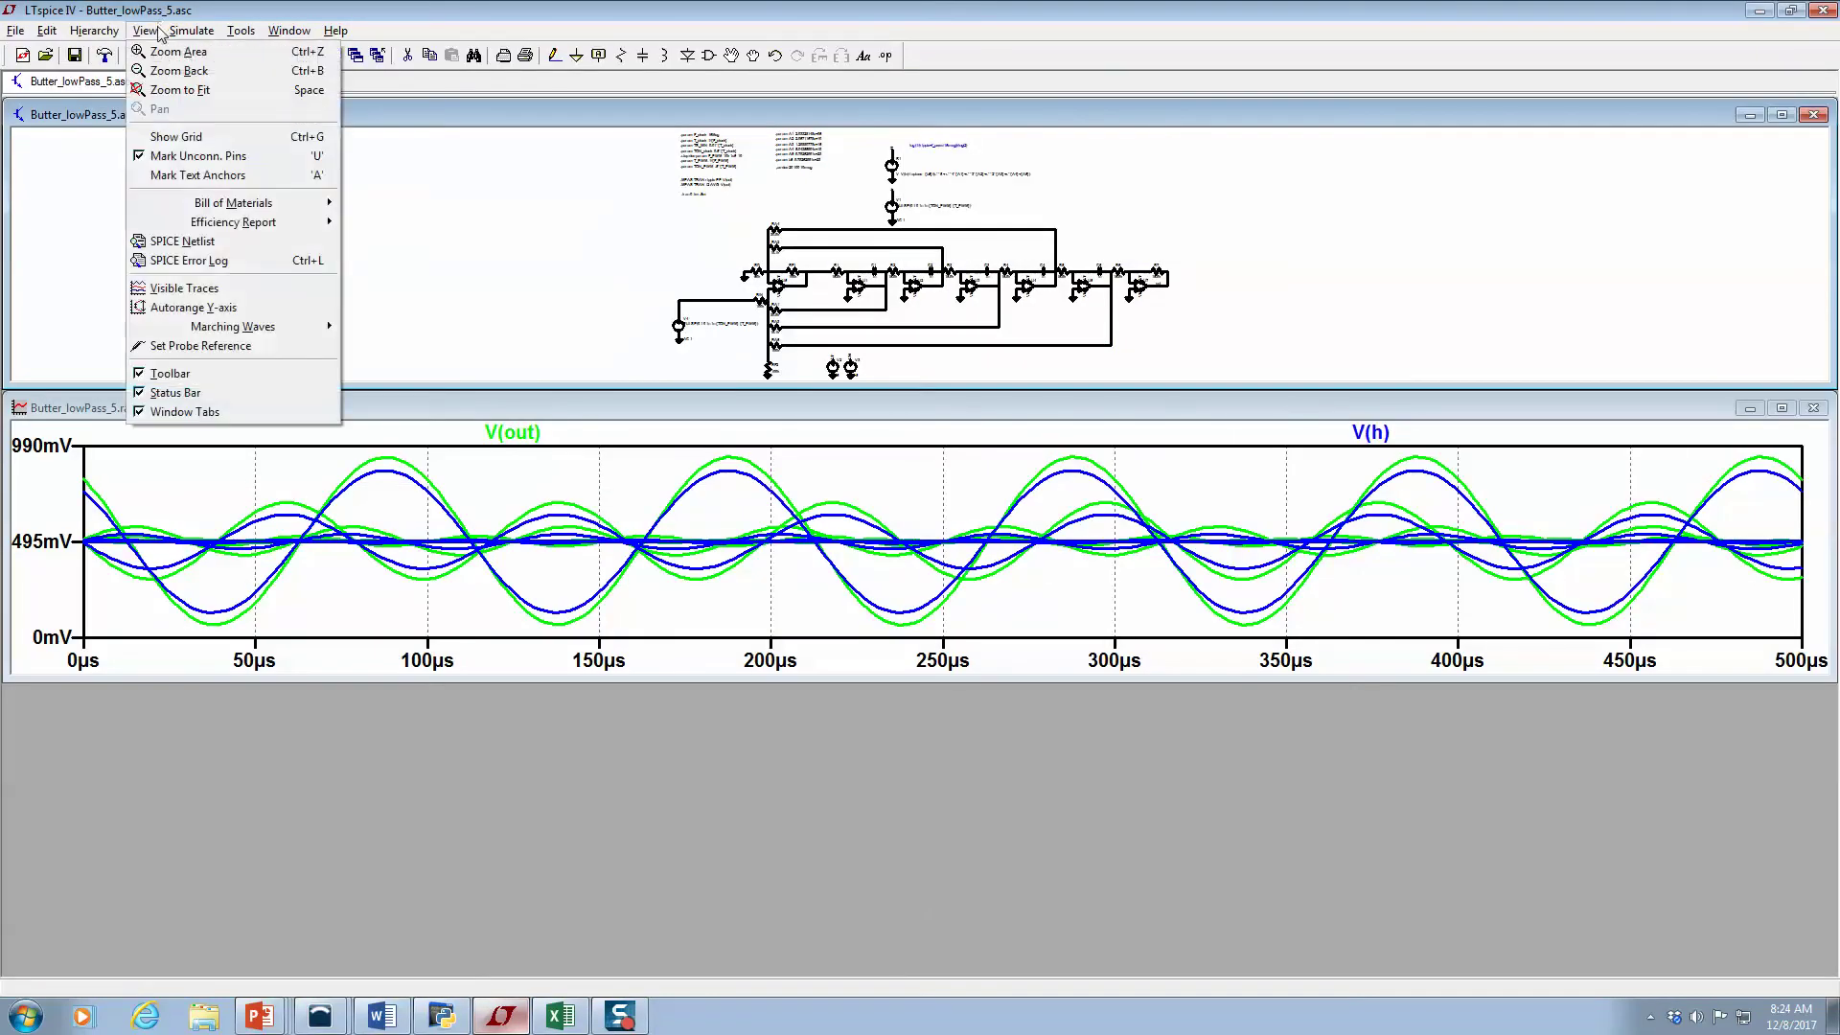
click(158, 255)
right_click(771, 475)
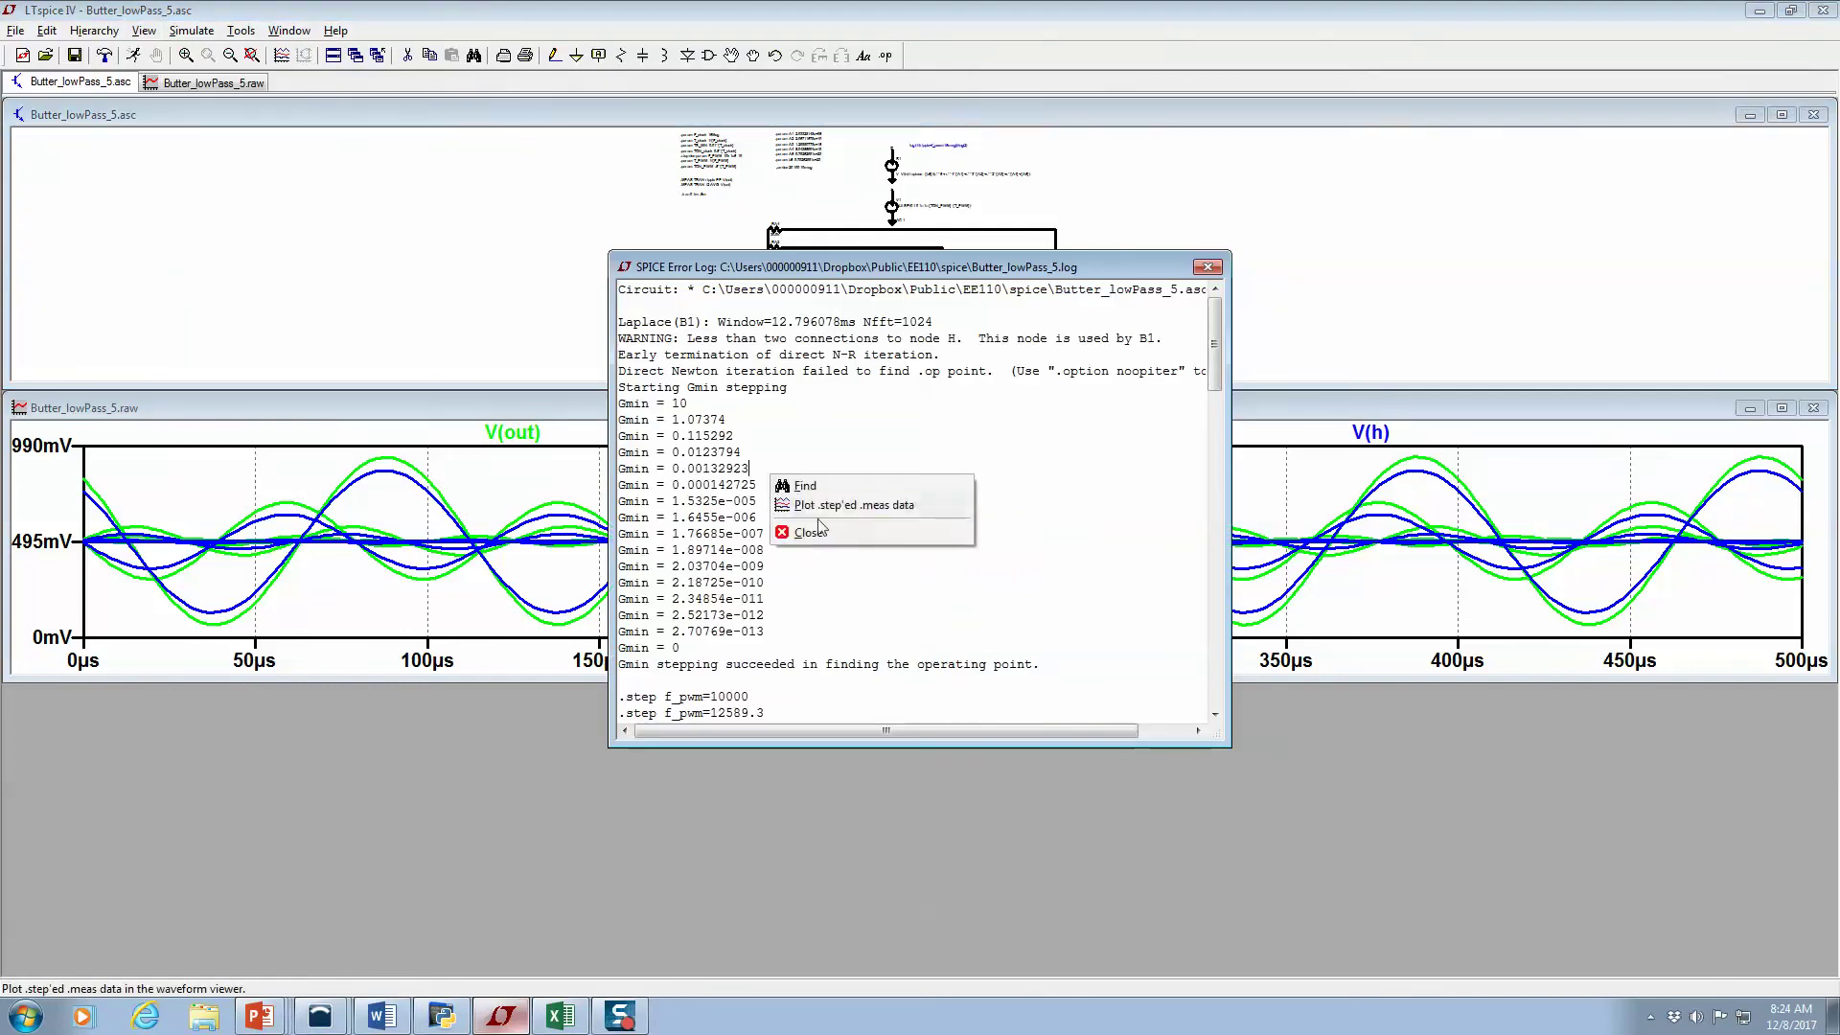
click(823, 512)
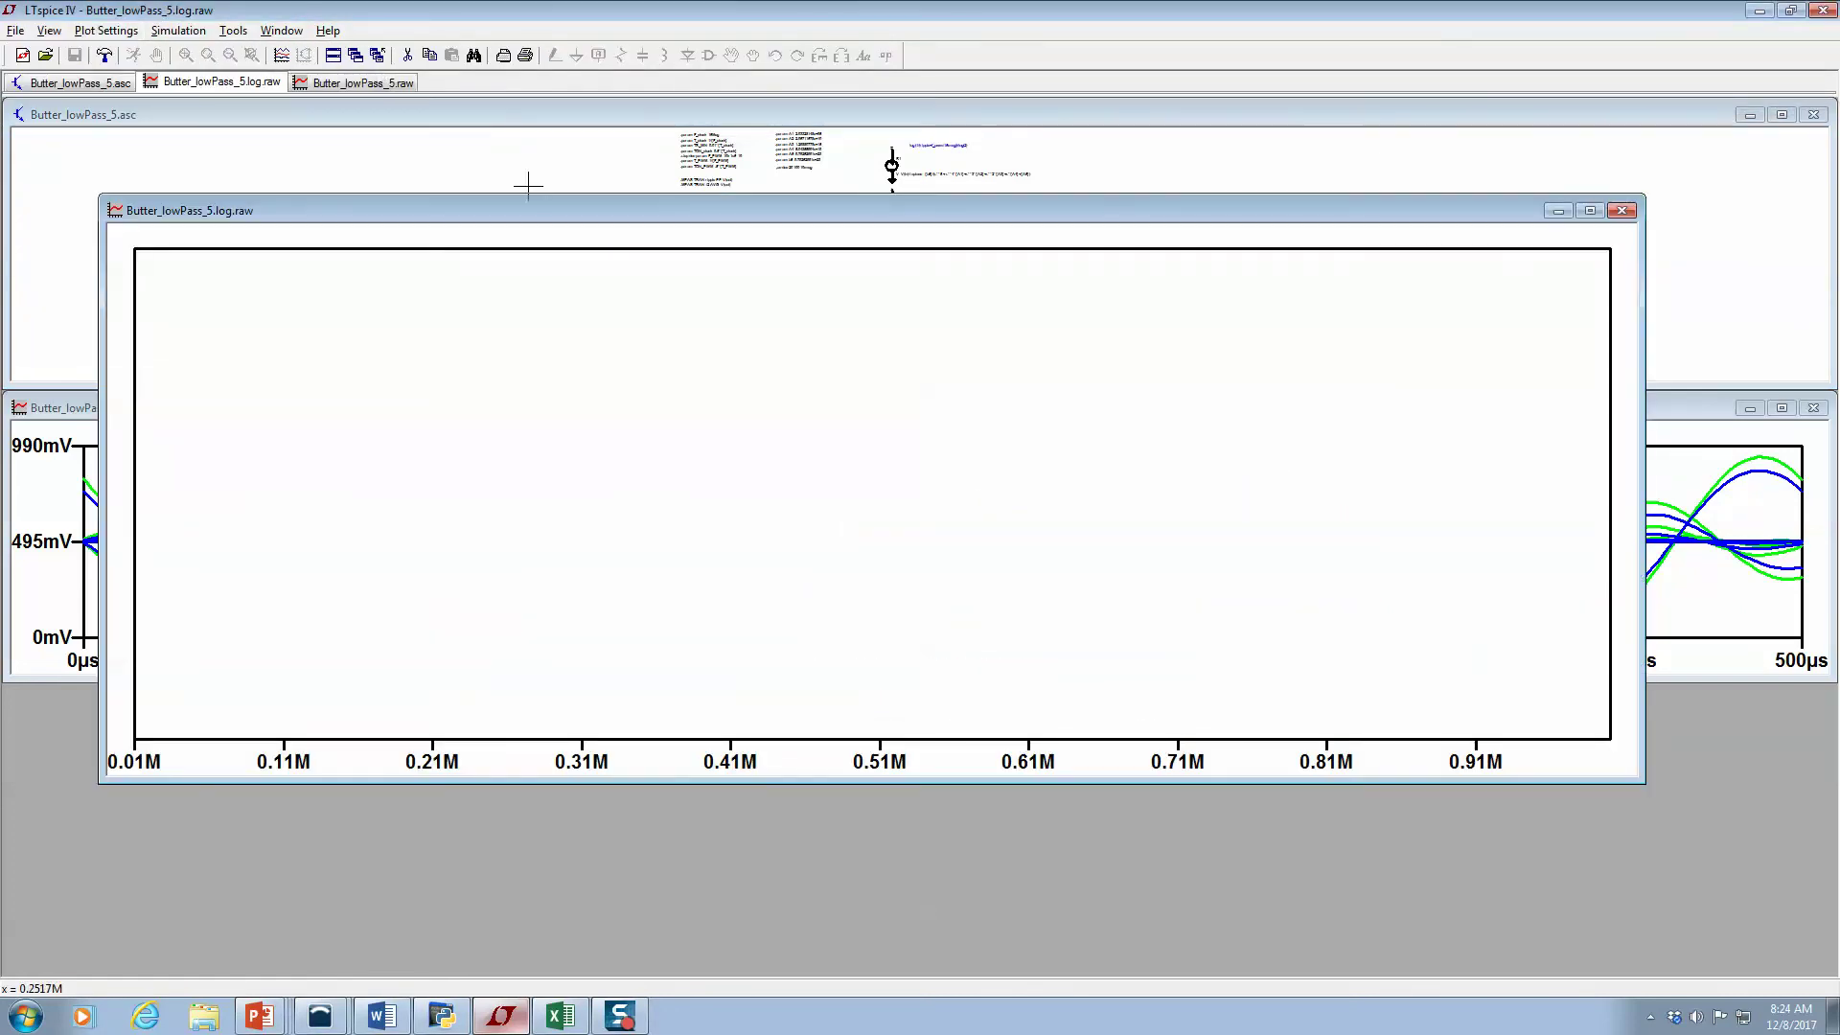
click(259, 56)
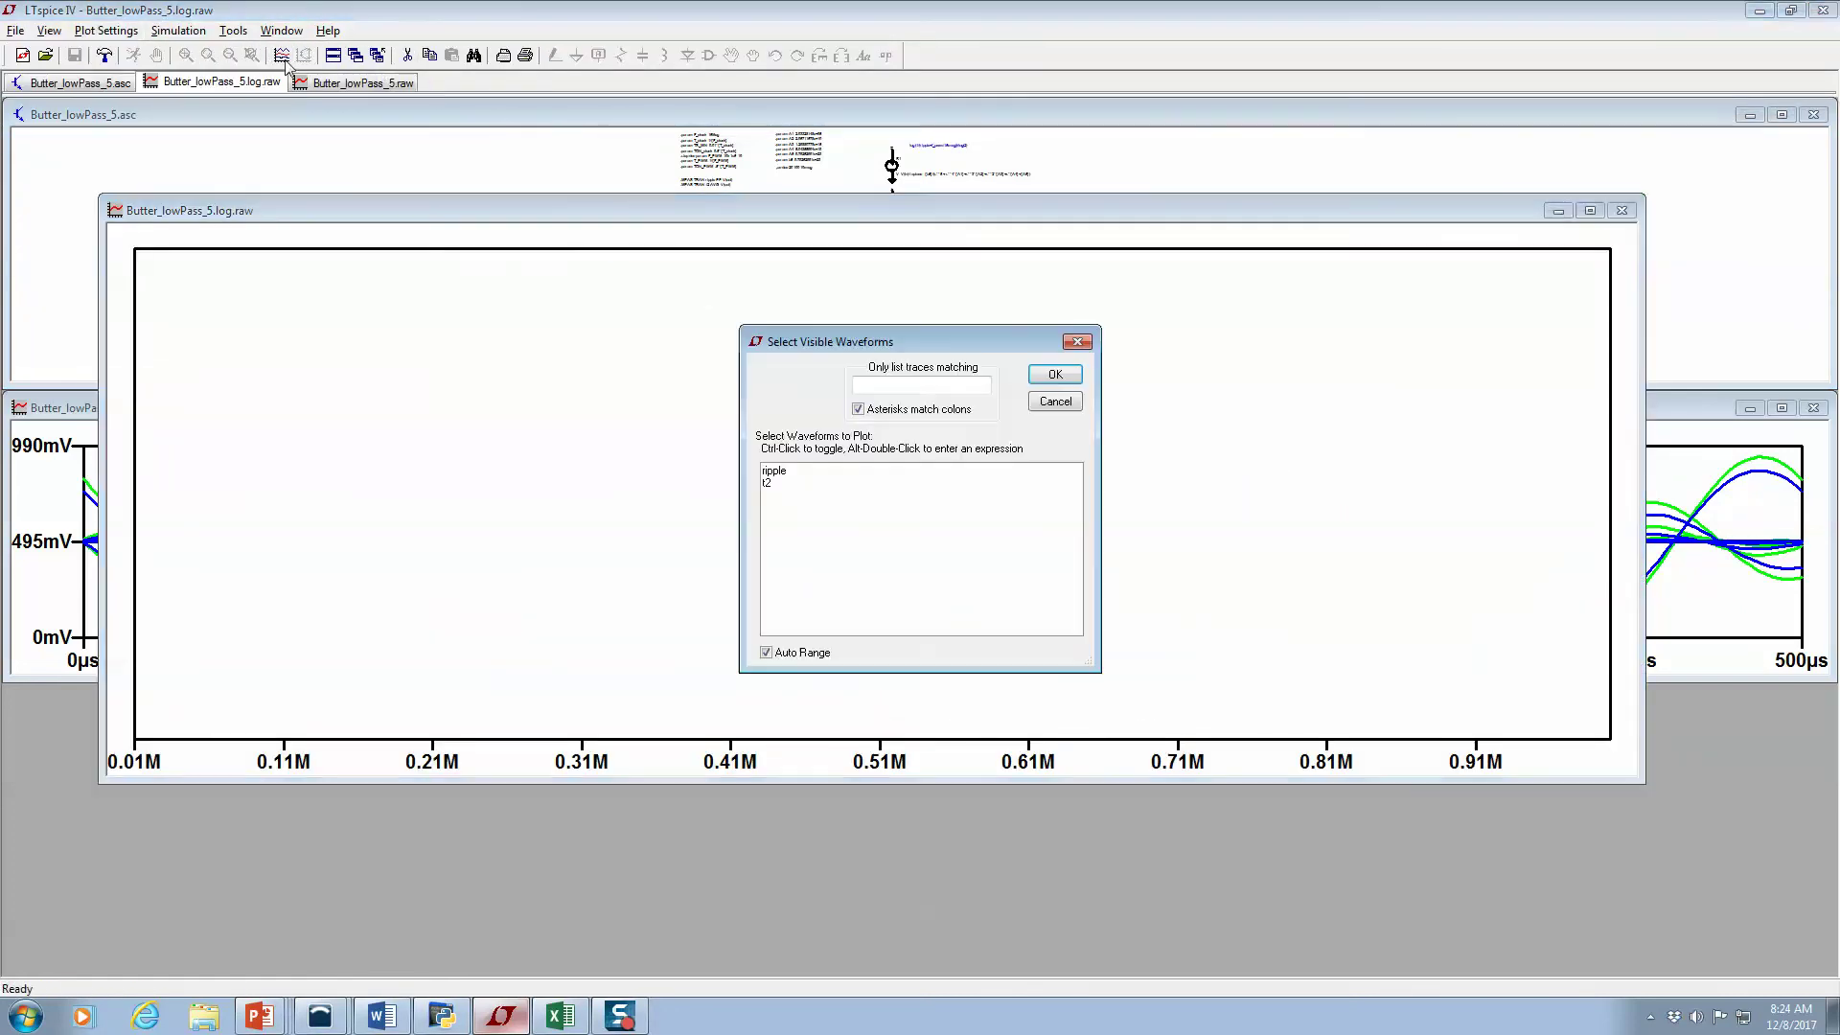
click(772, 470)
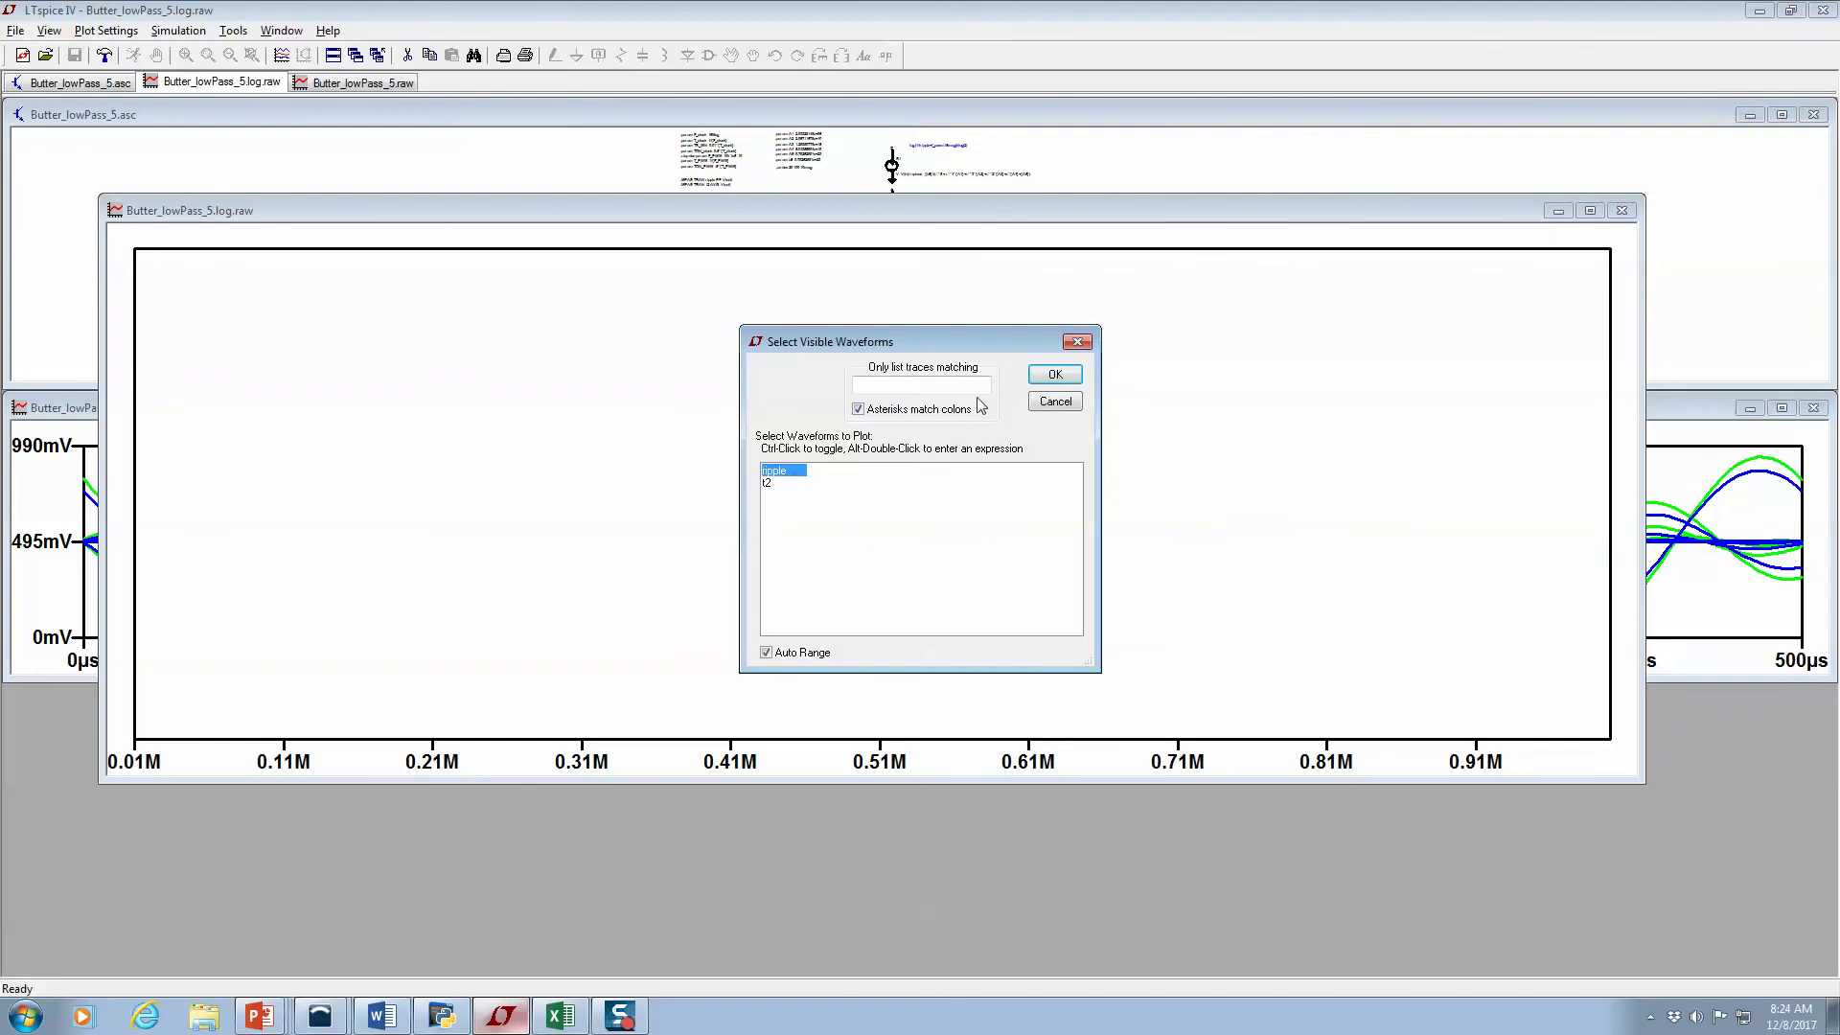
click(1053, 374)
right_click(902, 240)
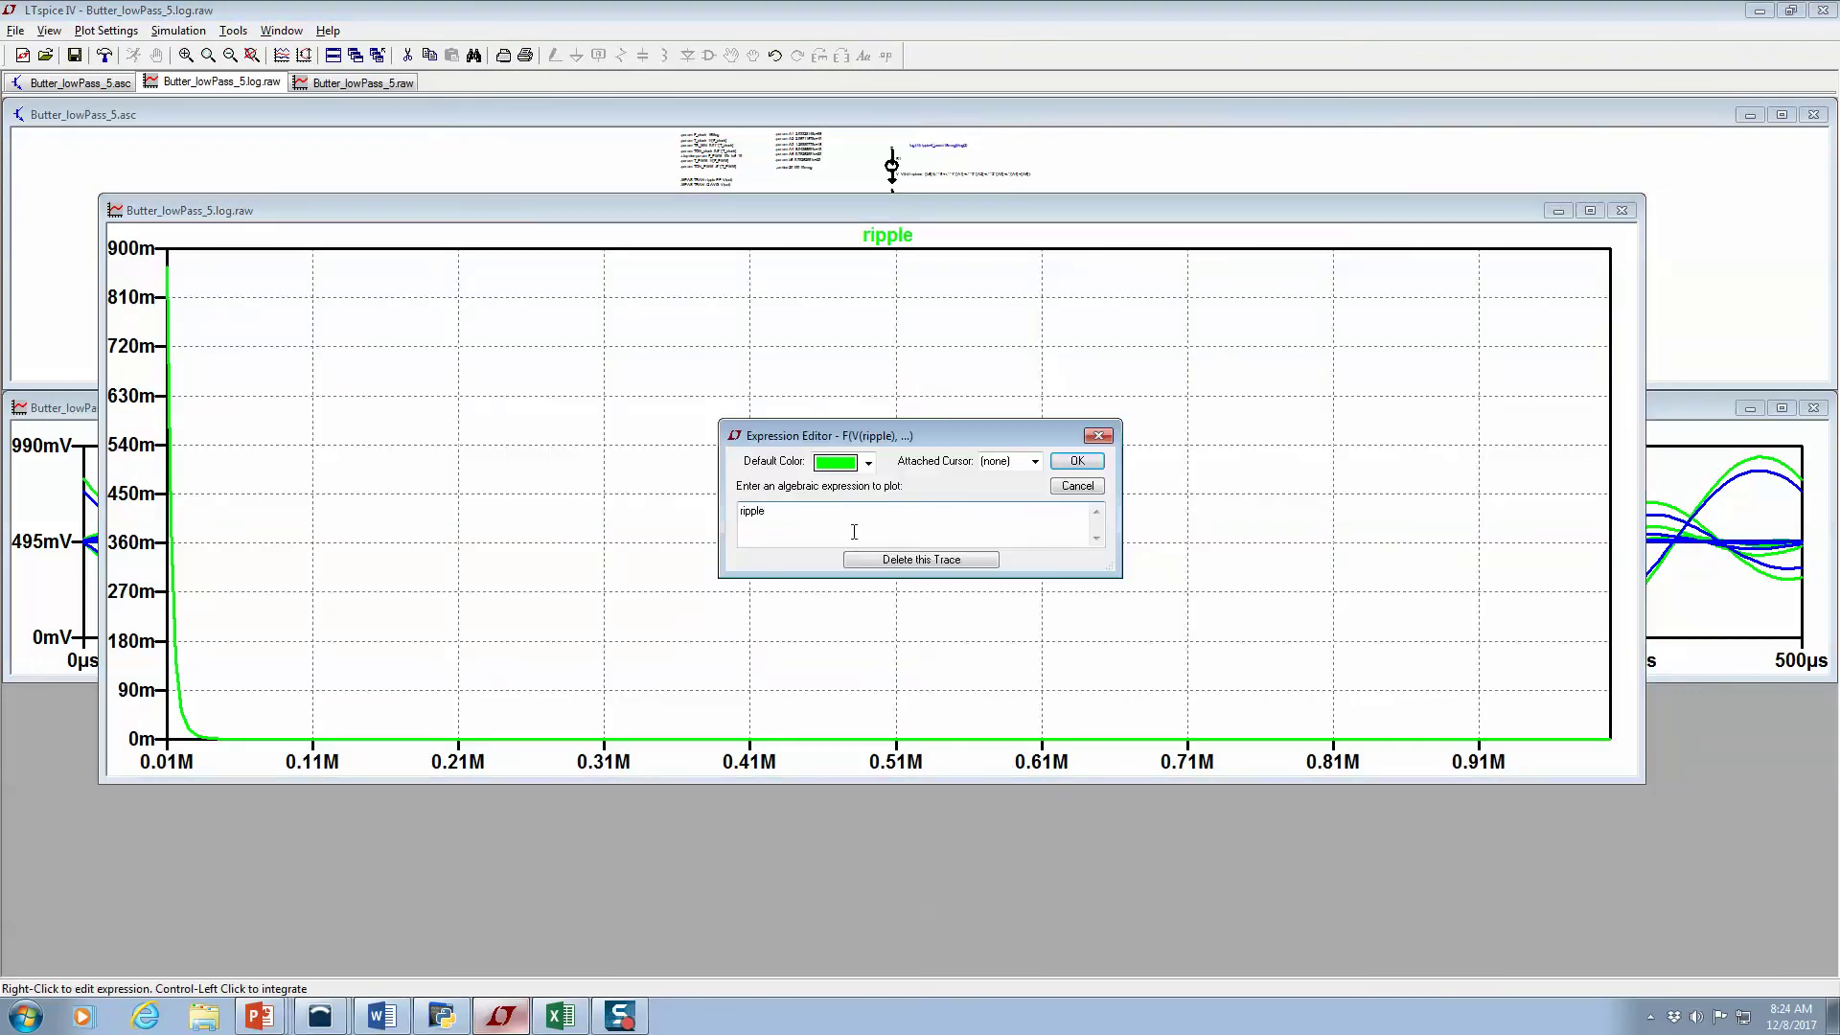
text(log (1/(ripple+f_pwm/16meg))/log(2))
click(1077, 461)
Make the 10K–1M frequency axis logarithmic and put a cursor on the peak near 50K (about 8.1 bits)
click(742, 757)
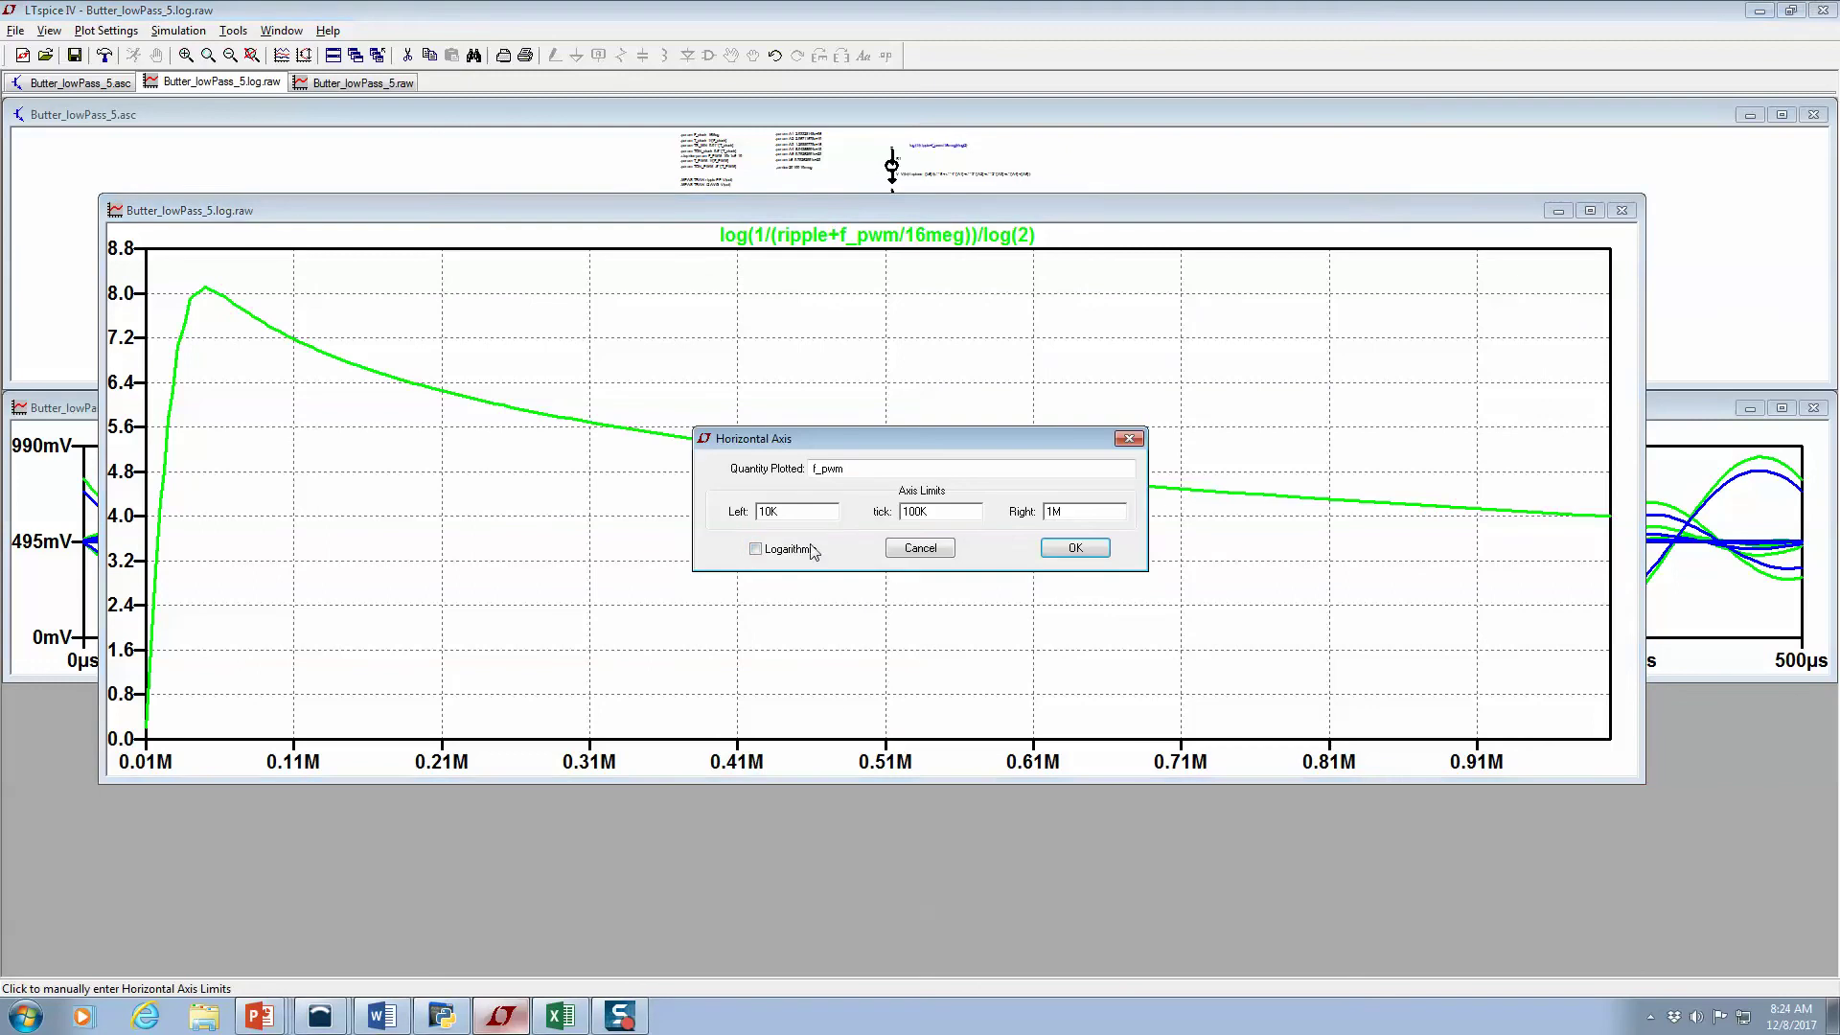
click(755, 550)
click(1076, 547)
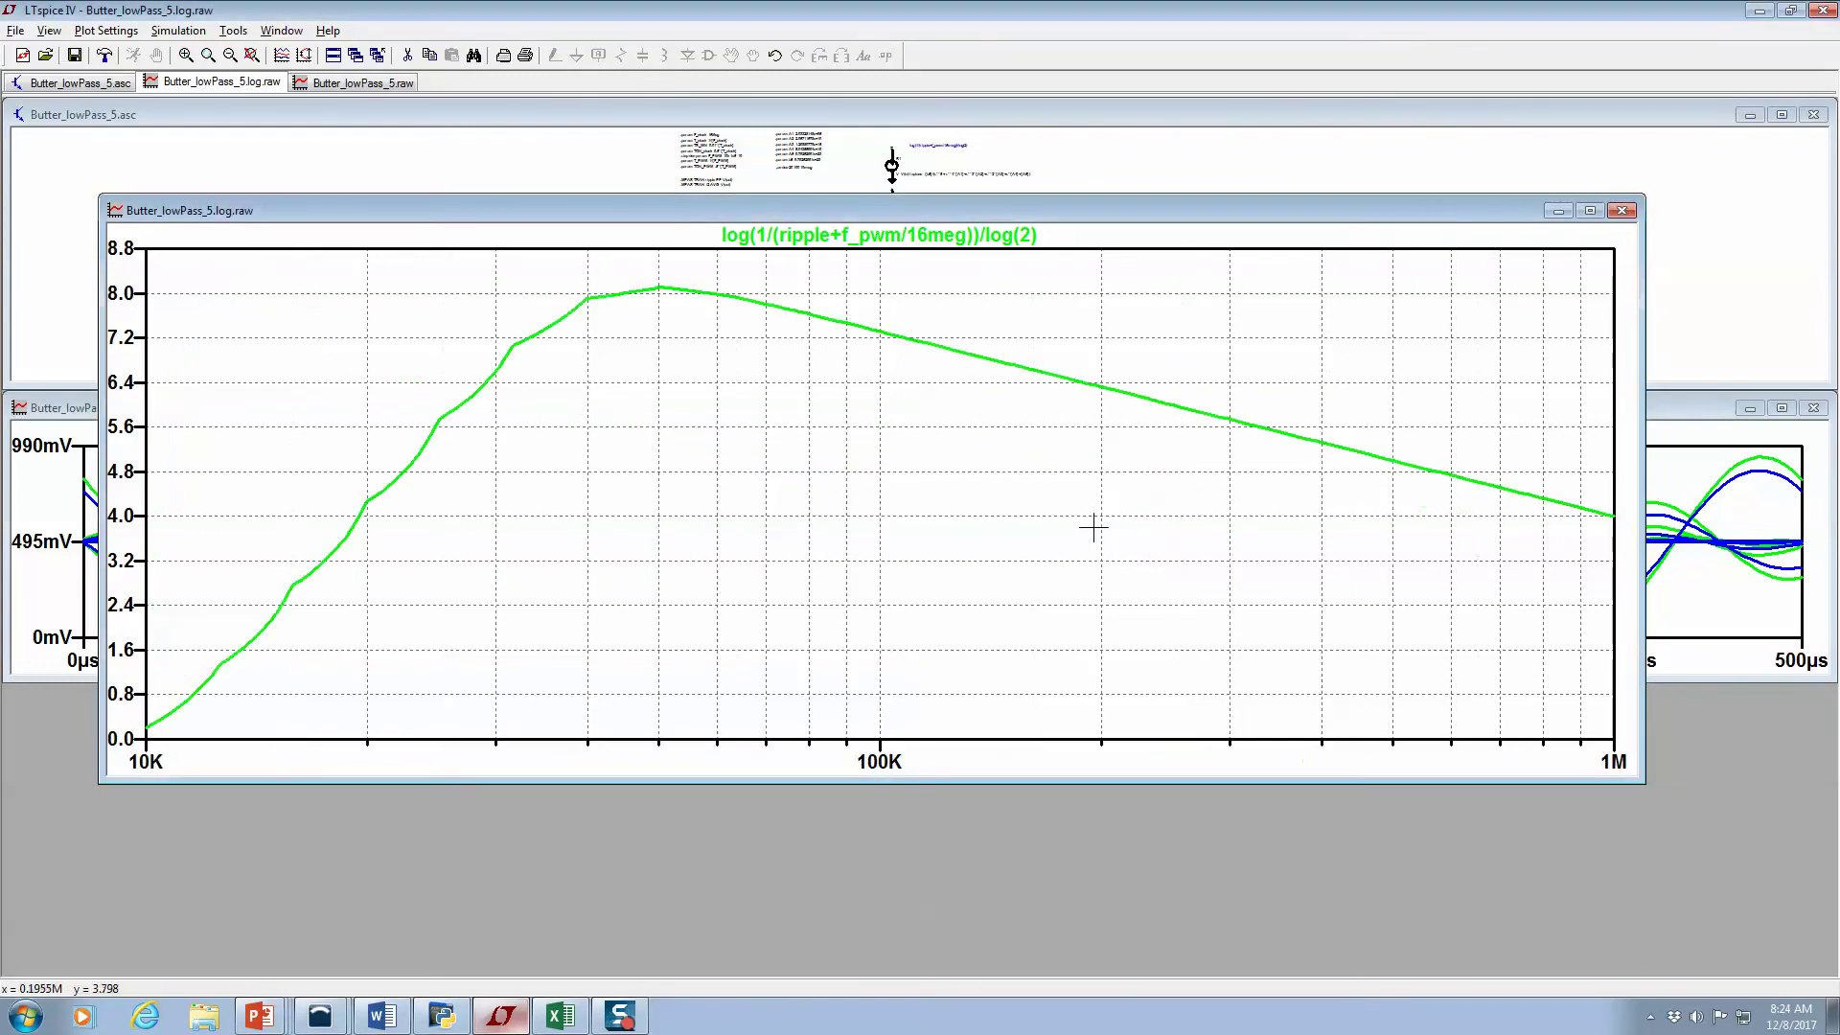
click(812, 230)
mouse_move(821, 308)
mouse_down()
mouse_move(877, 335)
mouse_move(659, 290)
mouse_up()
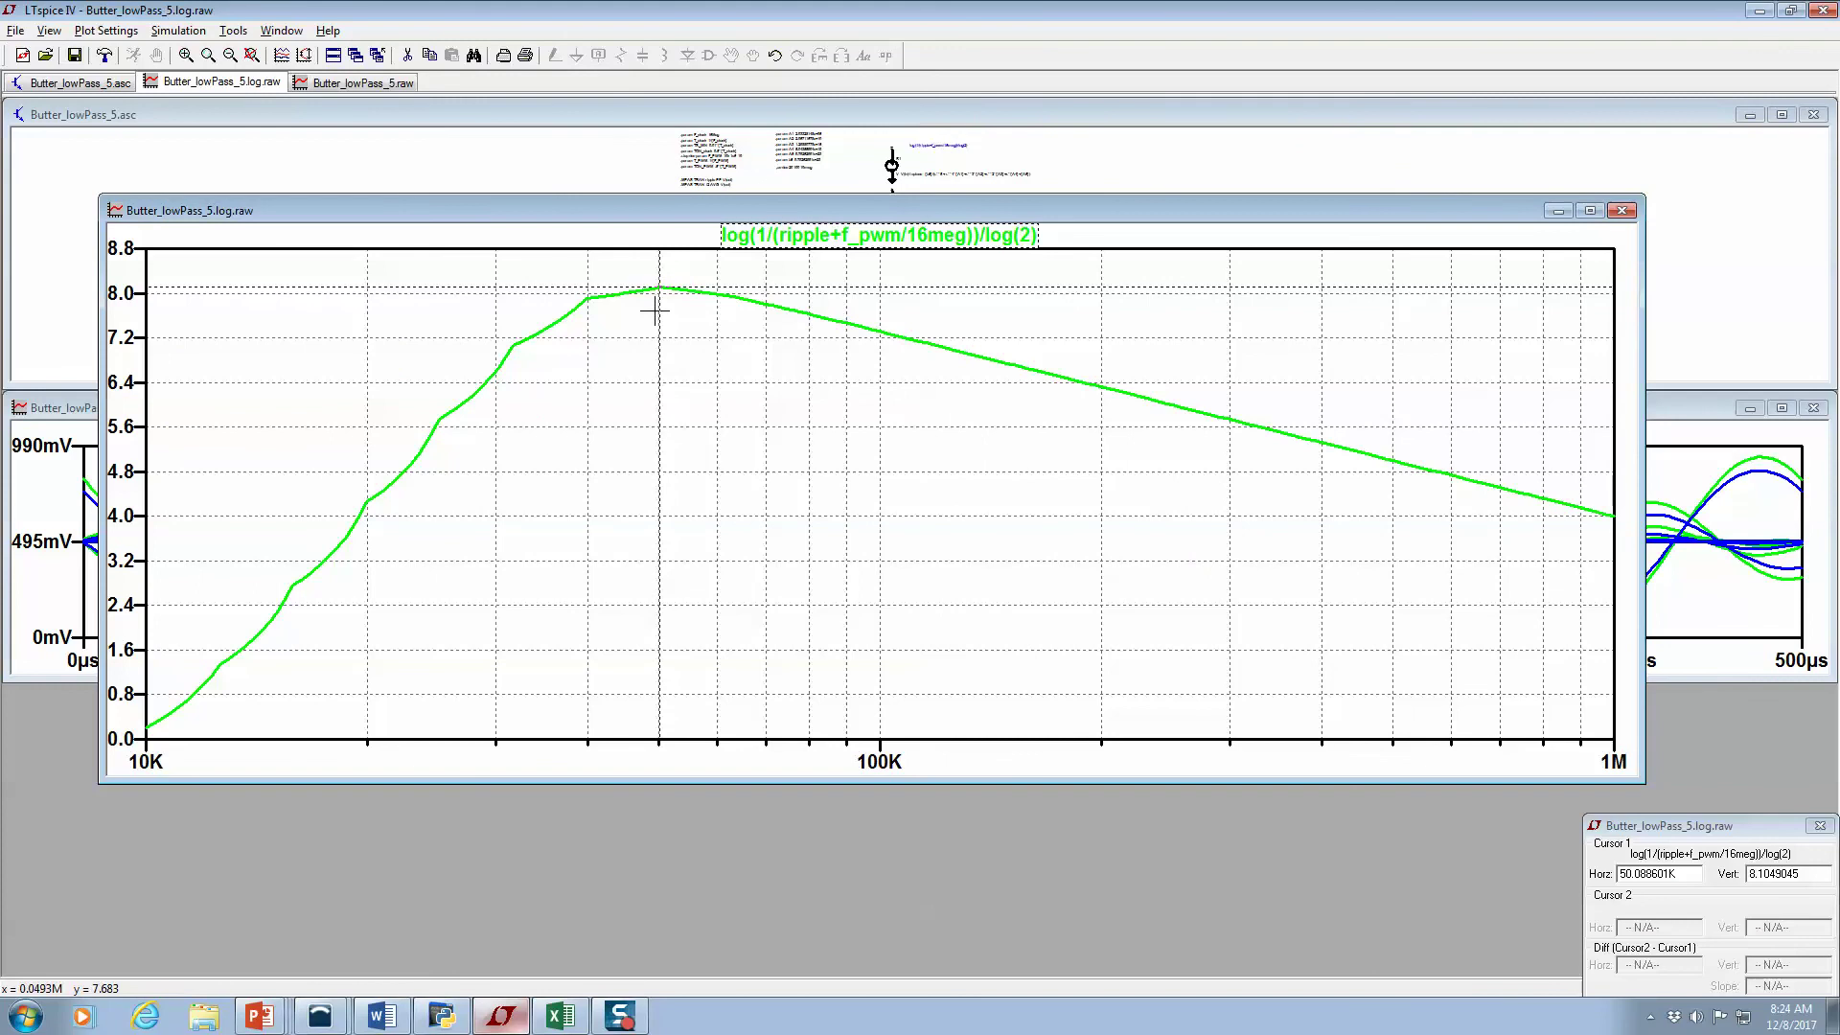